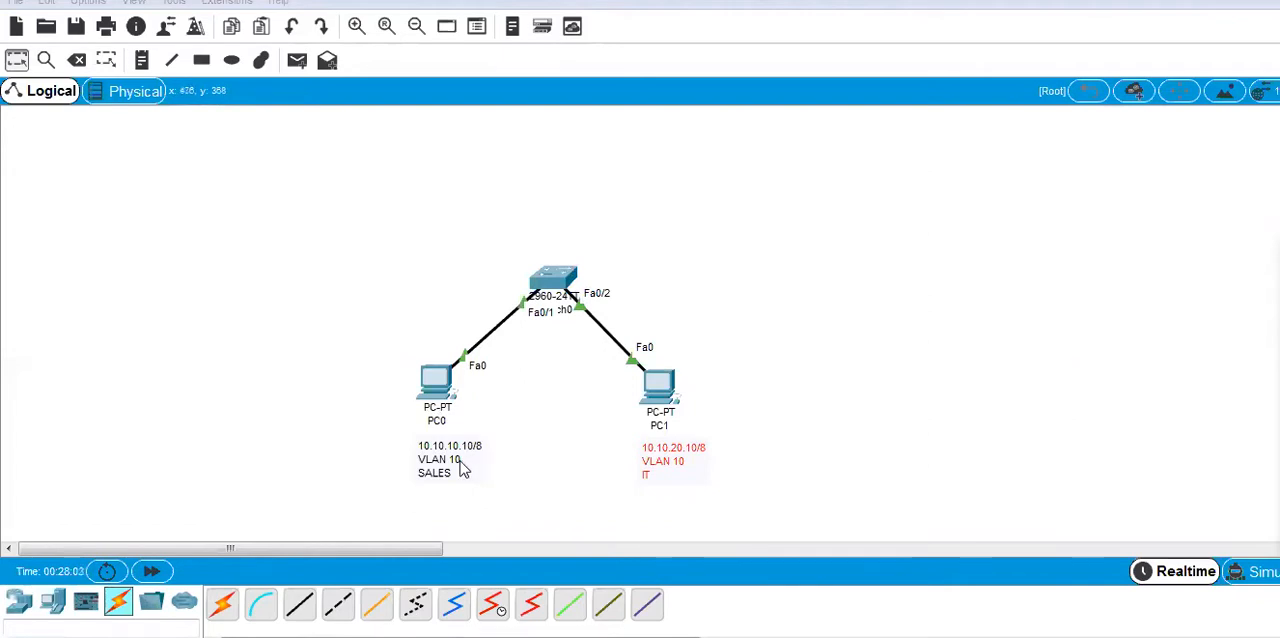
Change the VLAN number in the note under PC1 to 20.
double_click(687, 460)
key("BackSpace")
type("20")
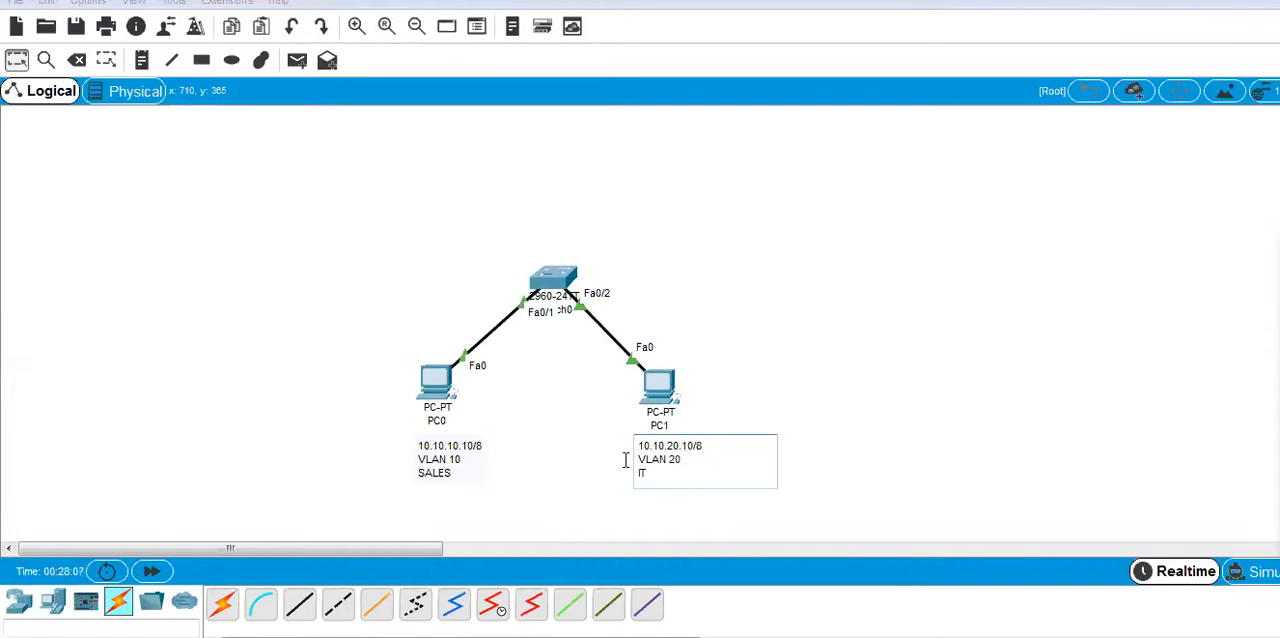
left_click(560, 471)
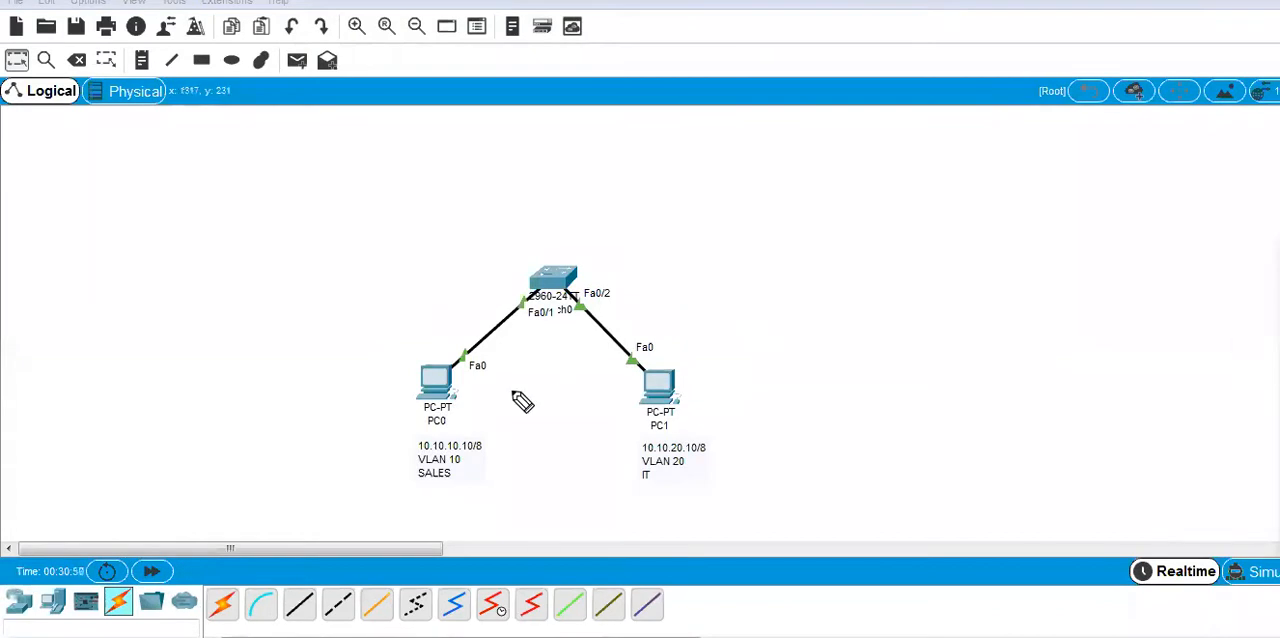
mouse_move(478, 458)
left_mouse_down()
mouse_move(445, 453)
mouse_move(420, 491)
mouse_move(474, 465)
left_mouse_up()
mouse_move(460, 252)
left_mouse_down()
mouse_move(549, 249)
mouse_move(532, 268)
left_mouse_up()
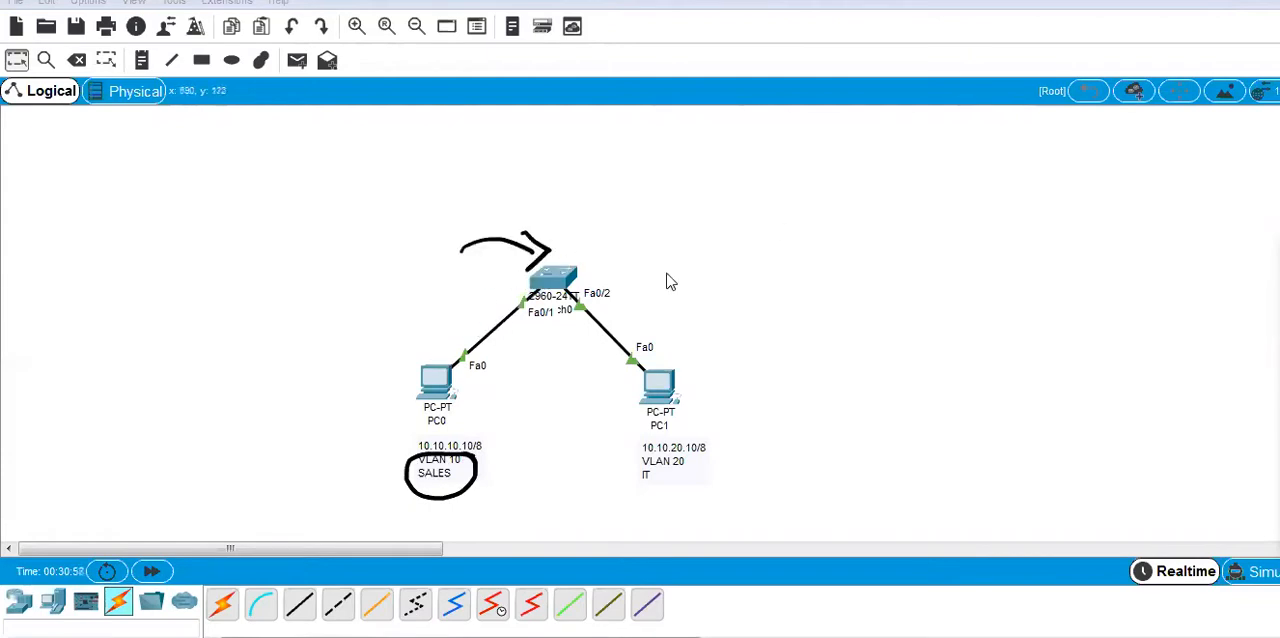
Open the command line interface of the 2960 switch, keeping the topology partly in view.
left_click(563, 283)
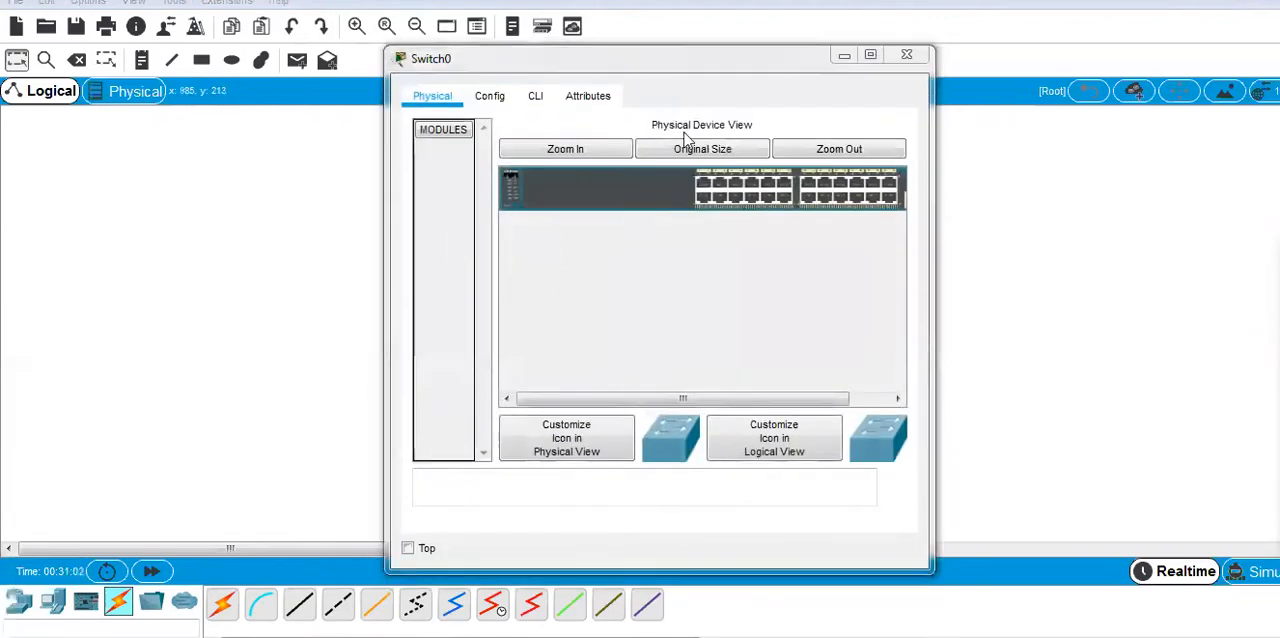
left_click_drag(628, 63, 883, 38)
left_click(792, 71)
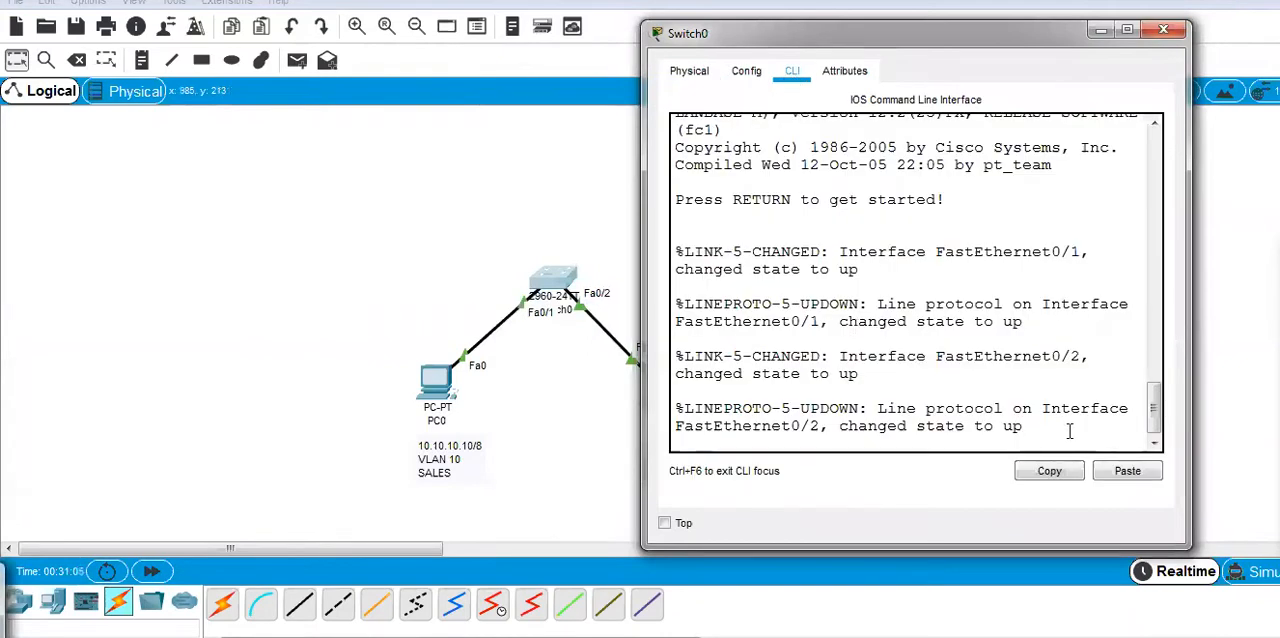
Enter privileged mode on the switch and go on to global configuration mode from the terminal.
key("Return")
key("Return")
type("EN")
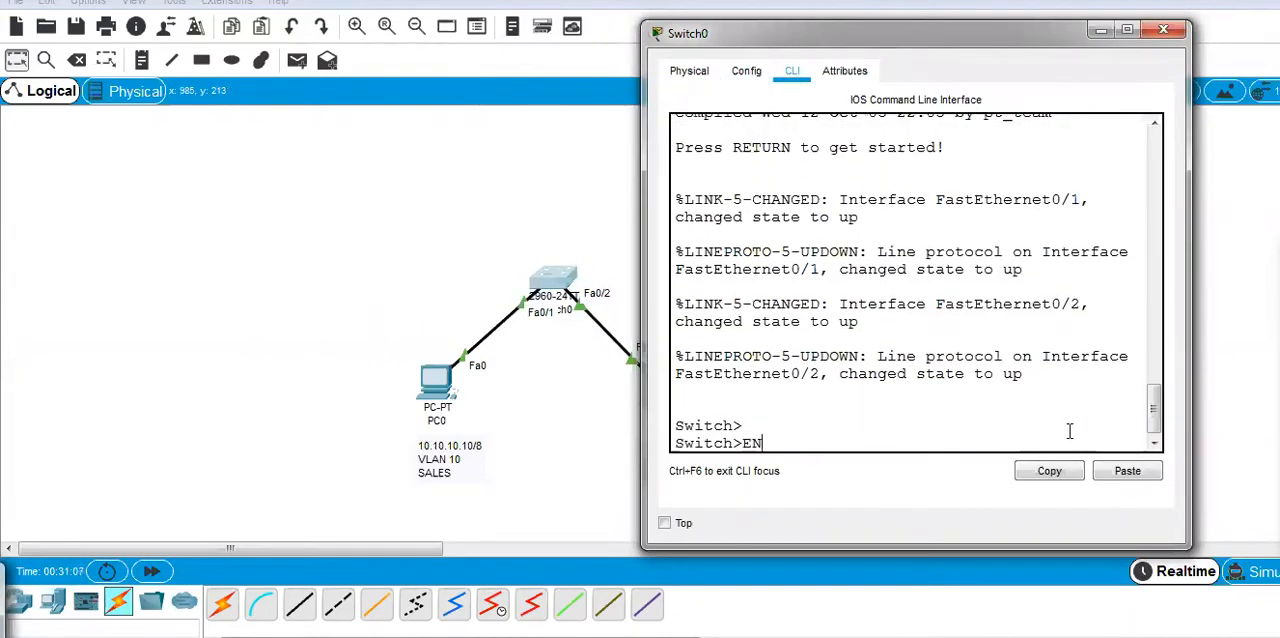
key("Return")
type("CON")
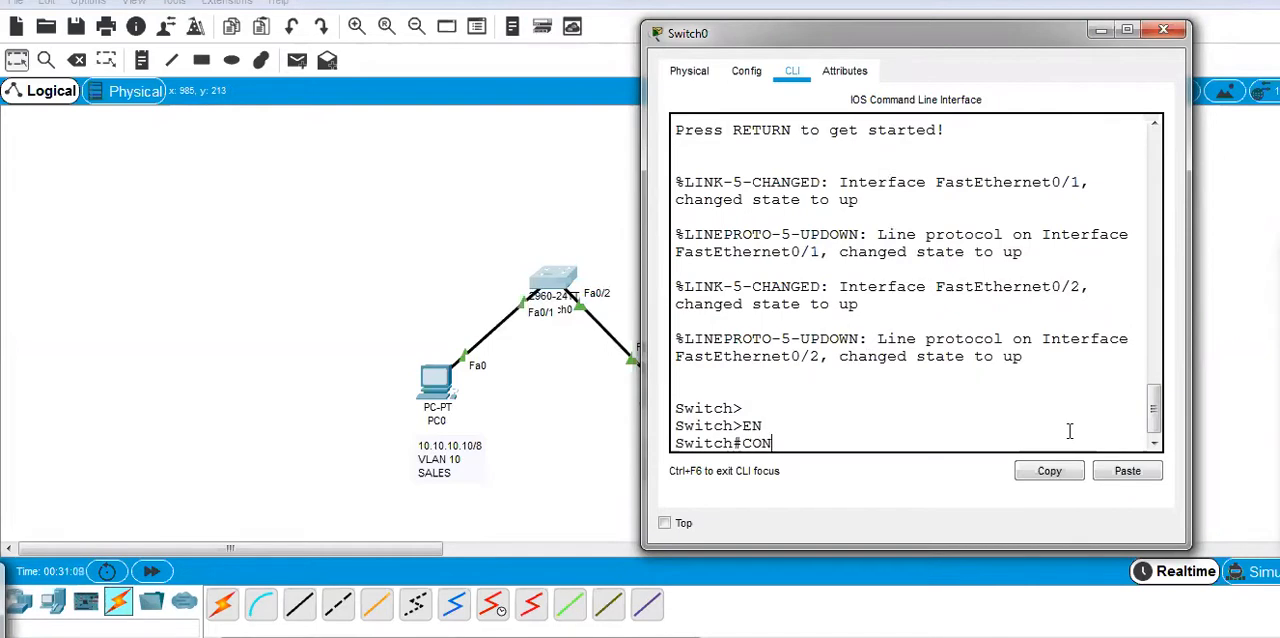
type("FIG")
key("Tab")
key("Return")
key("Return")
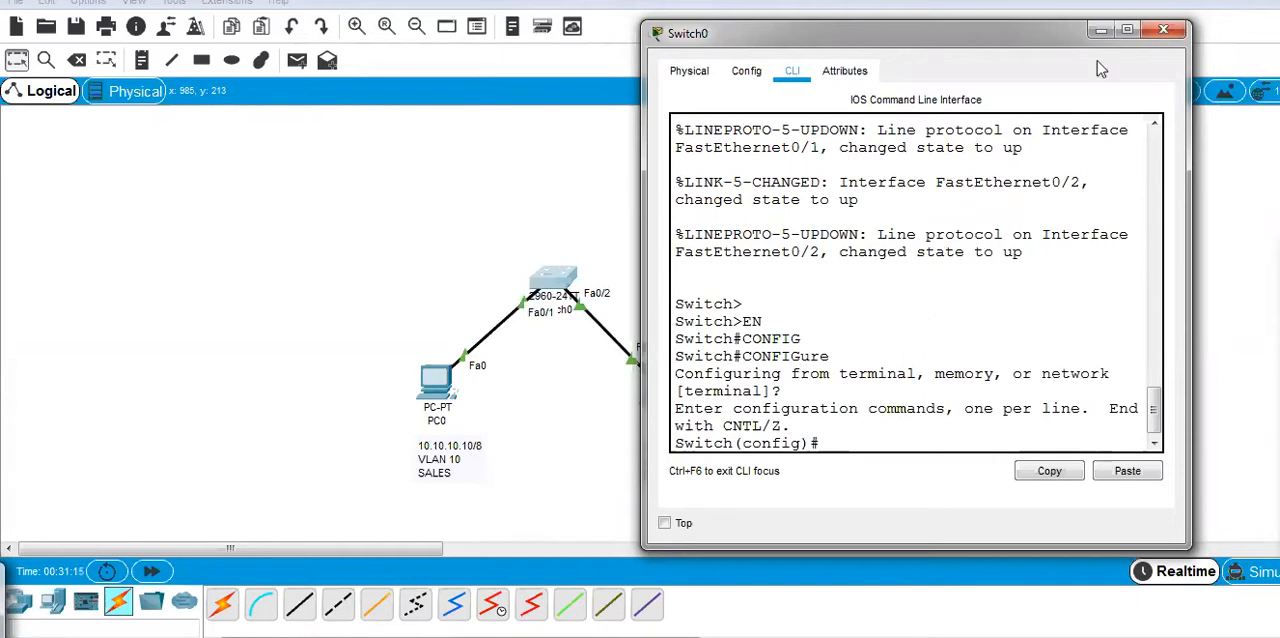
left_click_drag(958, 32, 993, 22)
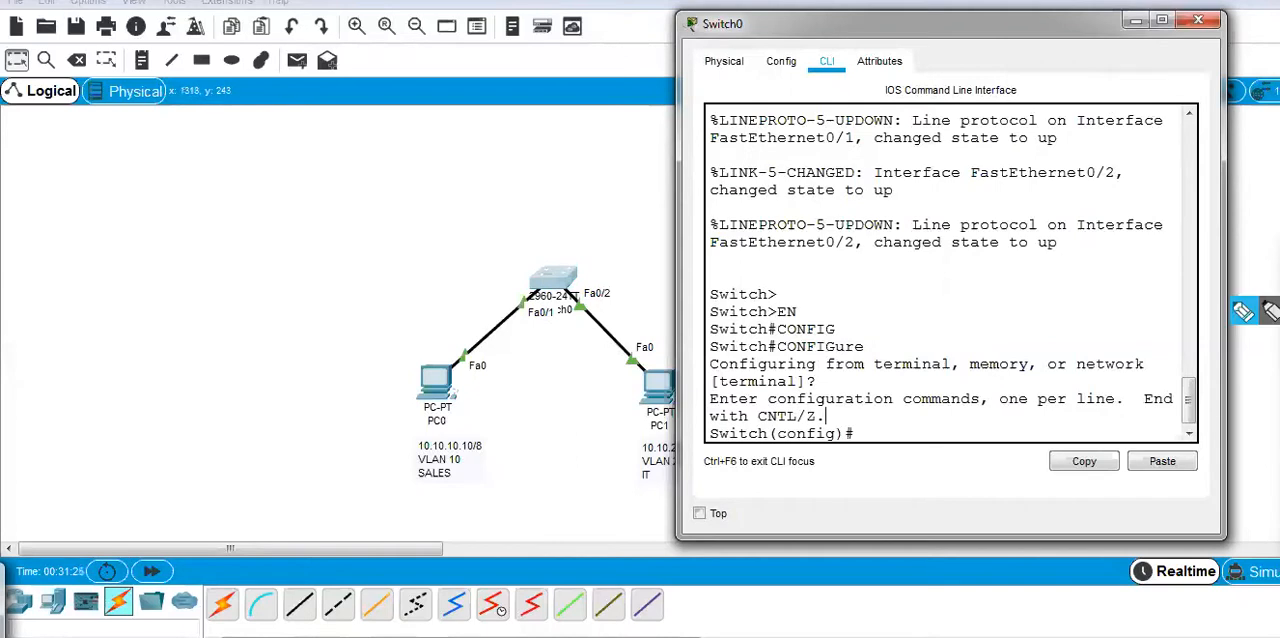
left_click(1242, 317)
mouse_move(536, 319)
left_mouse_down()
mouse_move(547, 316)
mouse_move(526, 306)
mouse_move(374, 466)
mouse_move(405, 462)
mouse_move(390, 478)
mouse_move(470, 490)
left_mouse_up()
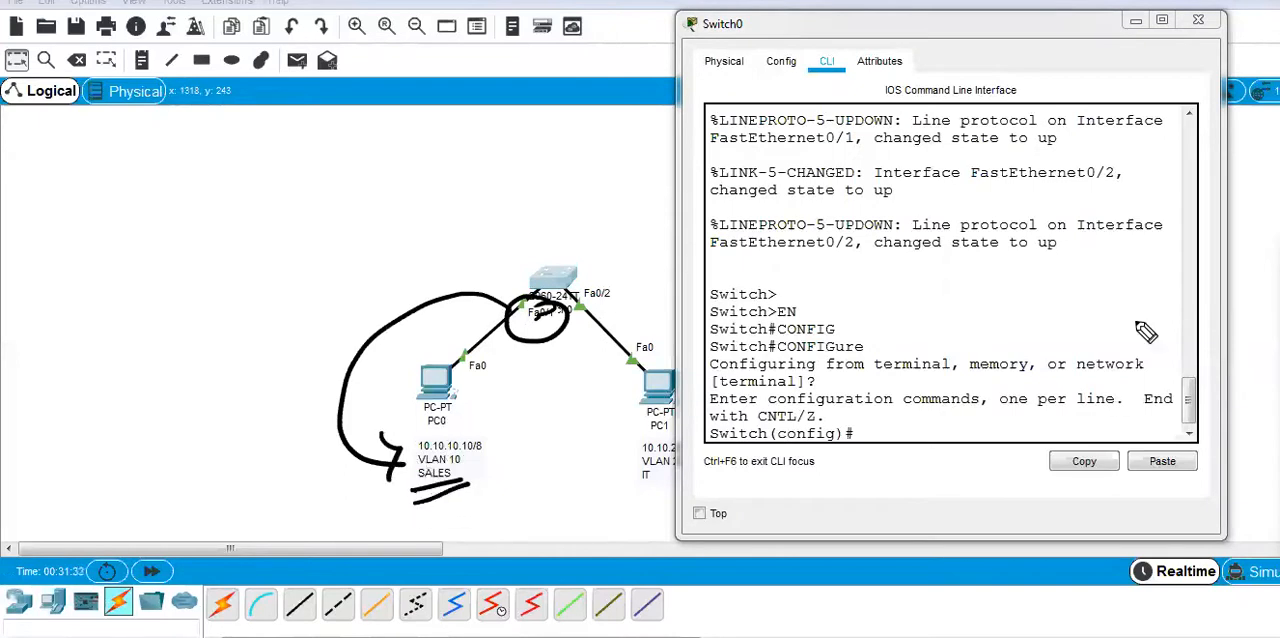
Create VLAN 10 on the switch.
left_click(881, 437)
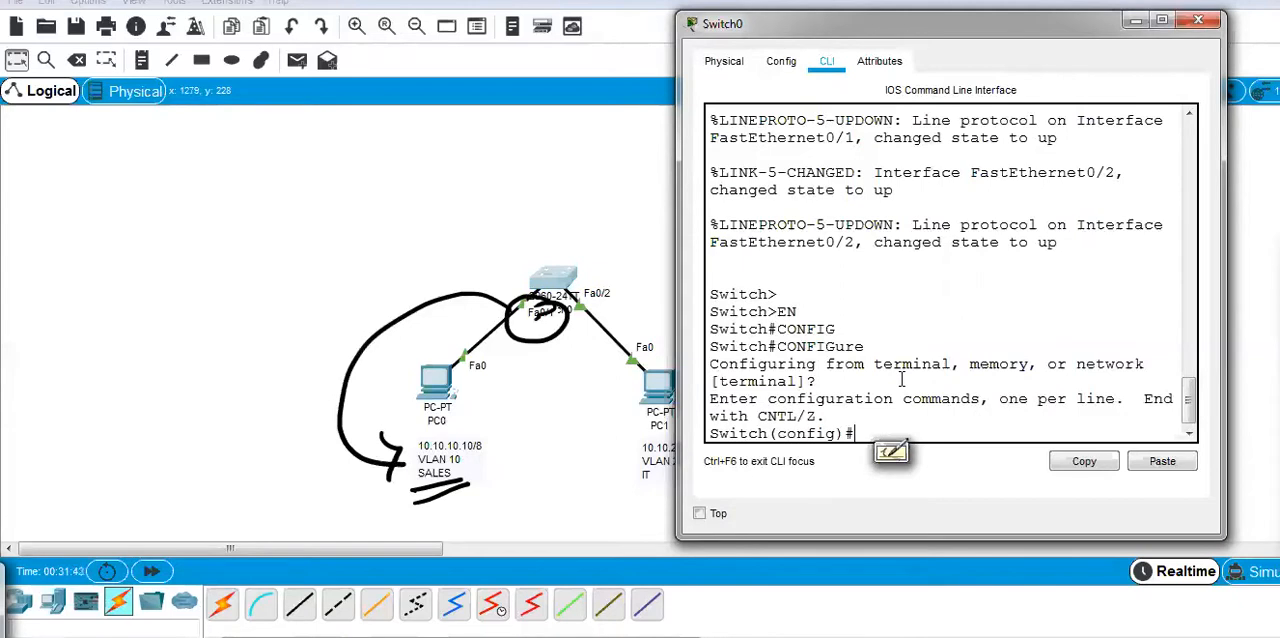
type("V")
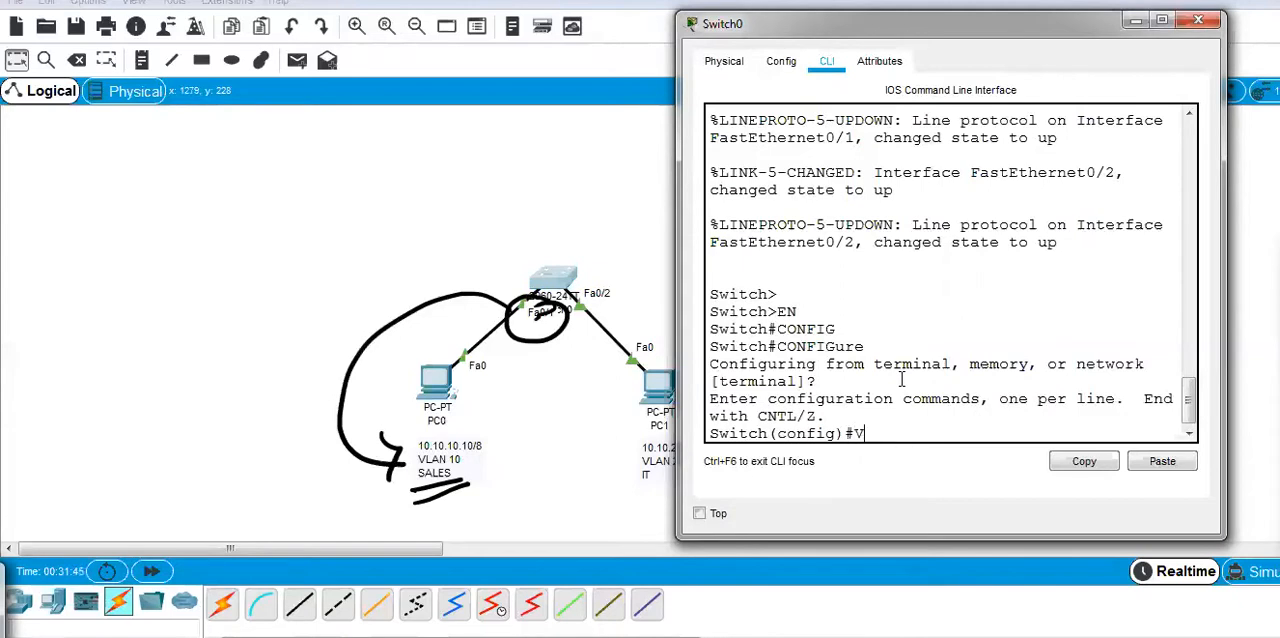
type("LA")
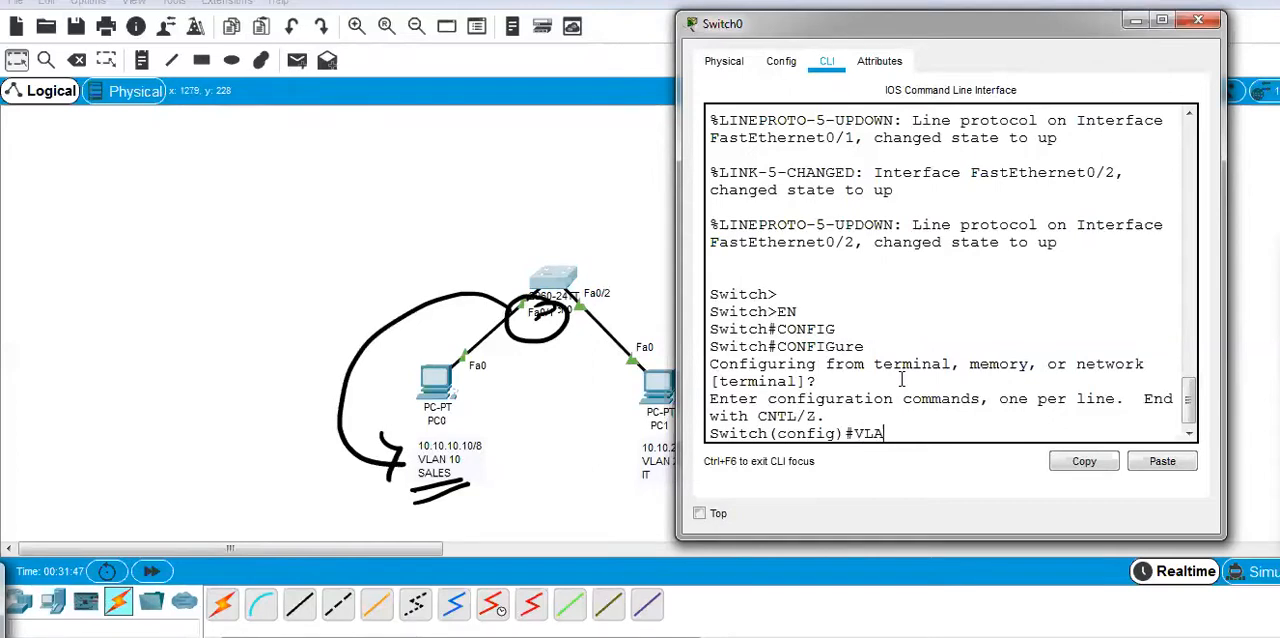
key("BackSpace")
key("BackSpace")
key("BackSpace")
type("vlan")
key("Tab")
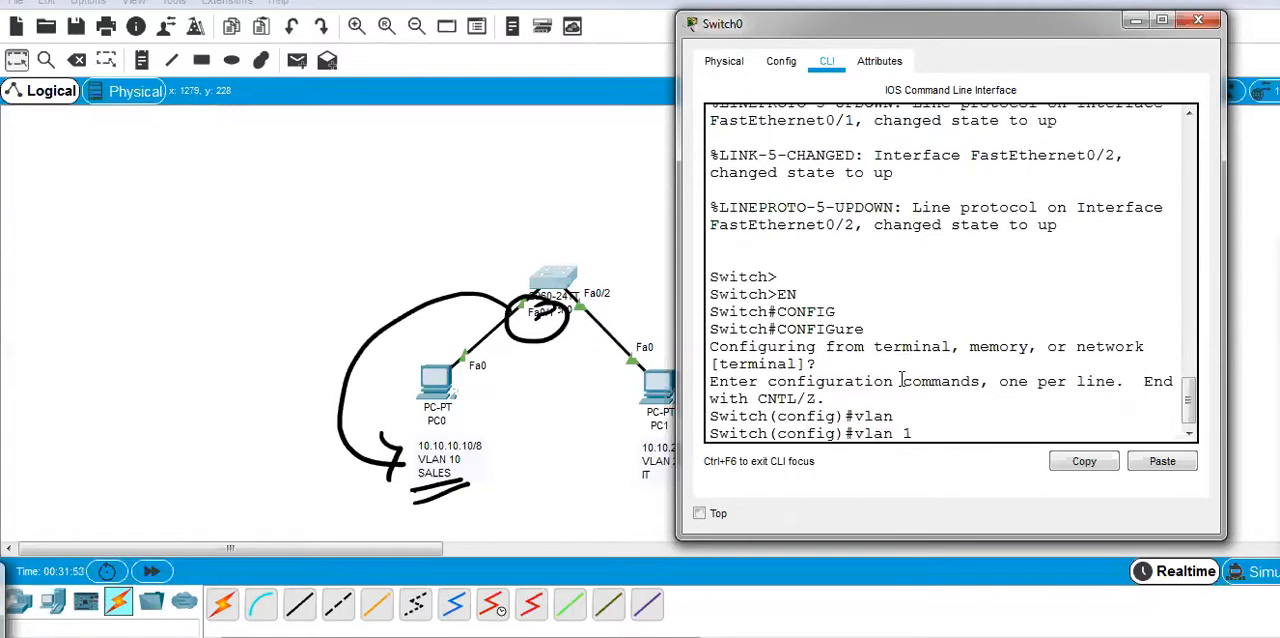
type("10")
key("Return")
Name VLAN 10 SALES and return to privileged mode.
type("name")
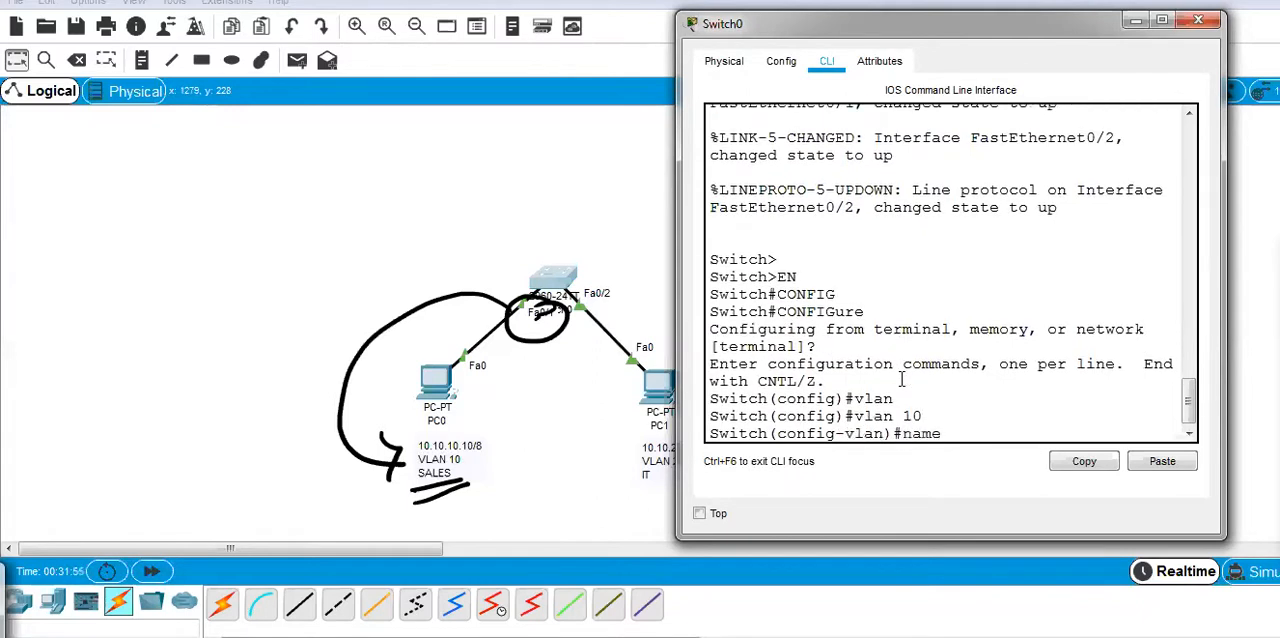
type(" SALES")
key("BackSpace")
type("S")
key("Return")
key("ctrl+z")
key("ctrl+z")
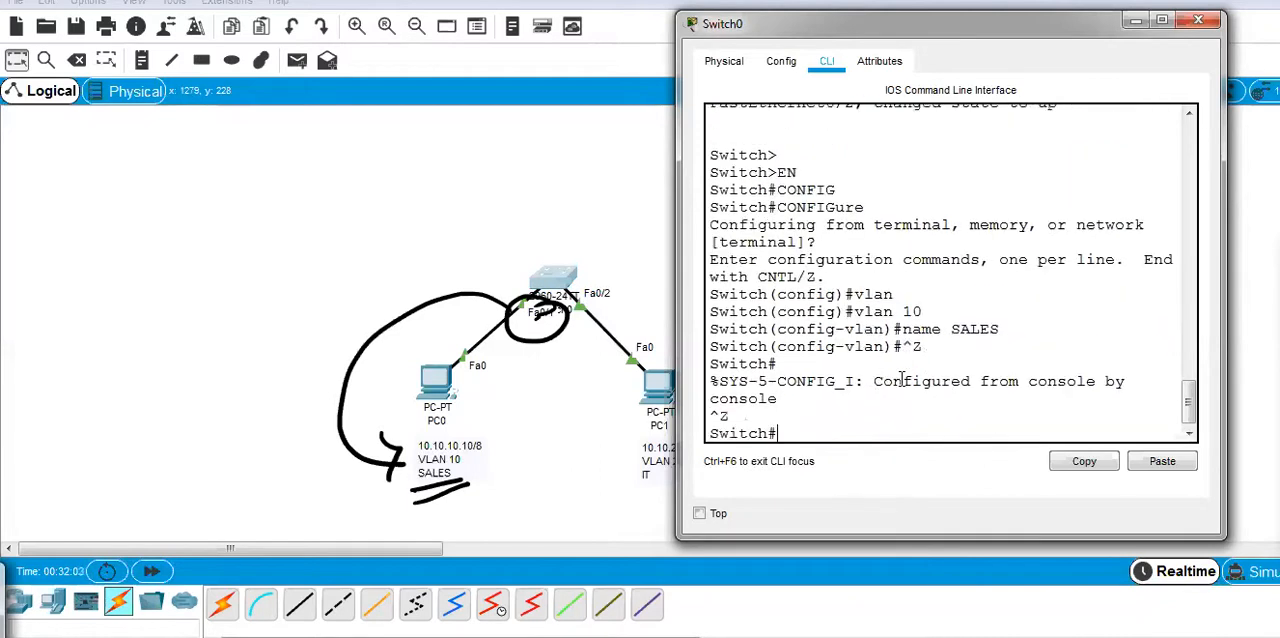
Return the switch to global configuration mode and move its window clear of PC1 in the topology.
type("CONF")
key("Return")
key("Return")
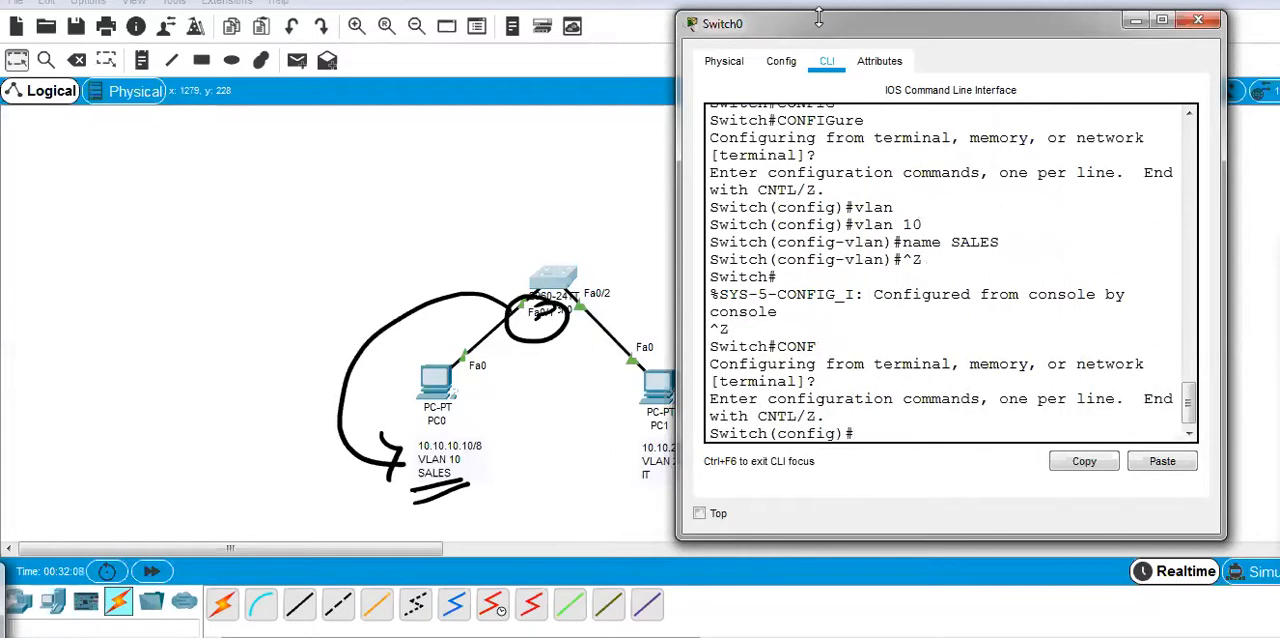
left_click_drag(862, 32, 930, 18)
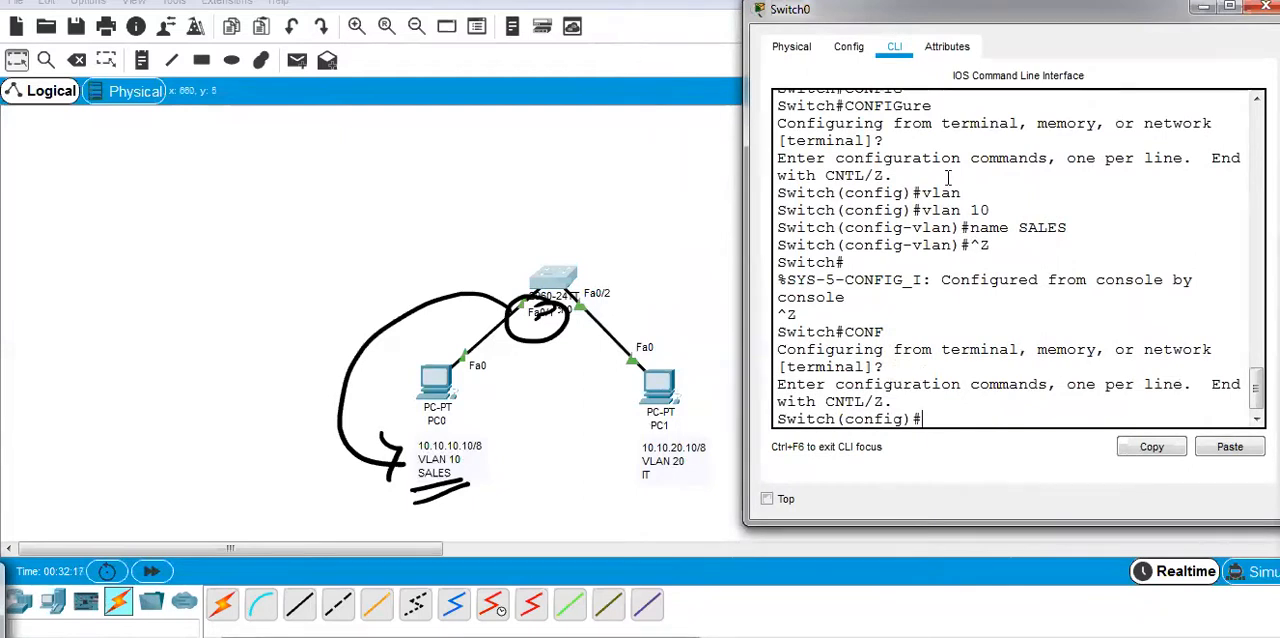
left_click_drag(945, 20, 919, 19)
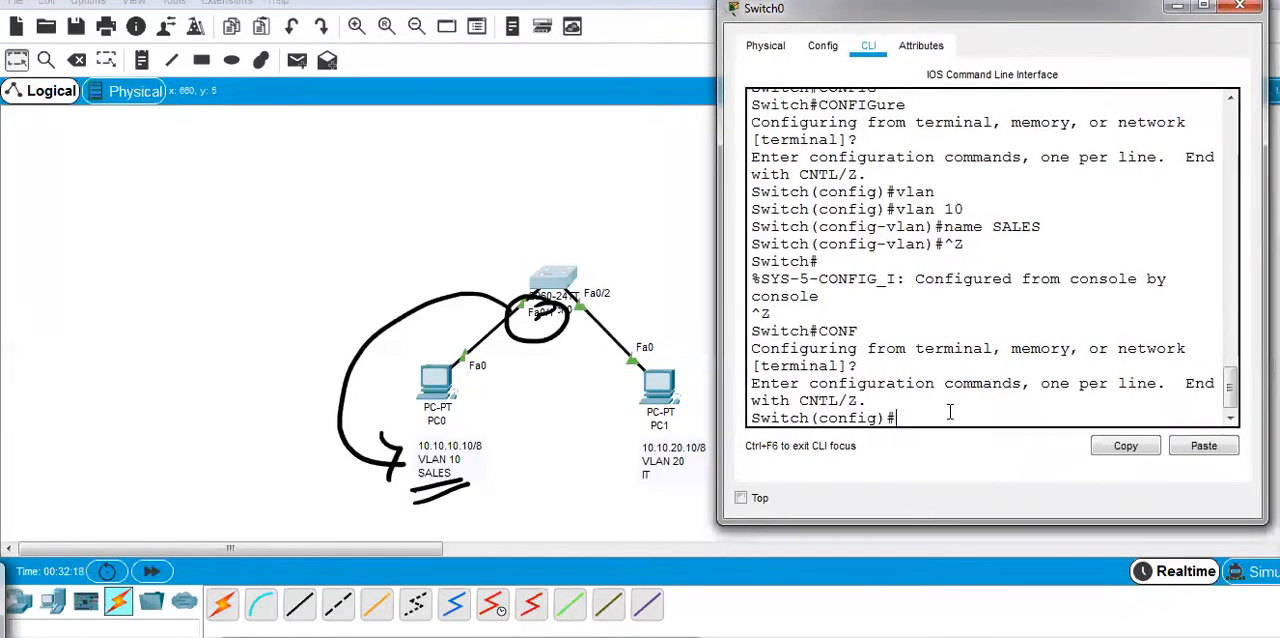
Create VLAN 20 with the name IT and return to privileged mode.
type("VLAN 20")
key("Return")
type("nam")
key("Tab")
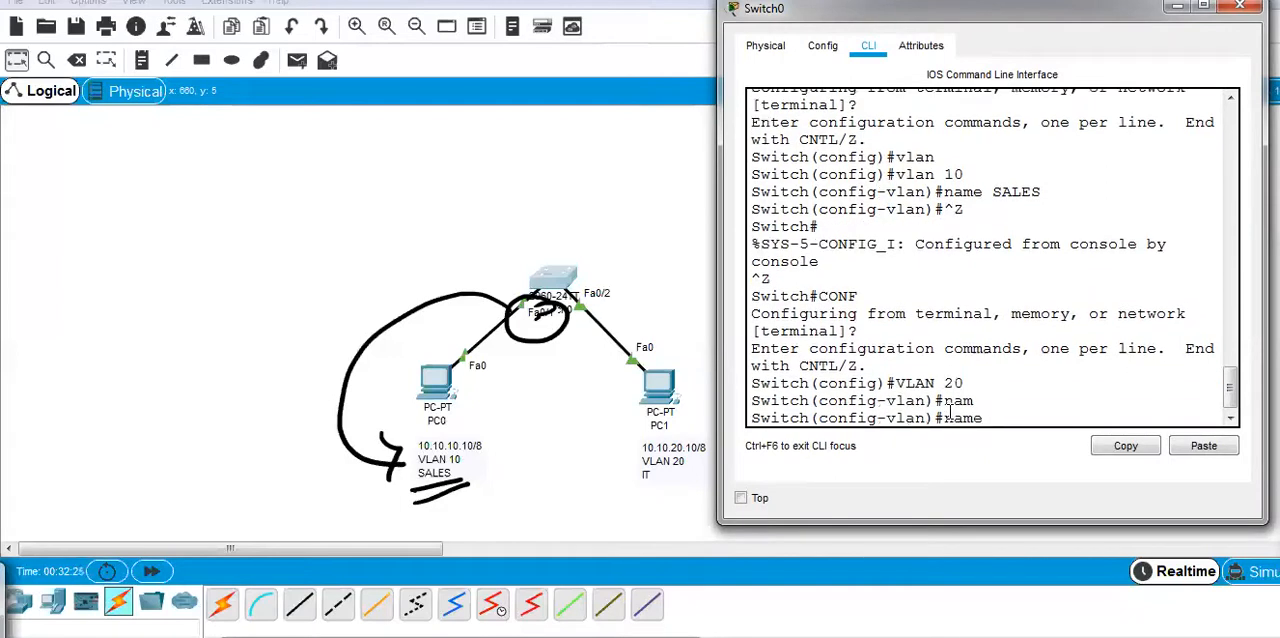
type("IT")
key("Return")
key("ctrl+z")
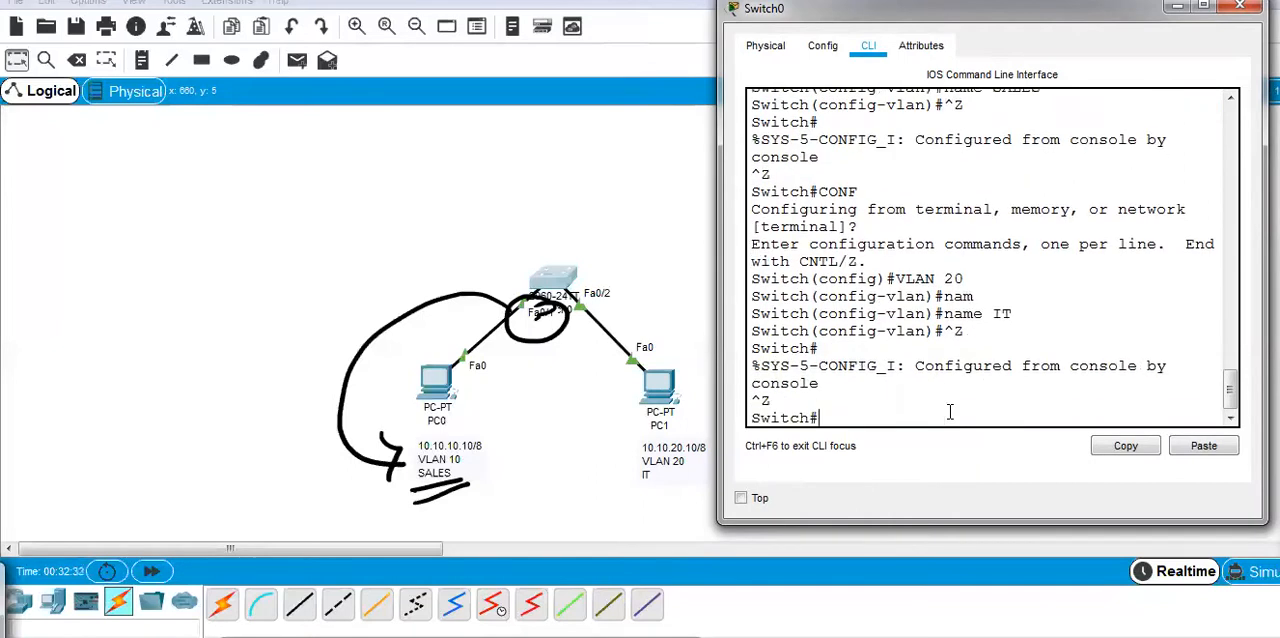
Display the switch's VLAN summary with sh vlan br and enlarge the window to read the port assignments.
type("sh vl")
key("Tab")
type("br")
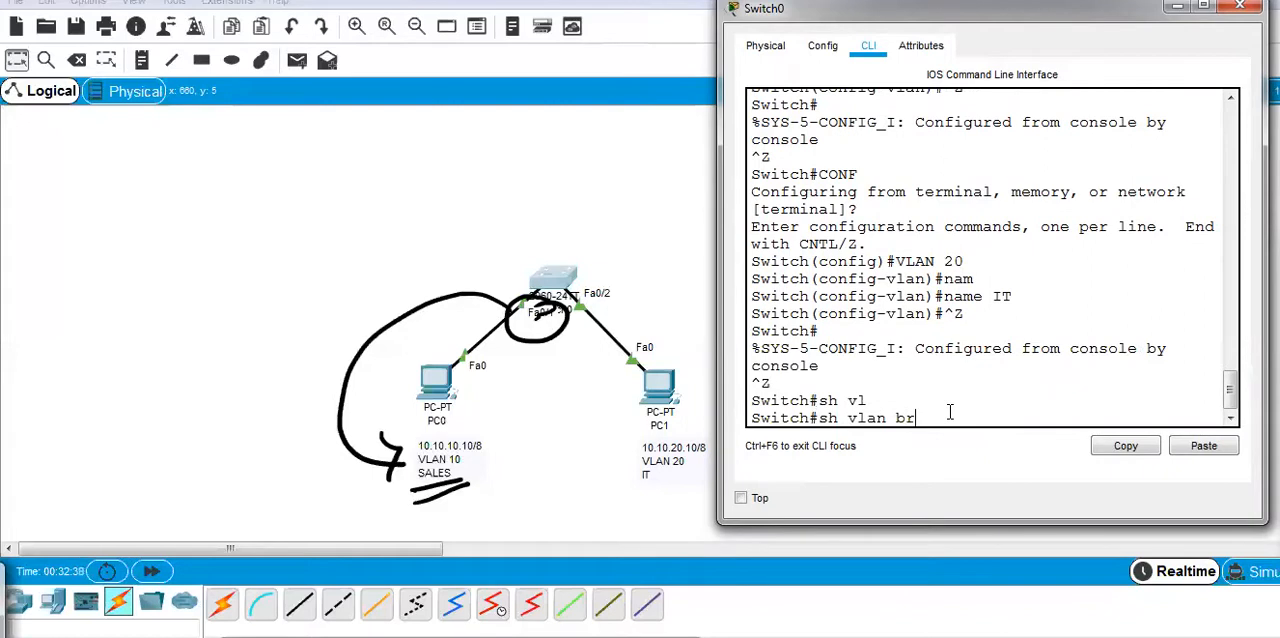
key("Return")
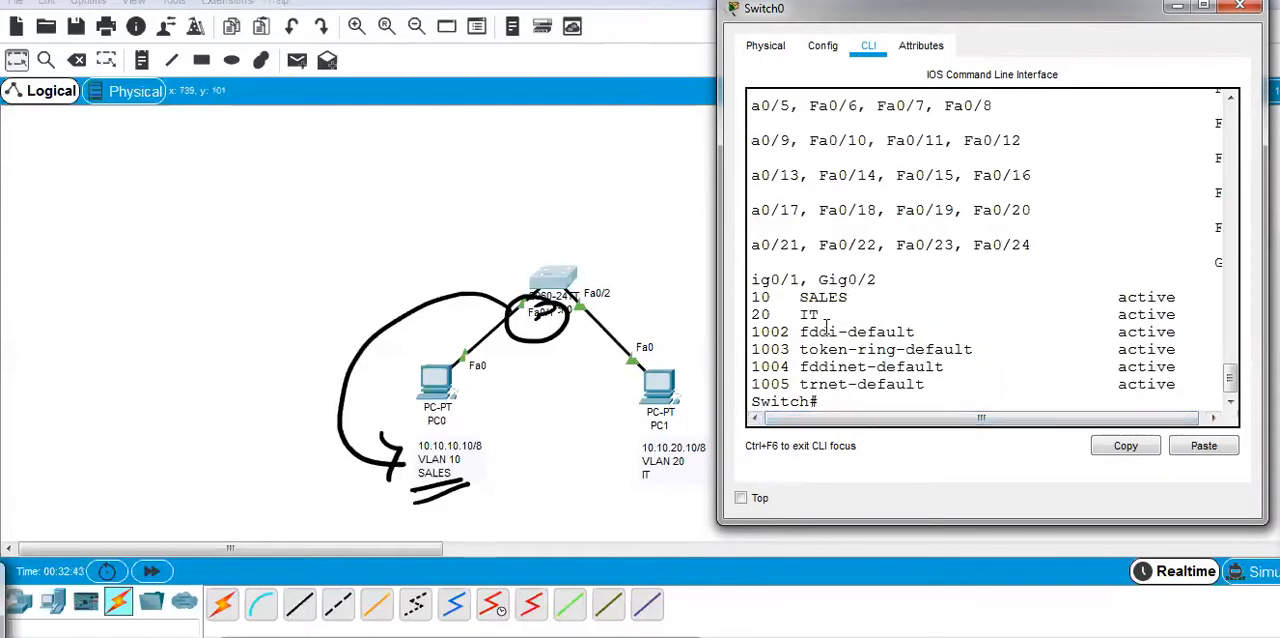
left_click(1204, 9)
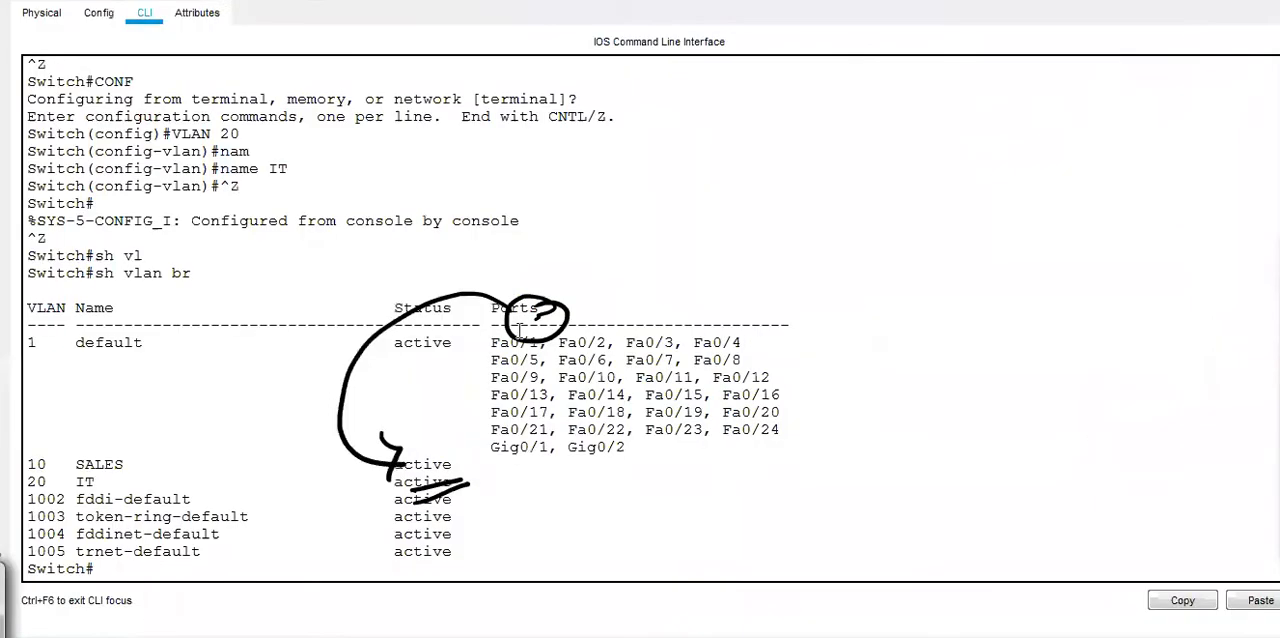
left_click(1260, 469)
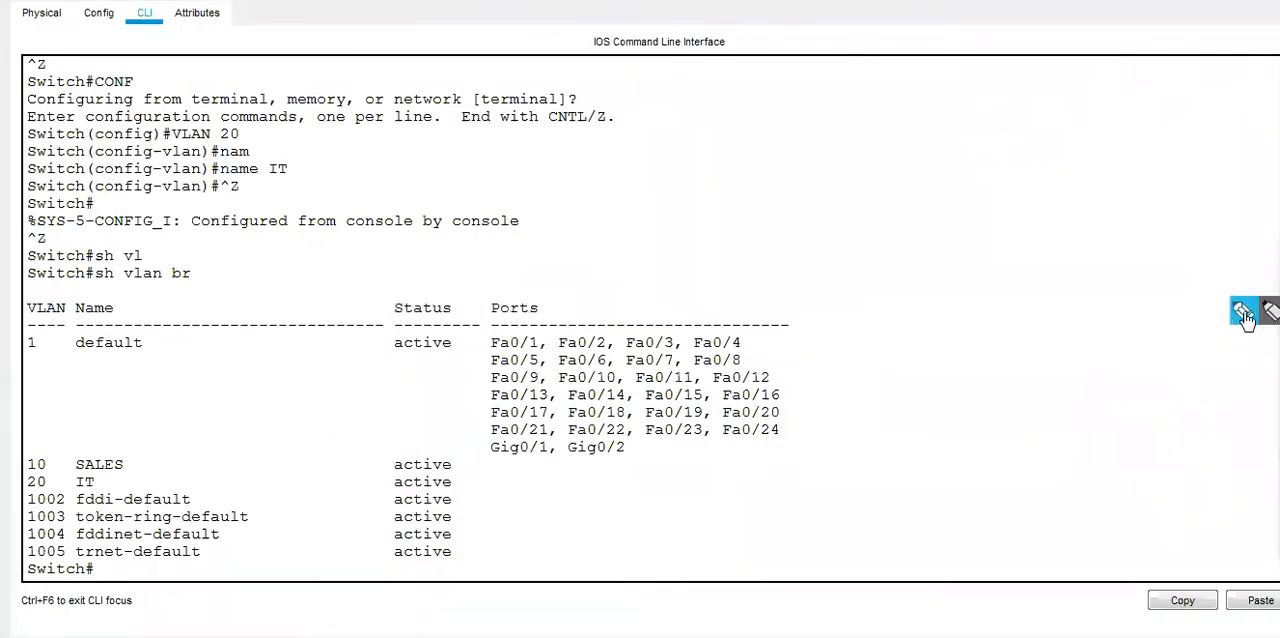
mouse_move(12, 446)
left_mouse_down()
mouse_move(350, 420)
mouse_move(483, 497)
mouse_move(22, 505)
mouse_move(460, 502)
mouse_move(611, 481)
left_mouse_up()
mouse_move(477, 284)
left_mouse_down()
mouse_move(474, 378)
mouse_move(500, 475)
mouse_move(846, 472)
mouse_move(875, 326)
mouse_move(491, 286)
left_mouse_up()
mouse_move(624, 280)
left_mouse_down()
mouse_move(686, 234)
mouse_move(318, 192)
mouse_move(203, 349)
mouse_move(220, 346)
left_mouse_up()
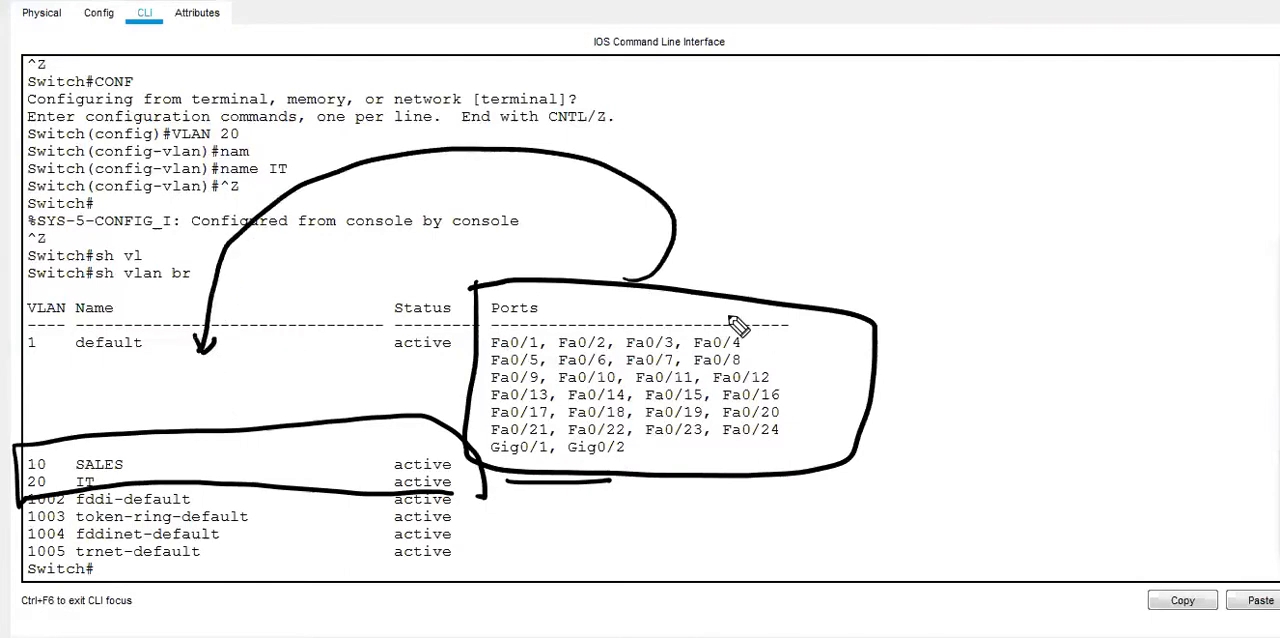
left_click_drag(145, 452, 208, 428)
left_click_drag(158, 478, 228, 456)
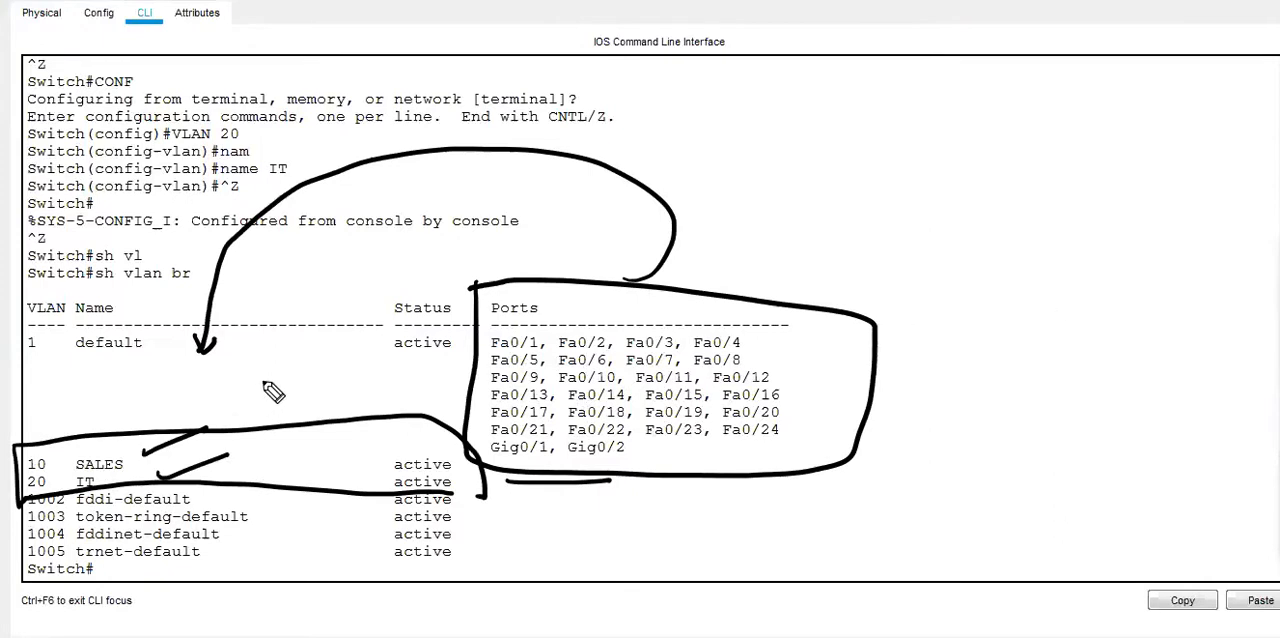
left_click_drag(48, 382, 72, 435)
mouse_move(43, 270)
left_mouse_down()
mouse_move(46, 386)
mouse_move(37, 271)
left_mouse_up()
left_click_drag(33, 438, 66, 413)
left_click(65, 467)
left_click_drag(65, 469, 105, 456)
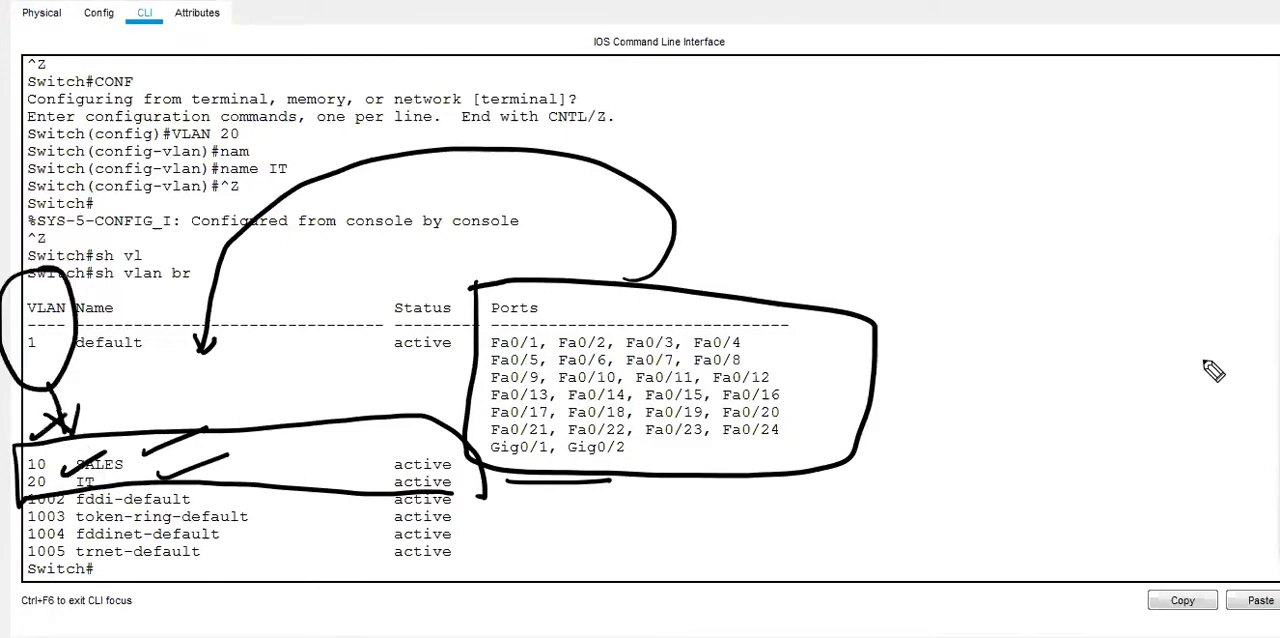
left_click(1276, 369)
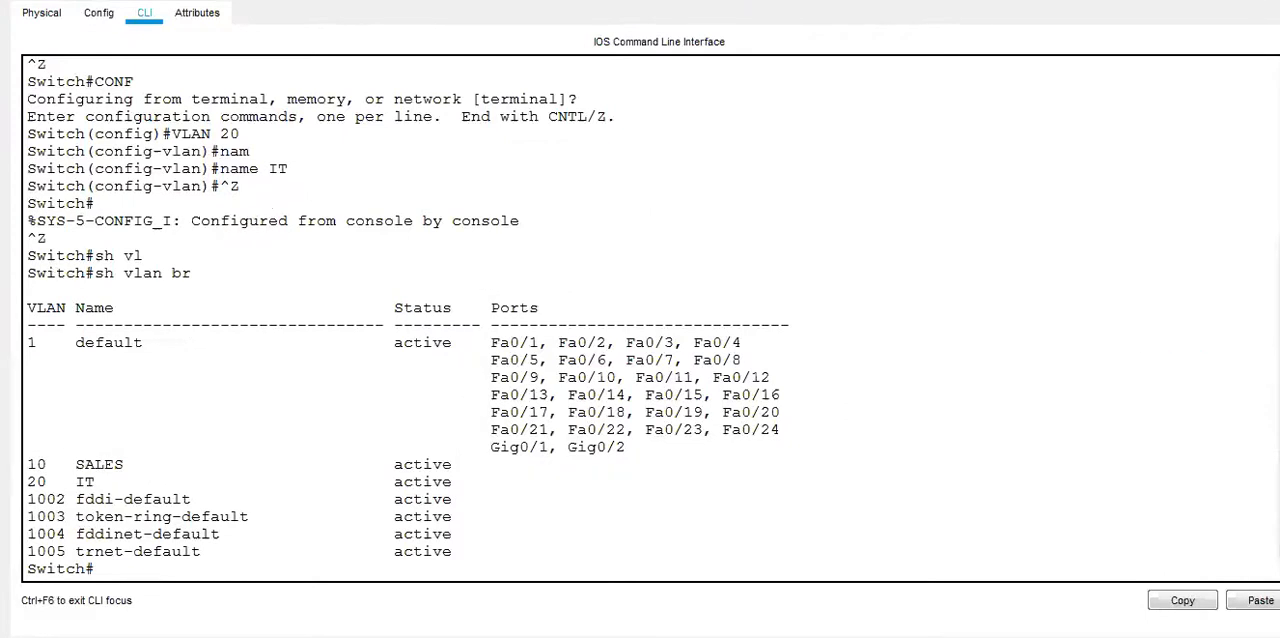
Bring Switch0's command line back up beside the topology and get a fresh privileged prompt.
left_click(1231, 10)
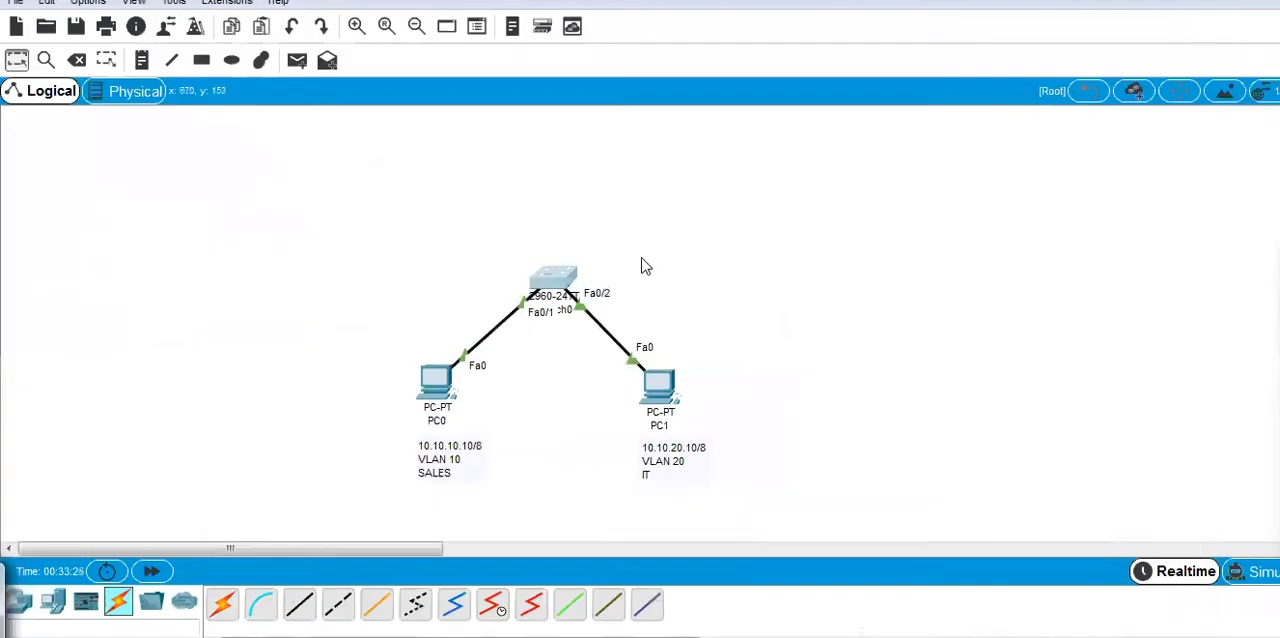
left_click(555, 283)
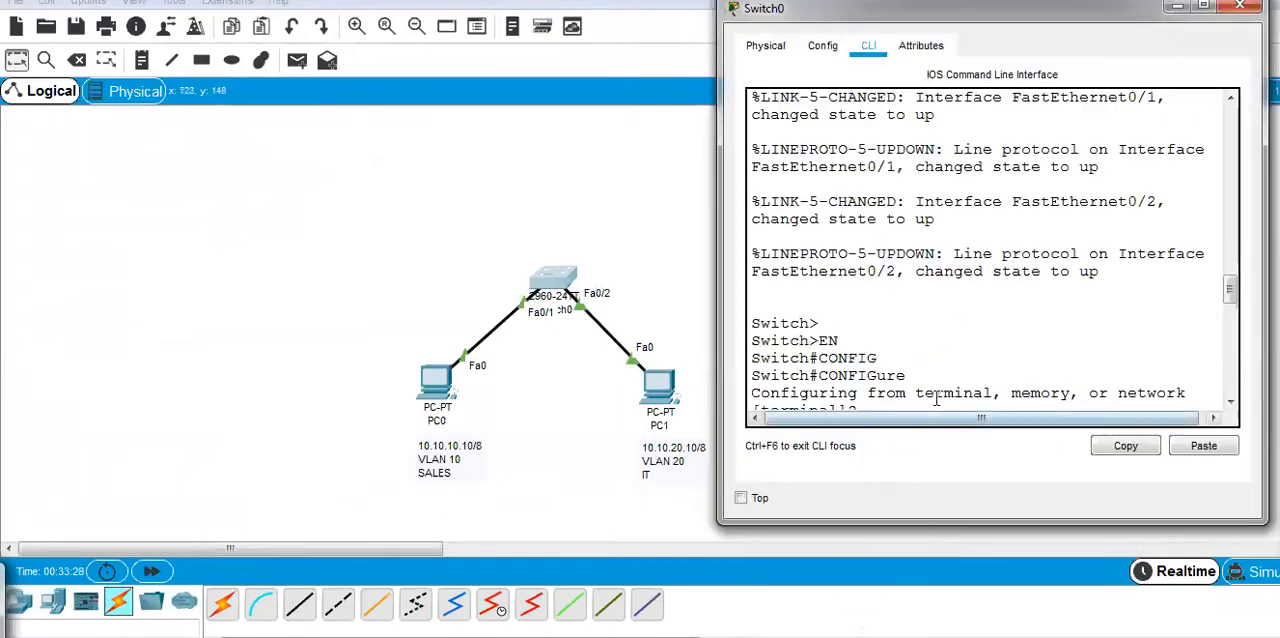
left_click(869, 404)
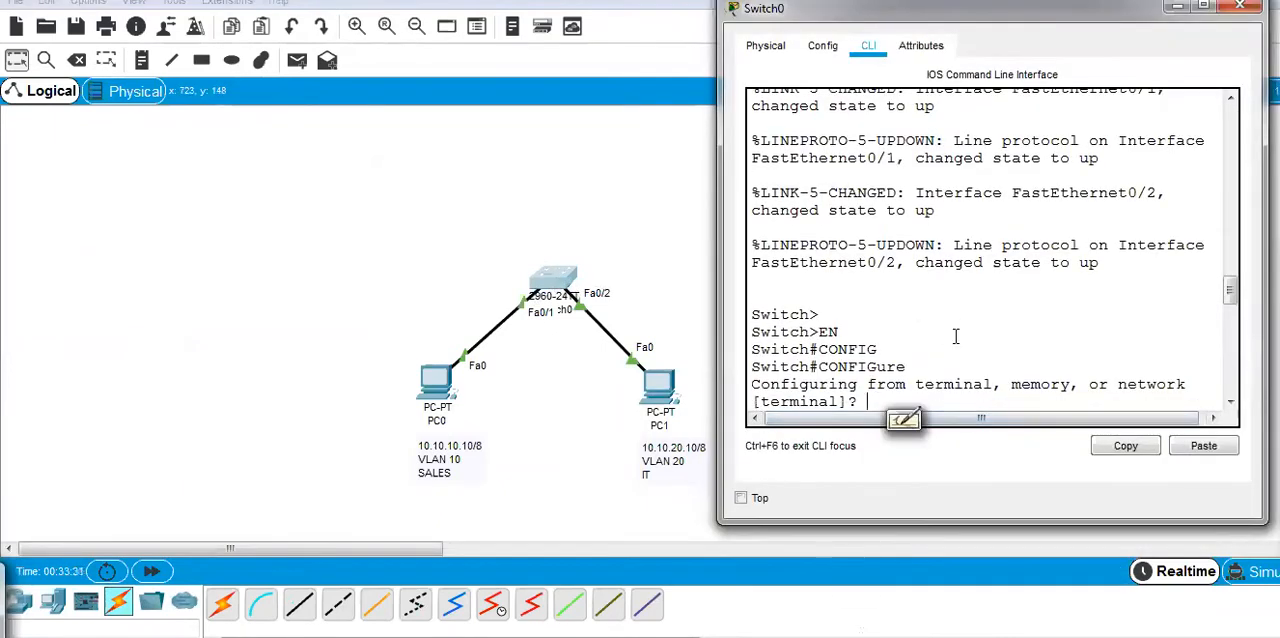
key("Return")
key("Return")
key("Return")
key("Return")
key("Return")
key("Return")
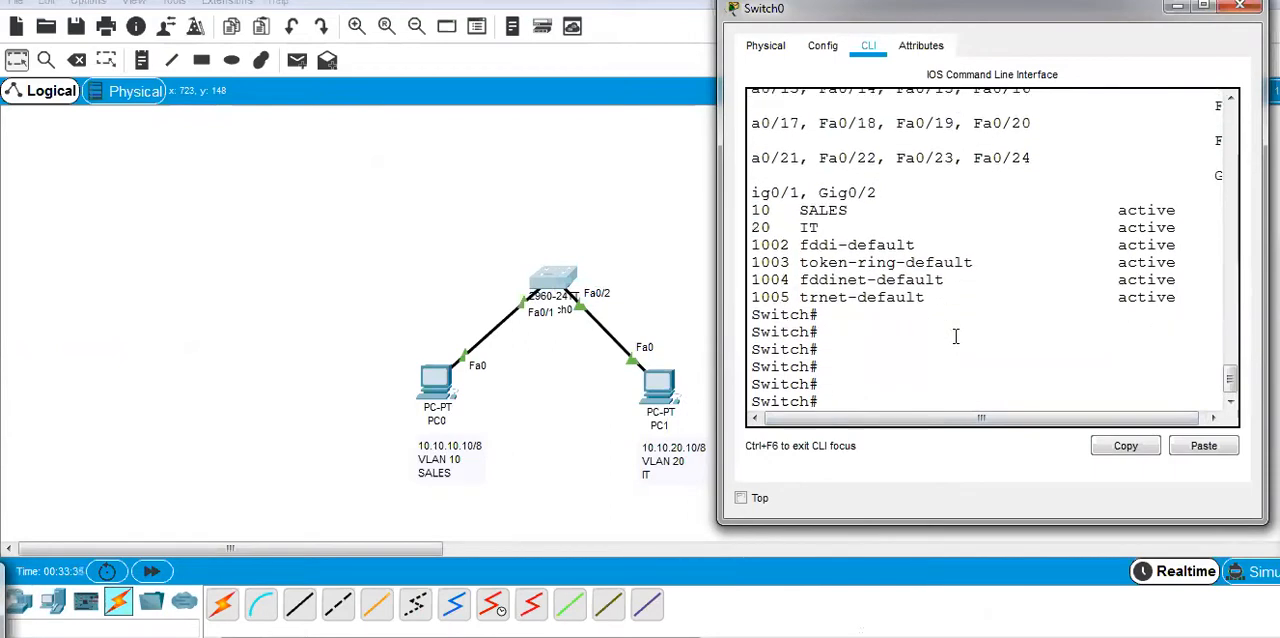
Enter interface fastEthernet 0/1 through global configuration mode and begin its switchport command with sw.
type("cong")
key("Return")
key("Return")
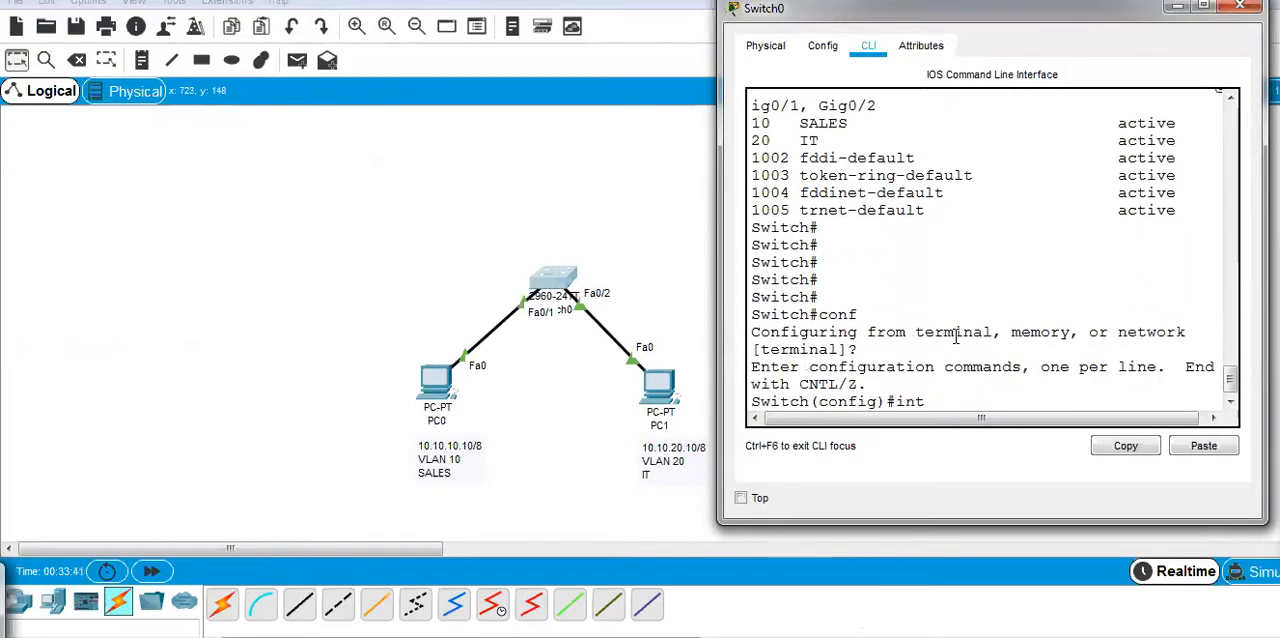
type("int")
key("Tab")
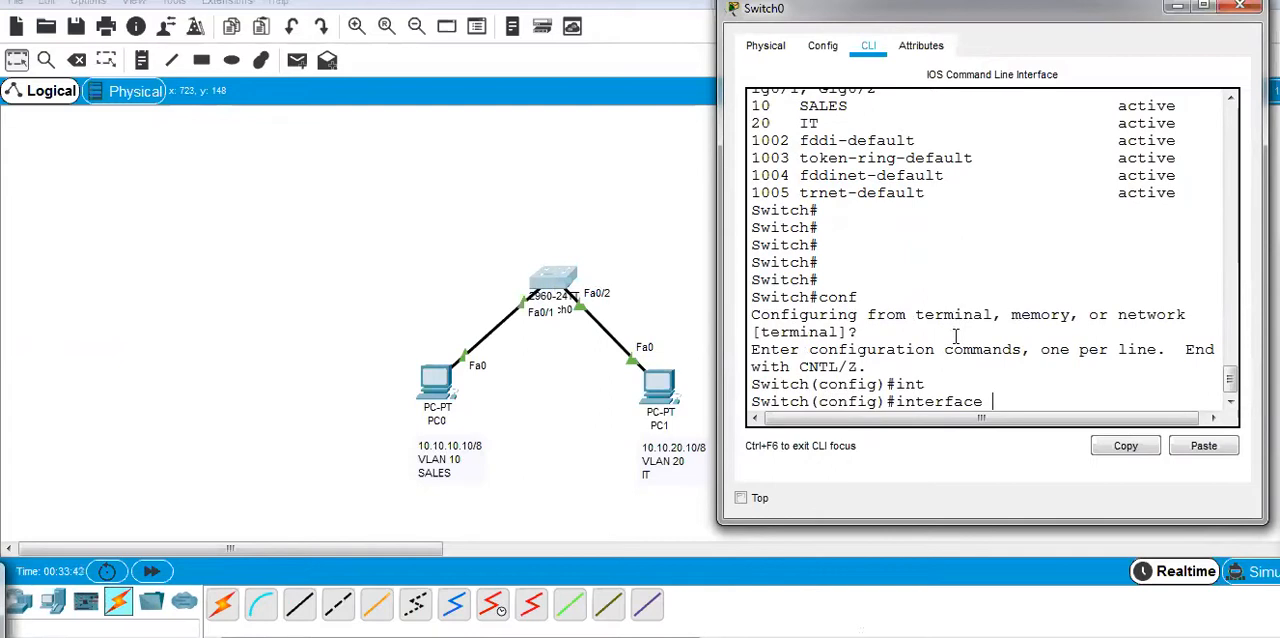
type("fa")
key("Tab")
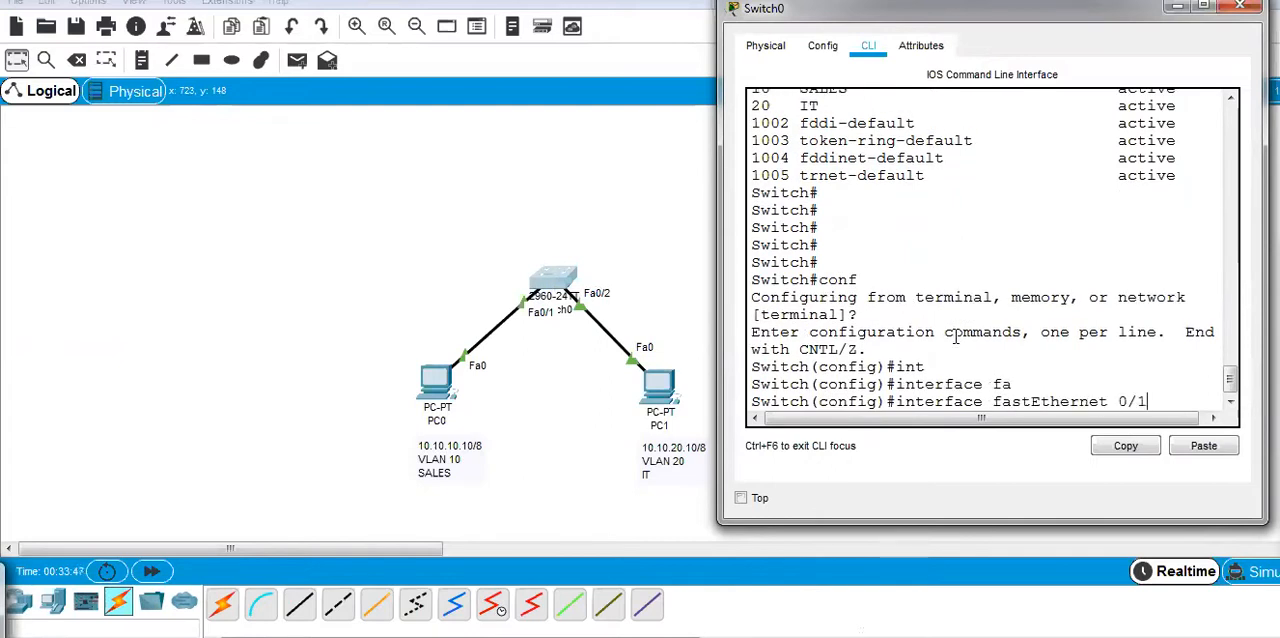
type("0/1")
key("Return")
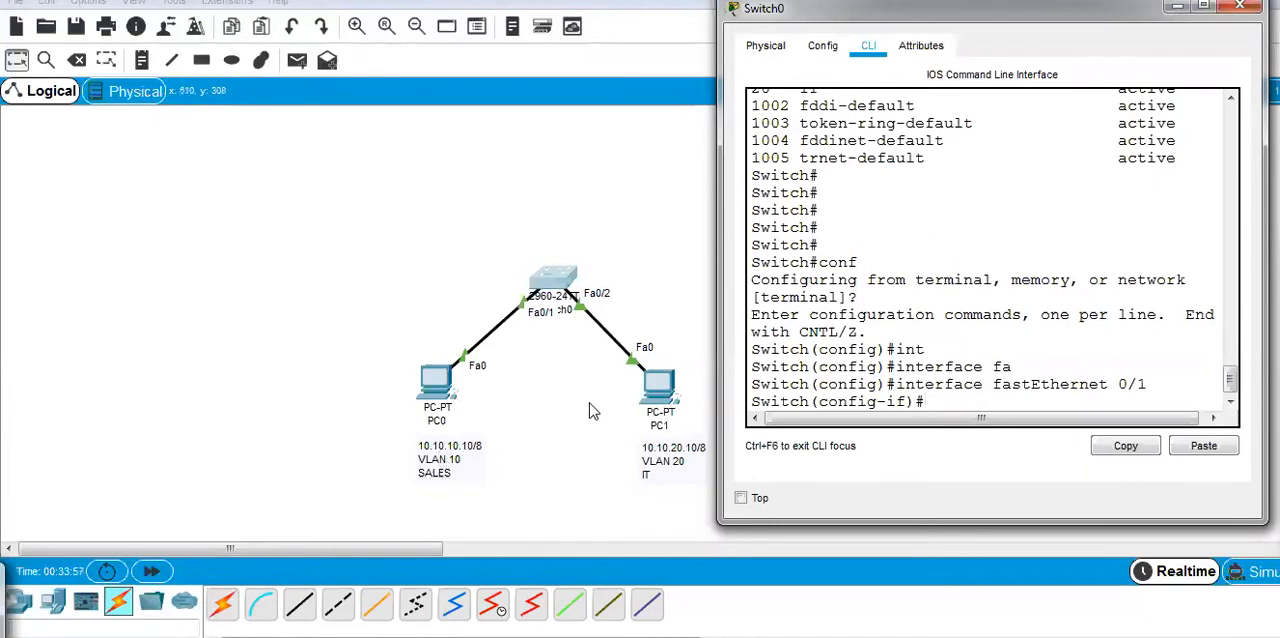
type("sw")
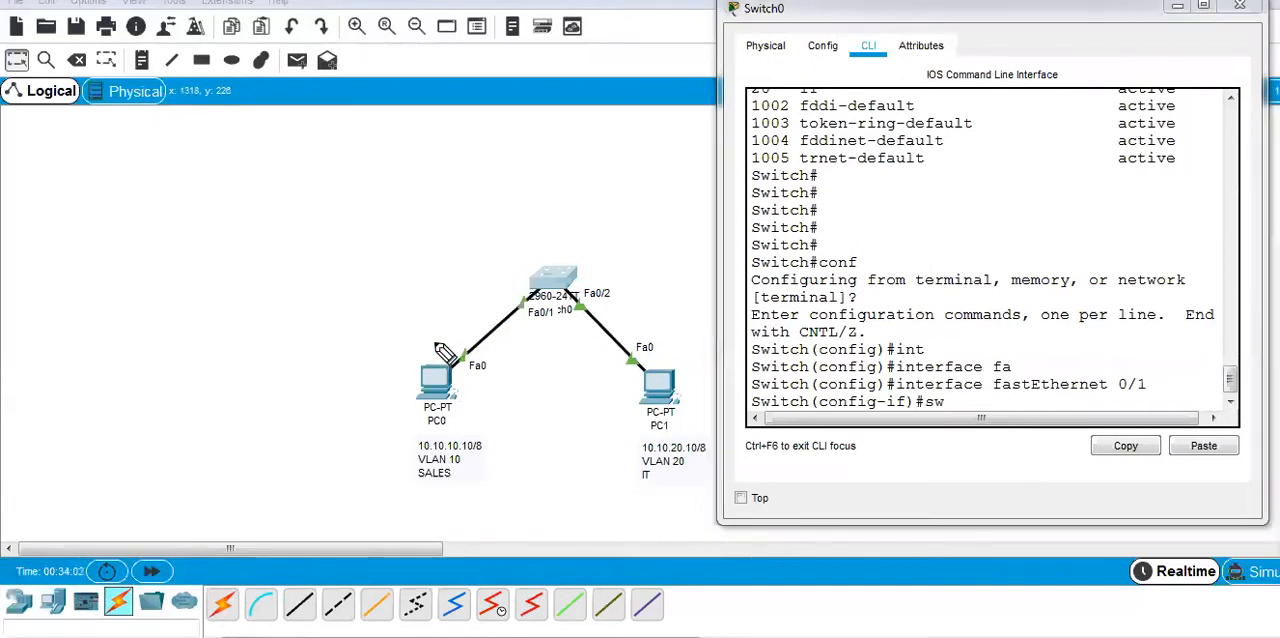
left_click_drag(418, 349, 410, 424)
mouse_move(582, 238)
left_mouse_down()
mouse_move(566, 316)
mouse_move(596, 262)
left_mouse_up()
mouse_move(420, 350)
left_mouse_down()
mouse_move(488, 383)
mouse_move(409, 423)
left_mouse_up()
mouse_move(504, 262)
left_mouse_down()
mouse_move(419, 347)
mouse_move(522, 282)
left_mouse_up()
mouse_move(390, 238)
left_mouse_down()
mouse_move(372, 246)
mouse_move(416, 250)
mouse_move(449, 214)
mouse_move(471, 229)
mouse_move(370, 280)
left_mouse_up()
mouse_move(220, 170)
left_mouse_down()
mouse_move(245, 222)
mouse_move(318, 158)
mouse_move(251, 252)
mouse_move(343, 192)
left_mouse_up()
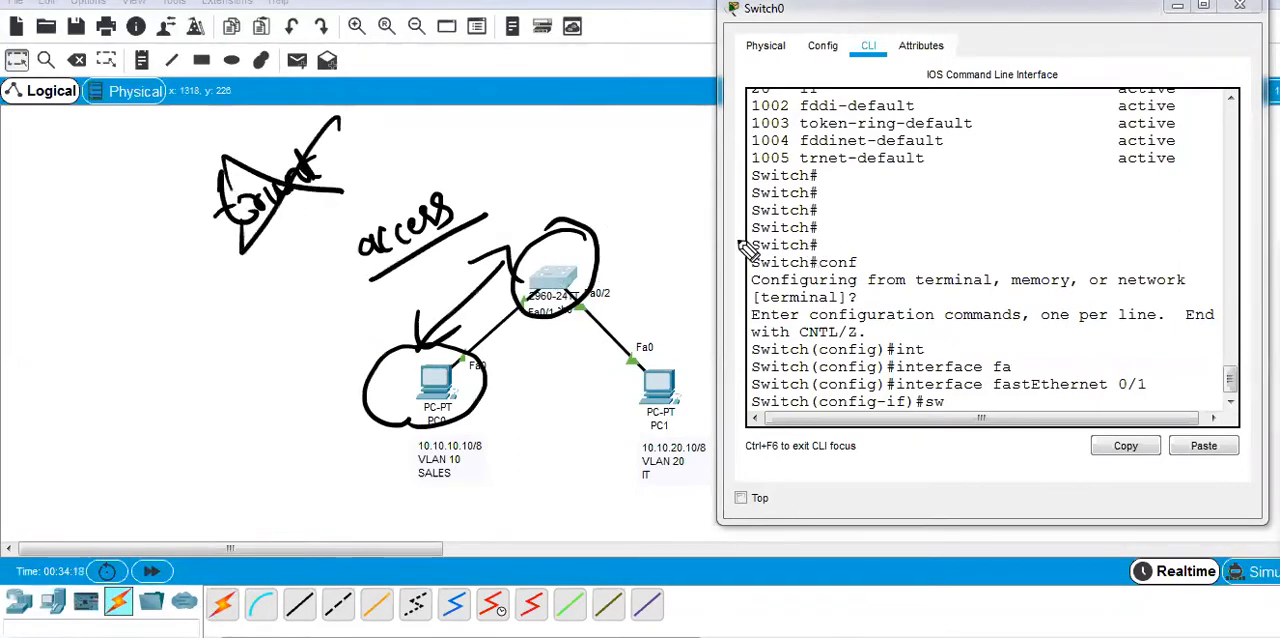
left_click_drag(452, 162, 572, 145)
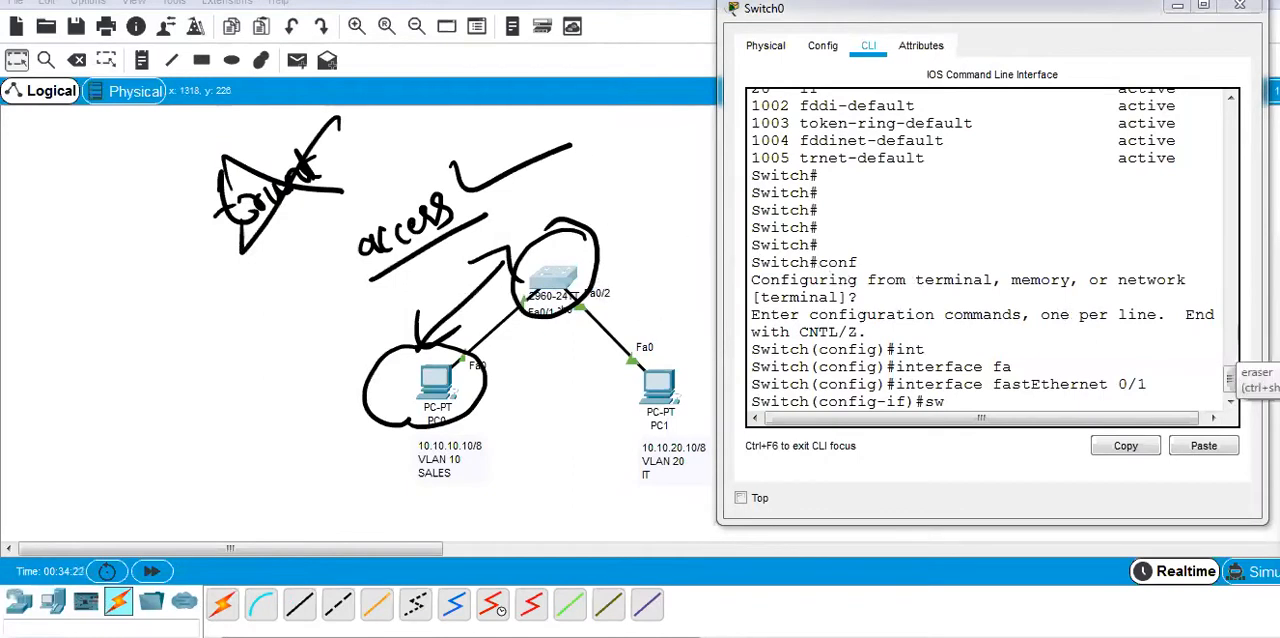
mouse_move(1243, 312)
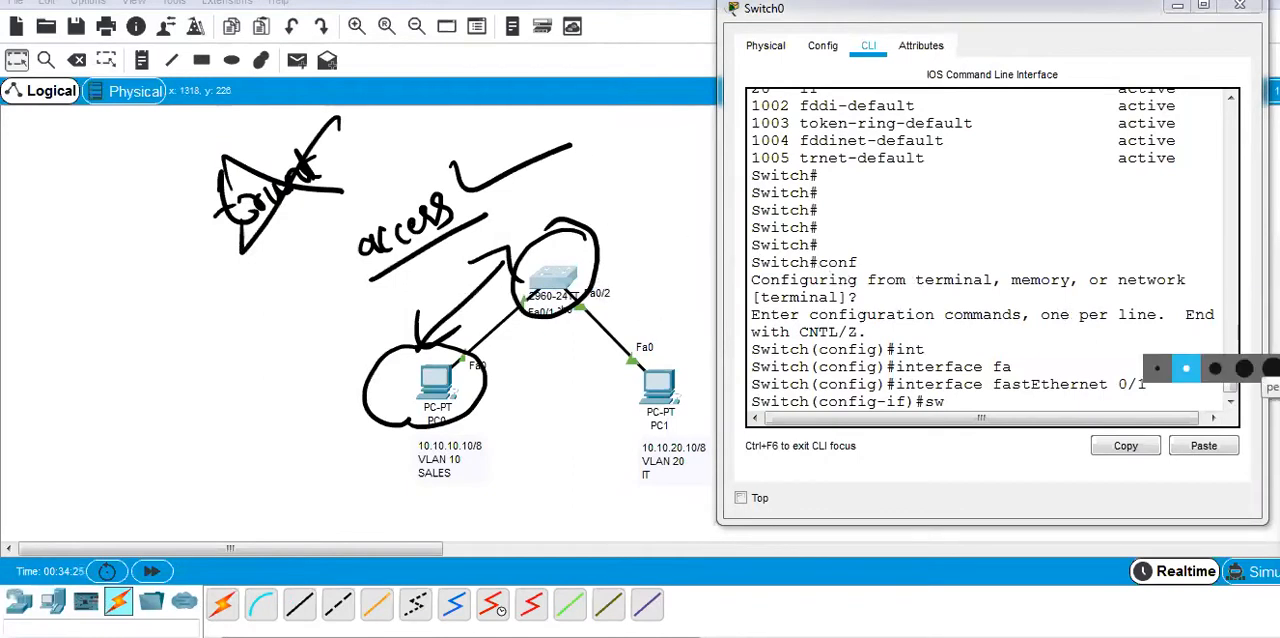
left_click(1276, 424)
left_click(1276, 297)
Complete the started command as switchport mode access to put interface fastEthernet 0/1 in access mode.
type("it")
key("Tab")
type("m")
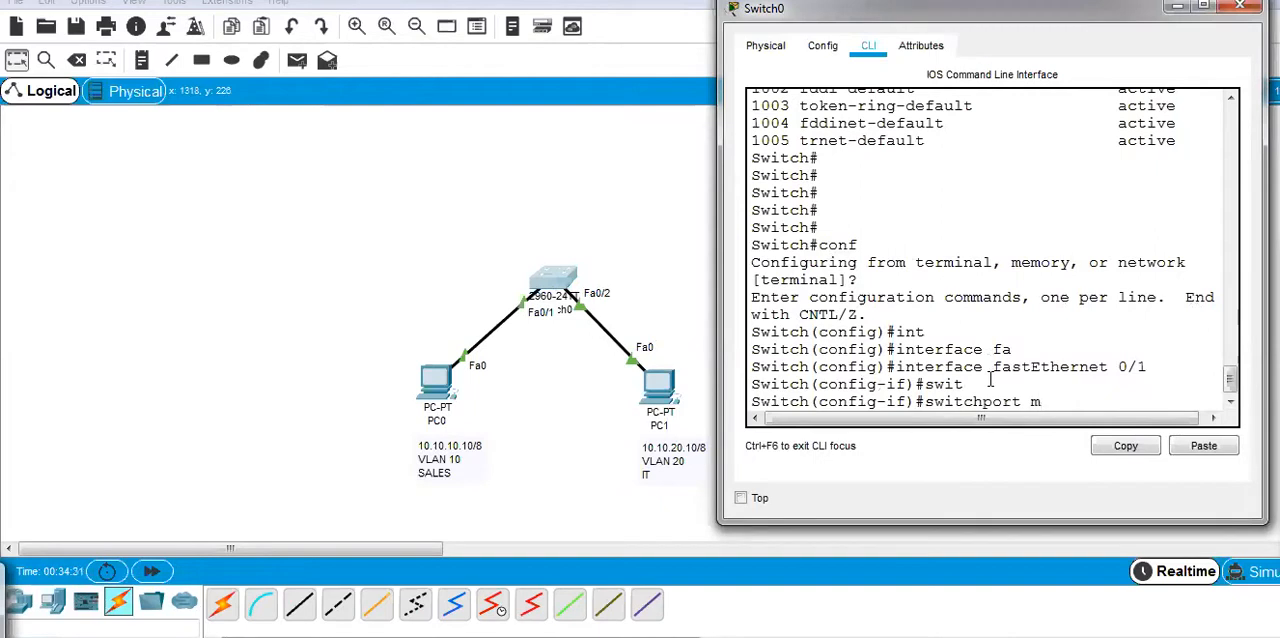
type("o")
key("Tab")
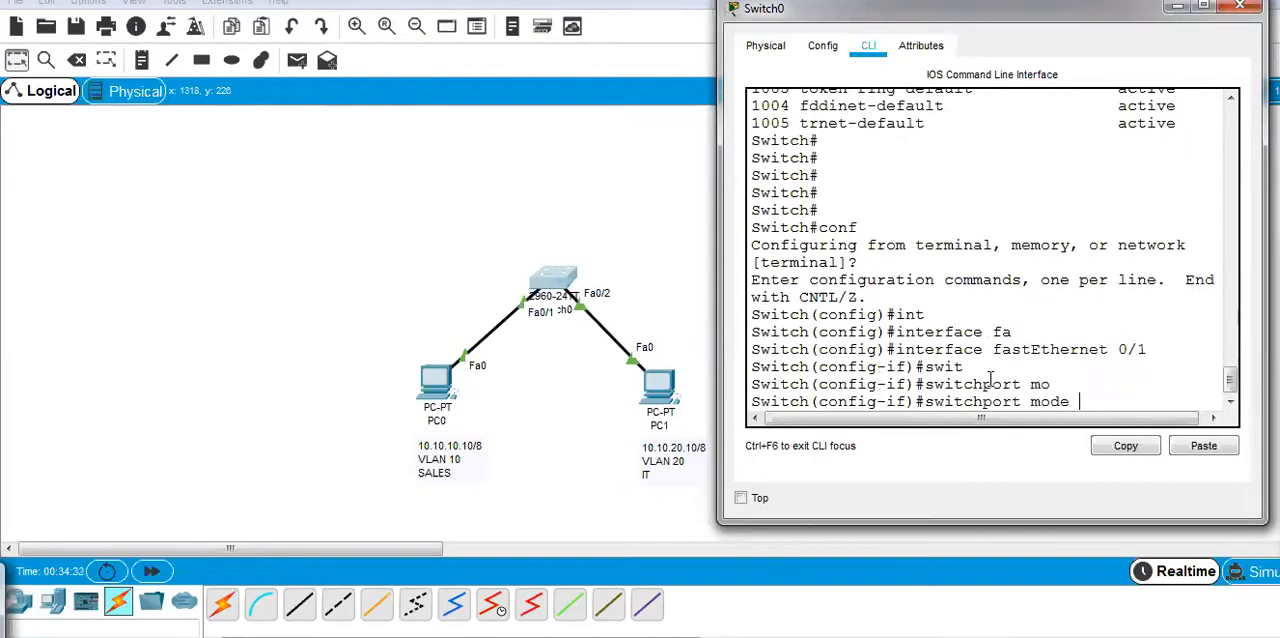
type("ac")
key("Tab")
key("Return")
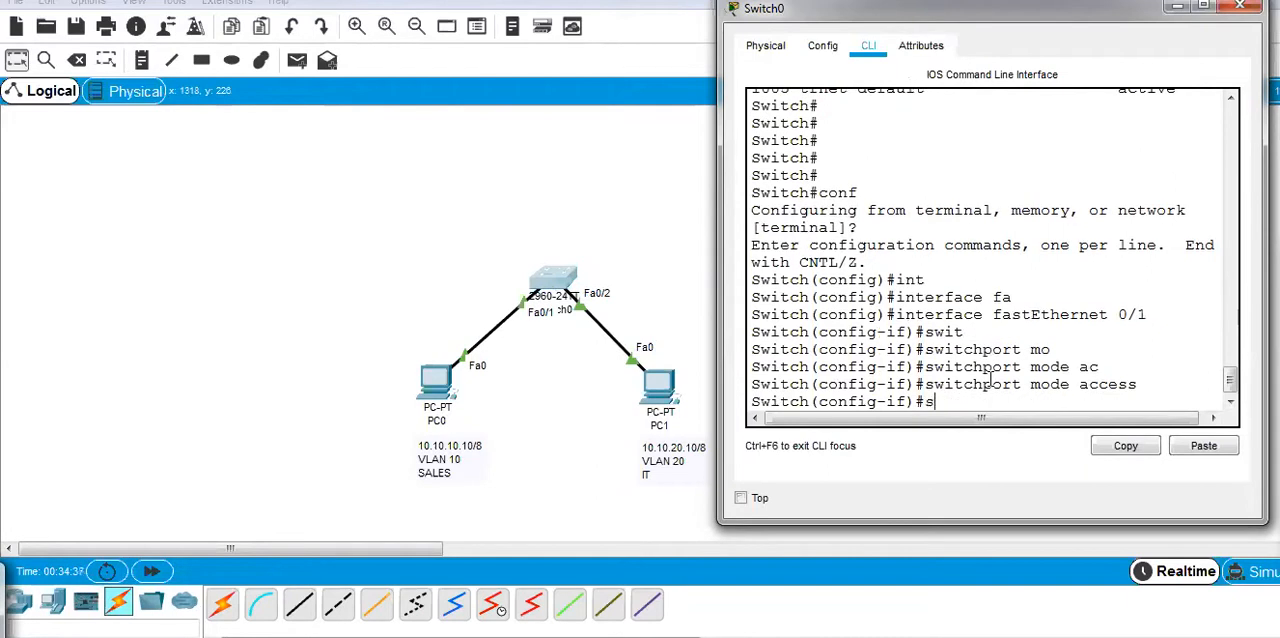
Write the command switchport access vlan 10 for interface fastEthernet 0/1 without running it.
type("sw")
key("Tab")
type("a")
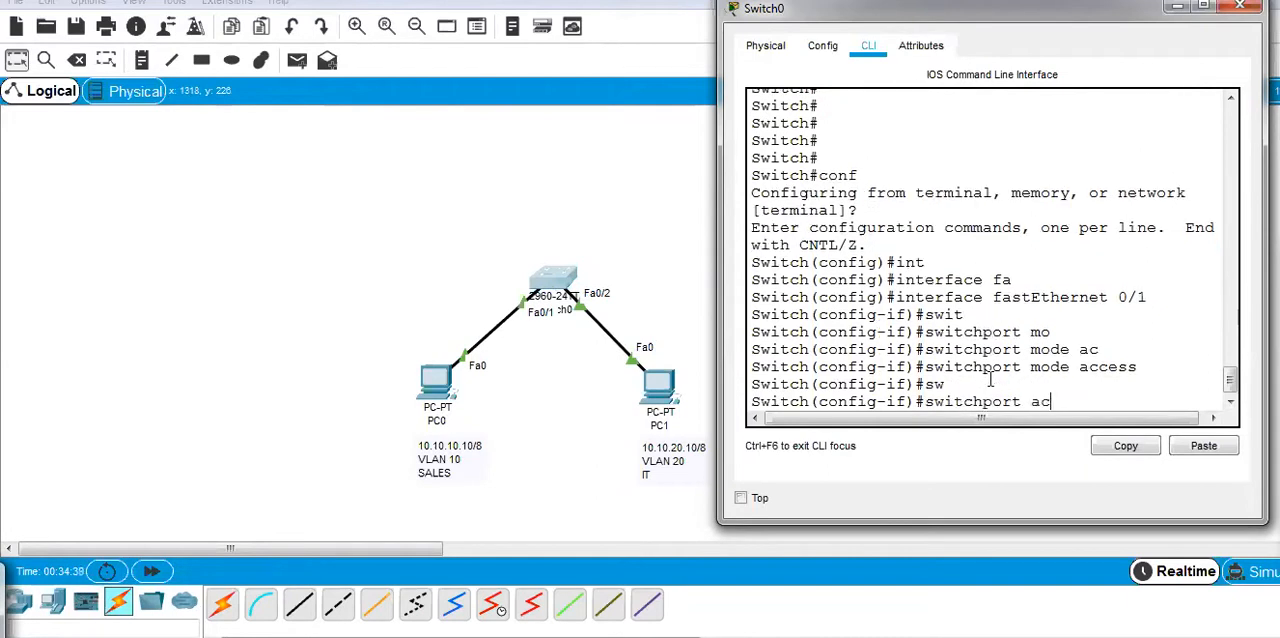
type("cess vl")
key("Tab")
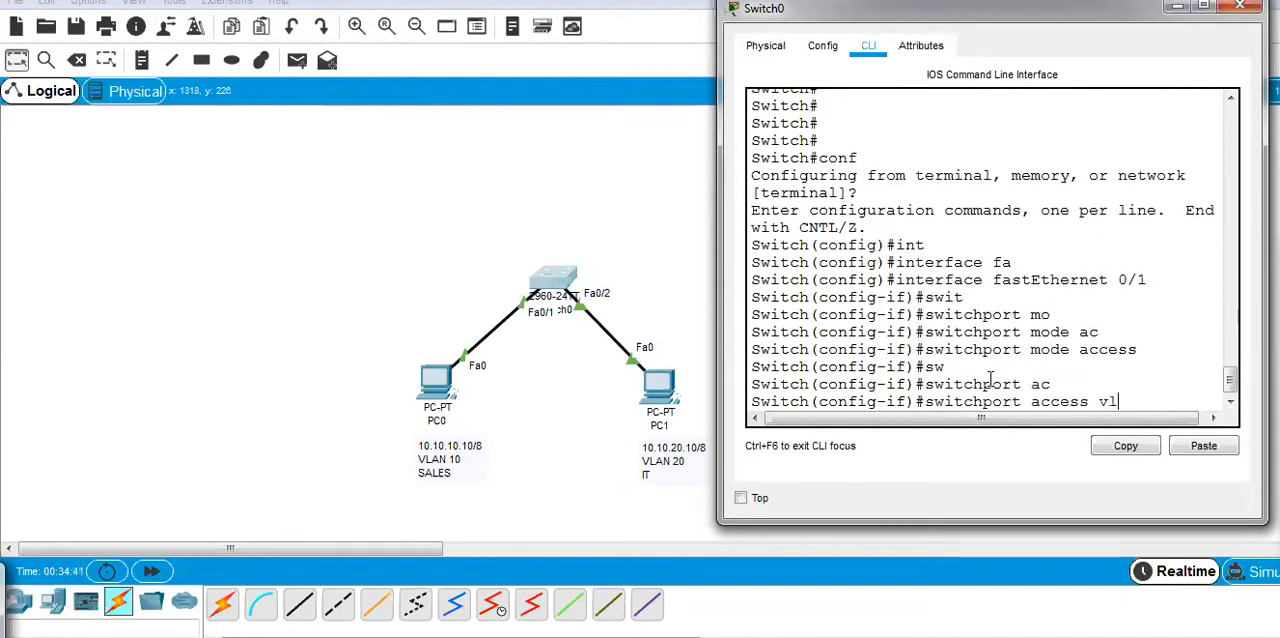
type("vl")
key("Tab")
type("10")
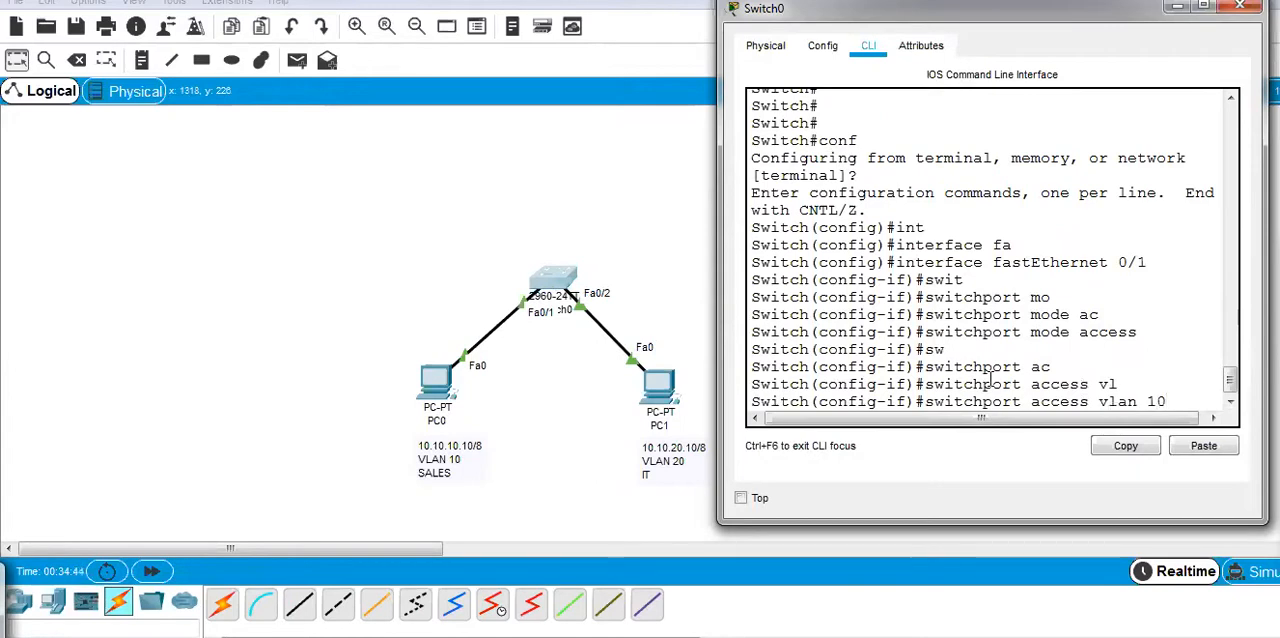
left_click(1241, 312)
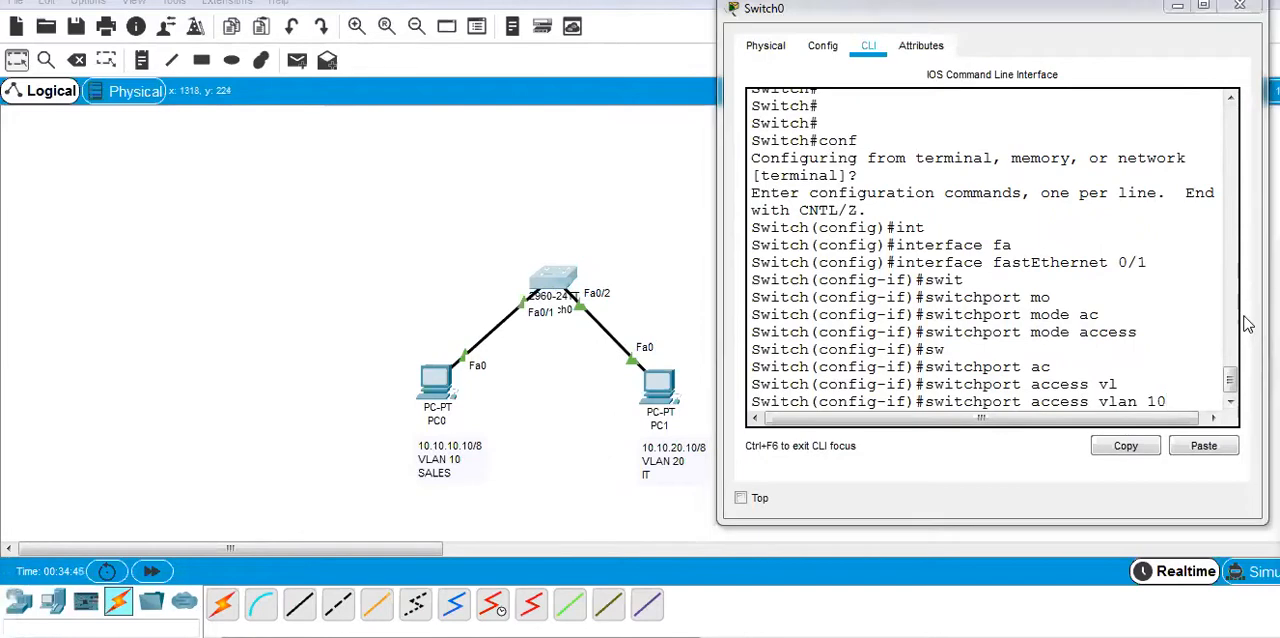
mouse_move(555, 302)
left_mouse_down()
mouse_move(508, 328)
mouse_move(455, 297)
mouse_move(400, 484)
mouse_move(381, 487)
left_mouse_up()
mouse_move(520, 340)
left_mouse_down()
mouse_move(493, 381)
mouse_move(525, 375)
left_mouse_up()
mouse_move(1177, 380)
left_mouse_down()
mouse_move(1083, 415)
mouse_move(1146, 373)
left_mouse_up()
key("Escape")
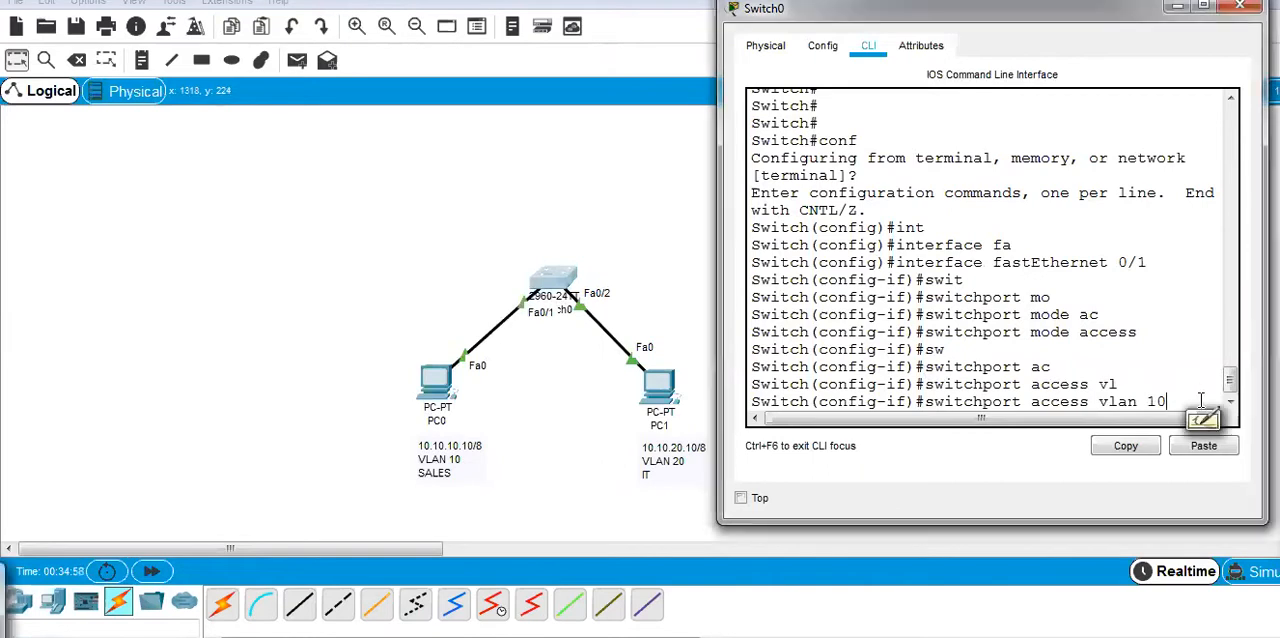
Run the VLAN 10 assignment, leave the interface, and return to global configuration mode with configure.
key("Return")
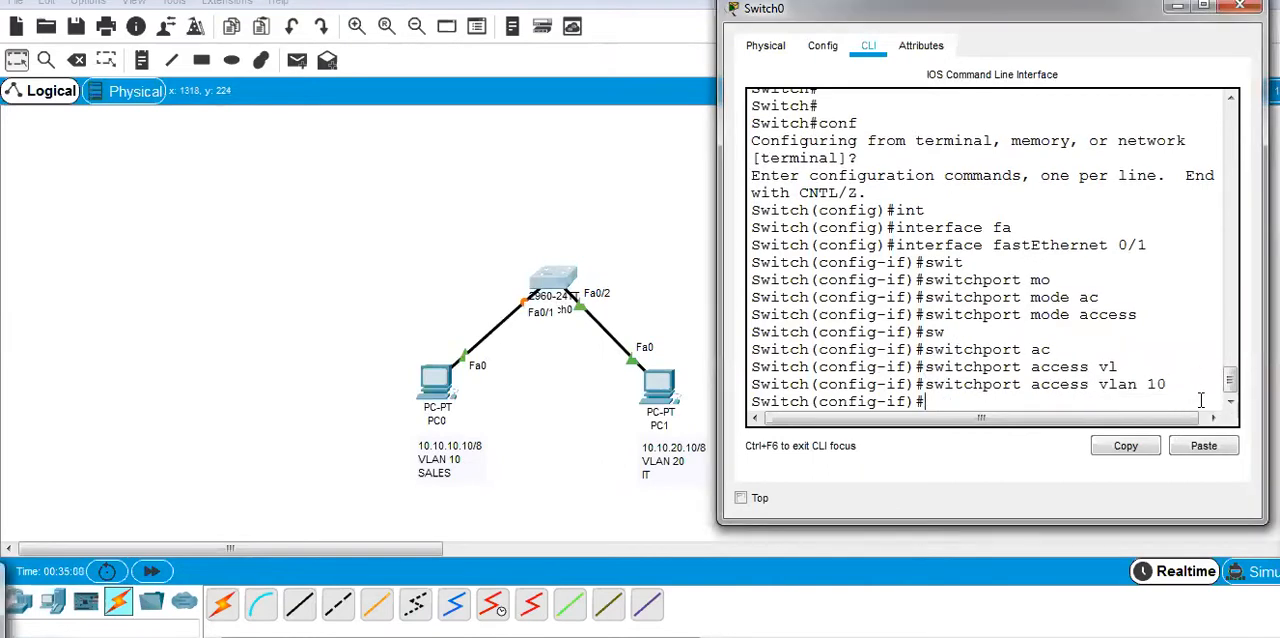
key("ctrl+z")
key("ctrl+z")
type("ch#con")
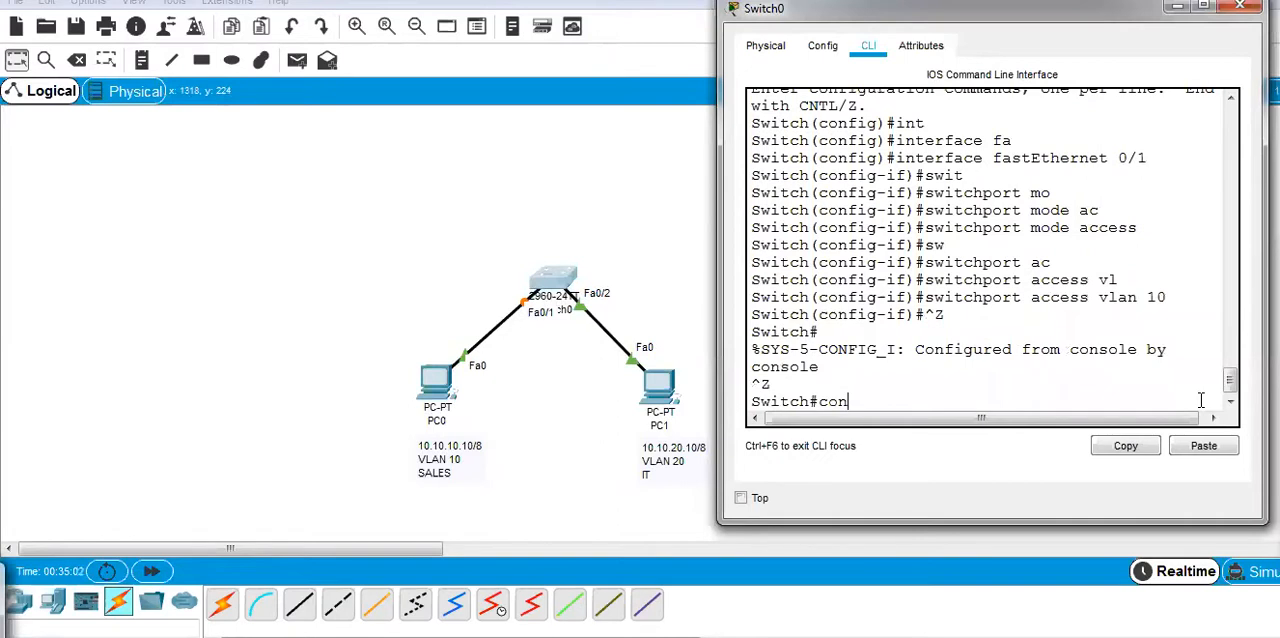
type("f")
key("Tab")
key("Return")
key("Return")
key("Return")
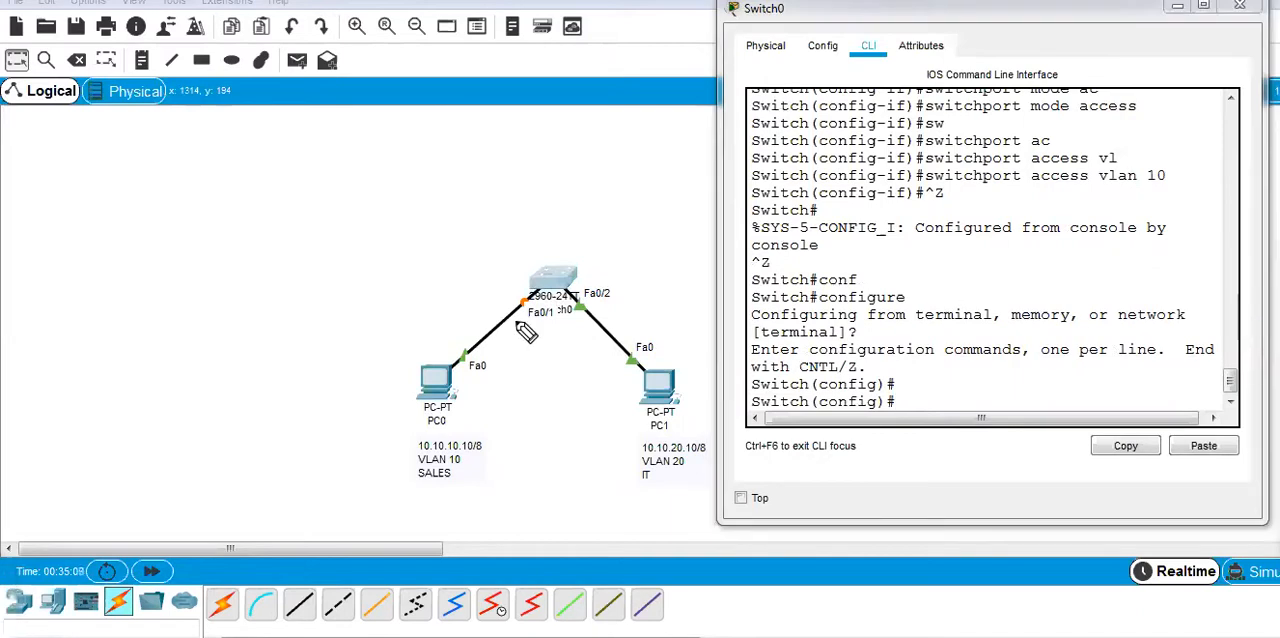
mouse_move(496, 352)
left_mouse_down()
mouse_move(481, 368)
mouse_move(500, 361)
left_mouse_up()
left_click_drag(461, 467, 478, 461)
mouse_move(598, 270)
left_mouse_down()
mouse_move(634, 306)
mouse_move(592, 268)
left_mouse_up()
left_click_drag(589, 212, 590, 248)
mouse_move(567, 217)
left_mouse_down()
mouse_move(608, 210)
mouse_move(623, 240)
mouse_move(651, 200)
mouse_move(663, 246)
mouse_move(668, 236)
left_mouse_up()
mouse_move(574, 172)
left_mouse_down()
mouse_move(680, 200)
mouse_move(665, 240)
mouse_move(690, 205)
mouse_move(714, 310)
mouse_move(681, 438)
left_mouse_up()
left_click_drag(681, 438, 708, 428)
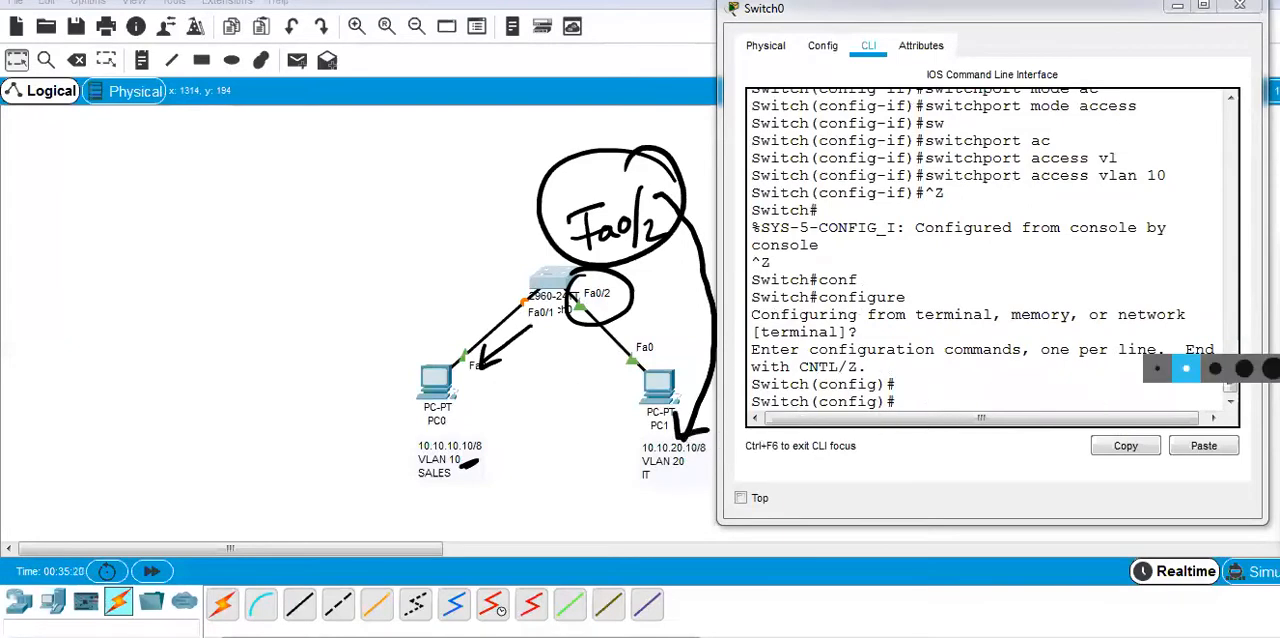
left_click(1243, 438)
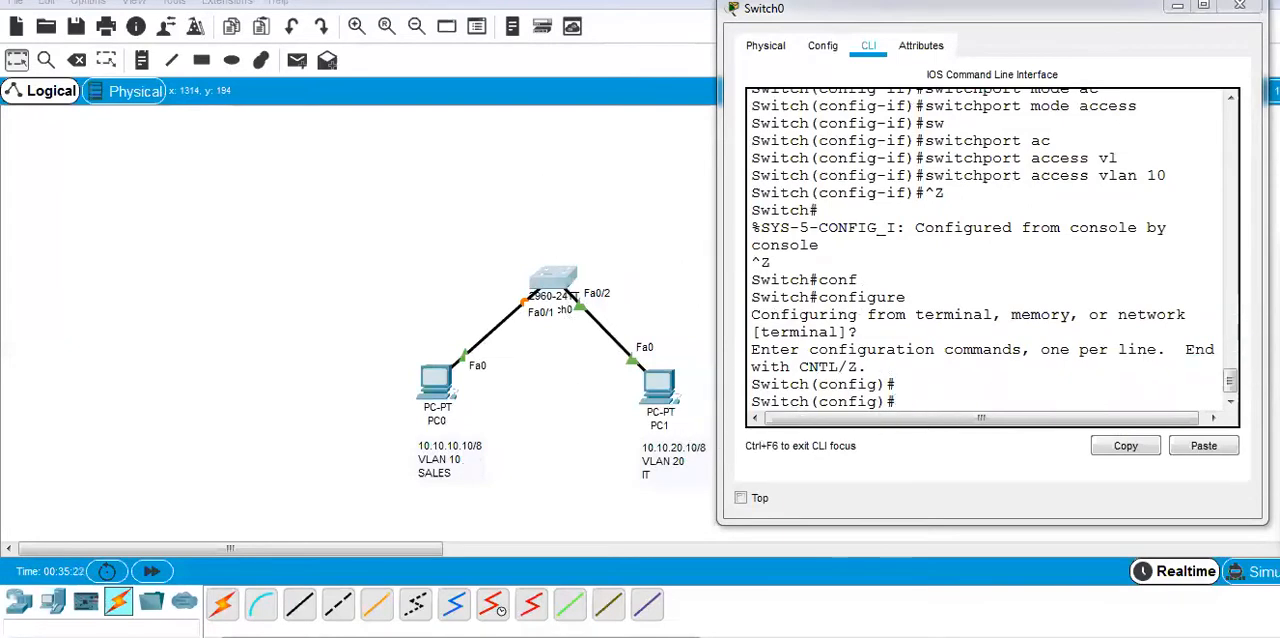
Enter interface configuration for fastEthernet 0/2, the port connected to PC1.
left_click(906, 402)
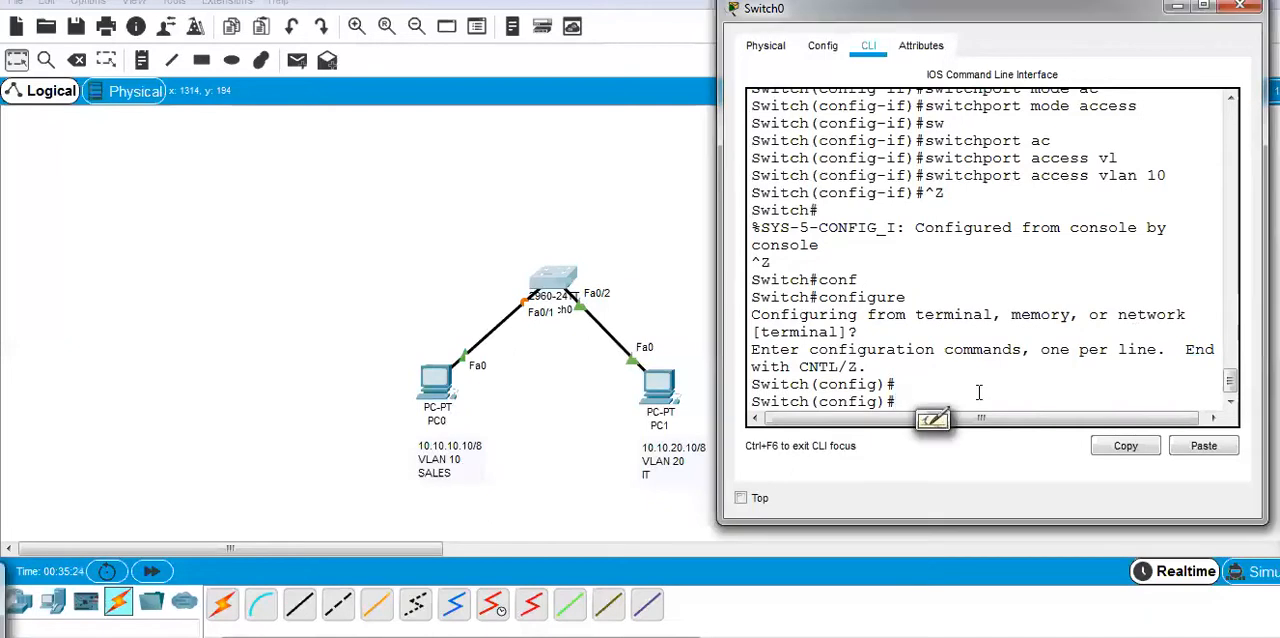
type("in")
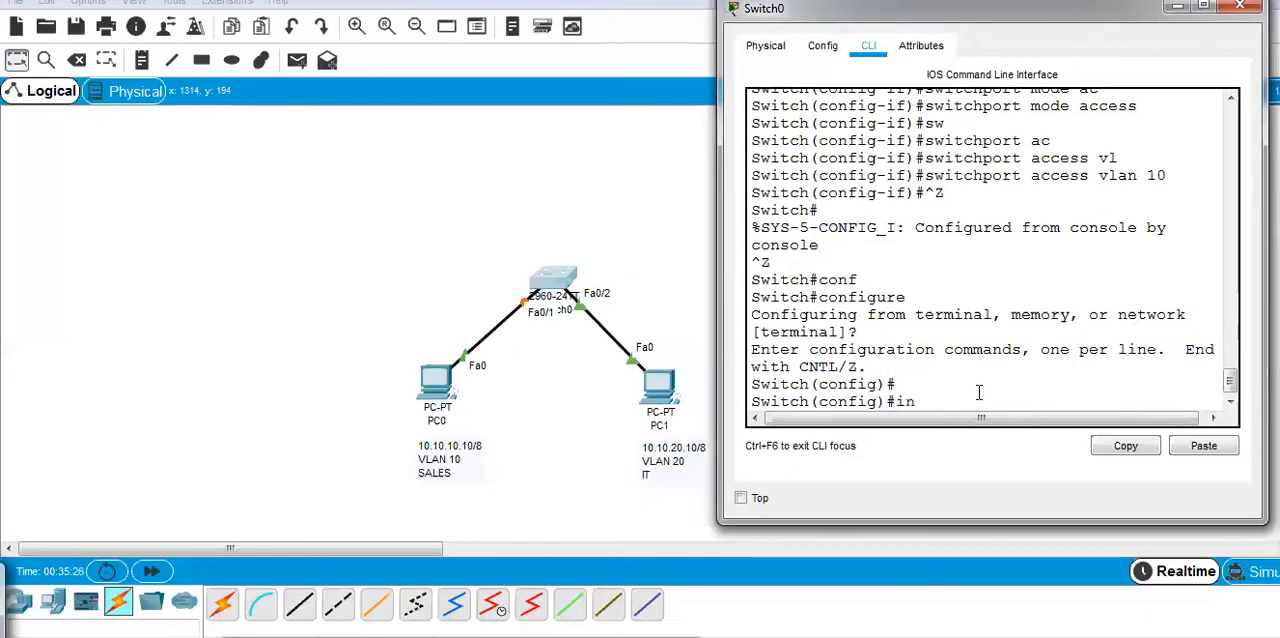
type("t")
key("Tab")
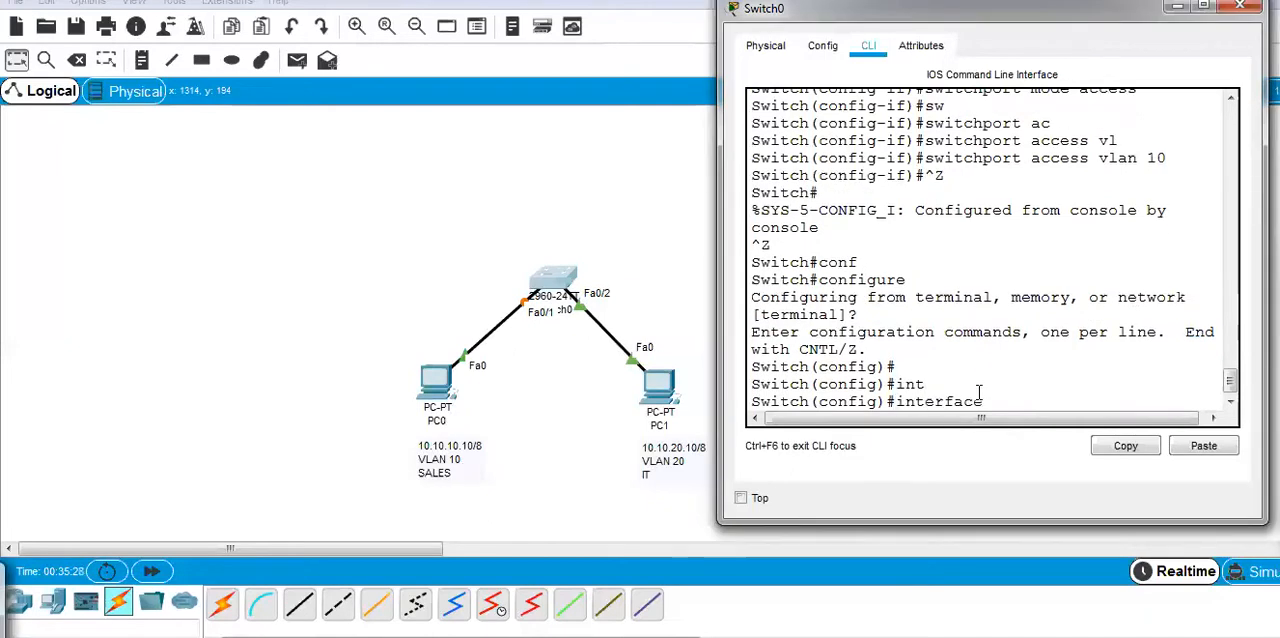
type("f")
key("Tab")
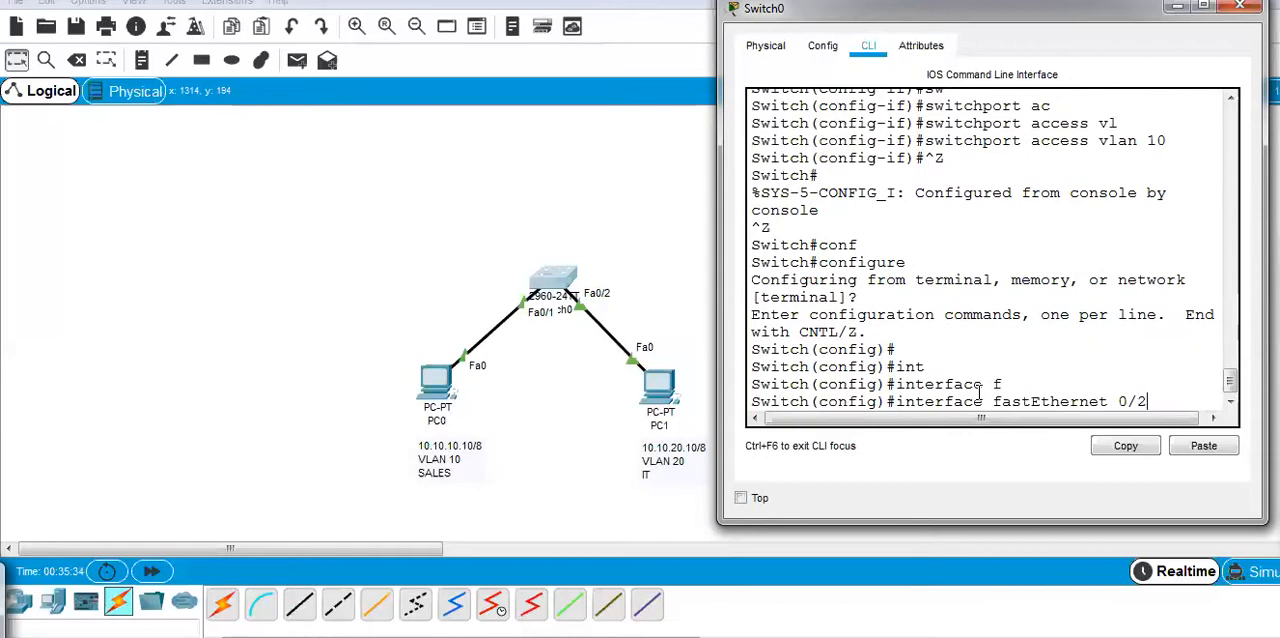
type("0/2")
key("Return")
Put interface fastEthernet 0/2 in access mode with switchport mode access.
type("sw")
key("Tab")
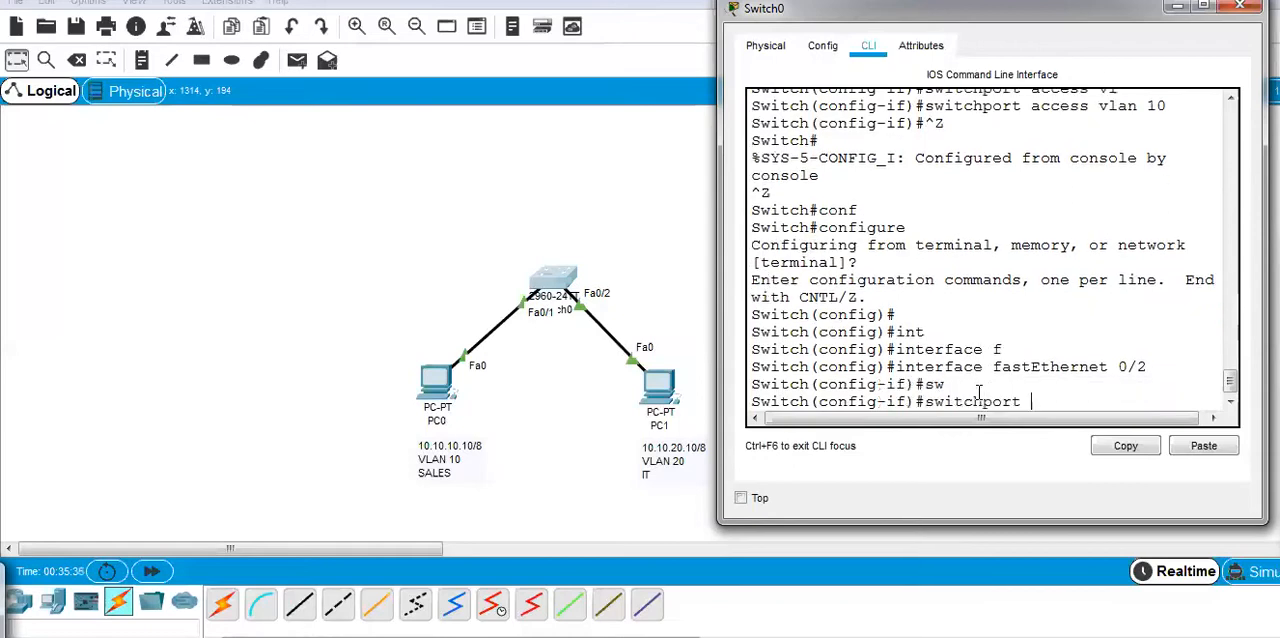
type("mo")
key("Tab")
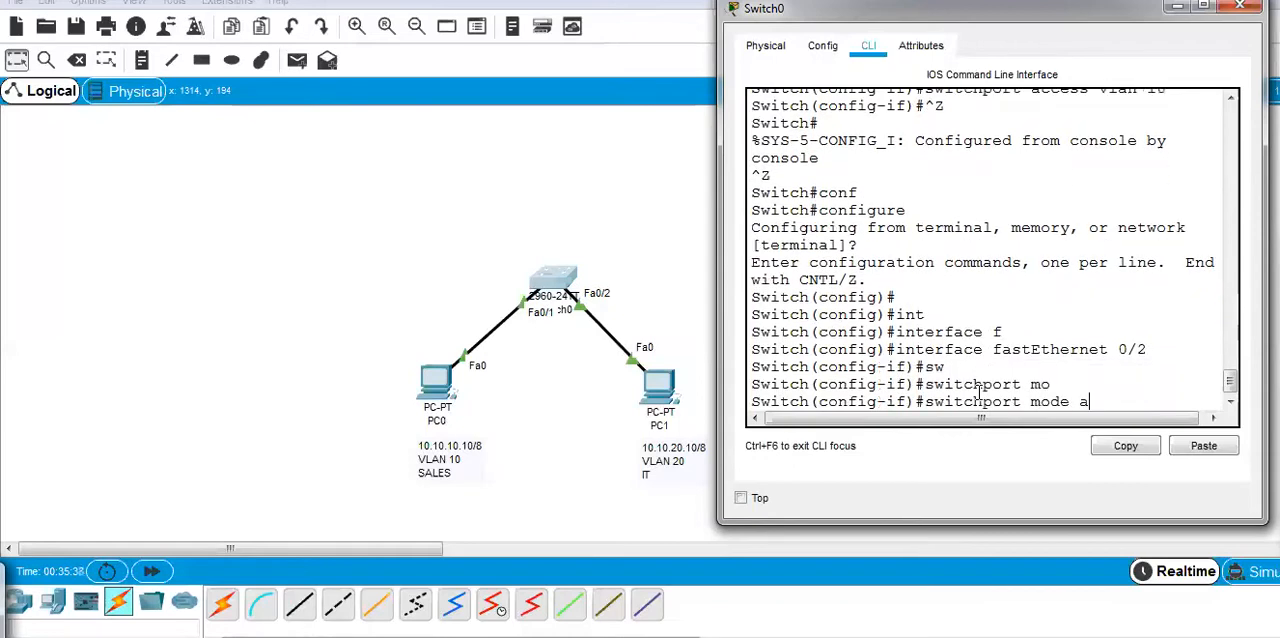
type("a")
key("Tab")
key("Return")
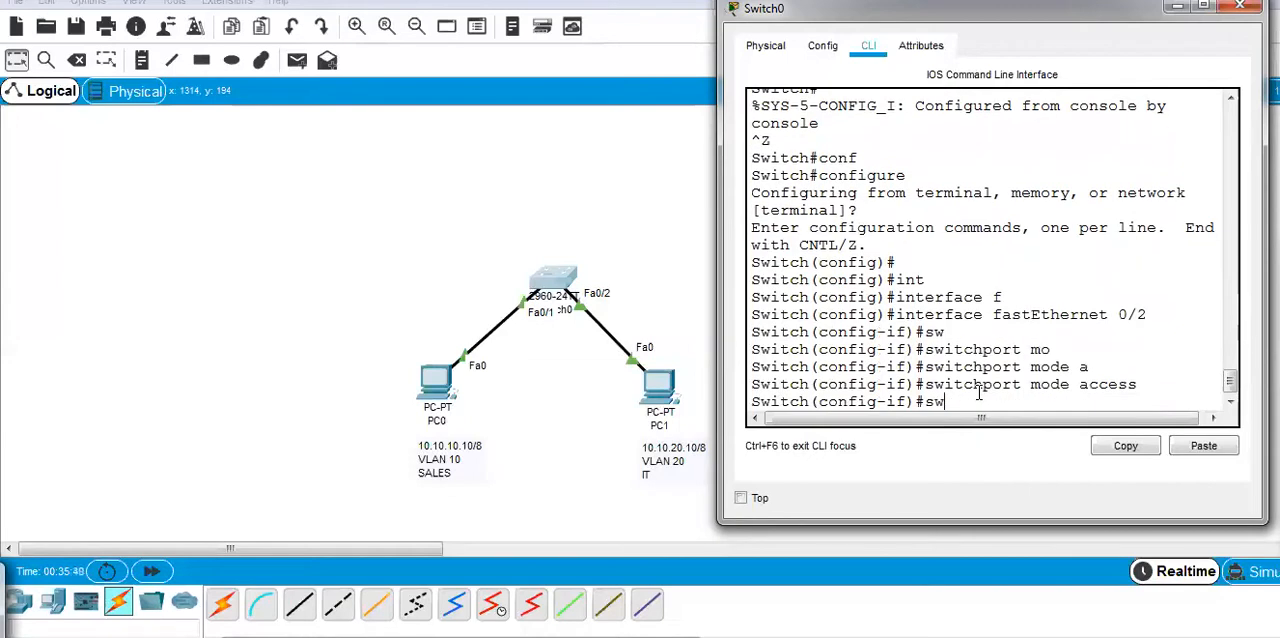
Assign interface fastEthernet 0/2 to VLAN 20 with switchport access vlan 20 and return to privileged mode.
type("sw")
key("Tab")
type("ac")
key("Tab")
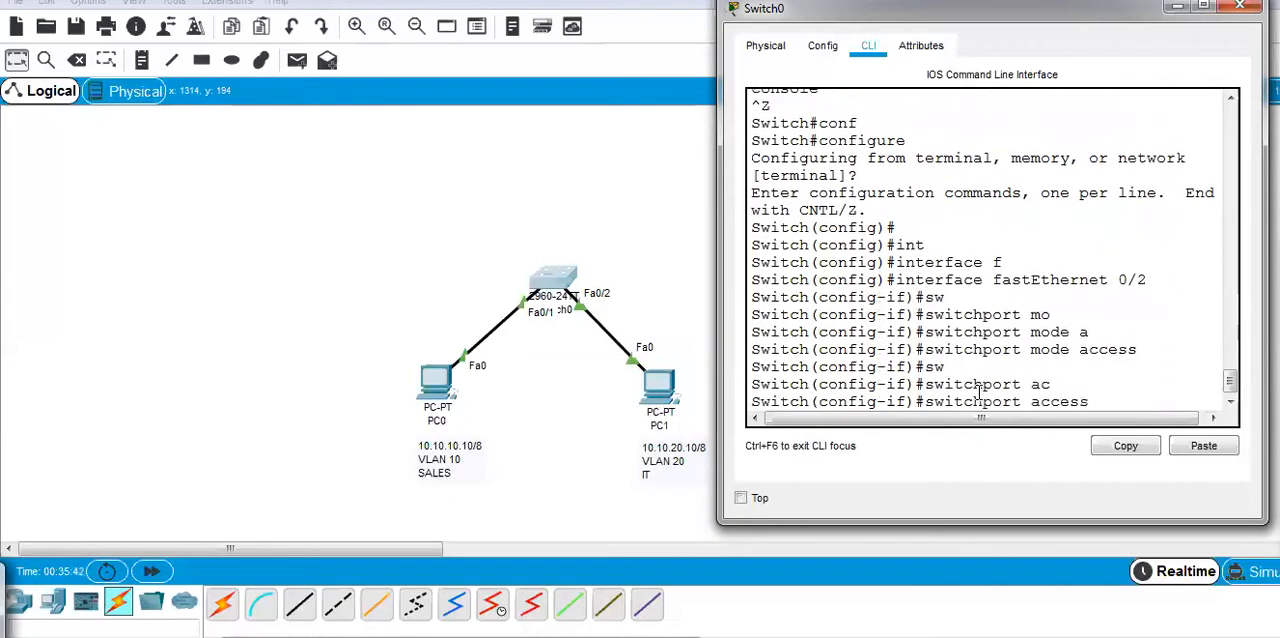
type("vl")
key("Tab")
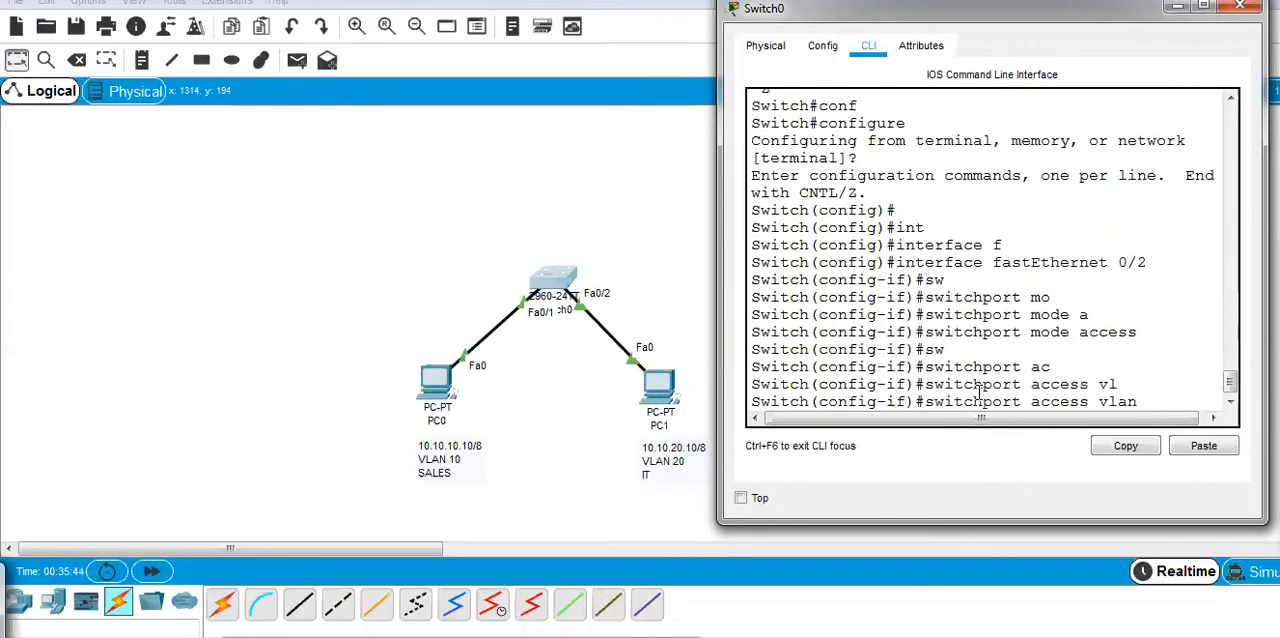
type("20")
key("Return")
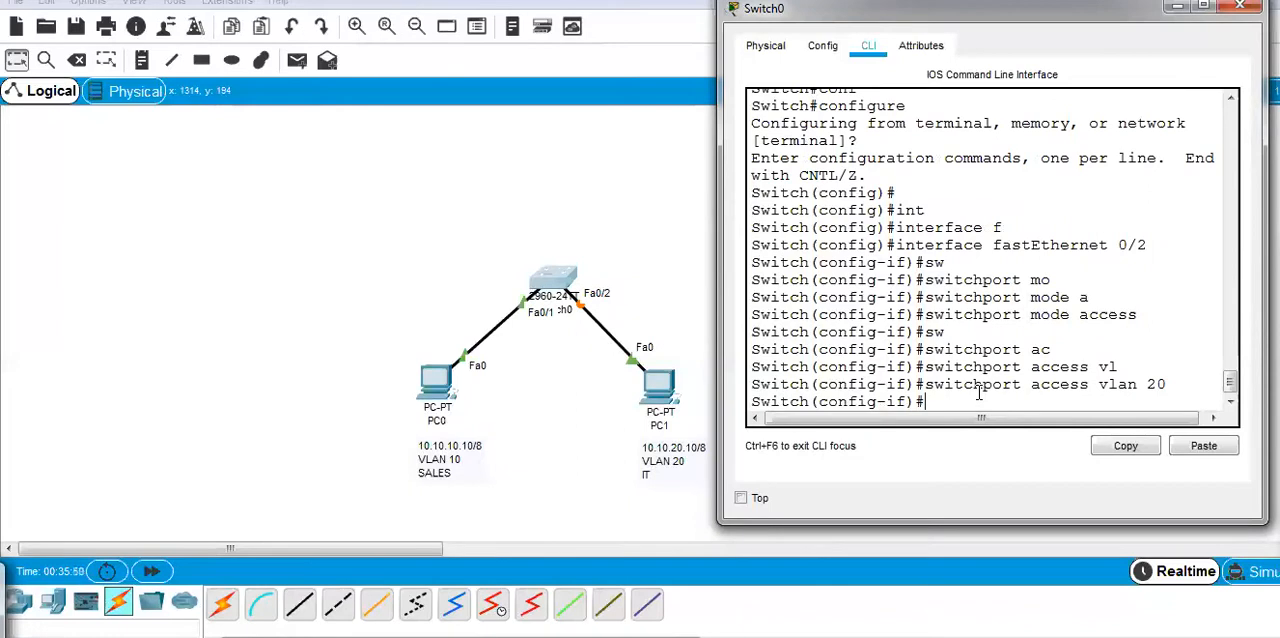
key("ctrl+z")
key("ctrl+z")
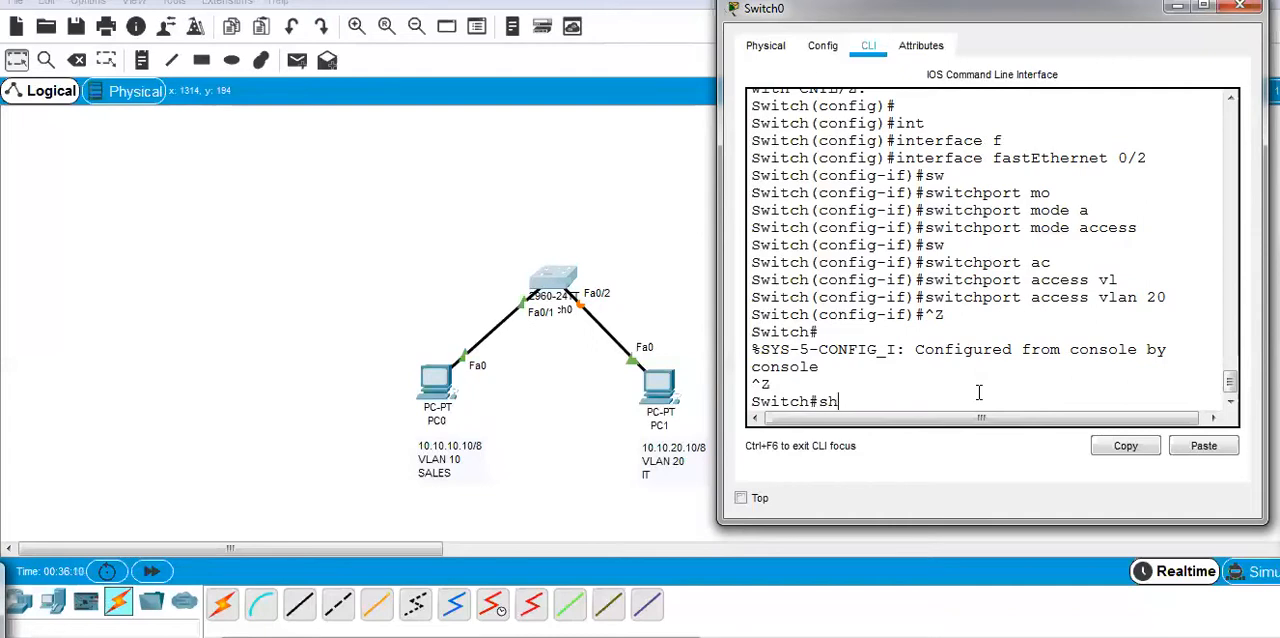
Run sh vlan br and maximize the switch window to check which ports belong to VLANs 10 and 20.
type("l")
key("Tab")
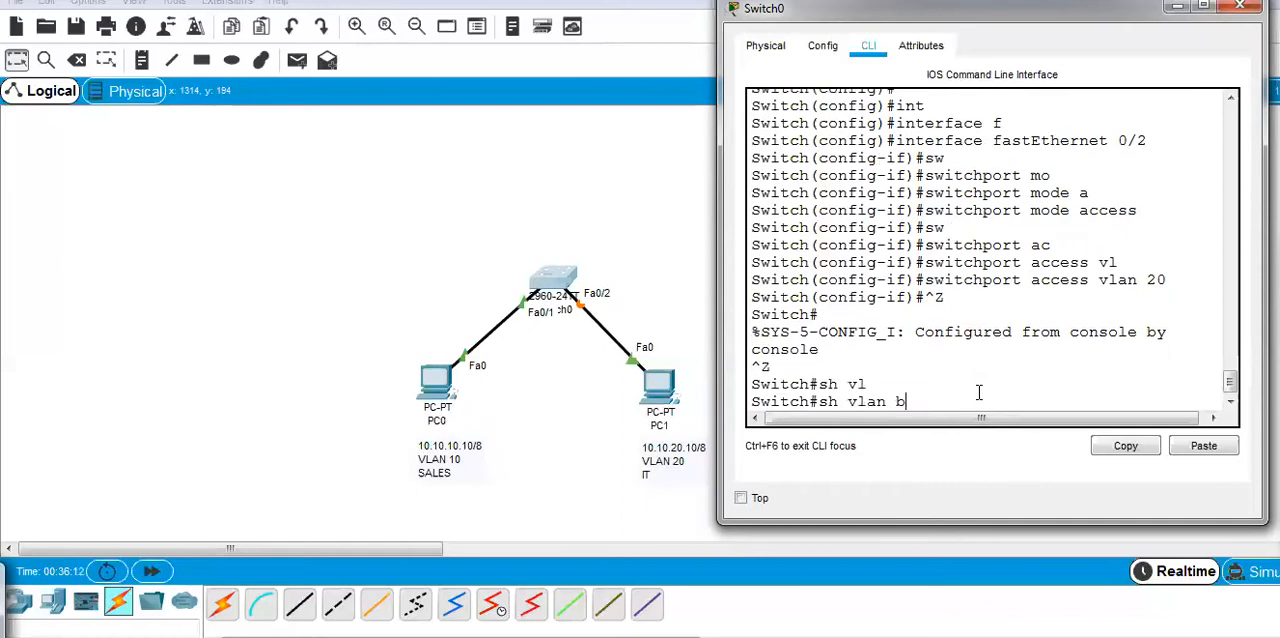
key("Return")
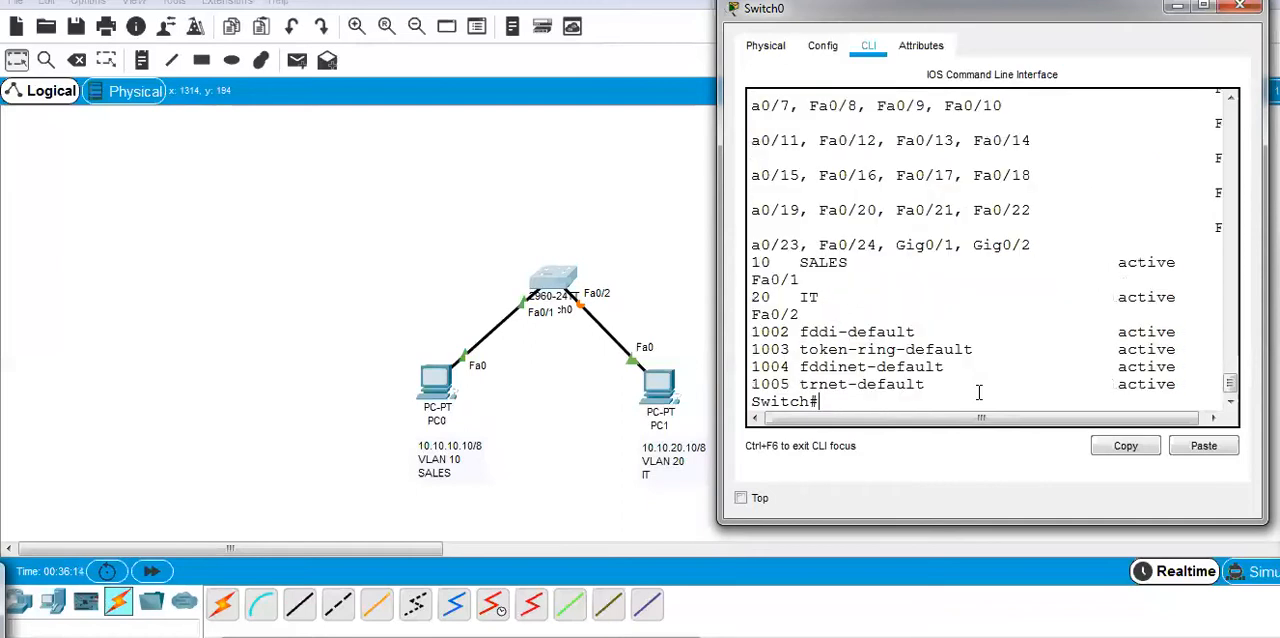
left_click(1201, 9)
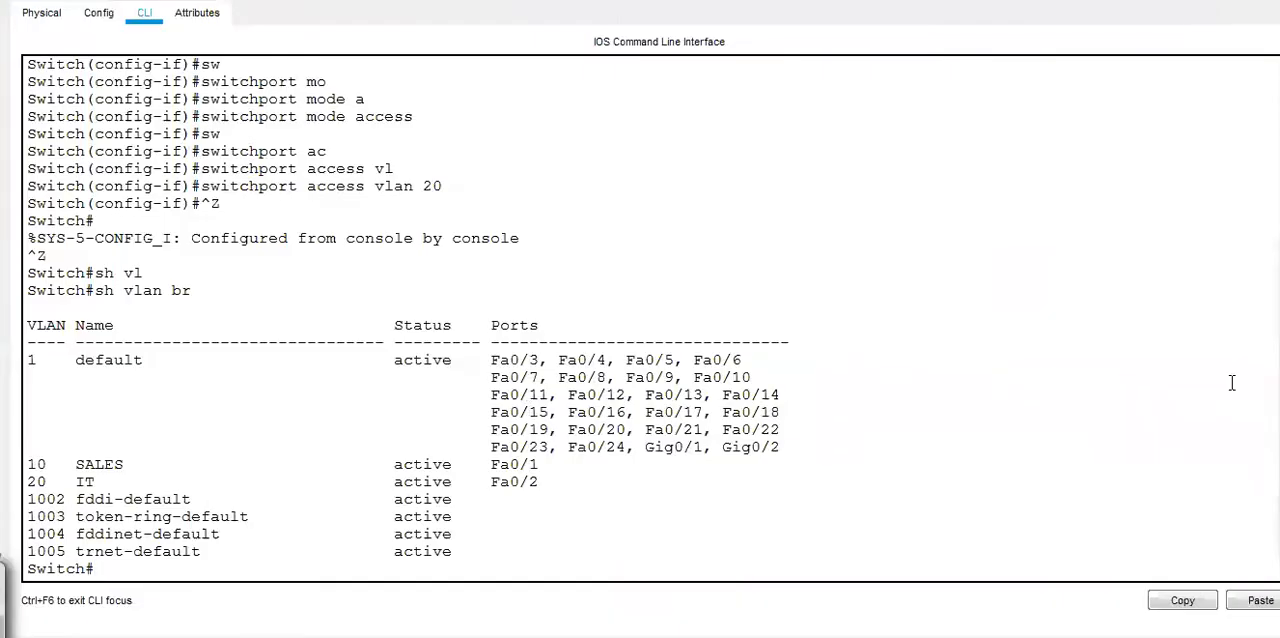
Circle the VLAN 10 and VLAN 20 rows in the switch output with the screen pen, point an arrow at them, and clear the ink.
left_click(1243, 314)
left_click_drag(8, 450, 284, 433)
mouse_move(565, 468)
left_mouse_down()
mouse_move(428, 505)
mouse_move(100, 503)
mouse_move(8, 475)
mouse_move(60, 442)
left_mouse_up()
mouse_move(636, 485)
left_mouse_down()
mouse_move(578, 486)
mouse_move(685, 478)
left_mouse_up()
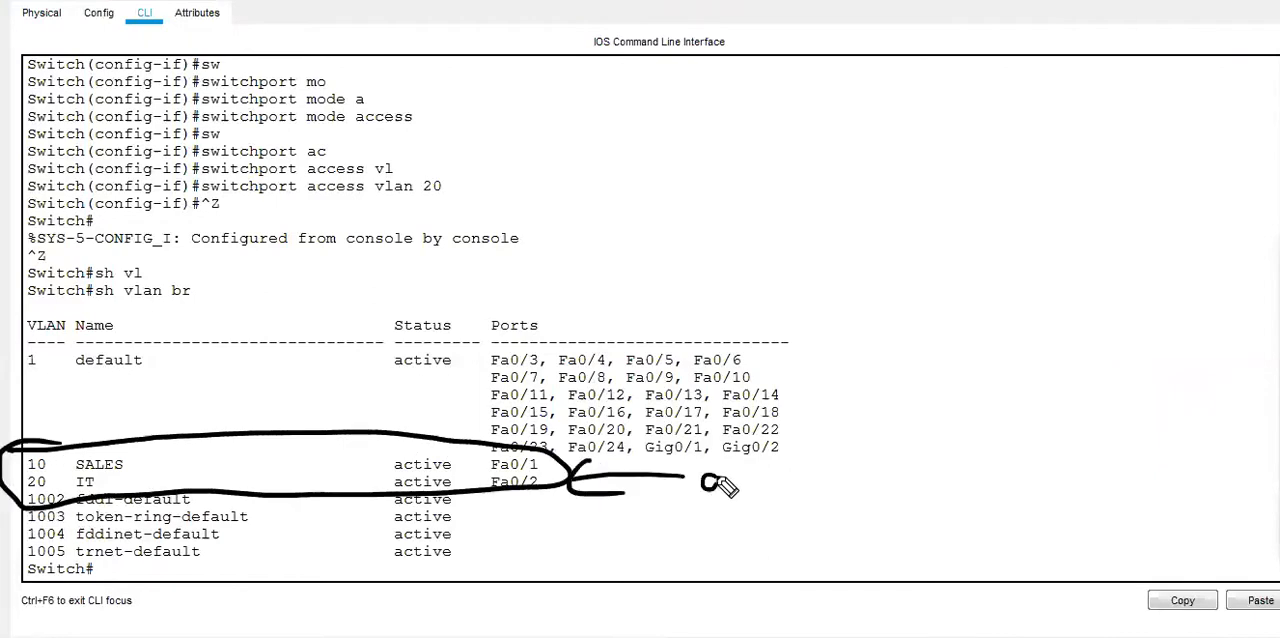
left_click_drag(731, 502, 821, 490)
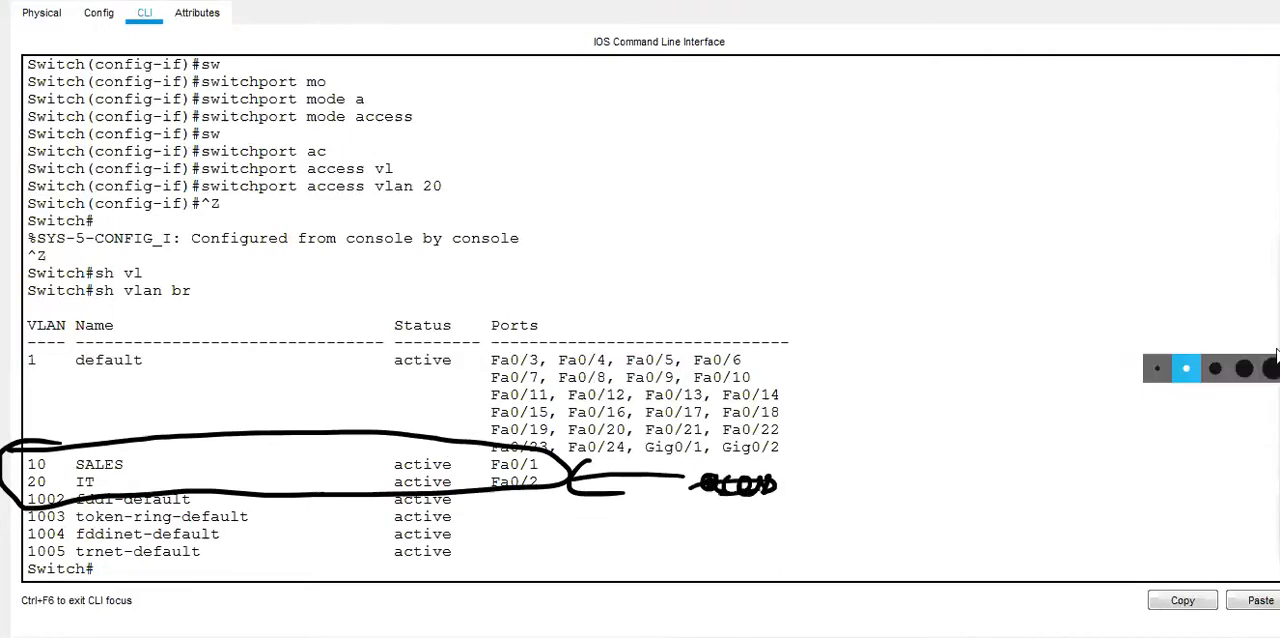
key("Escape")
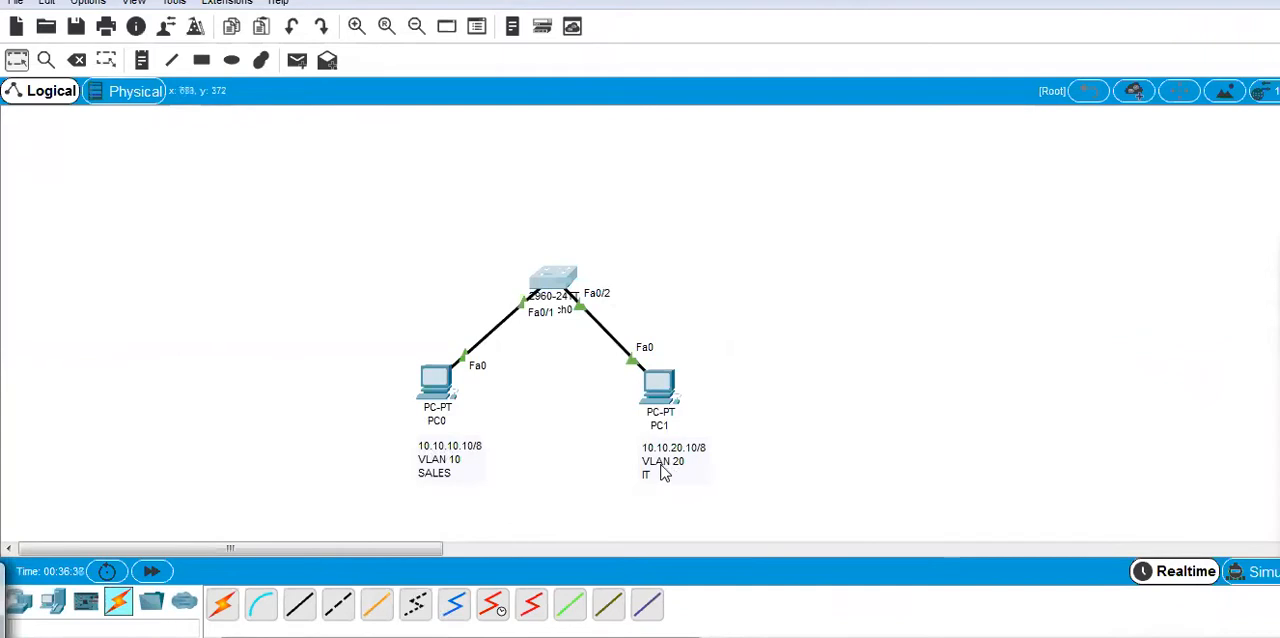
Draw check marks beside PC0 and PC1 and a cross between them with the screen pen, and clear the ink.
left_click(1279, 308)
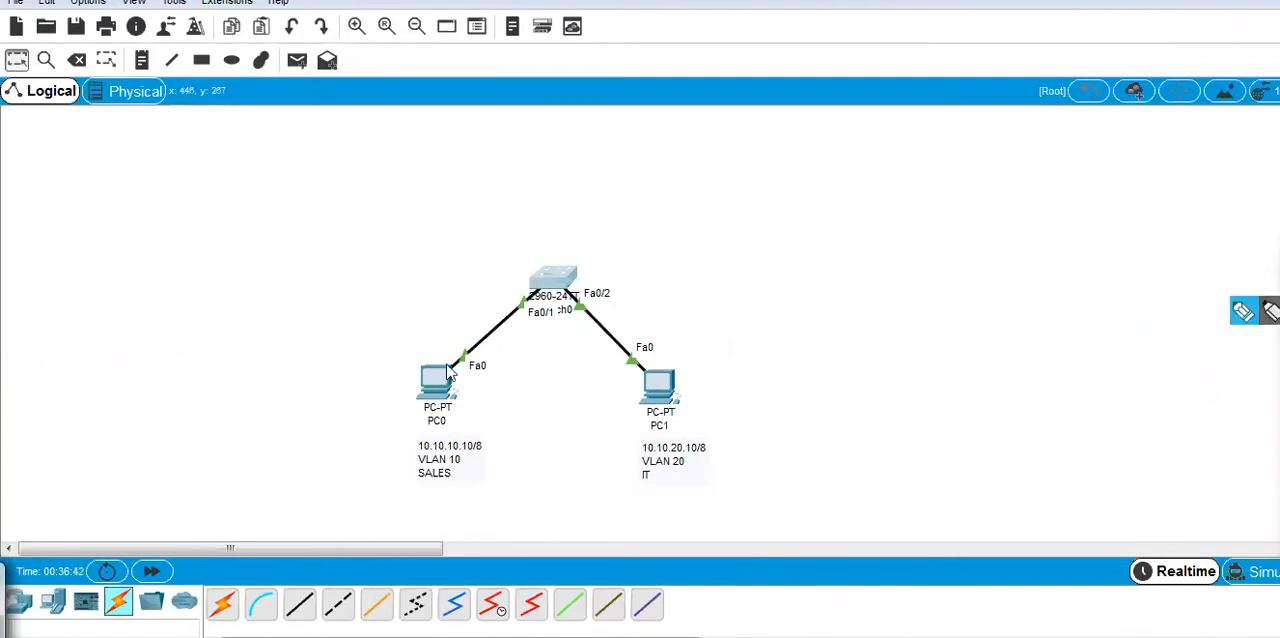
left_click(1243, 311)
left_click_drag(676, 366, 740, 346)
left_click_drag(381, 348, 430, 332)
left_click_drag(561, 387, 540, 432)
left_click_drag(530, 395, 584, 410)
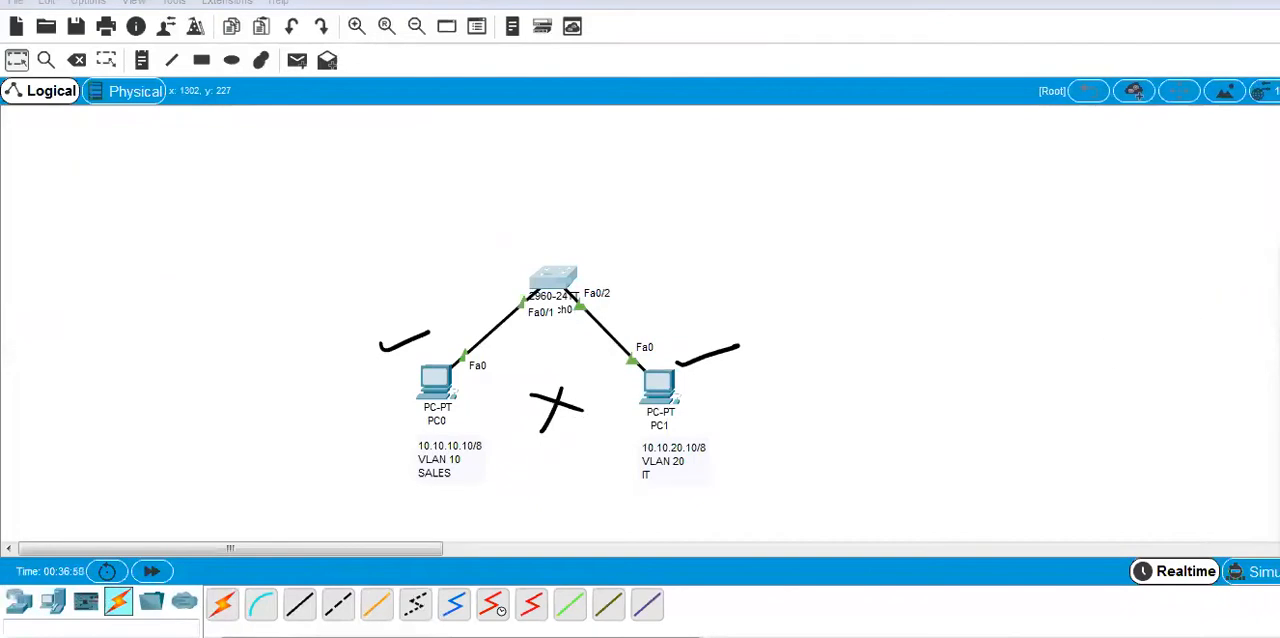
key("Escape")
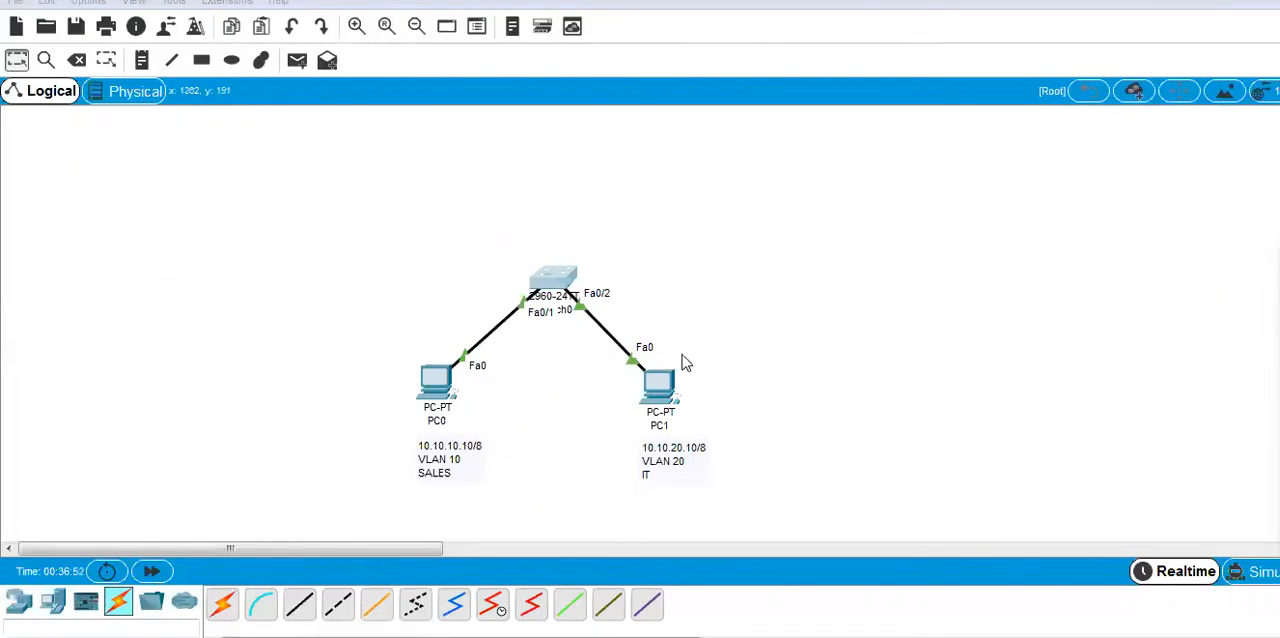
Ping PC1 at 10.10.20.10 from PC0's Command Prompt and close the PC0 window.
left_click(427, 380)
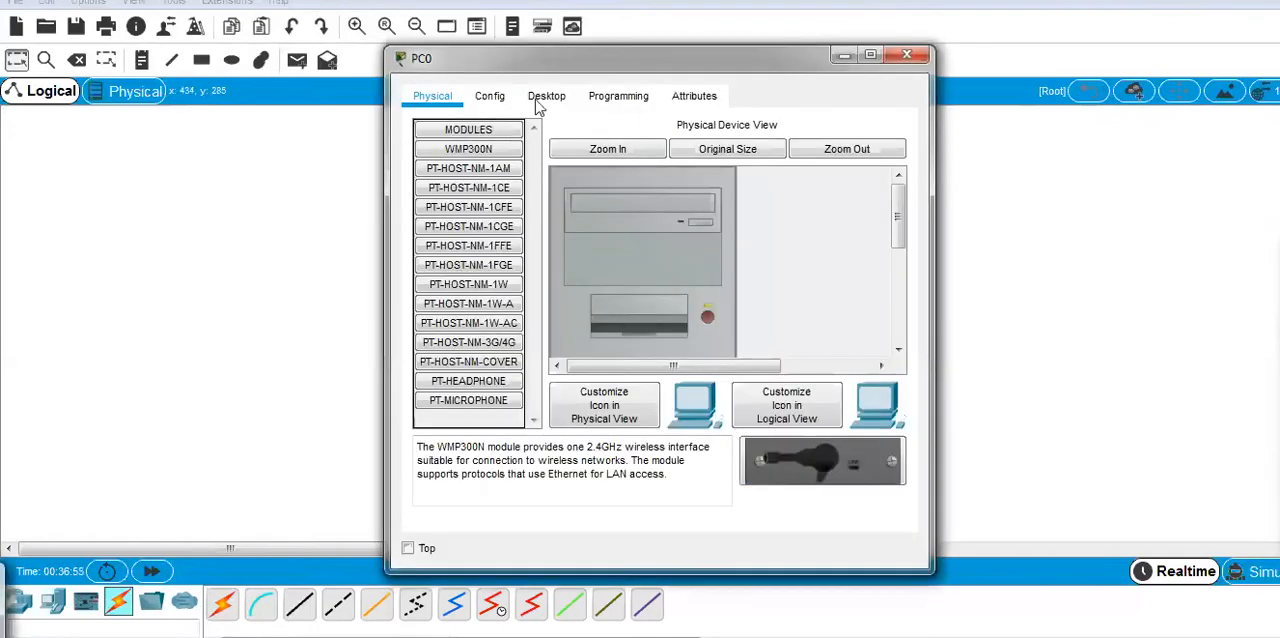
left_click(546, 98)
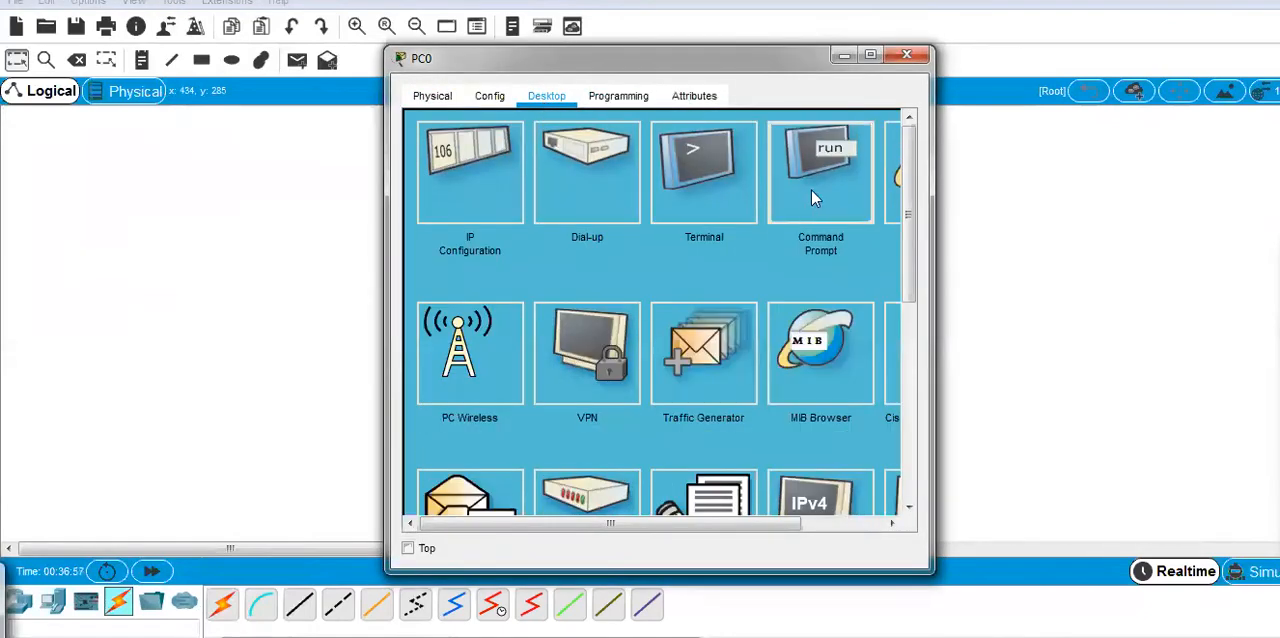
left_click(810, 204)
left_click_drag(692, 68, 1080, 78)
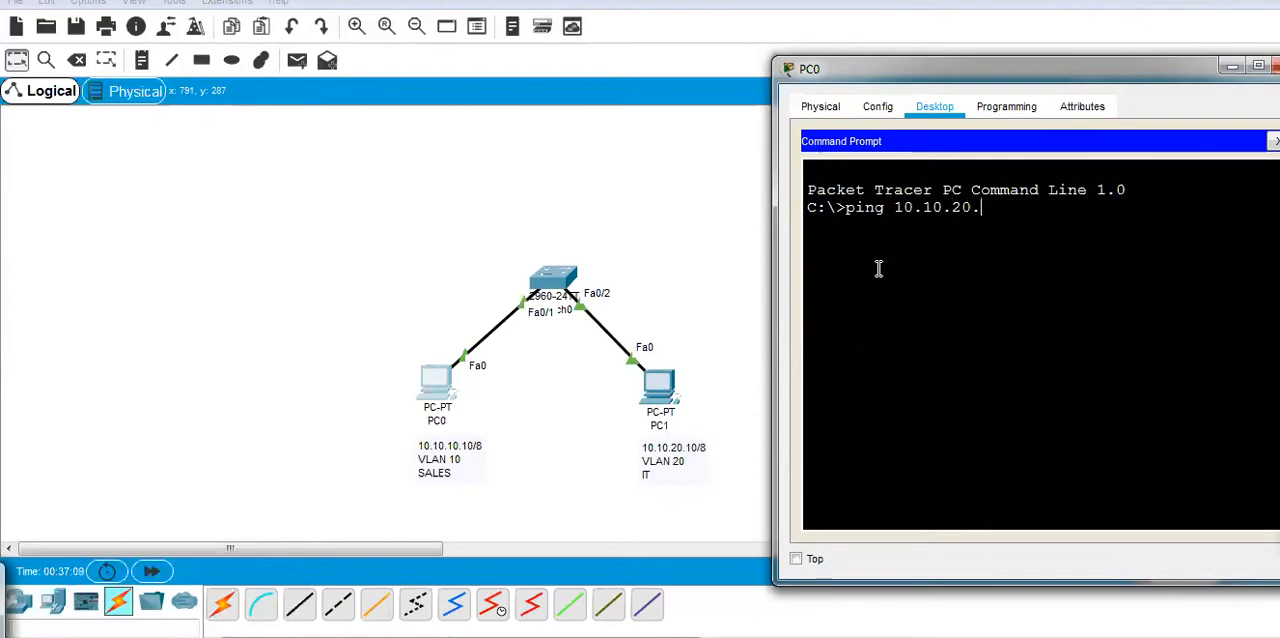
type("10")
key("Return")
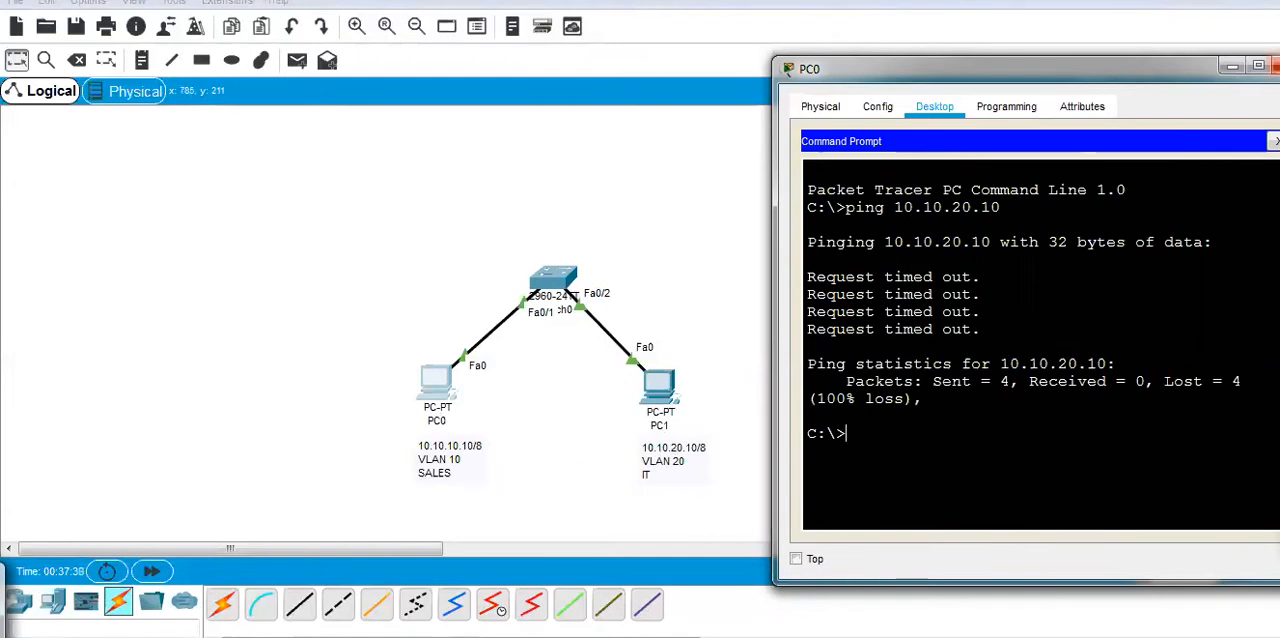
left_click(1274, 68)
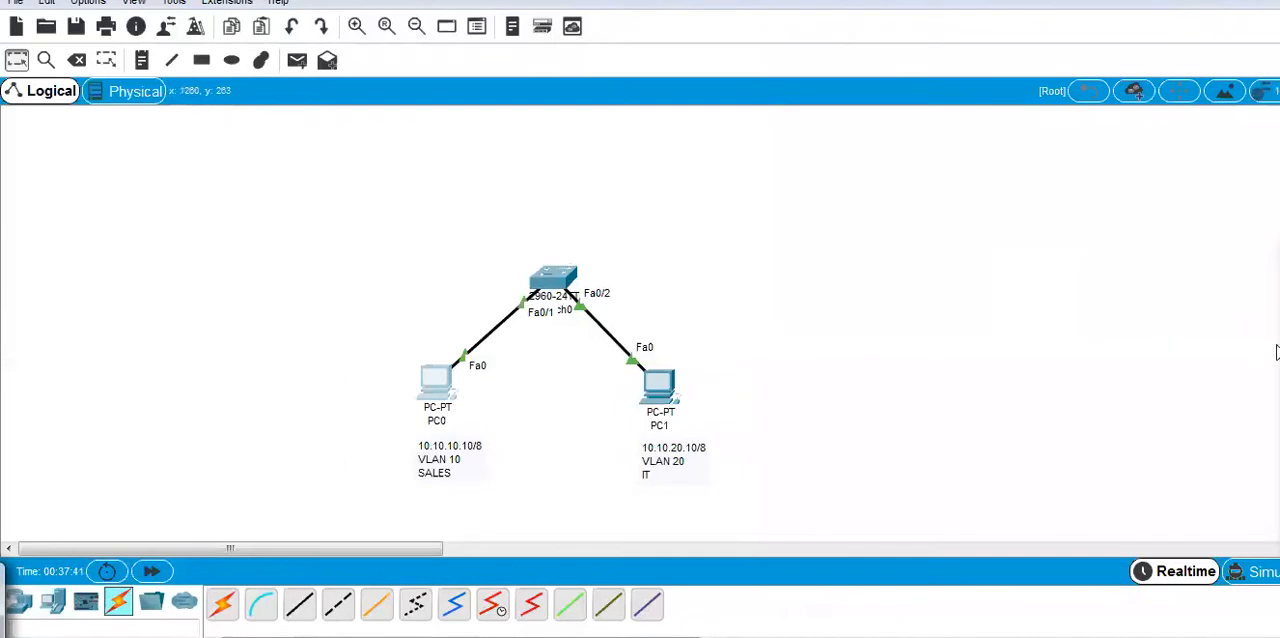
Sketch a router joined to the switch by a single link with the screen pen and write the heading Legacy beside the topology.
left_click(1242, 312)
mouse_move(552, 122)
left_mouse_down()
mouse_move(528, 158)
mouse_move(572, 150)
mouse_move(560, 126)
mouse_move(549, 270)
left_mouse_up()
mouse_move(843, 142)
left_mouse_down()
mouse_move(884, 183)
mouse_move(943, 186)
mouse_move(937, 217)
mouse_move(980, 185)
left_mouse_up()
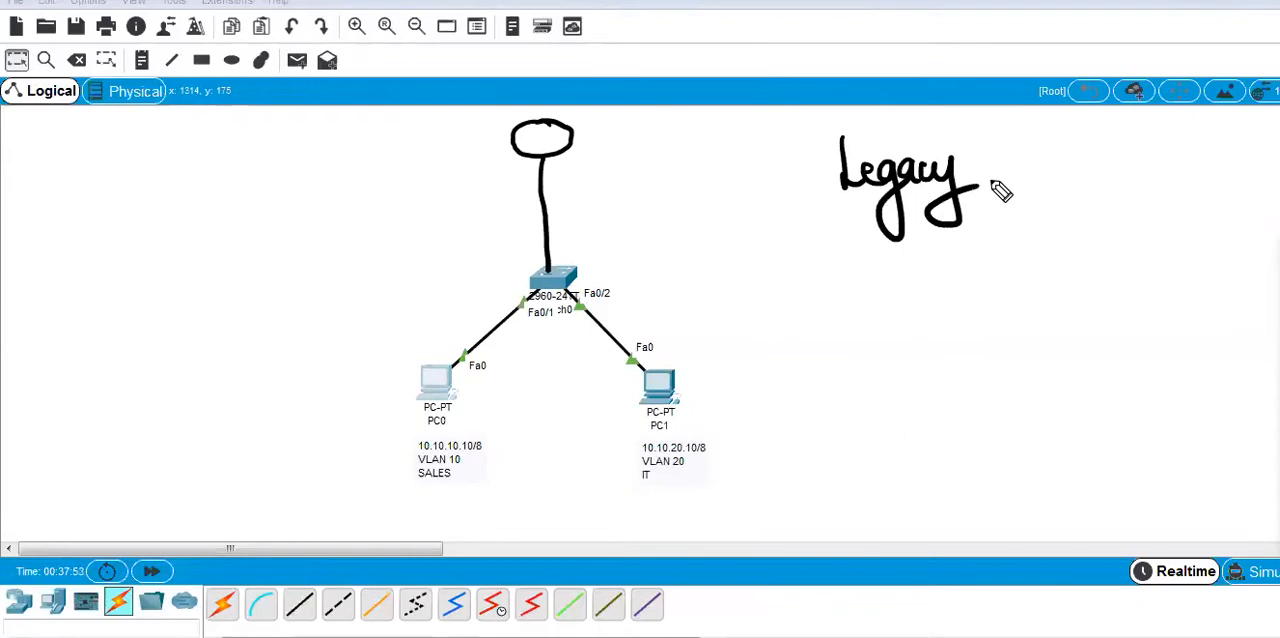
Sketch a legacy topology with router R, two links to switch S and two hosts, and annotate the links as access.
mouse_move(1036, 152)
left_mouse_down()
mouse_move(1043, 187)
mouse_move(1042, 160)
left_mouse_up()
left_click_drag(1049, 190, 1055, 282)
left_click_drag(1069, 194, 1085, 266)
mouse_move(1018, 290)
left_mouse_down()
mouse_move(1080, 331)
mouse_move(1043, 323)
mouse_move(944, 358)
left_mouse_up()
mouse_move(1136, 292)
left_mouse_down()
mouse_move(1231, 325)
mouse_move(1198, 316)
left_mouse_up()
mouse_move(944, 360)
left_mouse_down()
mouse_move(914, 380)
mouse_move(906, 350)
left_mouse_up()
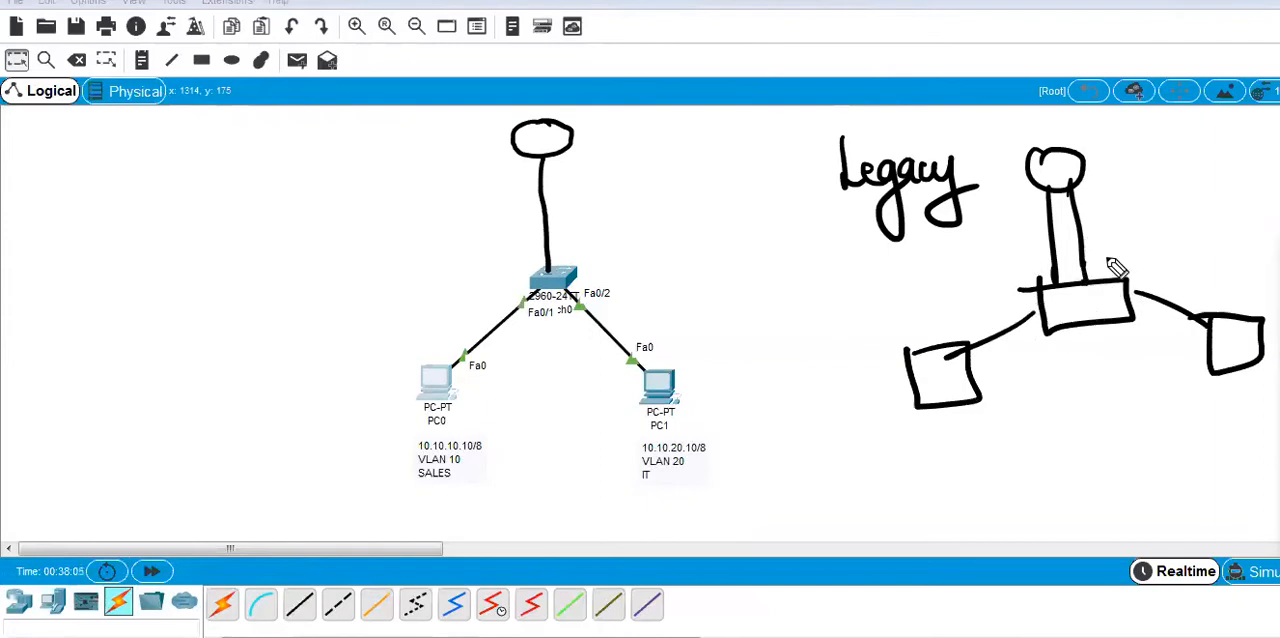
left_click_drag(1101, 283, 1058, 318)
mouse_move(1048, 188)
left_mouse_down()
mouse_move(1060, 166)
mouse_move(1143, 266)
mouse_move(1132, 288)
left_mouse_up()
left_click_drag(1160, 204, 1224, 214)
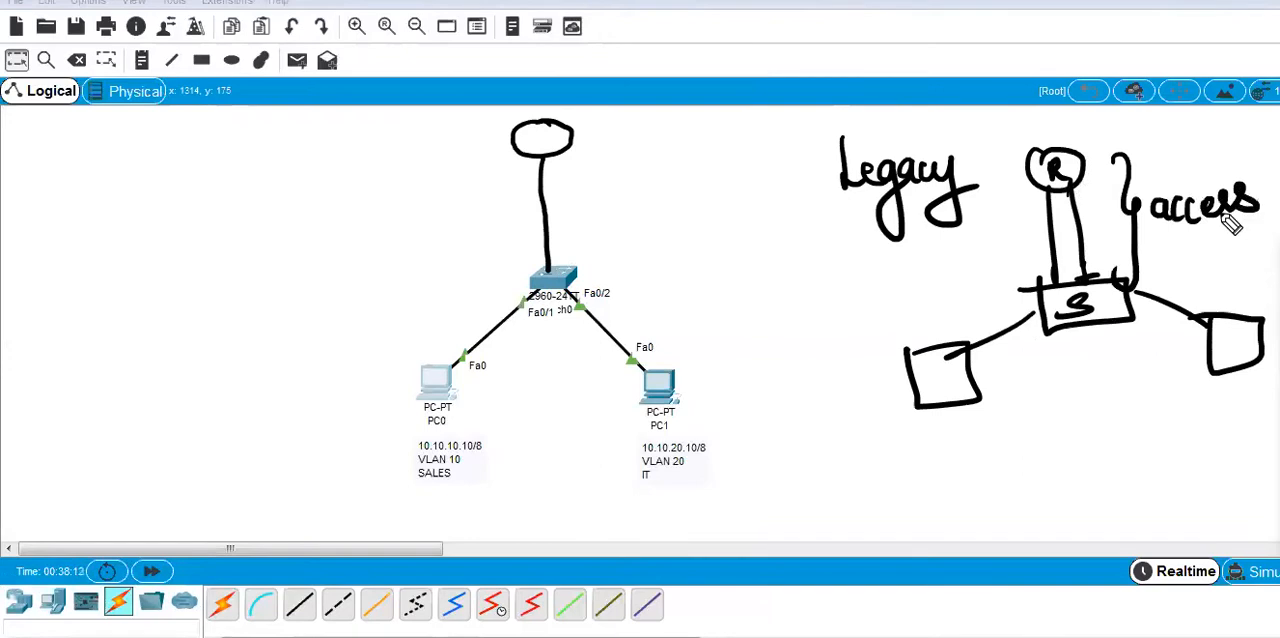
Write Legacy Intervlan Separate Interface under the sketched legacy topology.
mouse_move(1014, 396)
left_mouse_down()
mouse_move(1029, 429)
mouse_move(1057, 434)
mouse_move(1070, 414)
left_mouse_up()
mouse_move(1078, 478)
left_mouse_down()
mouse_move(1100, 429)
mouse_move(1143, 420)
mouse_move(1006, 486)
mouse_move(1014, 443)
mouse_move(1029, 486)
mouse_move(1063, 491)
mouse_move(1104, 448)
mouse_move(1154, 466)
mouse_move(1171, 458)
left_mouse_up()
mouse_move(960, 527)
left_mouse_down()
mouse_move(1000, 523)
mouse_move(1034, 580)
mouse_move(1049, 531)
mouse_move(1080, 509)
mouse_move(1228, 520)
mouse_move(1257, 486)
mouse_move(1263, 510)
left_mouse_up()
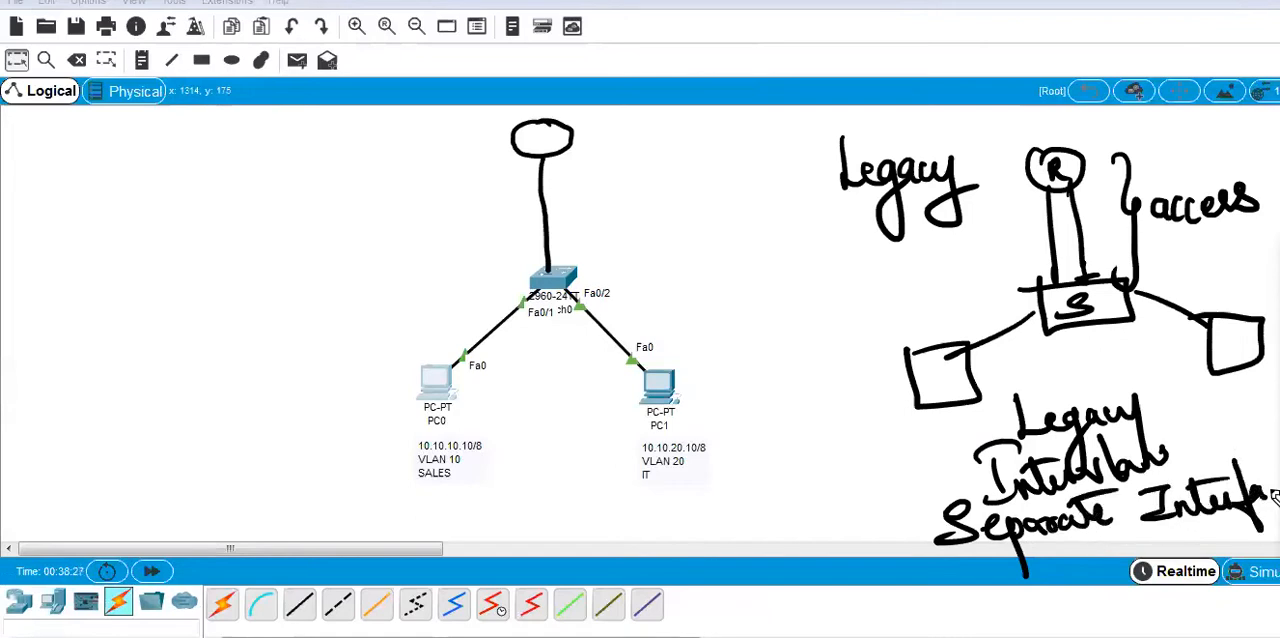
right_click(1256, 476)
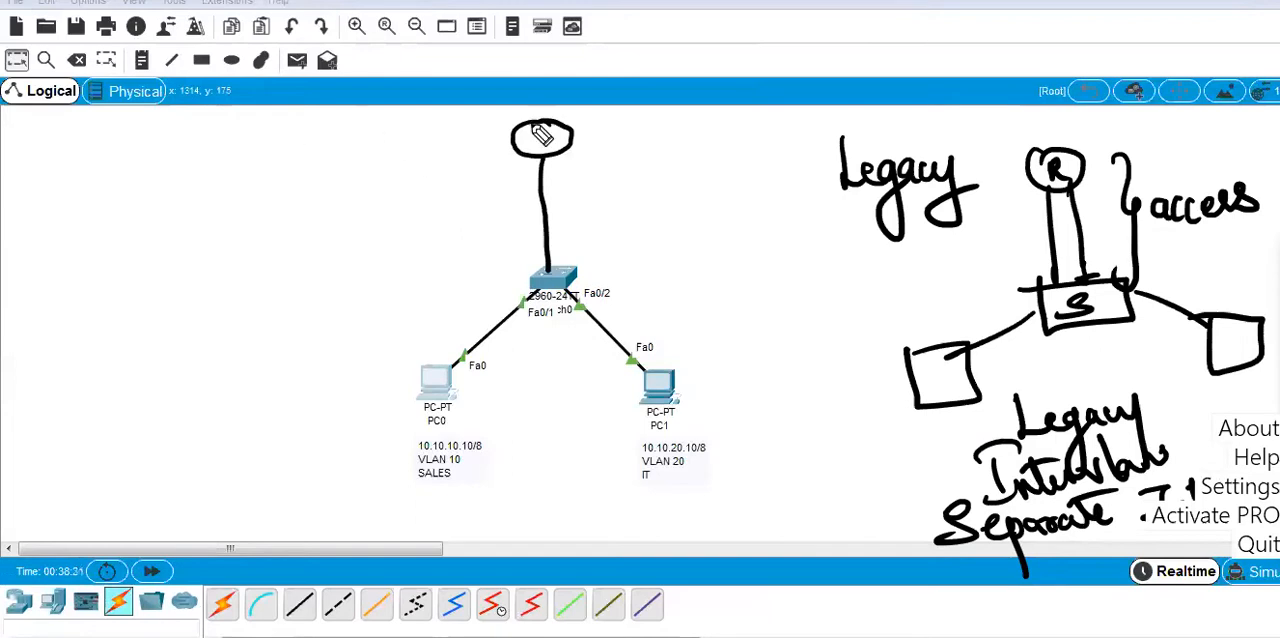
Frame the single-link topology with the screen pen, mark its router R, and write Router on a Stick beside it.
mouse_move(158, 128)
left_mouse_down()
mouse_move(190, 145)
mouse_move(205, 178)
left_mouse_up()
mouse_move(342, 100)
left_mouse_down()
mouse_move(380, 95)
mouse_move(762, 418)
left_mouse_up()
mouse_move(314, 115)
left_mouse_down()
mouse_move(457, 508)
mouse_move(785, 436)
mouse_move(776, 404)
left_mouse_up()
left_click_drag(541, 128, 575, 160)
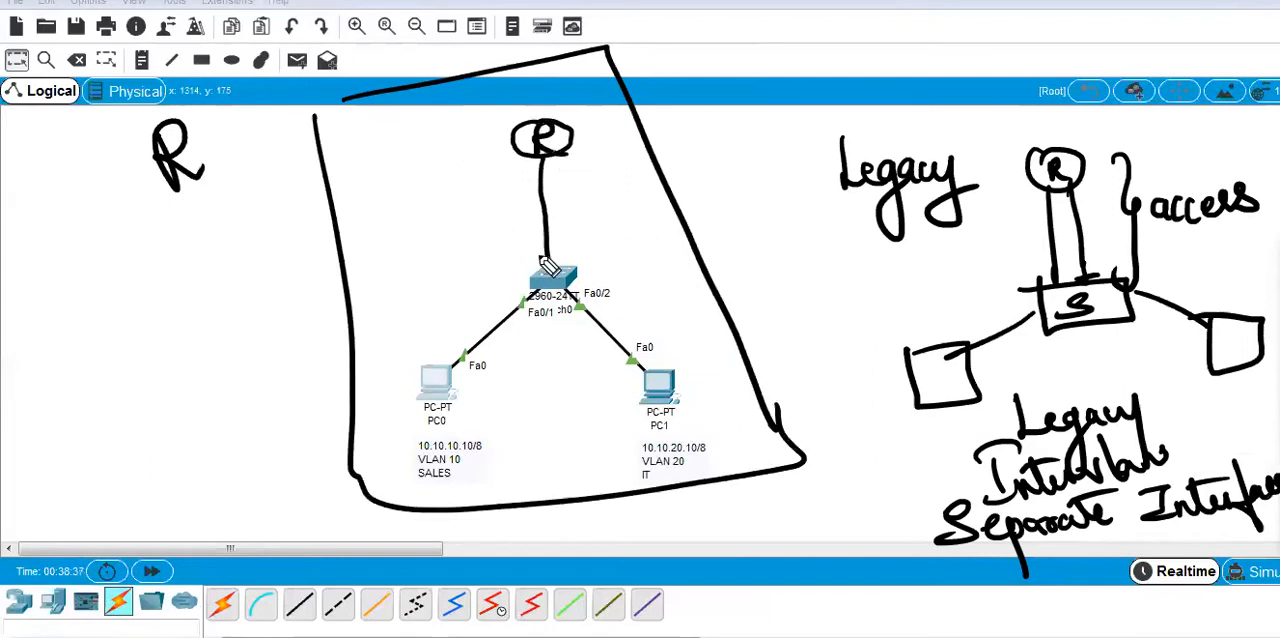
mouse_move(222, 170)
left_mouse_down()
mouse_move(214, 160)
mouse_move(276, 155)
mouse_move(256, 98)
left_mouse_up()
mouse_move(162, 232)
left_mouse_down()
mouse_move(186, 254)
mouse_move(220, 243)
mouse_move(251, 209)
mouse_move(288, 222)
mouse_move(339, 211)
left_mouse_up()
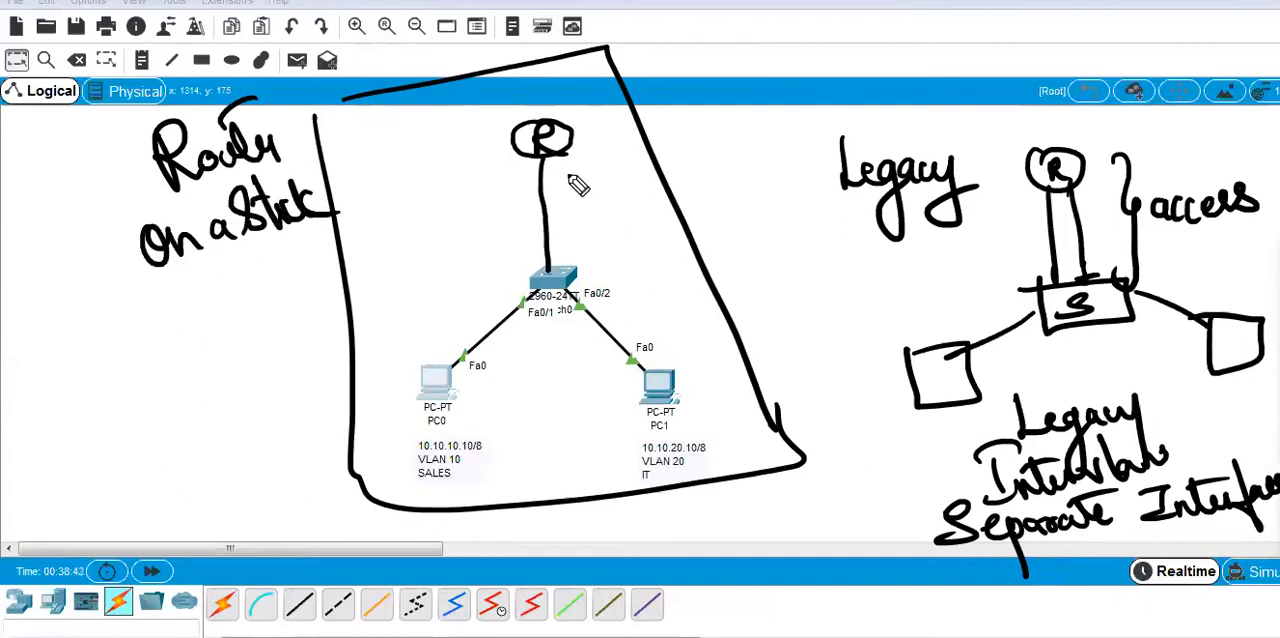
Complete the legacy link label as access port and label the single router-to-switch link Trunk.
left_click_drag(1147, 240, 1261, 226)
mouse_move(1178, 252)
left_mouse_down()
mouse_move(1180, 266)
mouse_move(1229, 252)
mouse_move(1242, 268)
left_mouse_up()
left_click_drag(1228, 249, 1262, 247)
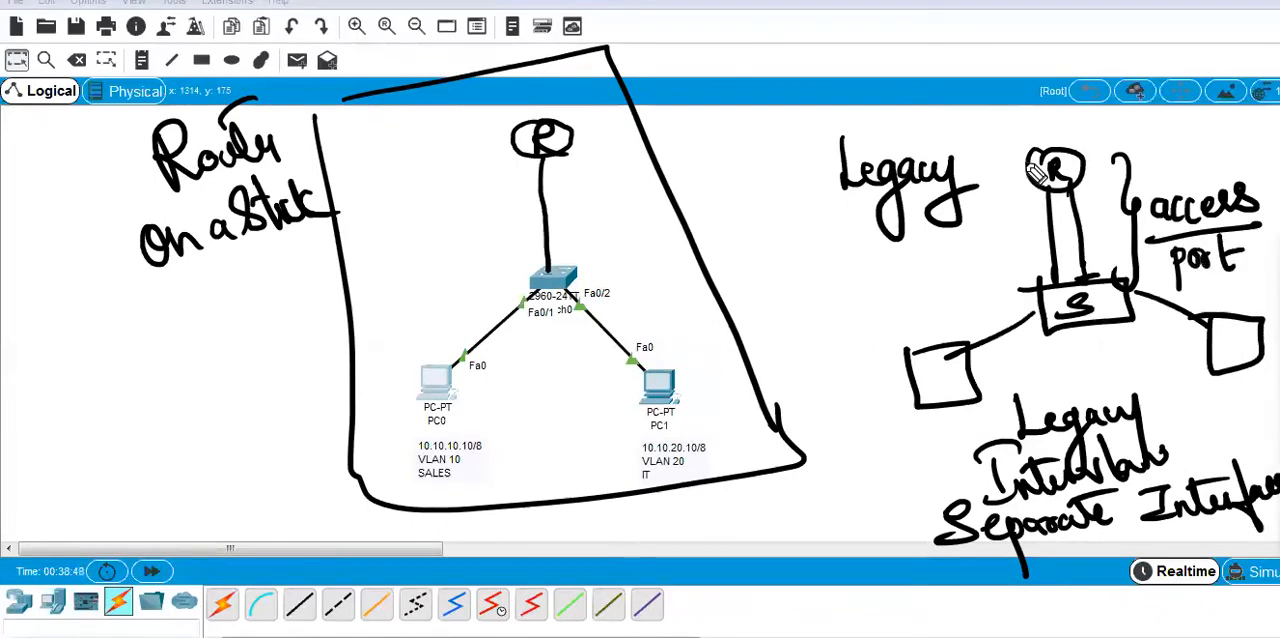
mouse_move(582, 163)
left_mouse_down()
mouse_move(606, 205)
mouse_move(604, 300)
left_mouse_up()
mouse_move(628, 232)
left_mouse_down()
mouse_move(658, 240)
mouse_move(650, 262)
mouse_move(723, 252)
mouse_move(740, 223)
mouse_move(760, 245)
left_mouse_up()
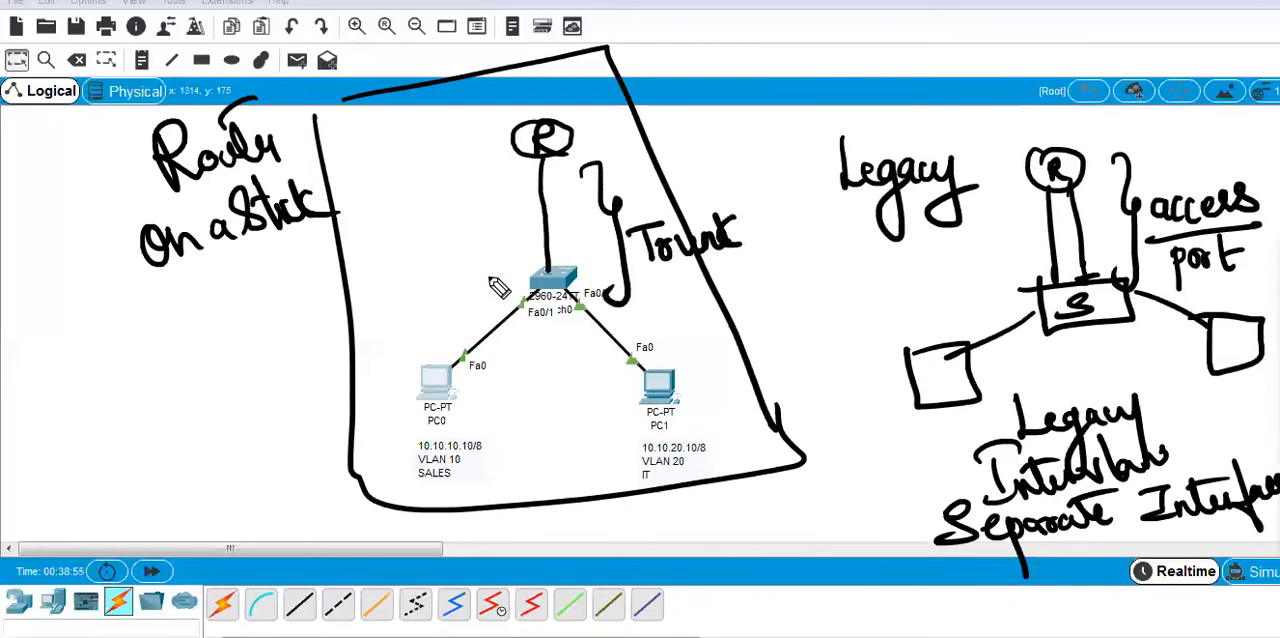
Mark the switch, router and both VLAN labels, write 10 and 20 beside the router, underline Trunk, and point an arrow at the router.
left_click_drag(496, 275, 530, 266)
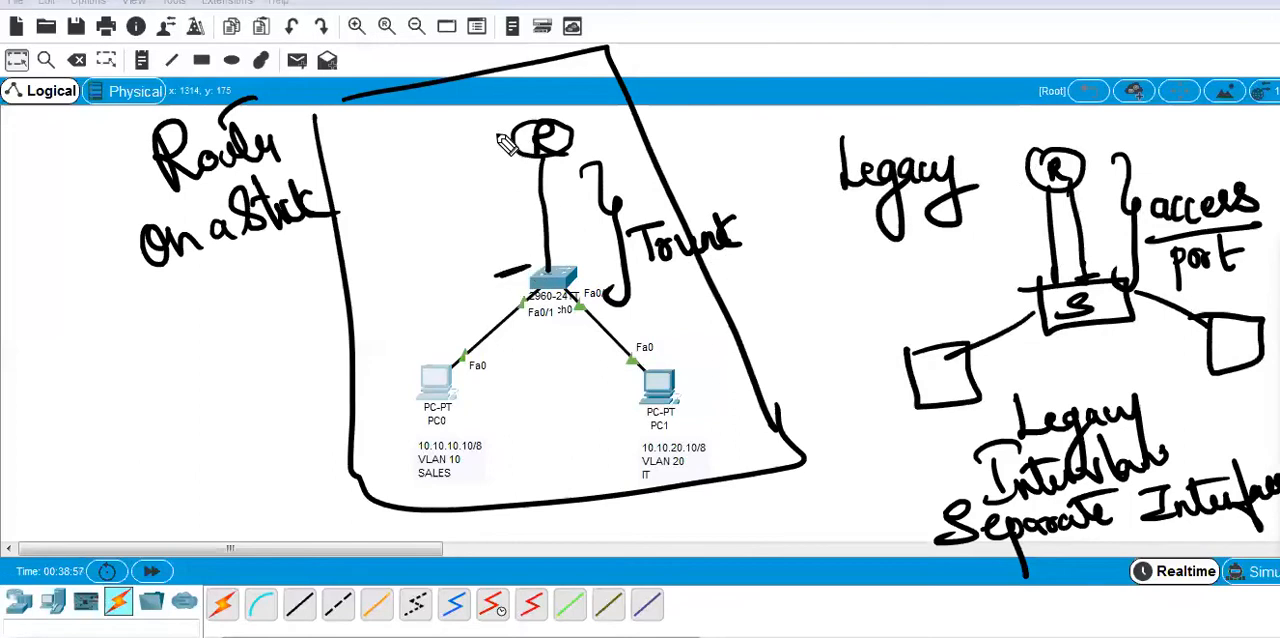
left_click_drag(456, 150, 485, 139)
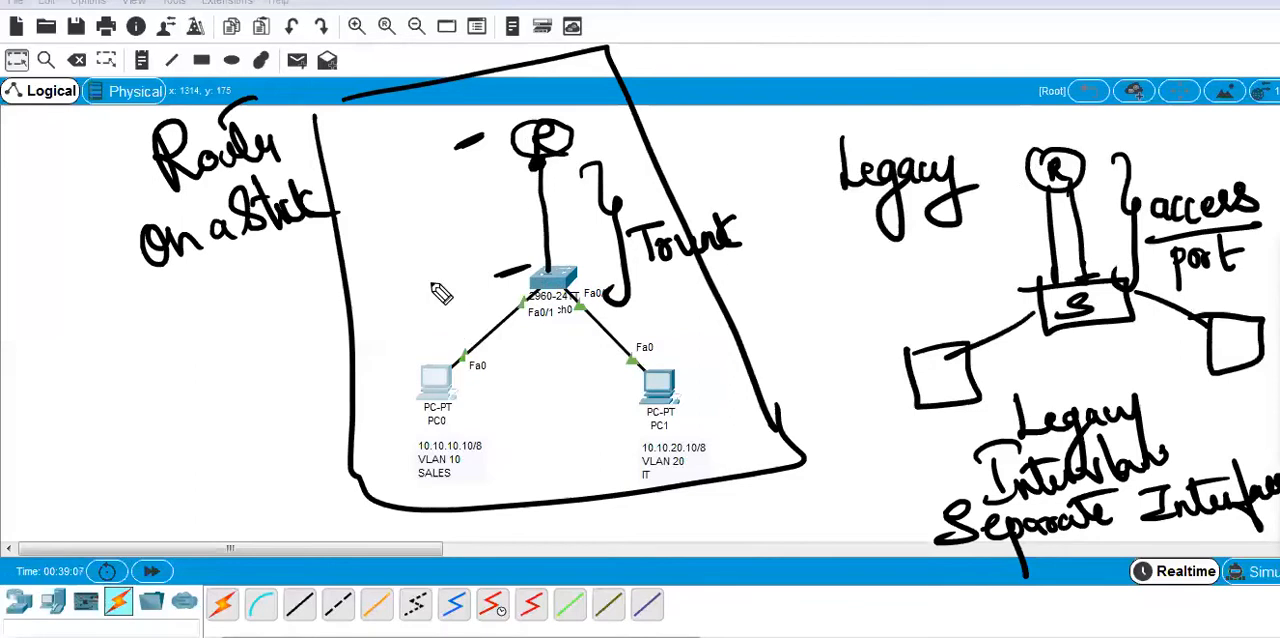
left_click_drag(418, 493, 458, 480)
left_click_drag(652, 485, 696, 474)
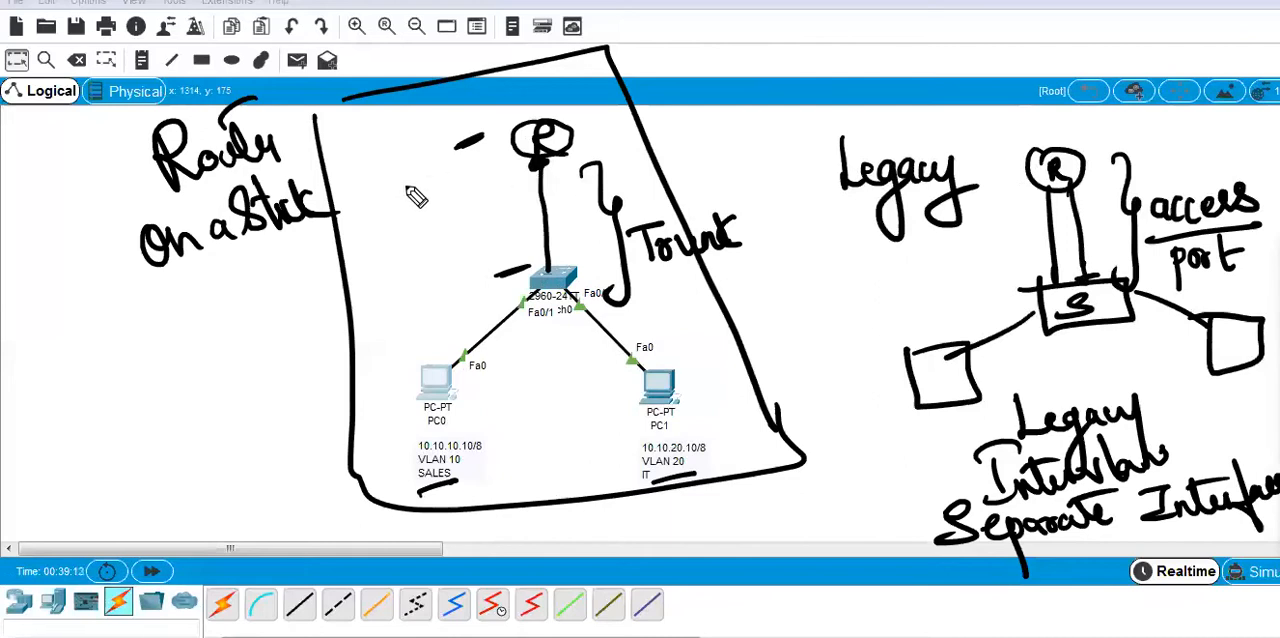
mouse_move(413, 166)
left_mouse_down()
mouse_move(413, 197)
mouse_move(430, 168)
left_mouse_up()
mouse_move(615, 140)
left_mouse_down()
mouse_move(616, 160)
mouse_move(635, 145)
left_mouse_up()
left_click_drag(405, 212, 470, 196)
mouse_move(582, 170)
left_mouse_down()
mouse_move(601, 206)
mouse_move(684, 155)
left_mouse_up()
left_click_drag(650, 287, 745, 259)
mouse_move(608, 76)
left_mouse_down()
mouse_move(571, 131)
mouse_move(598, 126)
left_mouse_up()
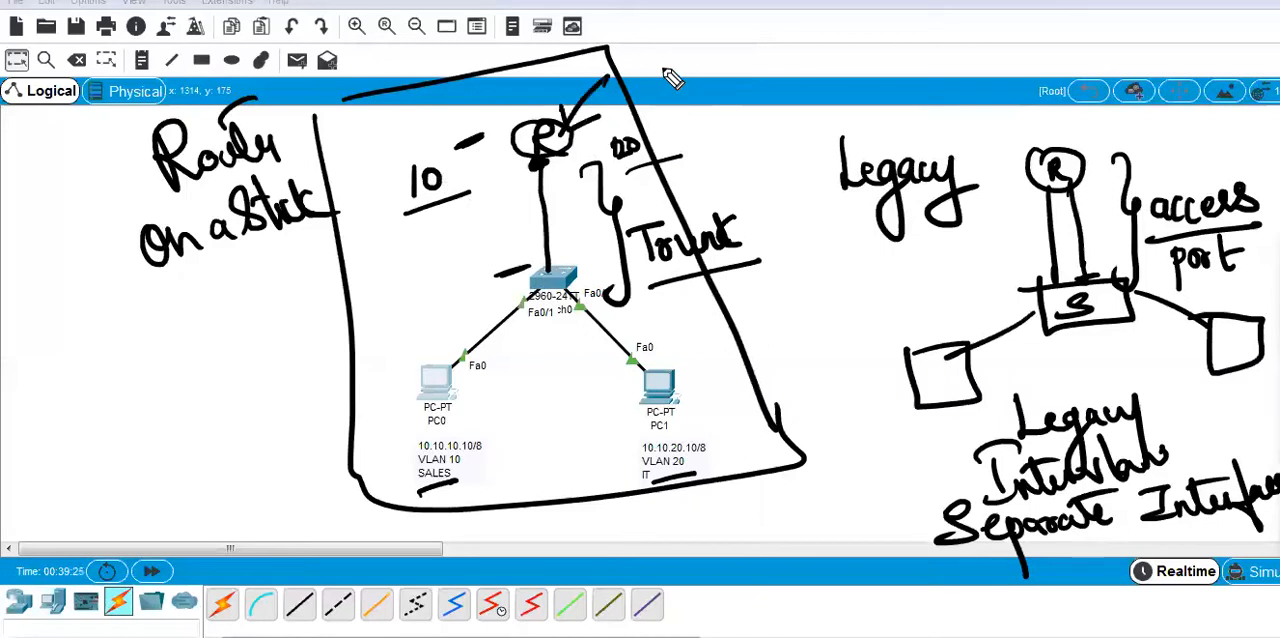
Write encapsulation dot1q above the topology with the screen pen and underline it.
mouse_move(660, 66)
left_mouse_down()
mouse_move(830, 64)
mouse_move(851, 52)
mouse_move(951, 63)
mouse_move(1030, 32)
mouse_move(1083, 62)
left_mouse_up()
left_click(1077, 52)
left_click_drag(758, 112, 978, 74)
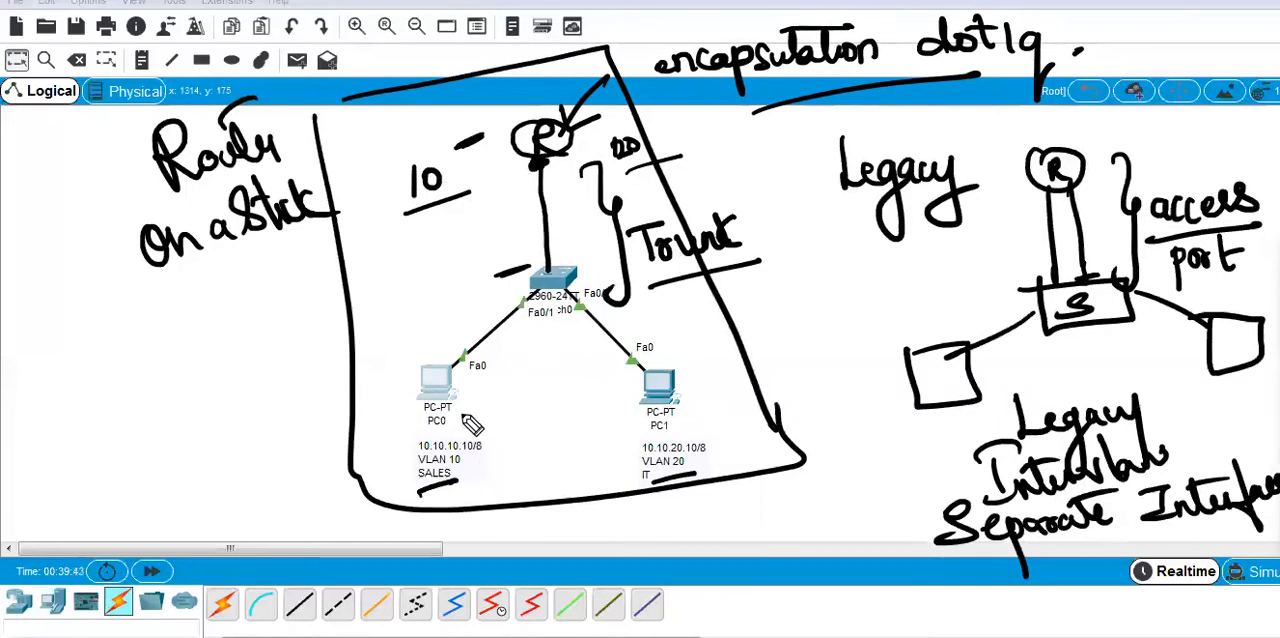
Trace the traffic path from PC0 through the switch and sketched router to PC1 in pink.
mouse_move(463, 415)
left_mouse_down()
mouse_move(492, 412)
mouse_move(547, 293)
left_mouse_up()
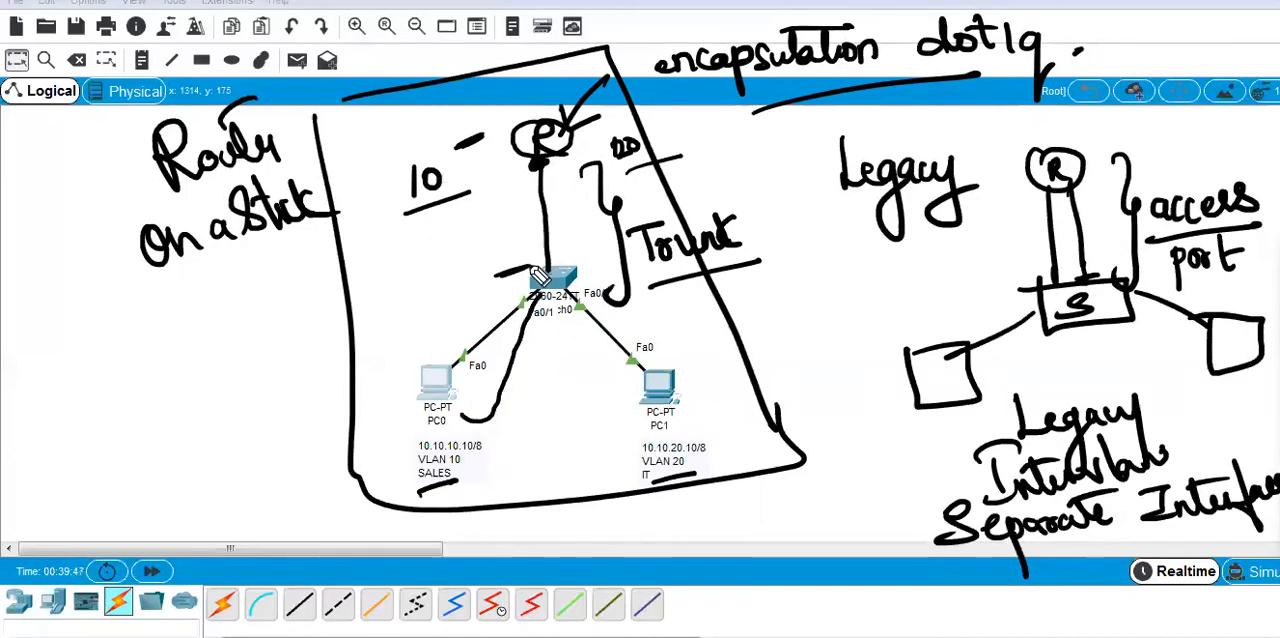
left_click_drag(1240, 488, 1272, 518)
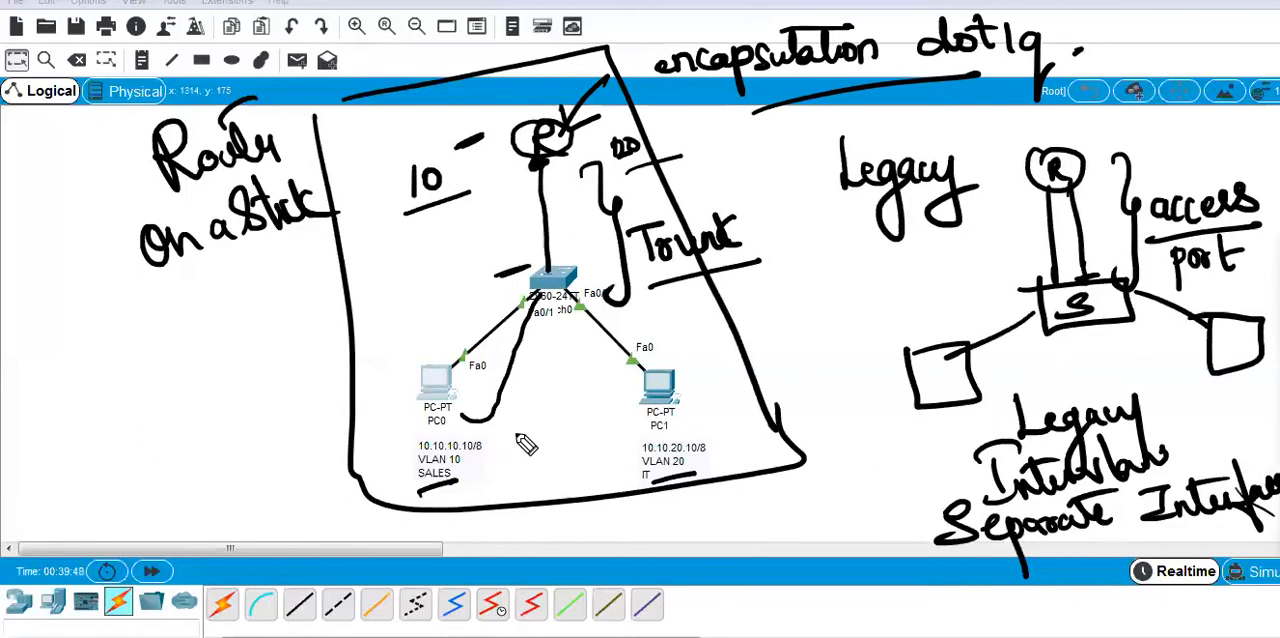
mouse_move(462, 413)
left_mouse_down()
mouse_move(513, 348)
mouse_move(552, 152)
mouse_move(573, 258)
left_mouse_up()
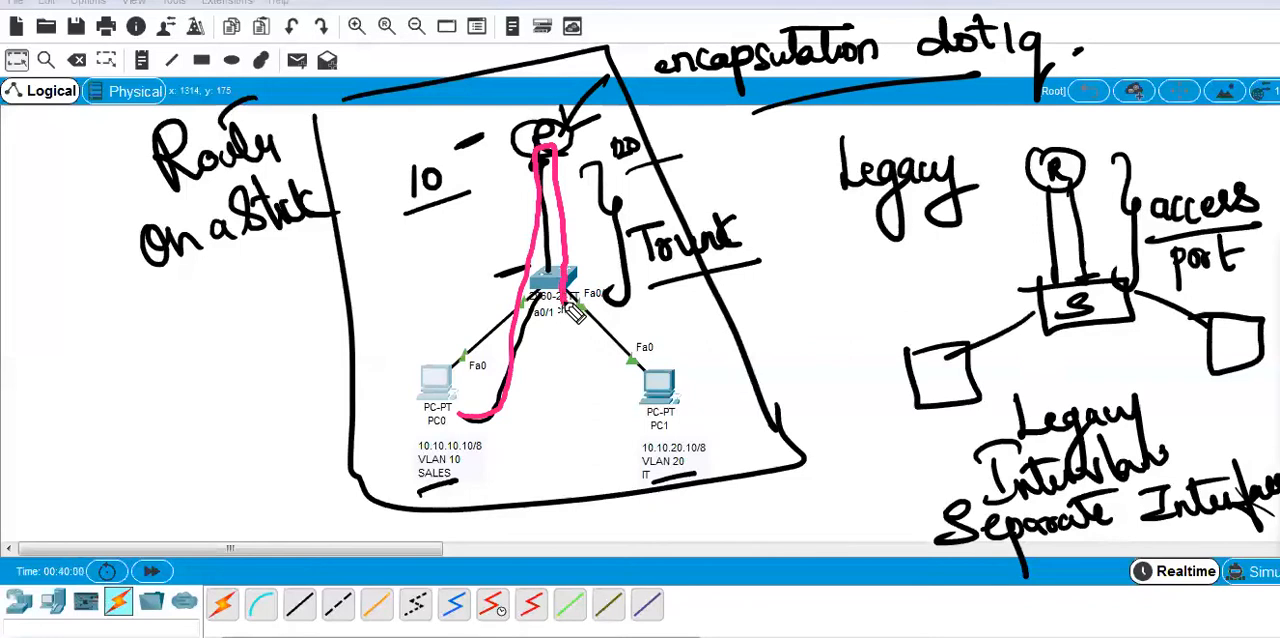
mouse_move(568, 308)
left_mouse_down()
mouse_move(676, 414)
mouse_move(668, 404)
mouse_move(652, 428)
left_mouse_up()
Draw direct lines between PC0 and PC1, strike through them, circle the sketched router, and clear all ink.
left_click_drag(416, 462, 668, 408)
left_click_drag(418, 492, 660, 438)
mouse_move(512, 446)
left_mouse_down()
mouse_move(514, 470)
mouse_move(547, 446)
left_mouse_up()
left_click_drag(569, 355, 583, 470)
left_click_drag(546, 422, 553, 423)
left_click(590, 431)
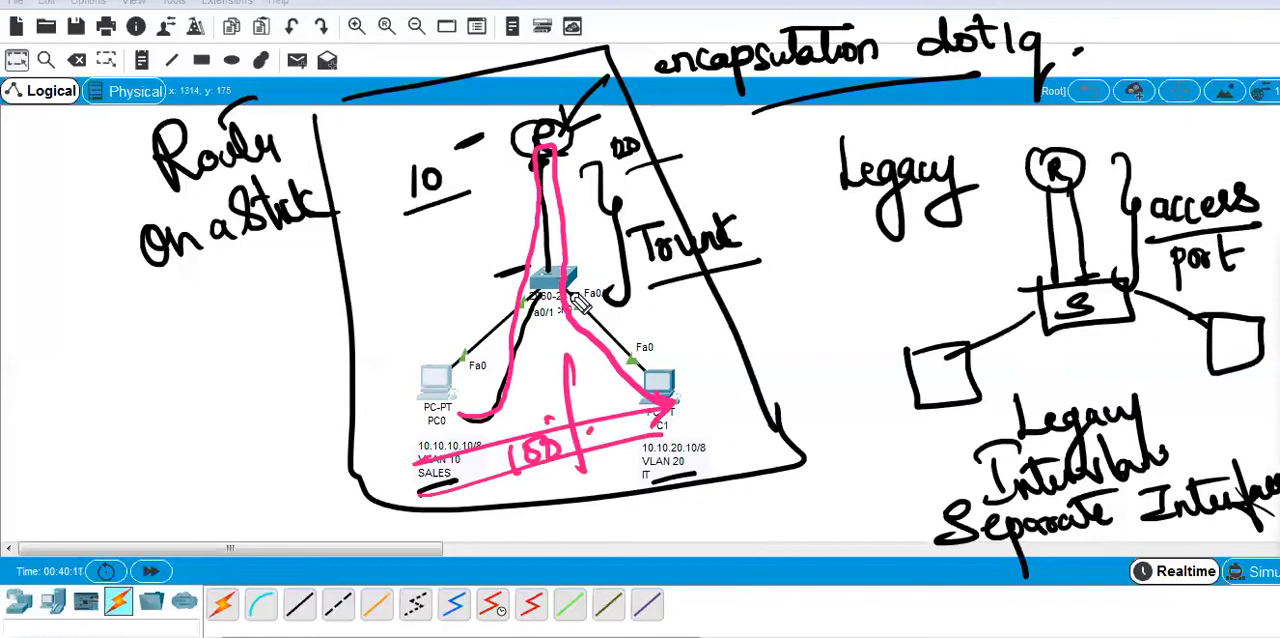
left_click_drag(574, 98, 520, 107)
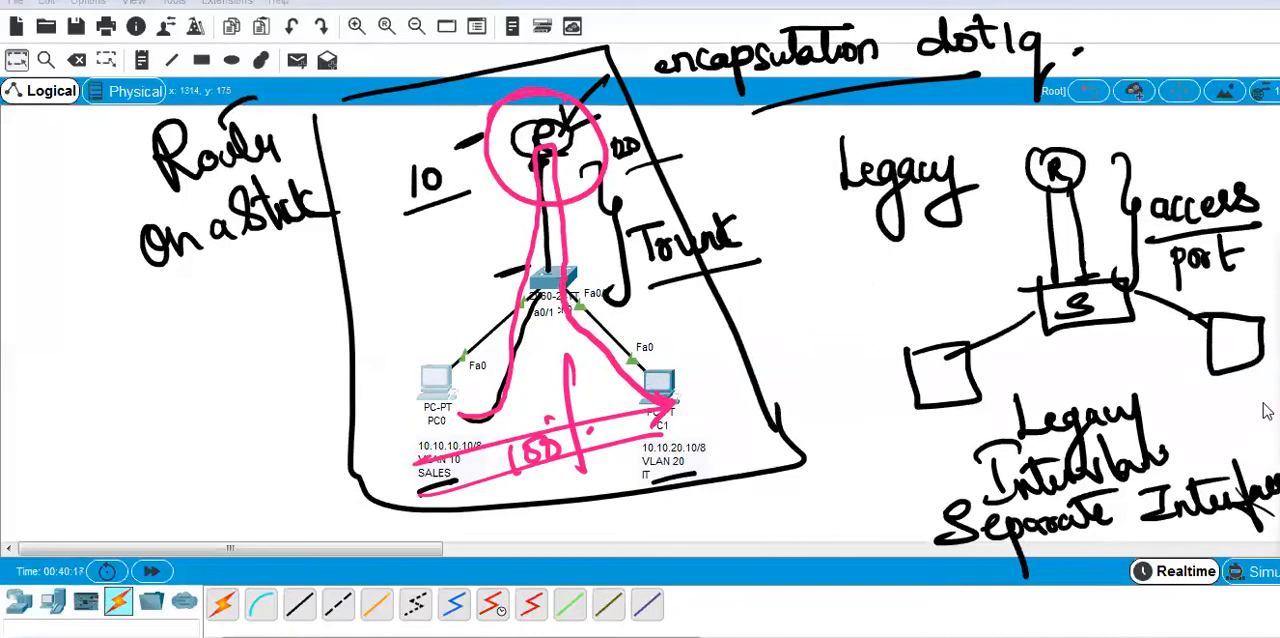
key("Escape")
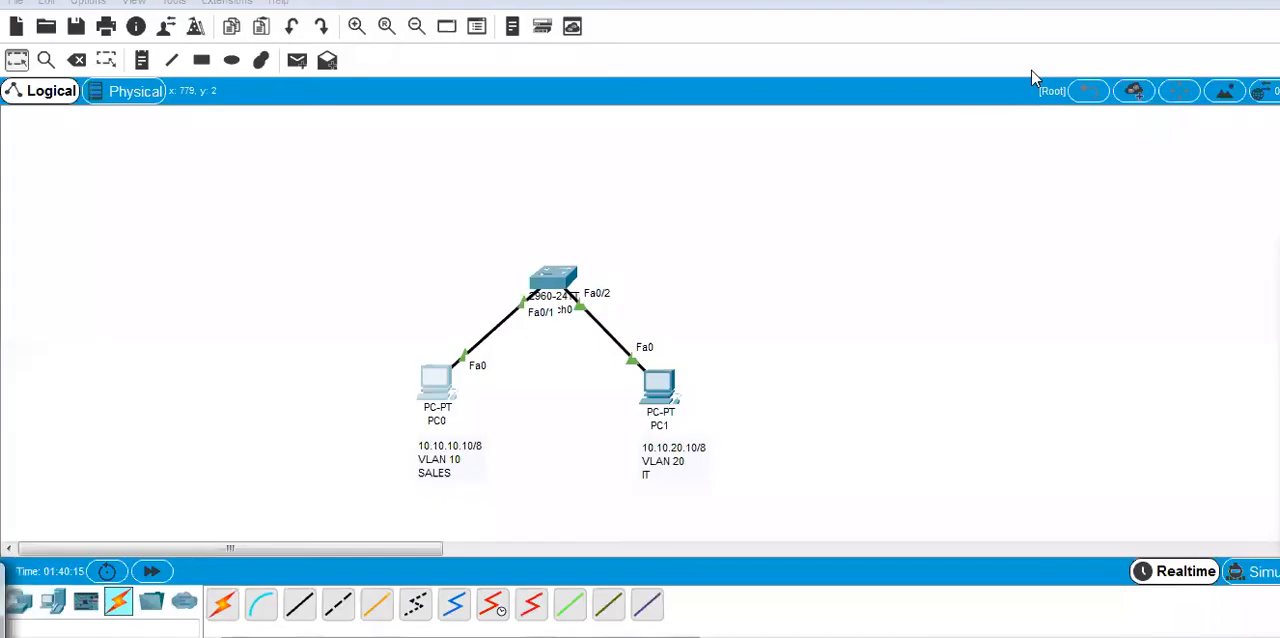
Add a 2911 router to the workspace above the switch.
left_click(33, 612)
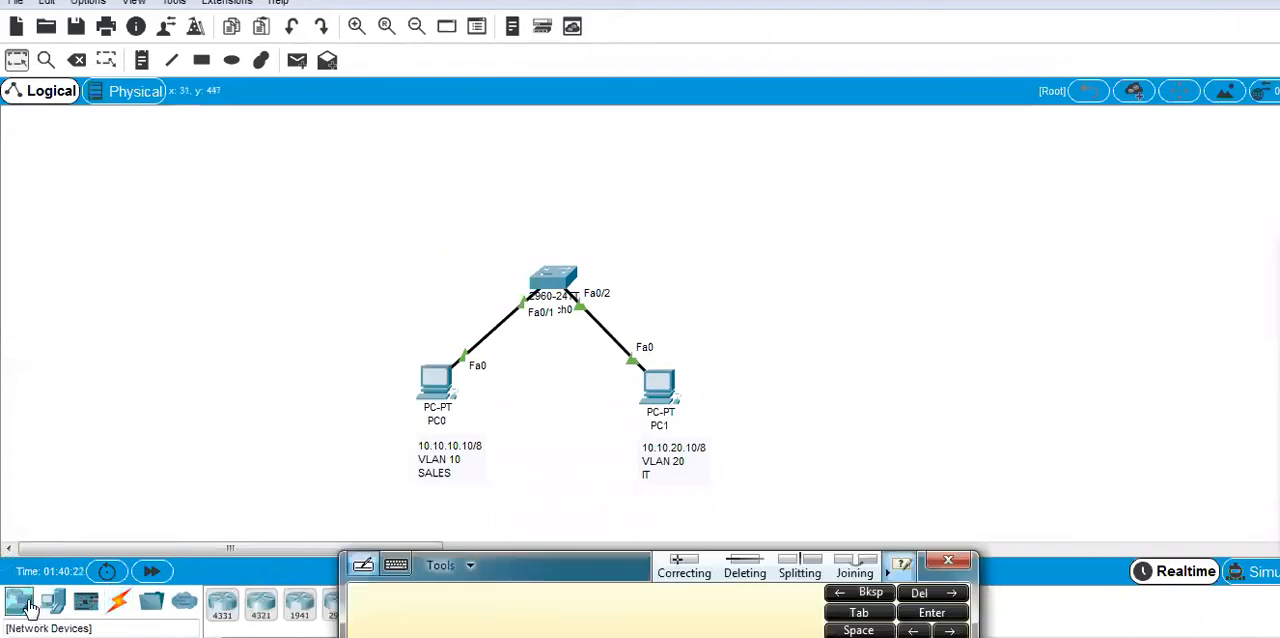
left_click(960, 562)
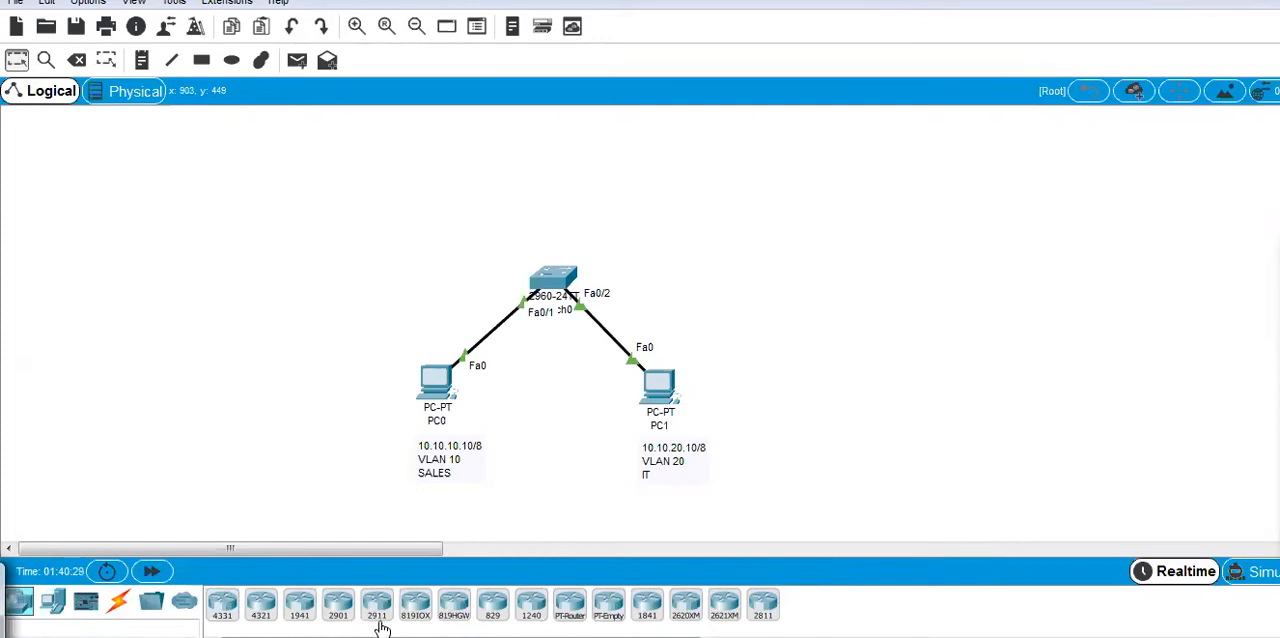
left_click_drag(377, 622, 557, 137)
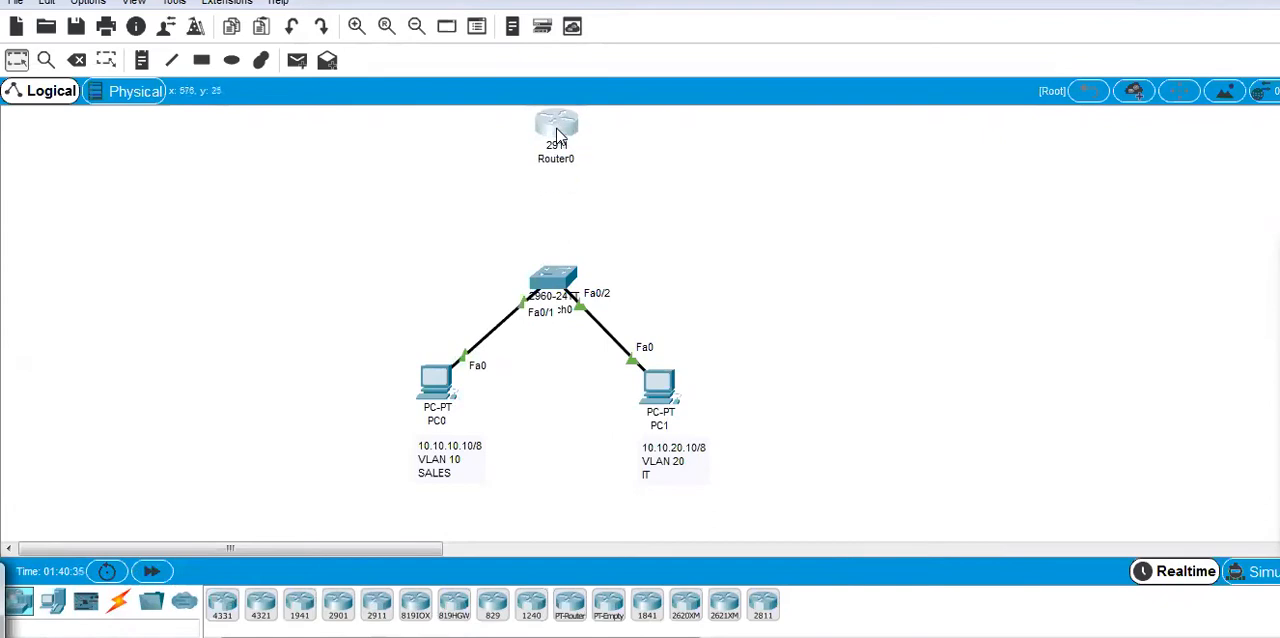
Connect the 2911 router to the switch using the automatically chosen connection type.
left_click(118, 601)
left_click(222, 604)
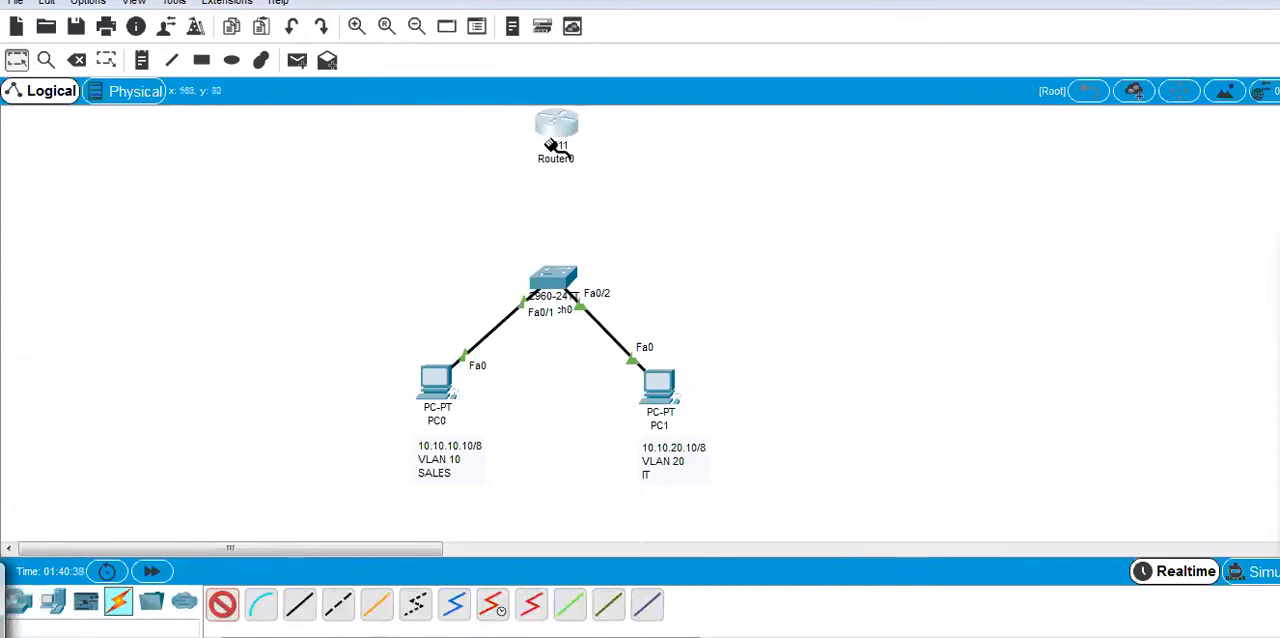
left_click(557, 143)
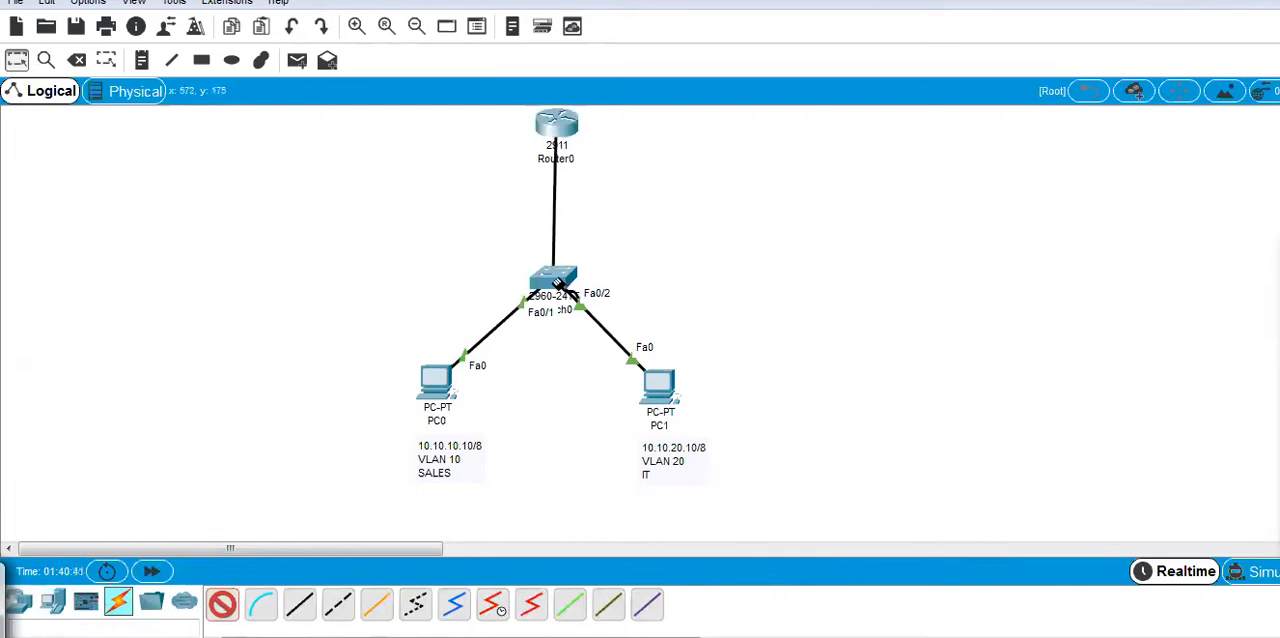
left_click(552, 283)
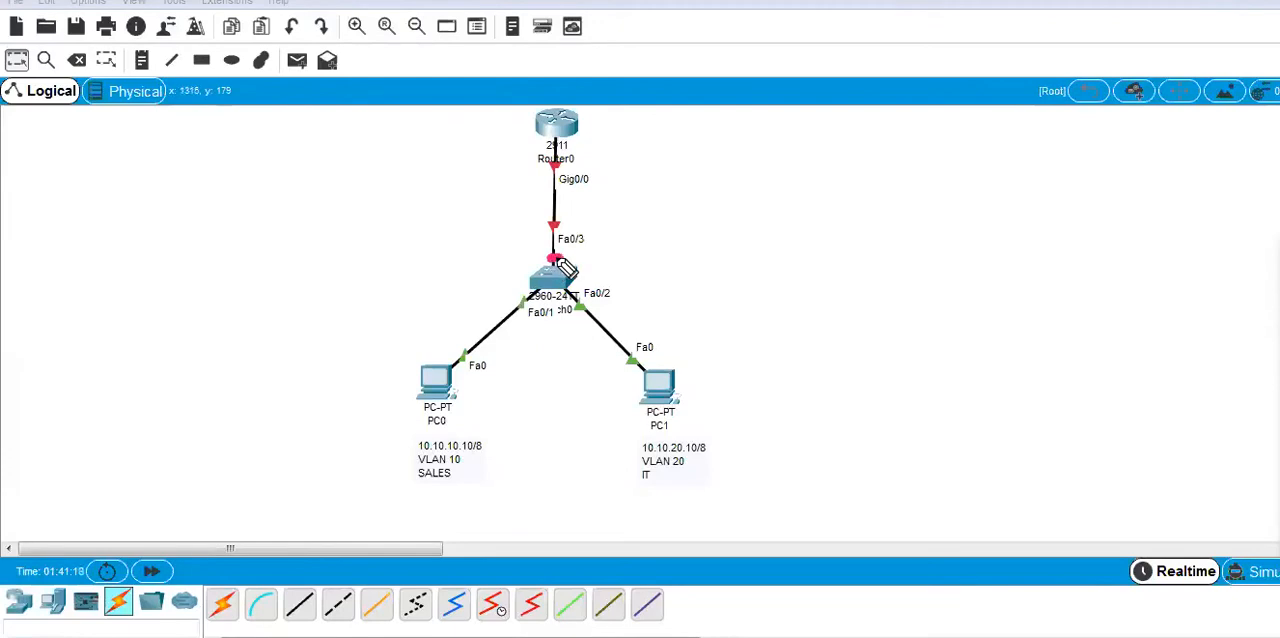
Circle the switch's Fa0/3 label in pink and write Trunk beside it with an arrow.
mouse_move(598, 232)
left_mouse_down()
mouse_move(550, 245)
mouse_move(572, 265)
mouse_move(610, 247)
mouse_move(601, 222)
mouse_move(660, 212)
mouse_move(664, 225)
left_mouse_up()
mouse_move(668, 178)
left_mouse_down()
mouse_move(710, 166)
mouse_move(699, 196)
mouse_move(740, 189)
mouse_move(760, 166)
mouse_move(770, 188)
left_mouse_up()
mouse_move(547, 260)
left_mouse_down()
mouse_move(524, 254)
mouse_move(549, 251)
mouse_move(538, 273)
left_mouse_up()
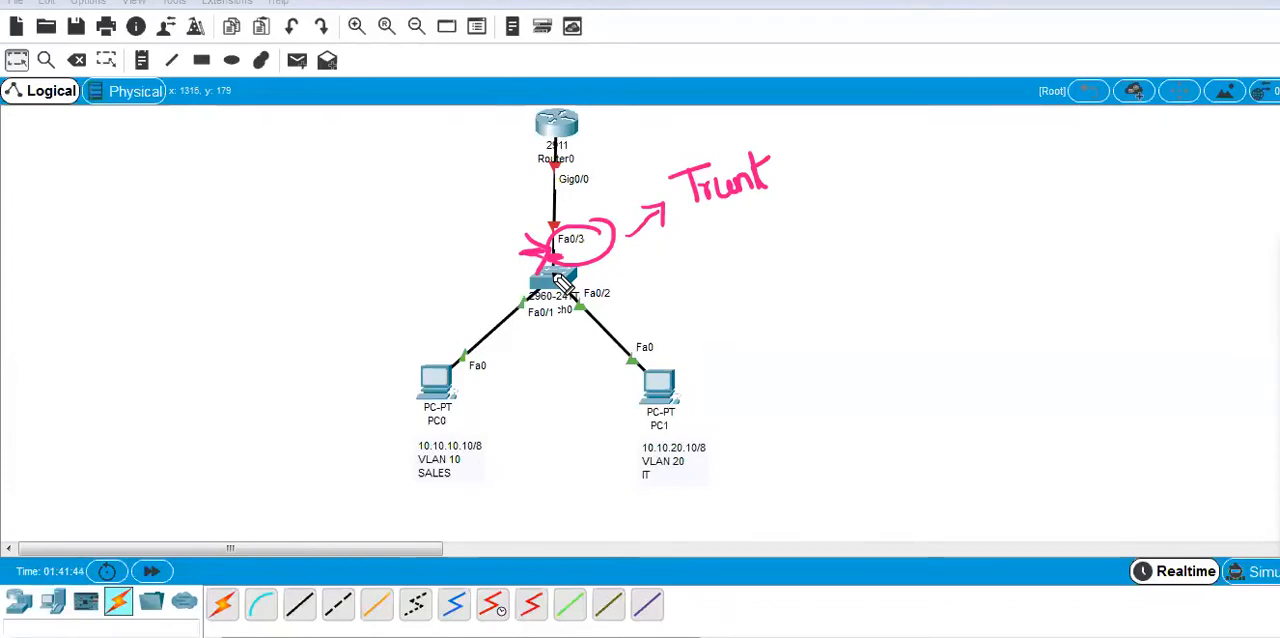
Circle the router in pink and write the notes no ipaddress and no shut with arrows beside the uplink.
mouse_move(586, 114)
left_mouse_down()
mouse_move(600, 152)
mouse_move(596, 118)
left_mouse_up()
left_click_drag(355, 183, 497, 147)
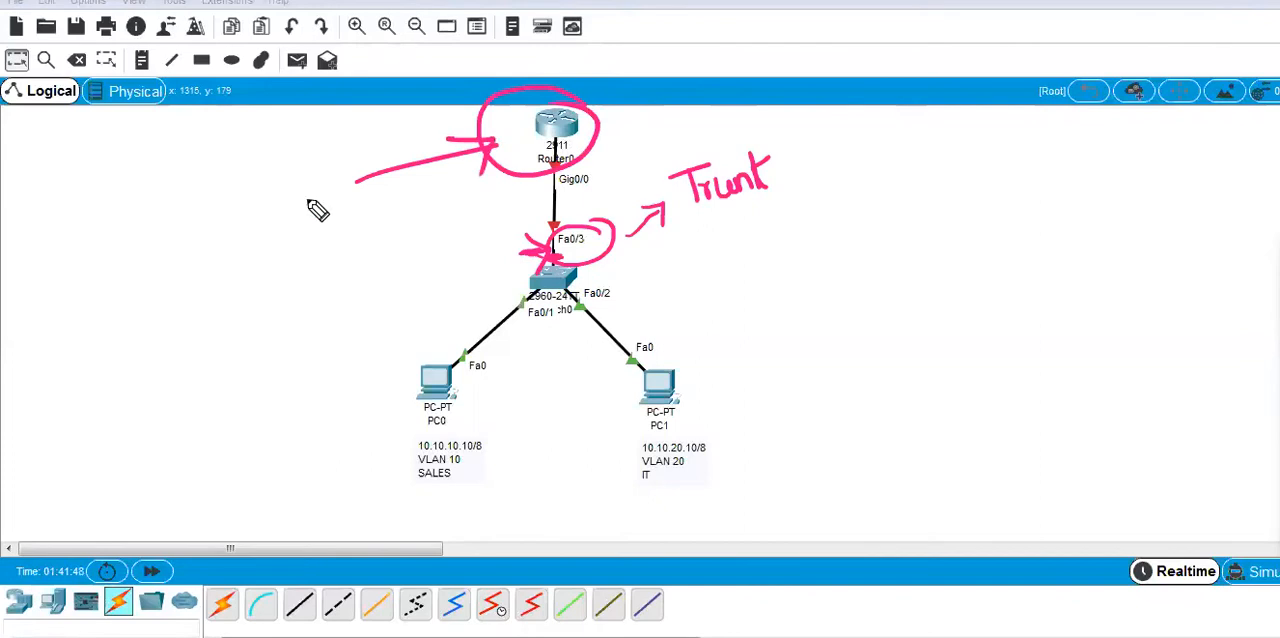
mouse_move(200, 192)
left_mouse_down()
mouse_move(222, 212)
mouse_move(246, 196)
mouse_move(290, 210)
mouse_move(304, 182)
mouse_move(332, 178)
mouse_move(383, 136)
mouse_move(425, 134)
left_mouse_up()
left_click_drag(504, 138, 502, 180)
mouse_move(505, 222)
left_mouse_down()
mouse_move(490, 215)
mouse_move(515, 290)
left_mouse_up()
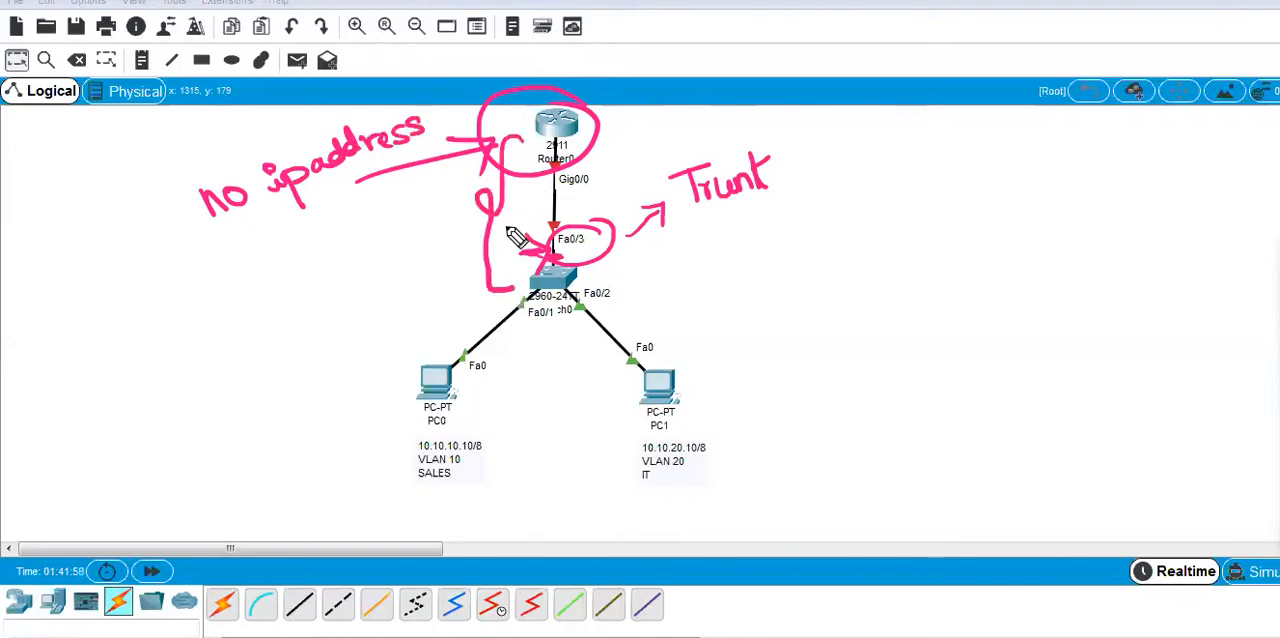
mouse_move(502, 220)
left_mouse_down()
mouse_move(405, 265)
mouse_move(446, 260)
left_mouse_up()
mouse_move(207, 306)
left_mouse_down()
mouse_move(250, 320)
mouse_move(303, 286)
mouse_move(357, 277)
mouse_move(350, 255)
left_mouse_up()
left_click_drag(254, 352, 360, 290)
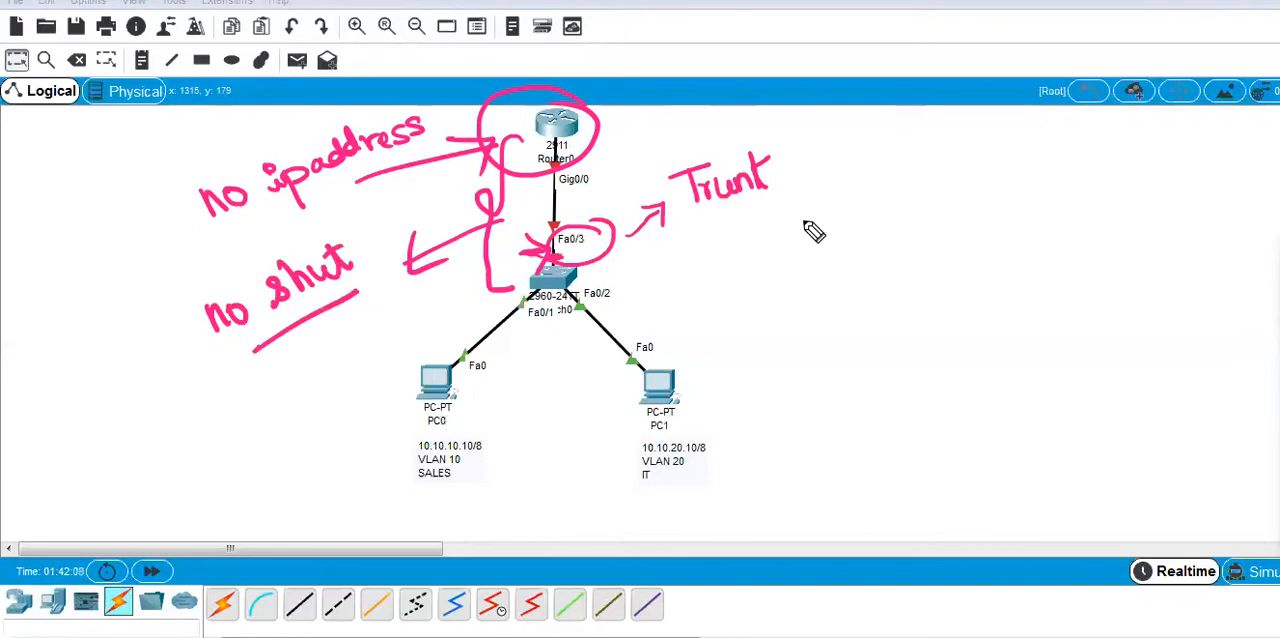
Emphasize the Trunk note with a circle and Fa0/3 with an arrow, and clear all ink.
mouse_move(789, 134)
left_mouse_down()
mouse_move(711, 249)
mouse_move(806, 156)
mouse_move(785, 112)
left_mouse_up()
left_click_drag(588, 252, 645, 285)
left_click_drag(614, 245, 608, 286)
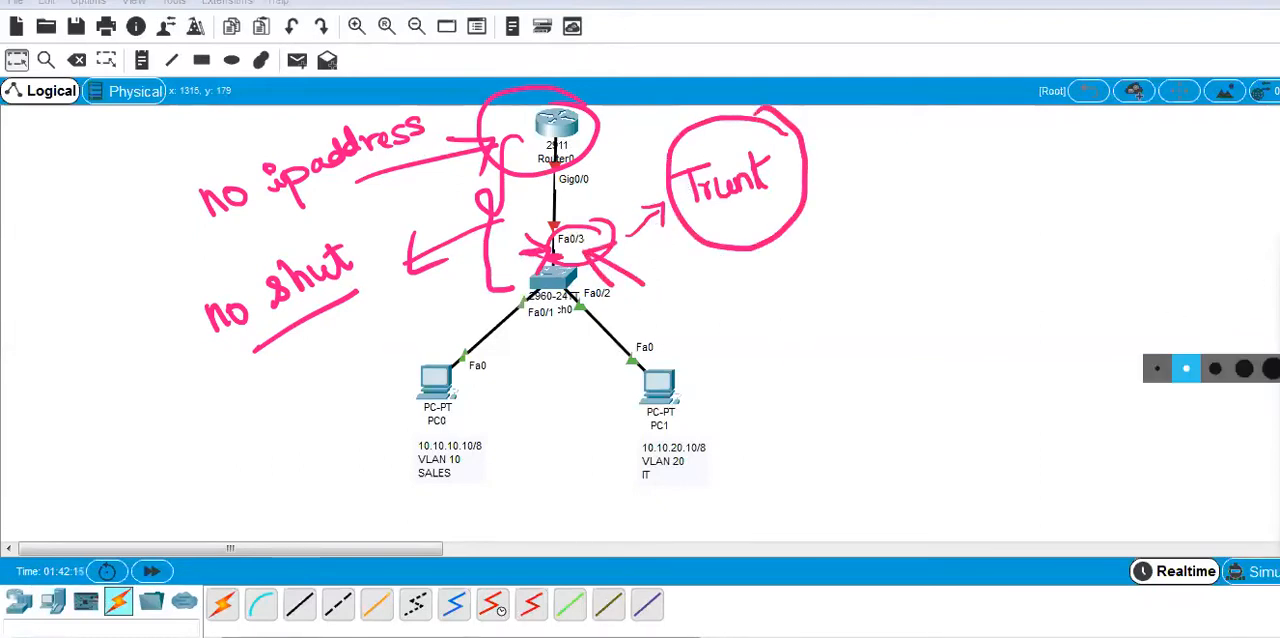
left_click(1278, 443)
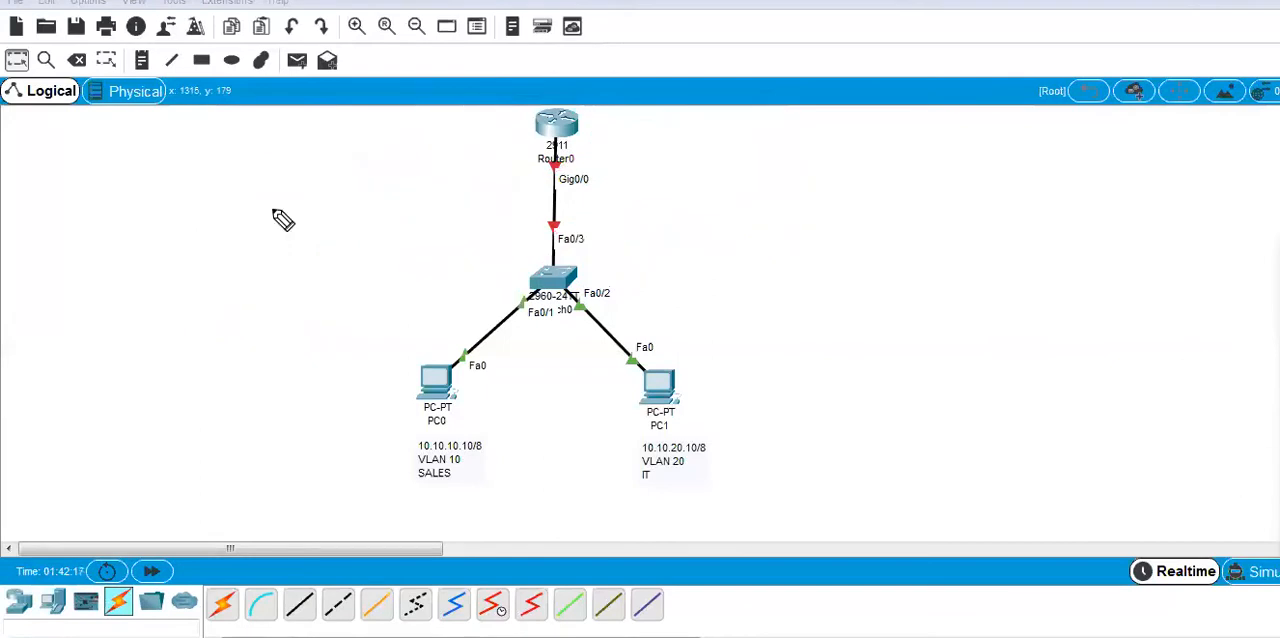
Write Trunk => S & R in pink in the empty workspace area and underline S & R.
left_click_drag(24, 129, 76, 124)
mouse_move(50, 127)
left_mouse_down()
mouse_move(52, 156)
mouse_move(134, 156)
mouse_move(157, 141)
mouse_move(152, 165)
mouse_move(203, 160)
mouse_move(190, 158)
mouse_move(229, 137)
mouse_move(252, 166)
left_mouse_up()
mouse_move(262, 118)
left_mouse_down()
mouse_move(262, 146)
mouse_move(285, 146)
left_mouse_up()
left_click_drag(194, 162, 292, 155)
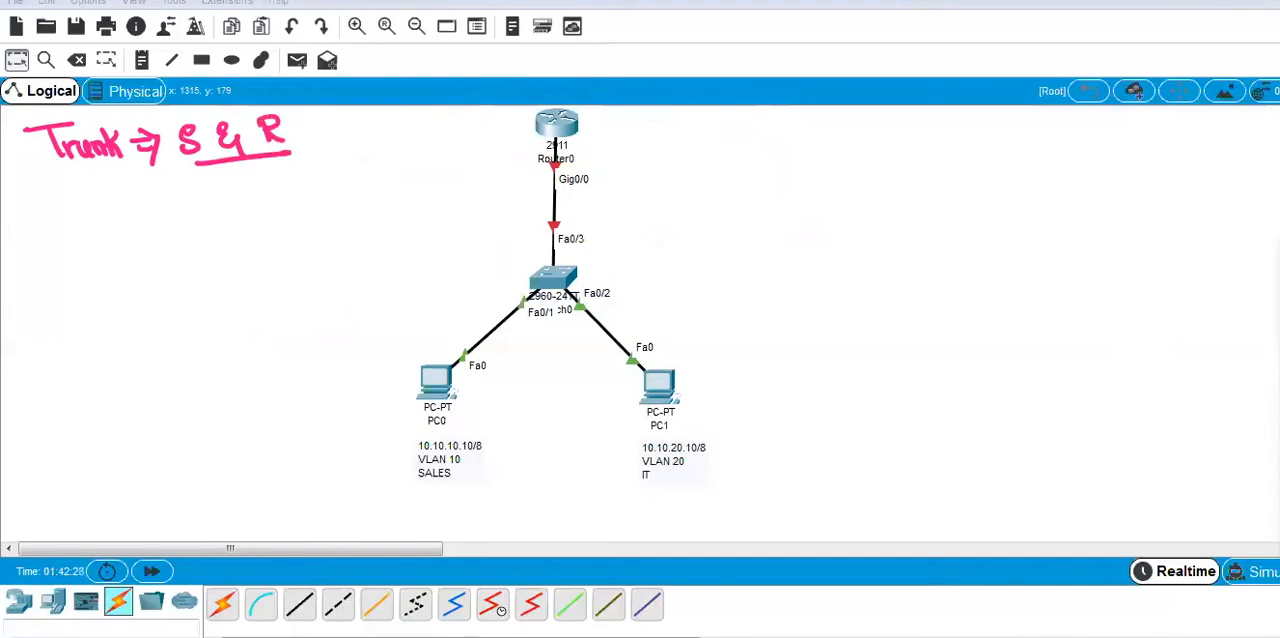
Open the switch's command line and enter global configuration mode with en and conf.
left_click(556, 280)
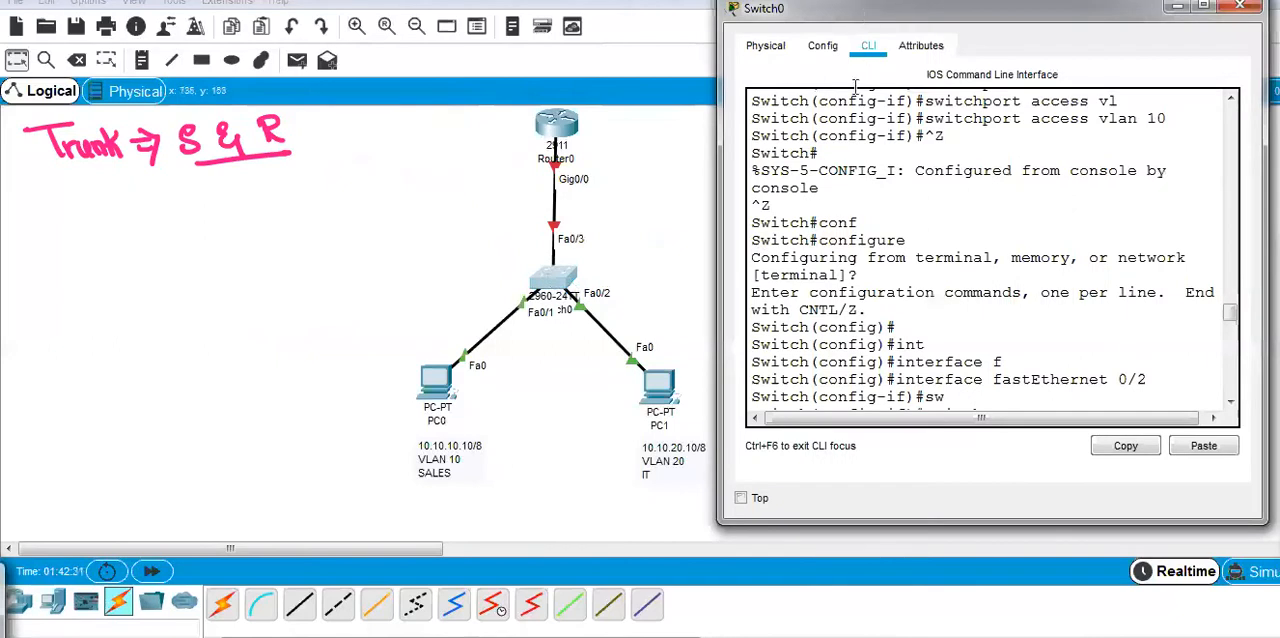
left_click_drag(868, 10, 853, 0)
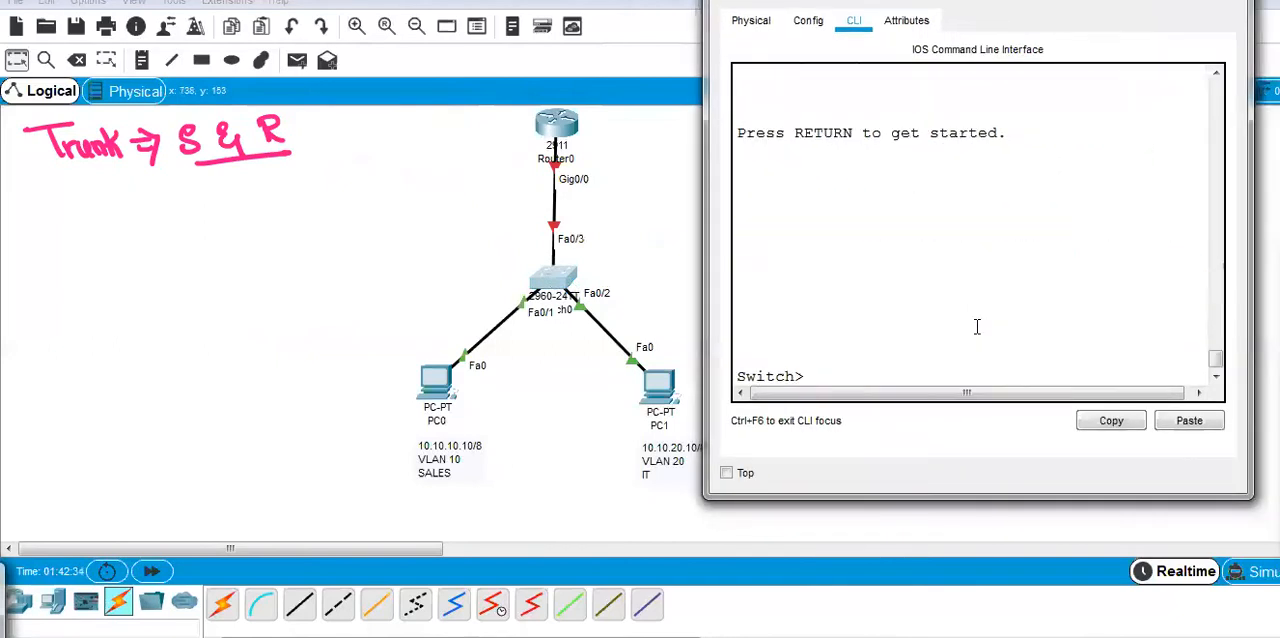
key("Return")
key("Return")
type("en")
key("Return")
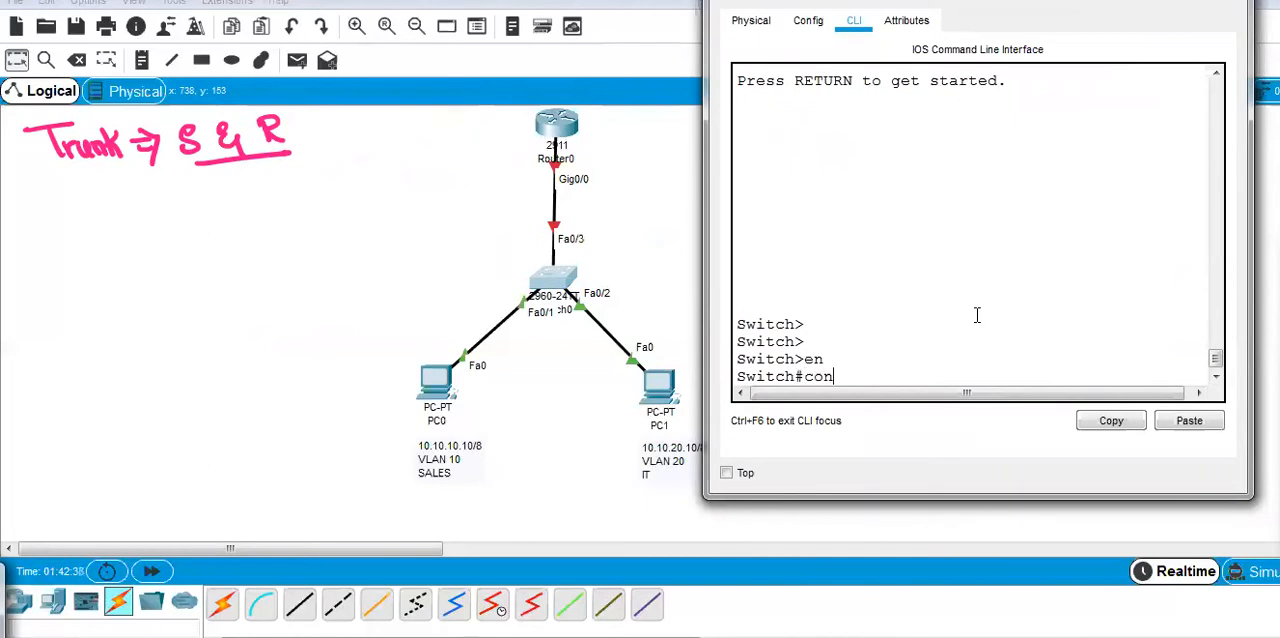
key("Return")
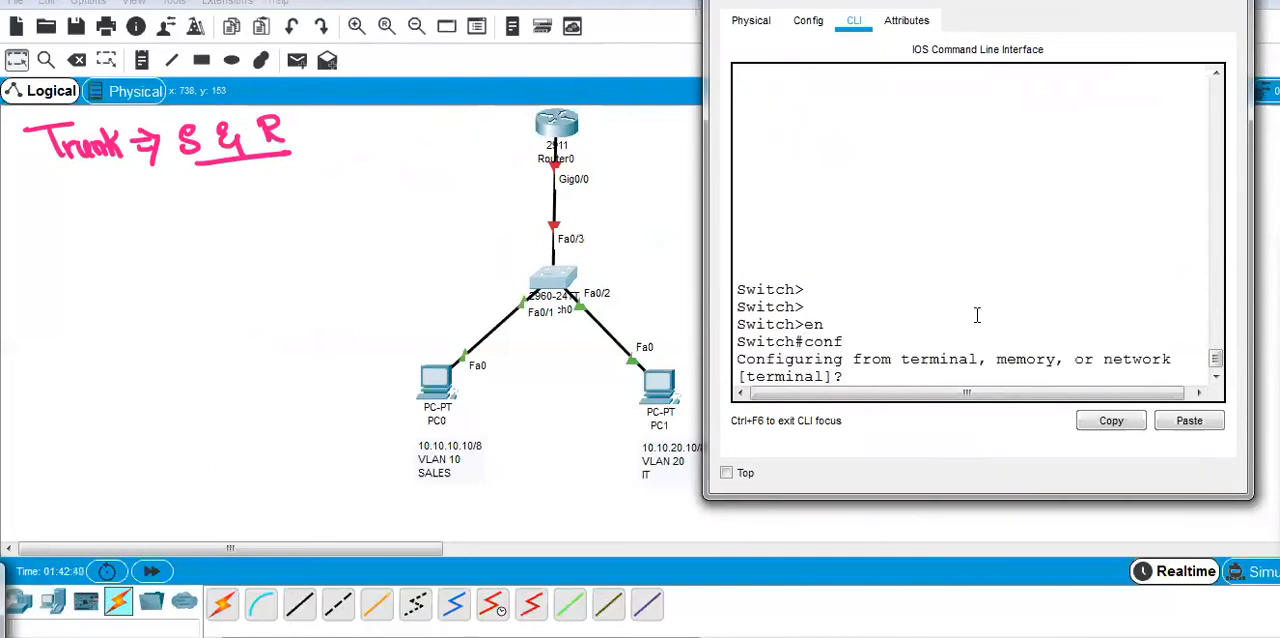
key("Return")
Enter configuration of interface fastEthernet 0/3 on the switch, circling its Fa0/3 label in blue.
type("int")
key("Tab")
type("fa")
key("Tab")
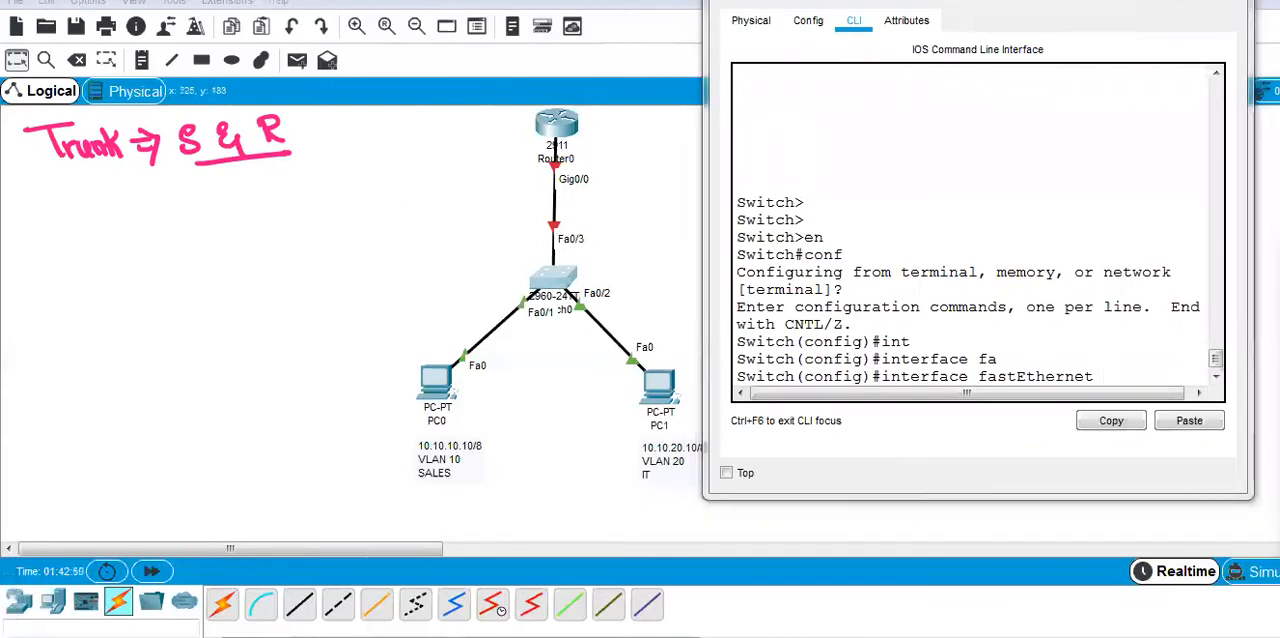
mouse_move(1241, 320)
mouse_move(572, 218)
left_mouse_down()
mouse_move(598, 278)
mouse_move(530, 262)
left_mouse_up()
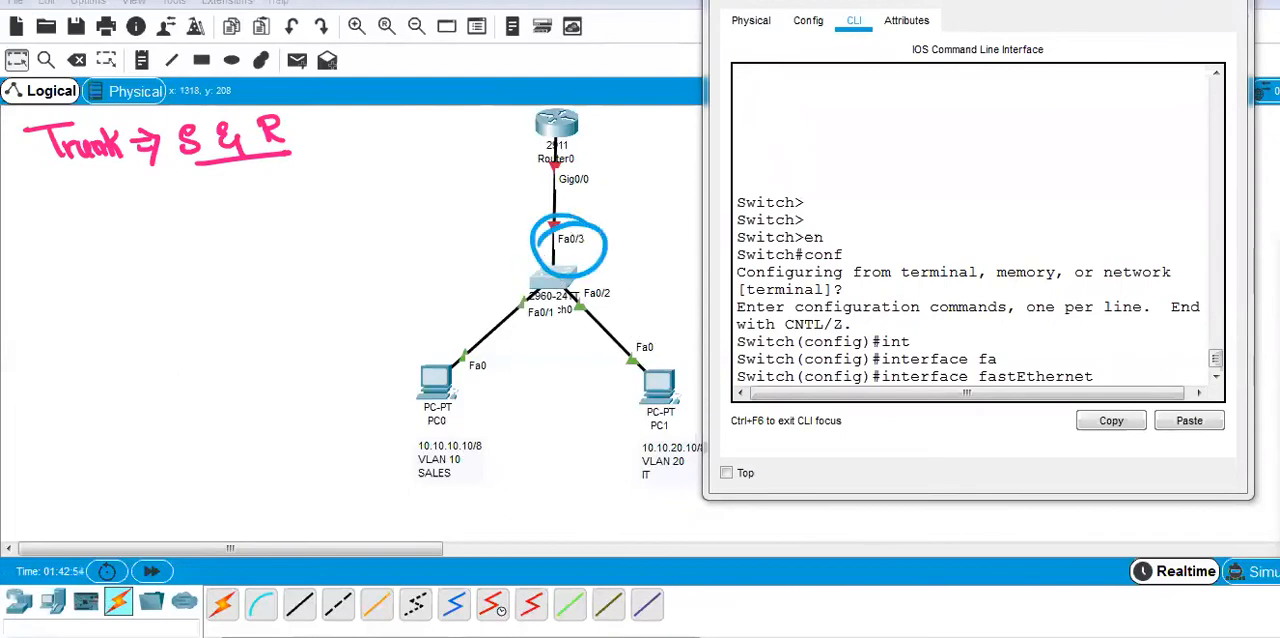
left_click(1092, 368)
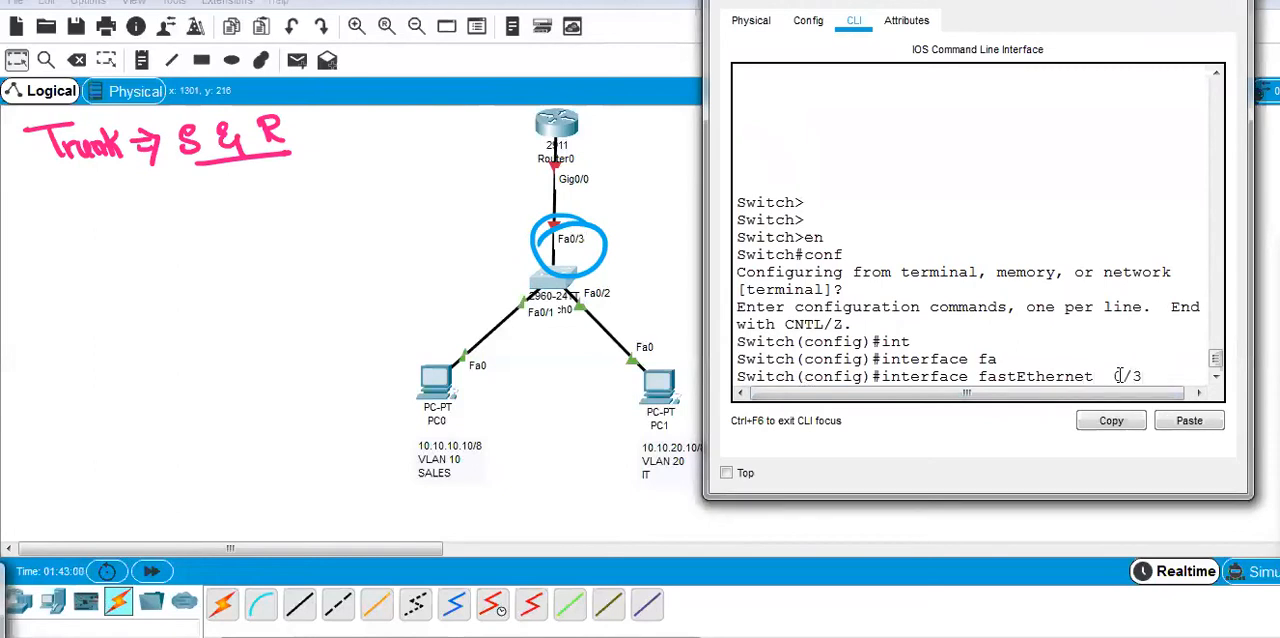
key("Return")
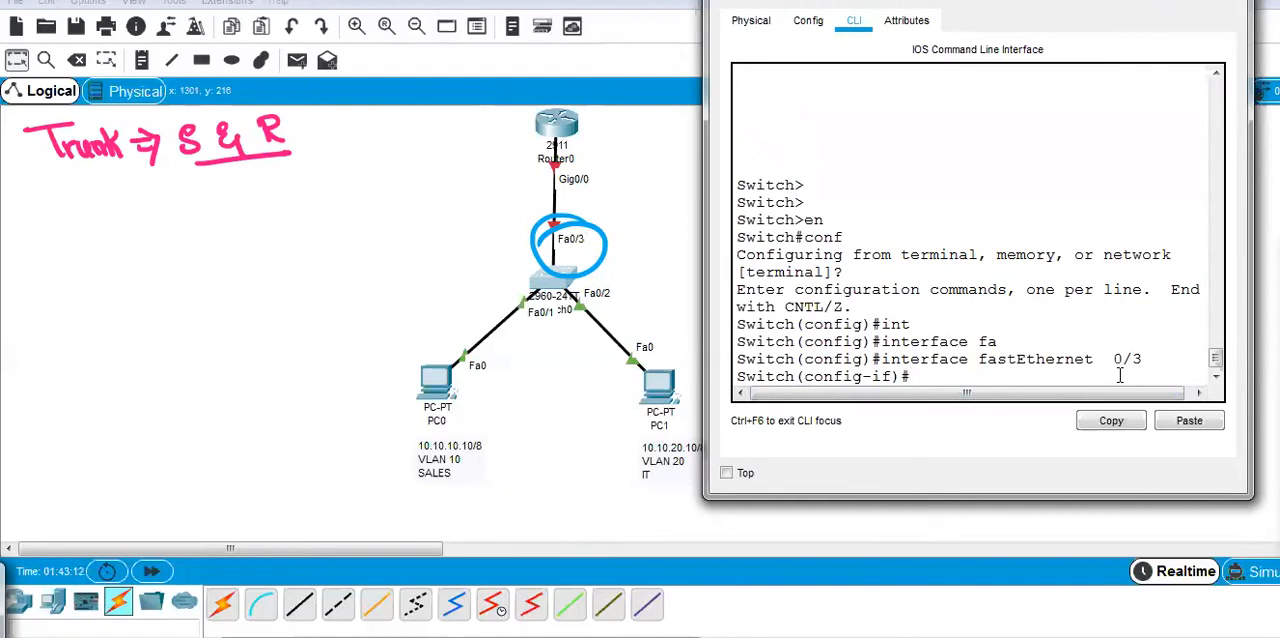
Set the interface to switchport mode trunk and return to privileged EXEC mode.
type("w")
key("Tab")
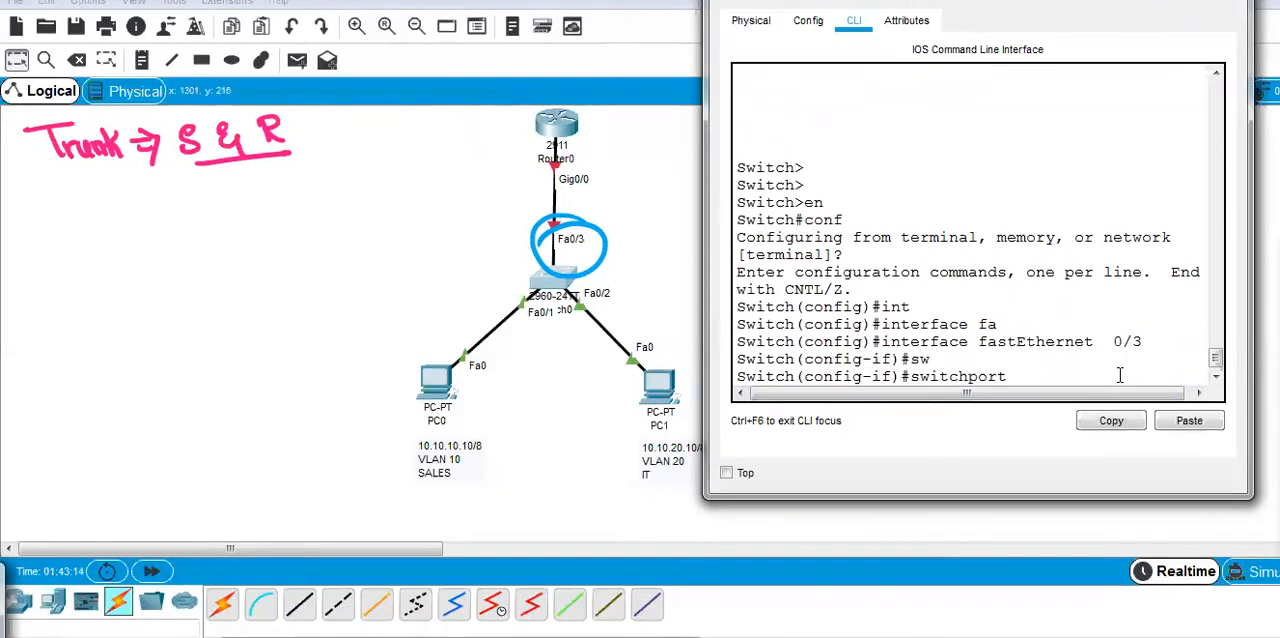
type("mo")
key("Tab")
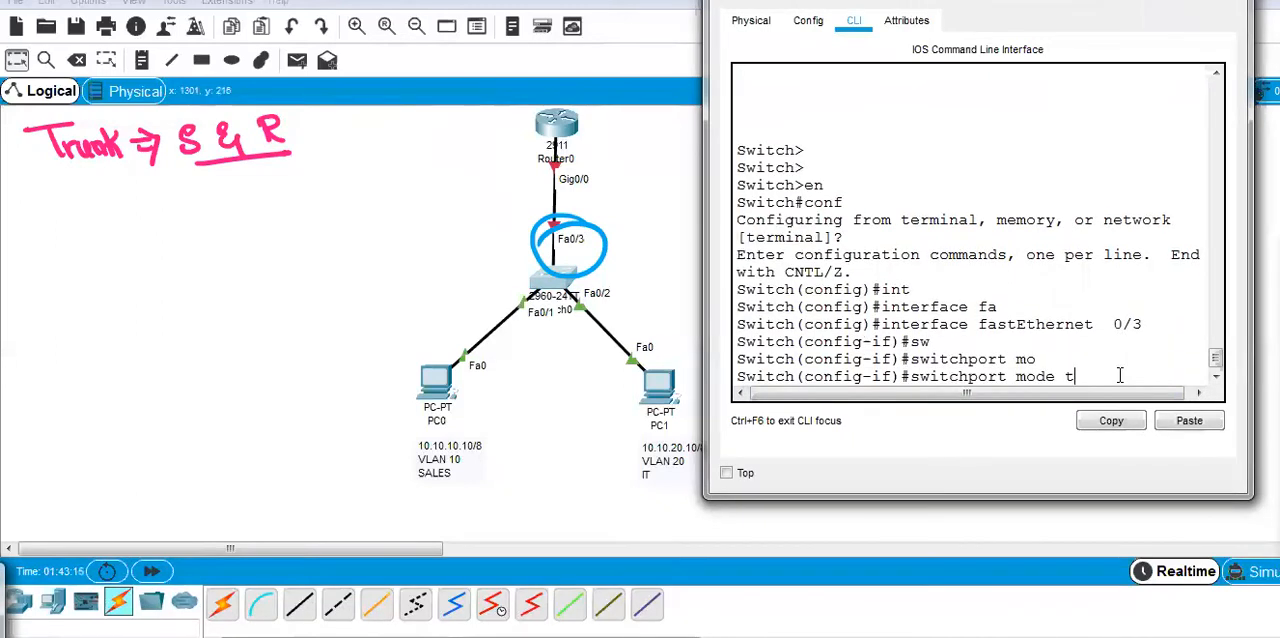
key("Tab")
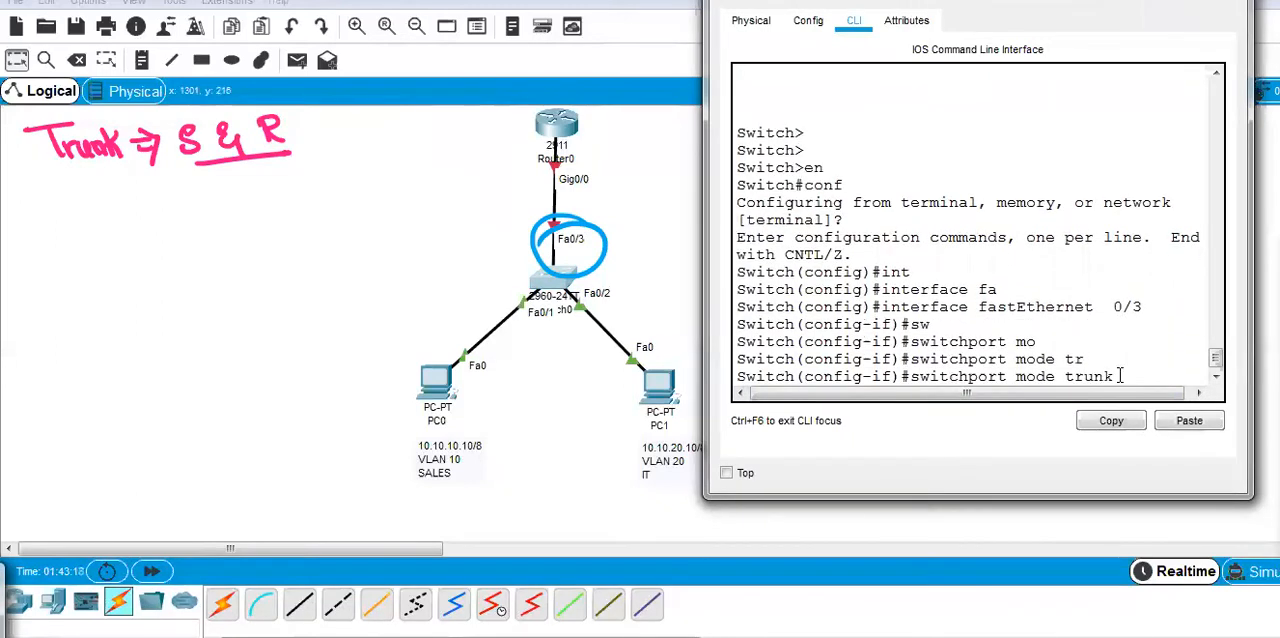
key("Return")
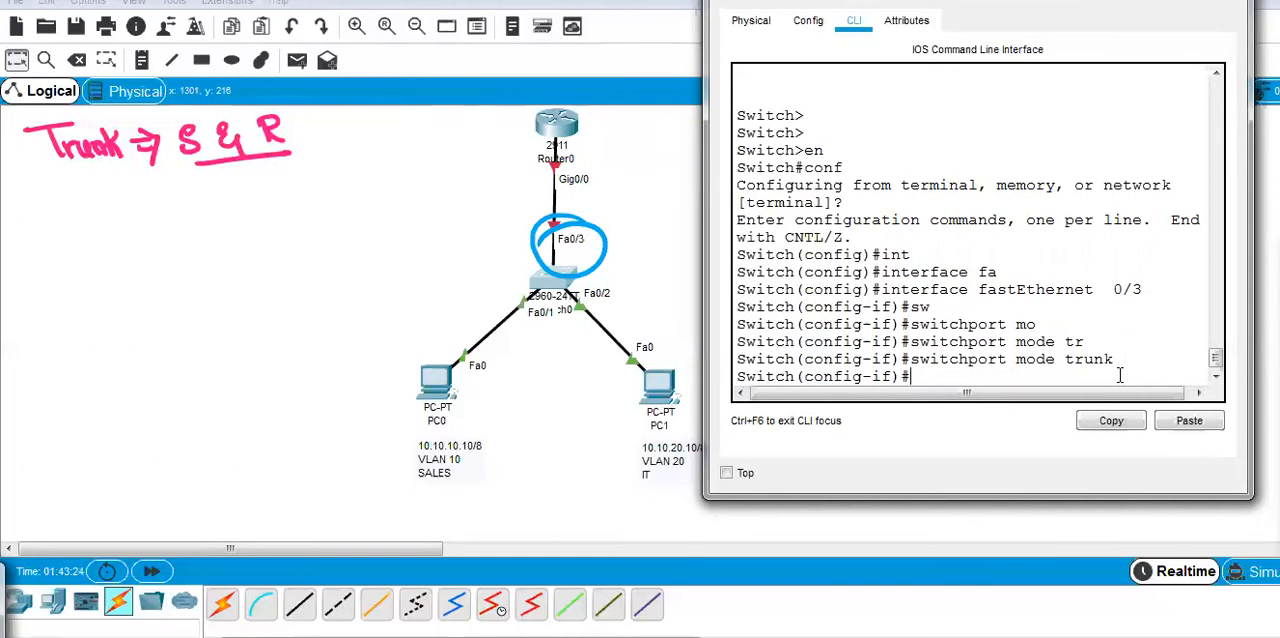
key("ctrl+z")
key("ctrl+z")
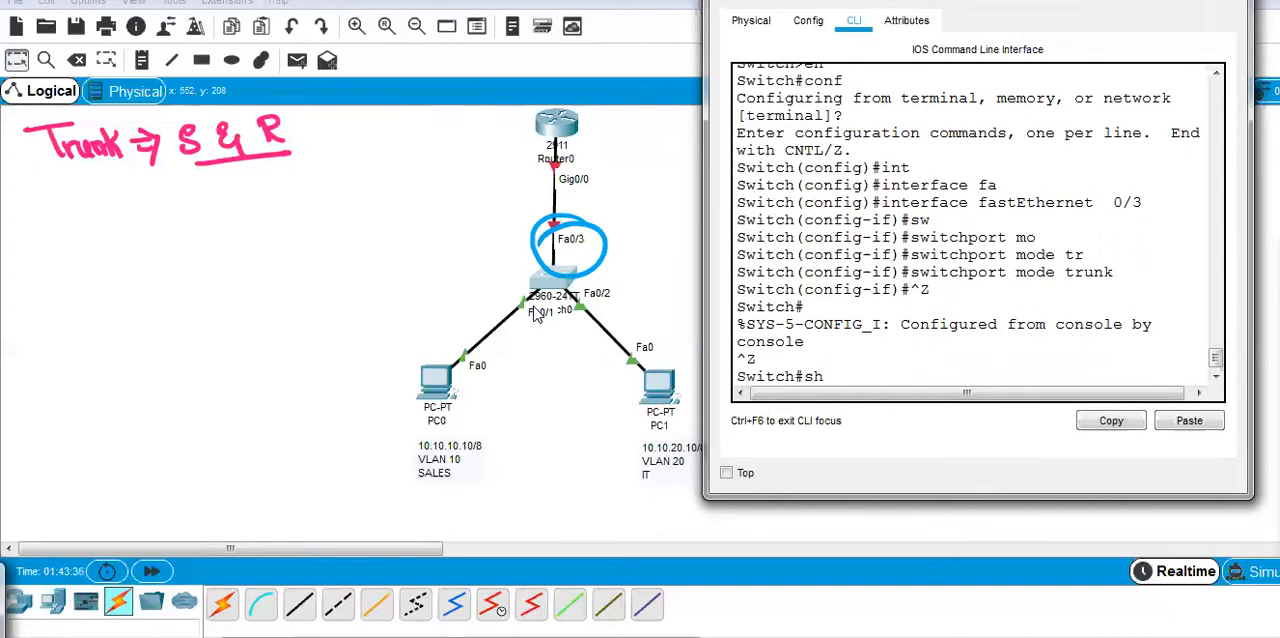
Run sh interfaces fastEthernet 0/3 switchport and review the port's trunking details.
type("t")
key("Tab")
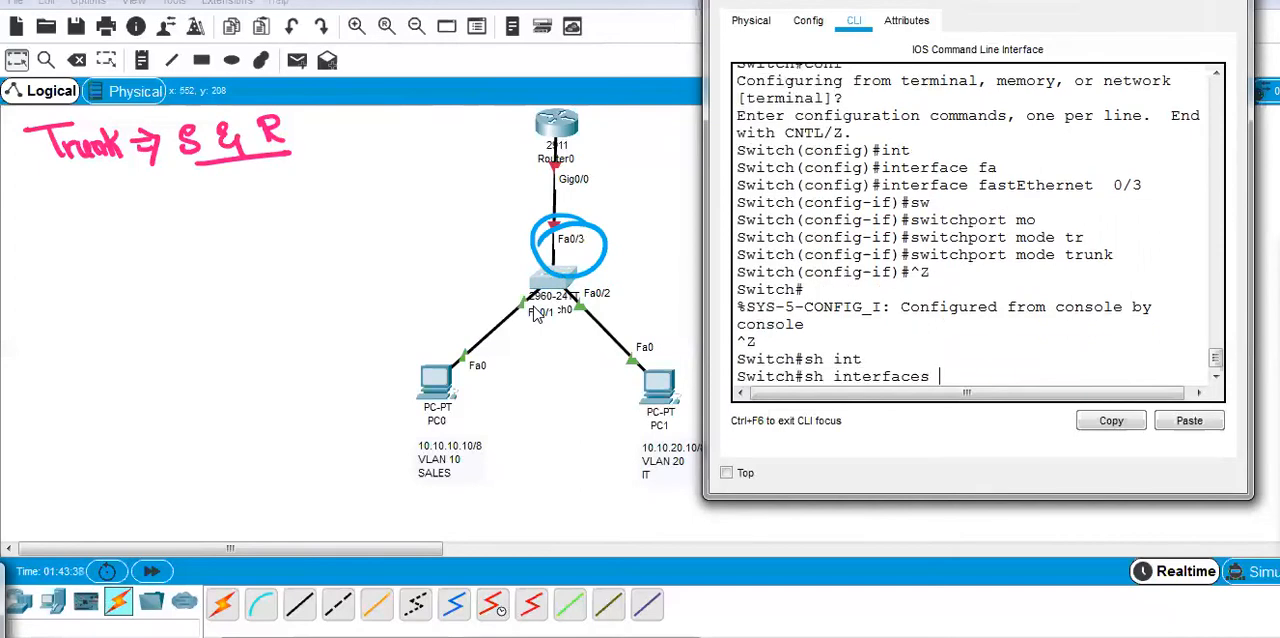
type("fa")
key("Tab")
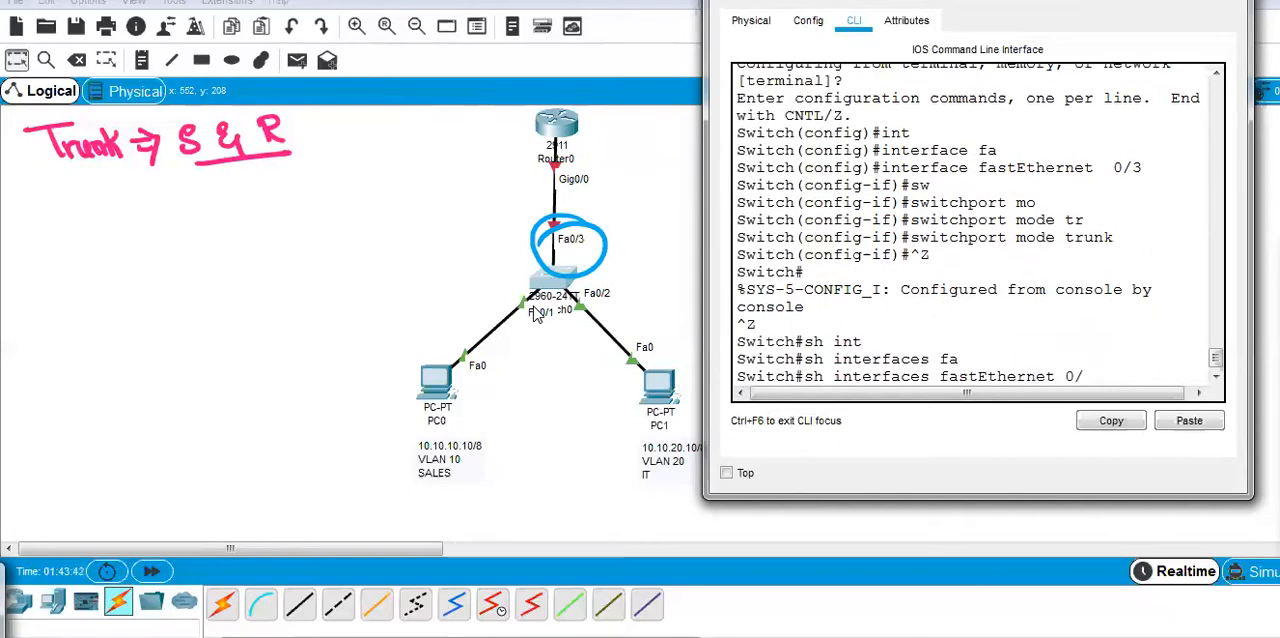
type("0/3 sw")
key("Tab")
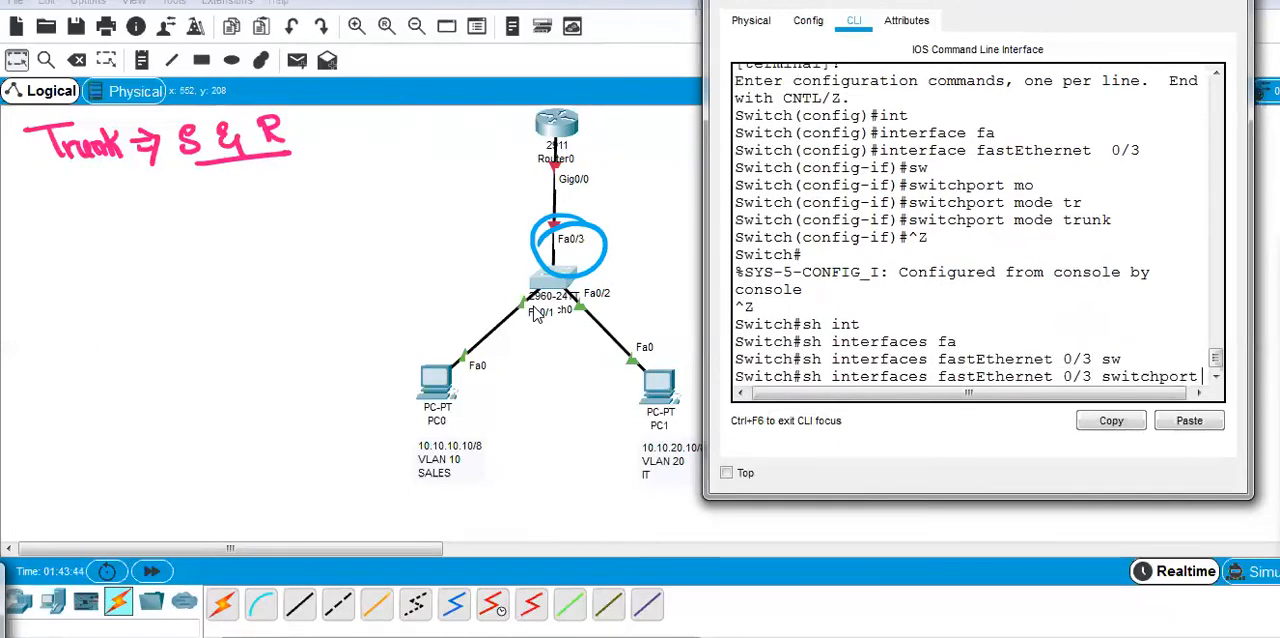
key("Return")
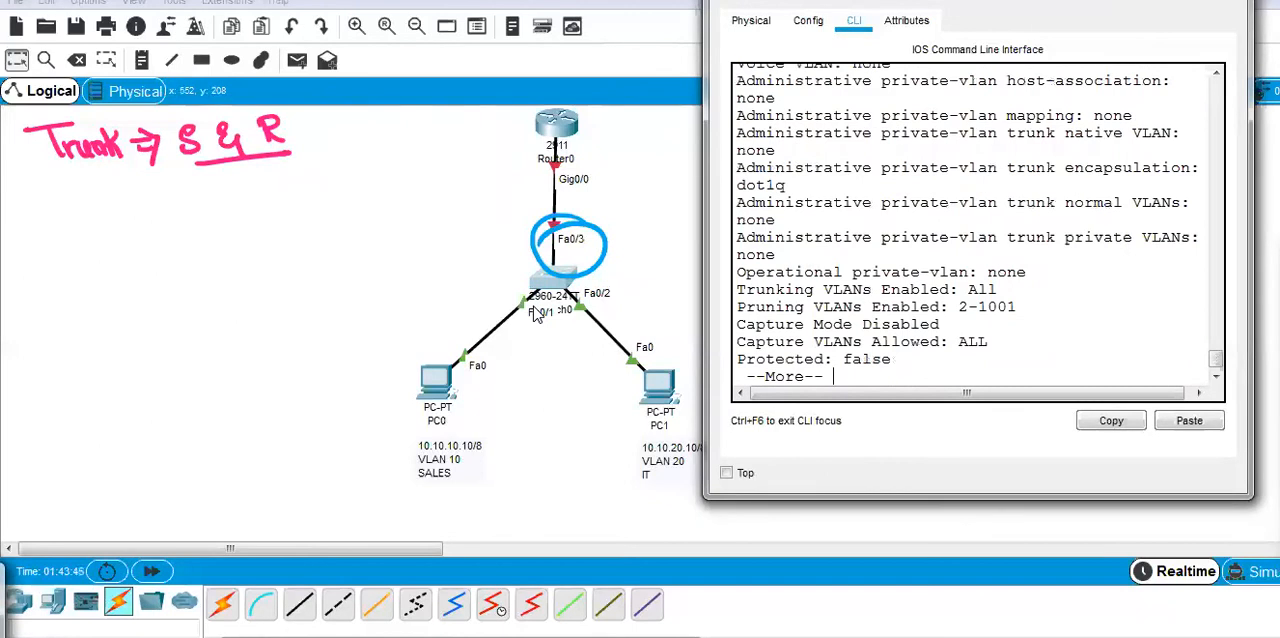
left_click_drag(1216, 360, 1217, 341)
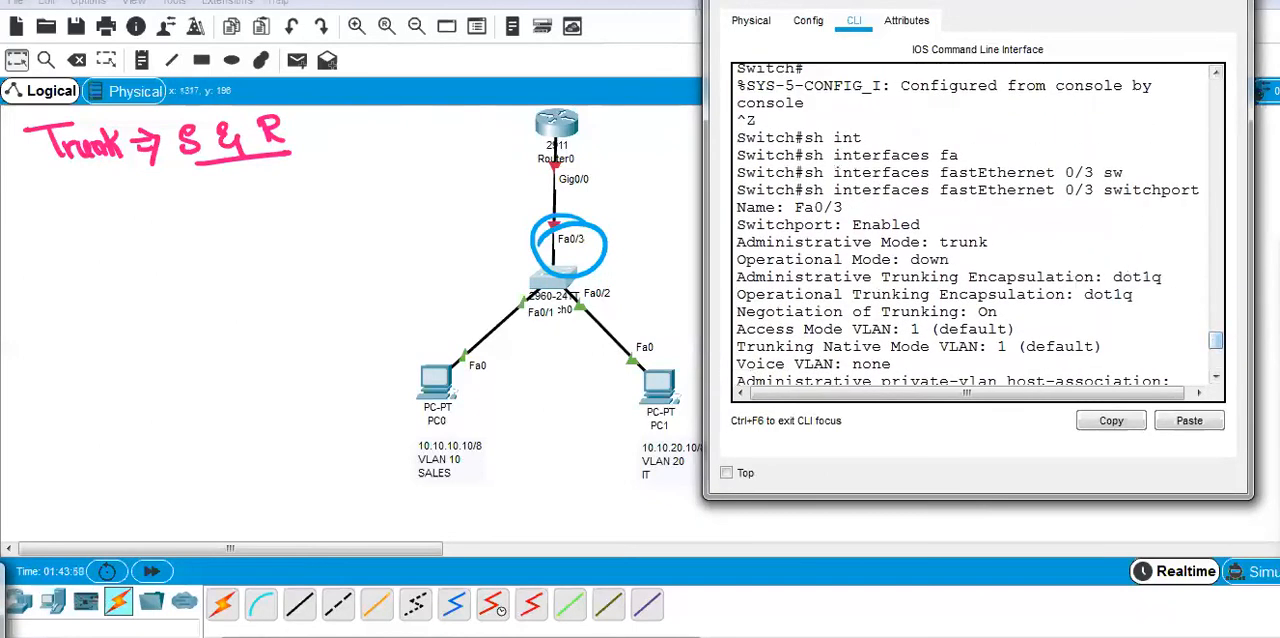
Mark the administrative mode, trunking encapsulation and native VLAN values in blue, and bracket the router-switch link.
left_click(1243, 312)
mouse_move(927, 225)
left_mouse_down()
mouse_move(1012, 255)
mouse_move(932, 245)
mouse_move(975, 262)
mouse_move(1027, 256)
left_mouse_up()
mouse_move(1066, 216)
left_mouse_down()
mouse_move(1006, 234)
mouse_move(1041, 242)
left_mouse_up()
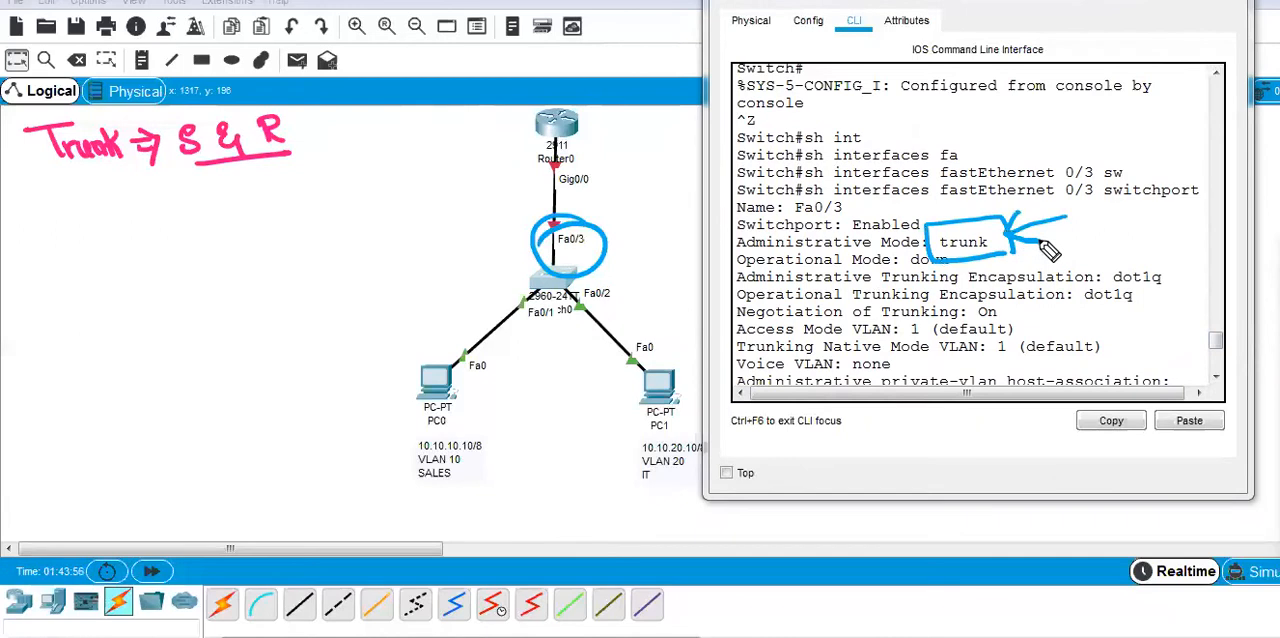
mouse_move(590, 110)
left_mouse_down()
mouse_move(626, 152)
mouse_move(645, 225)
mouse_move(638, 282)
left_mouse_up()
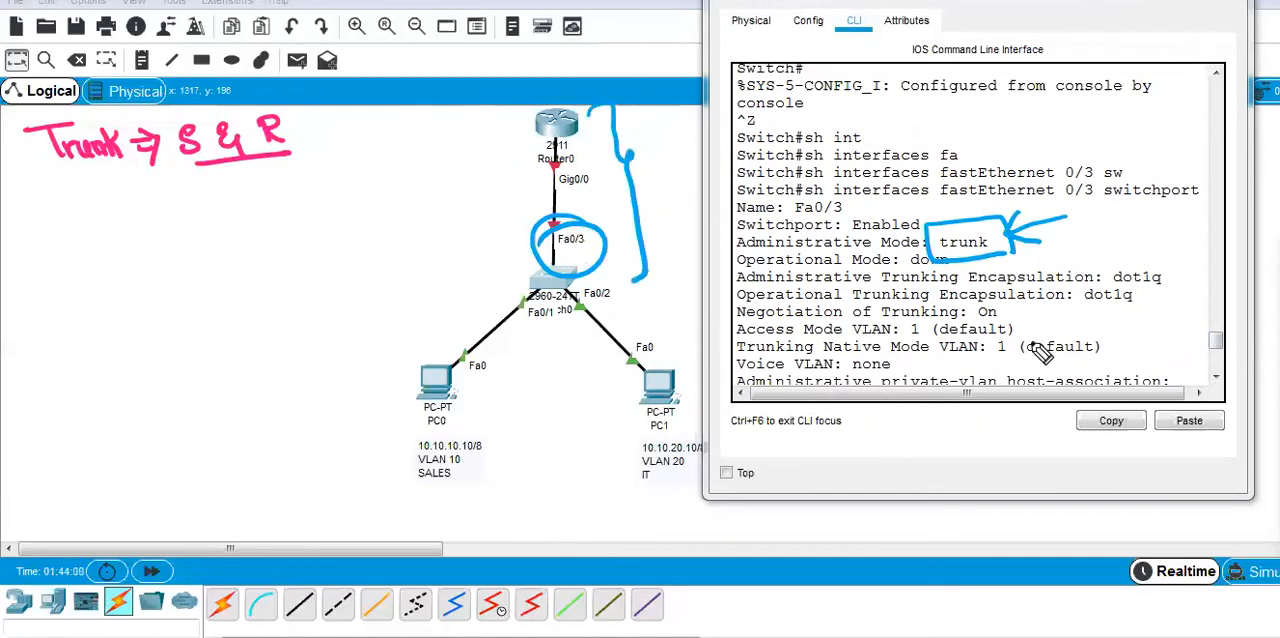
mouse_move(1164, 268)
left_mouse_down()
mouse_move(1156, 252)
mouse_move(1110, 292)
mouse_move(1178, 286)
left_mouse_up()
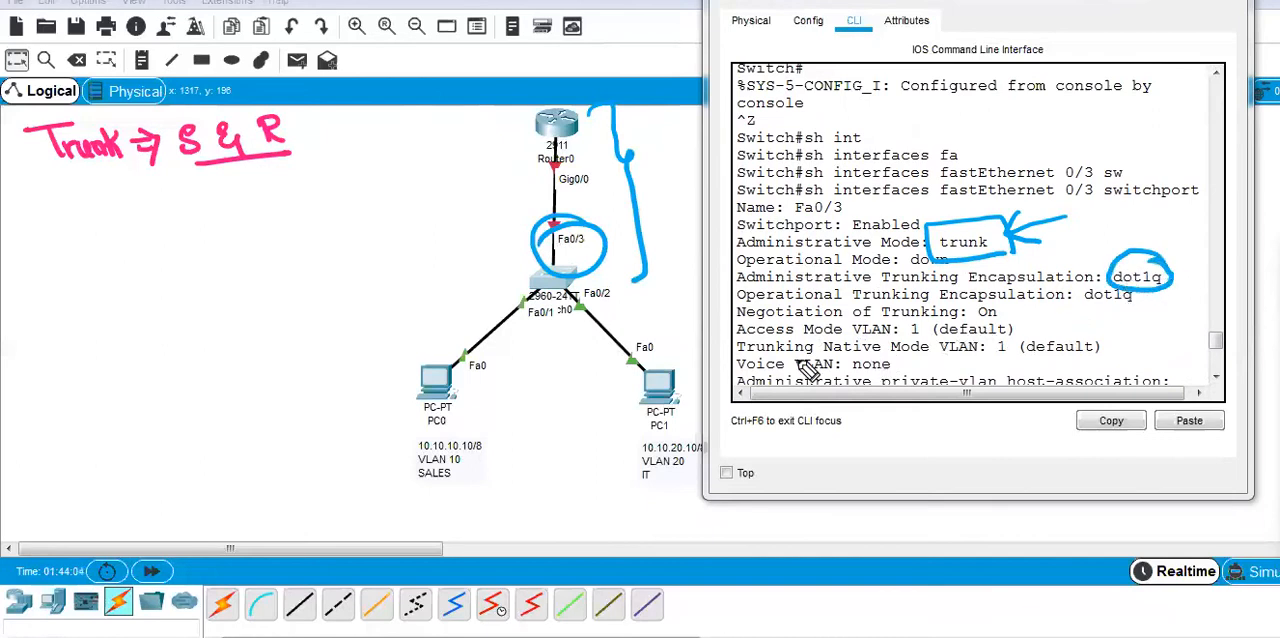
mouse_move(740, 356)
left_mouse_down()
mouse_move(1136, 340)
mouse_move(808, 330)
mouse_move(728, 348)
left_mouse_up()
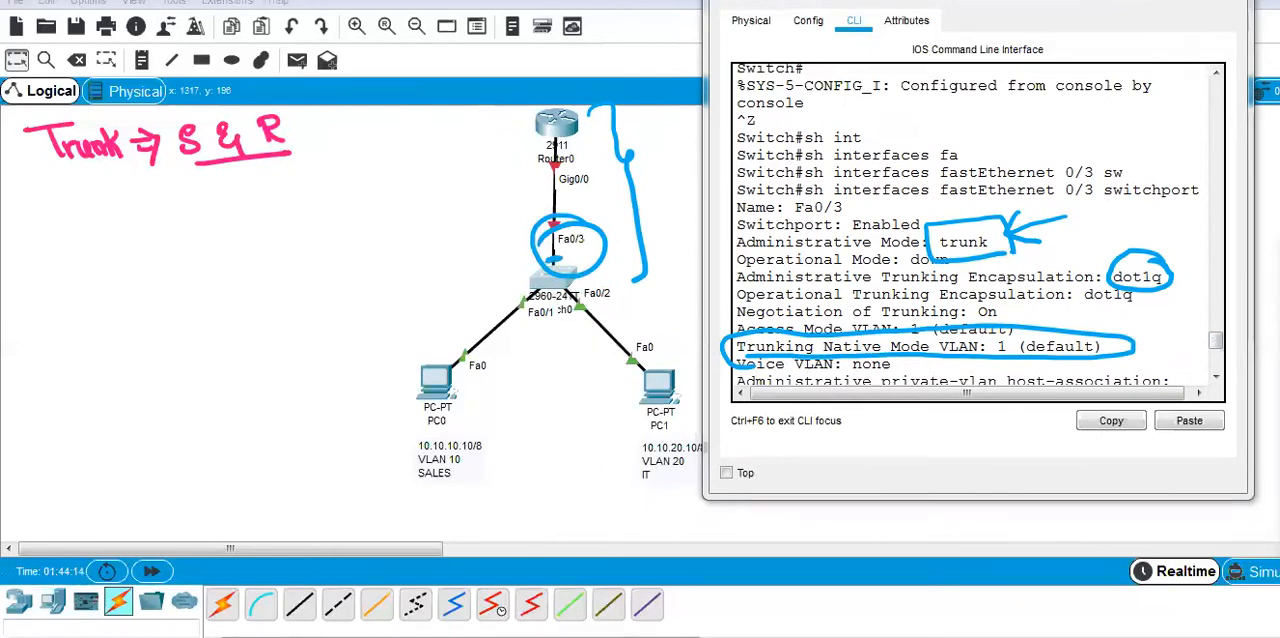
Tick the two PC links in blue and write a circled Trunk beside an arrow from the switch to the router.
left_click_drag(495, 309, 508, 326)
left_click_drag(610, 311, 592, 330)
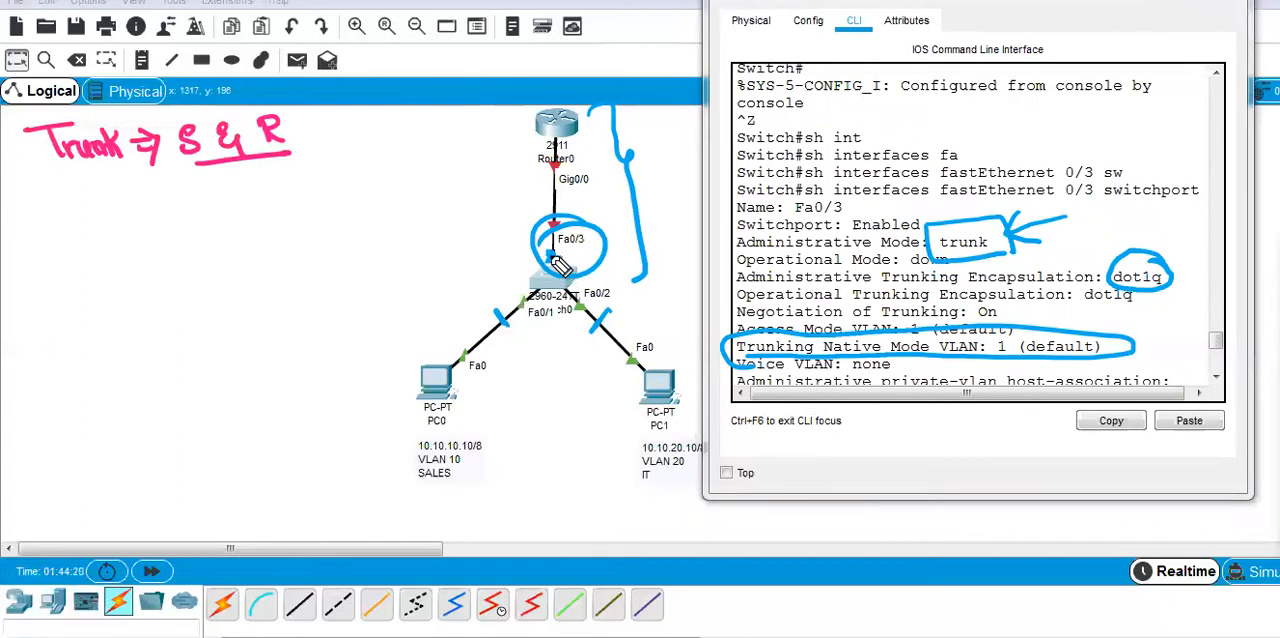
mouse_move(548, 262)
left_mouse_down()
mouse_move(530, 268)
mouse_move(486, 200)
mouse_move(523, 156)
left_mouse_up()
left_click_drag(398, 207, 432, 196)
mouse_move(418, 200)
left_mouse_down()
mouse_move(422, 228)
mouse_move(492, 196)
mouse_move(425, 148)
mouse_move(470, 245)
left_mouse_up()
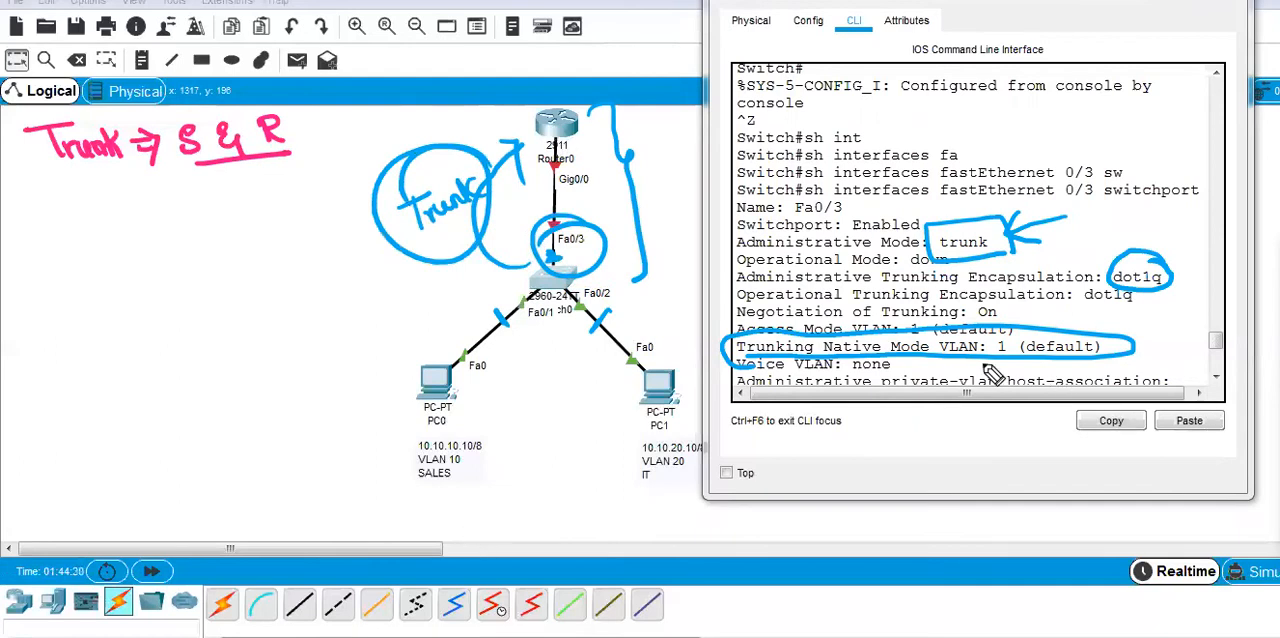
Clear all ink from the screen and close the switch's configuration window.
left_click(1279, 430)
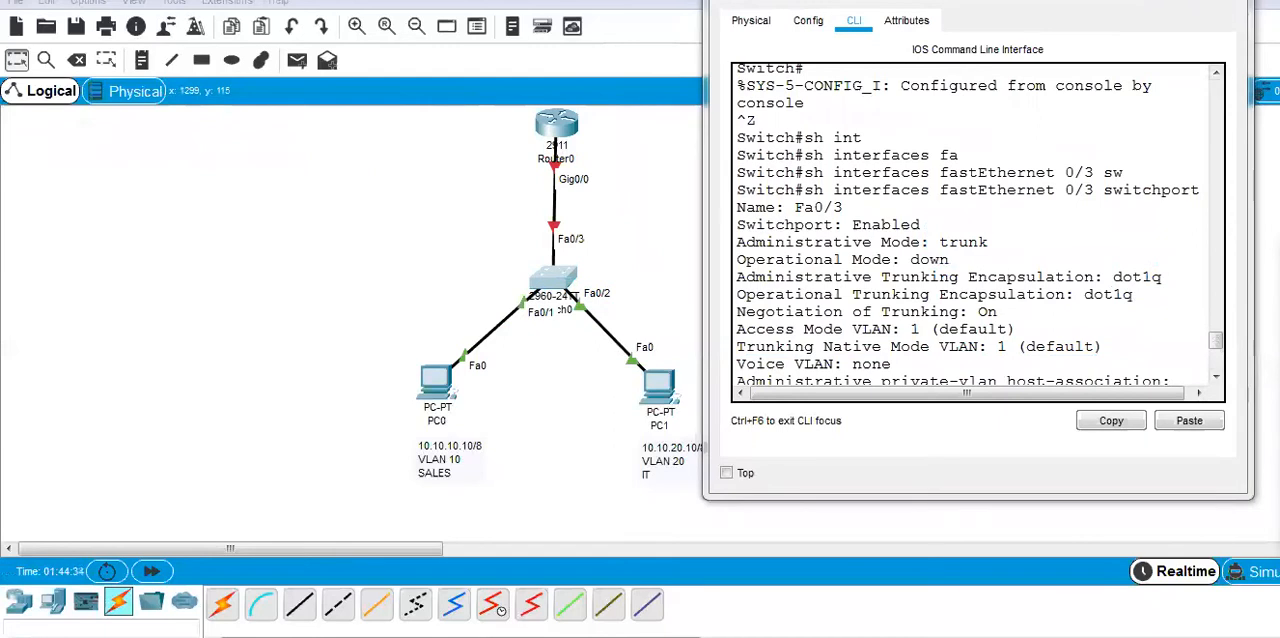
left_click(1226, 1)
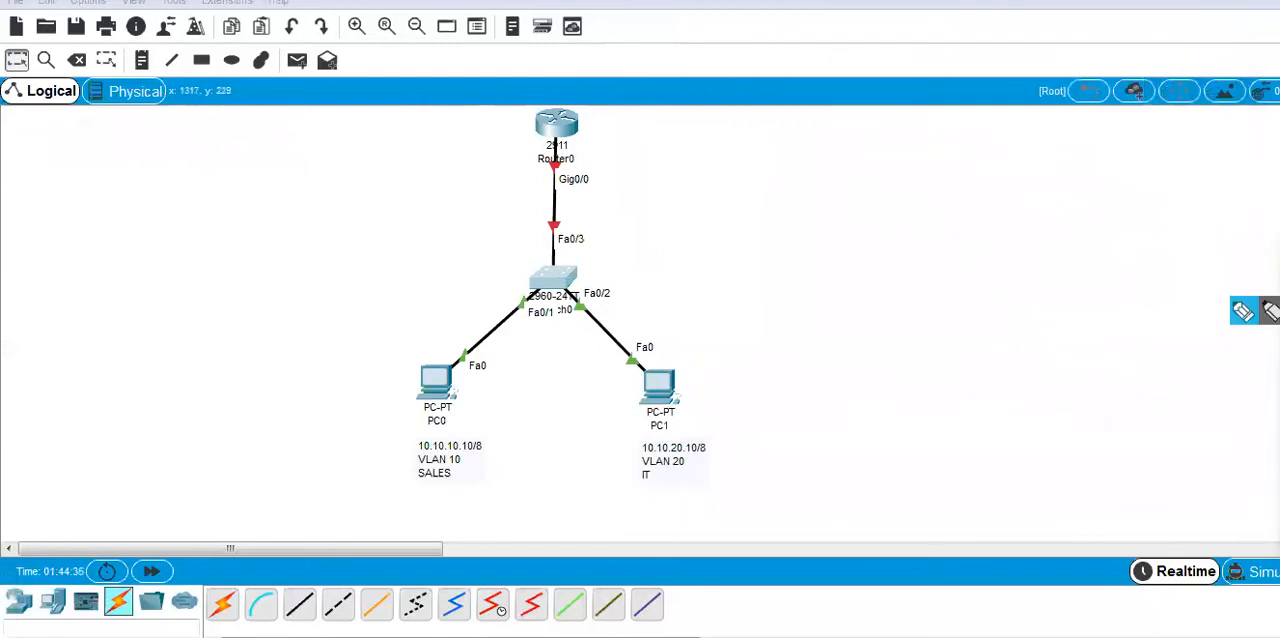
Write blue notes "1) Trunk S & R" and "2) No ip addres", and bracket the router-switch link.
left_click(1240, 313)
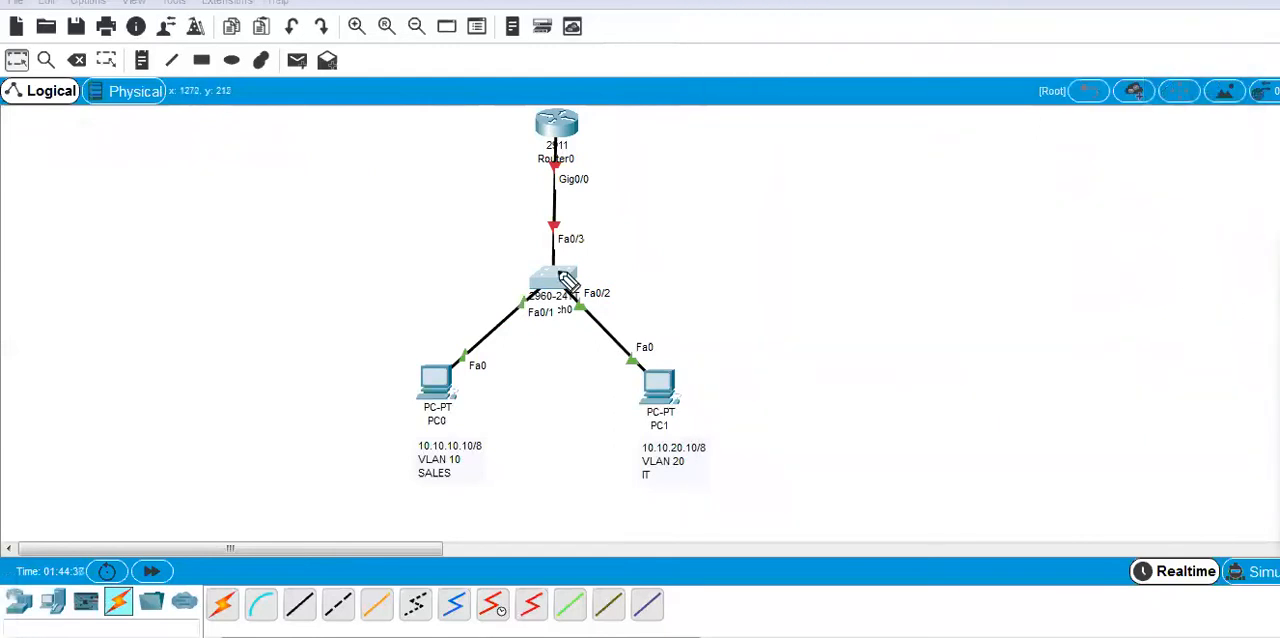
mouse_move(45, 145)
left_mouse_down()
mouse_move(86, 120)
mouse_move(118, 140)
mouse_move(180, 145)
mouse_move(203, 120)
mouse_move(263, 137)
mouse_move(320, 114)
left_mouse_up()
mouse_move(22, 186)
left_mouse_down()
mouse_move(29, 206)
mouse_move(45, 192)
mouse_move(37, 218)
left_mouse_up()
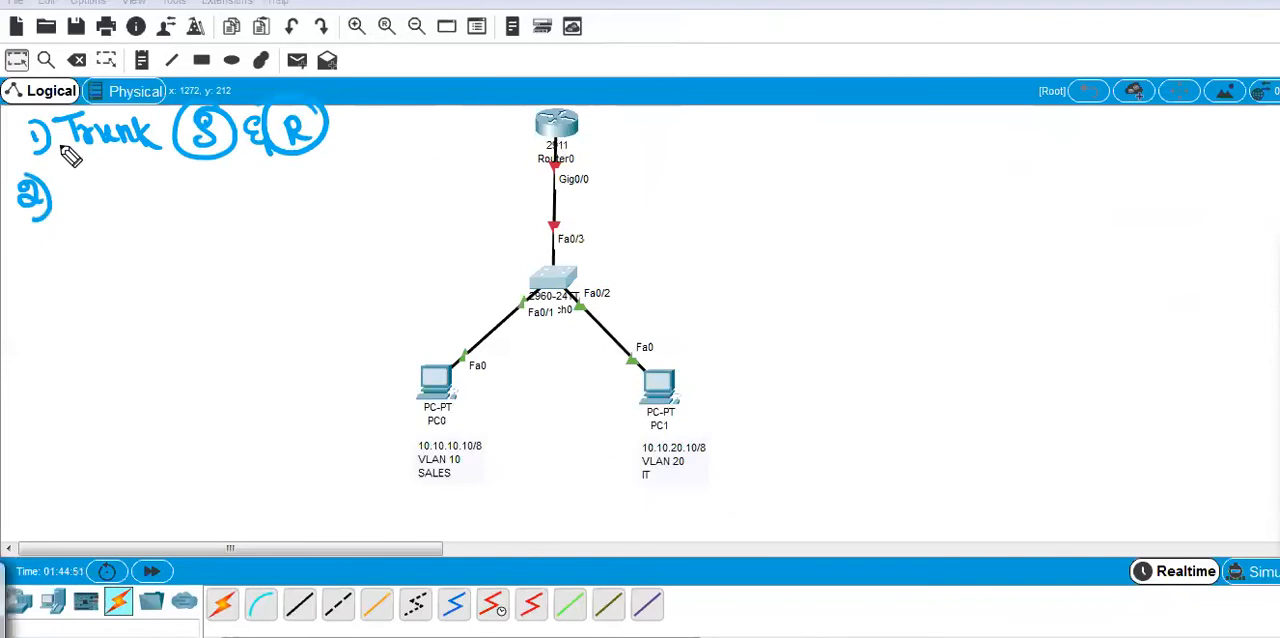
mouse_move(78, 203)
left_mouse_down()
mouse_move(155, 193)
mouse_move(171, 220)
mouse_move(229, 192)
mouse_move(309, 200)
left_mouse_up()
mouse_move(530, 140)
left_mouse_down()
mouse_move(526, 238)
mouse_move(549, 250)
left_mouse_up()
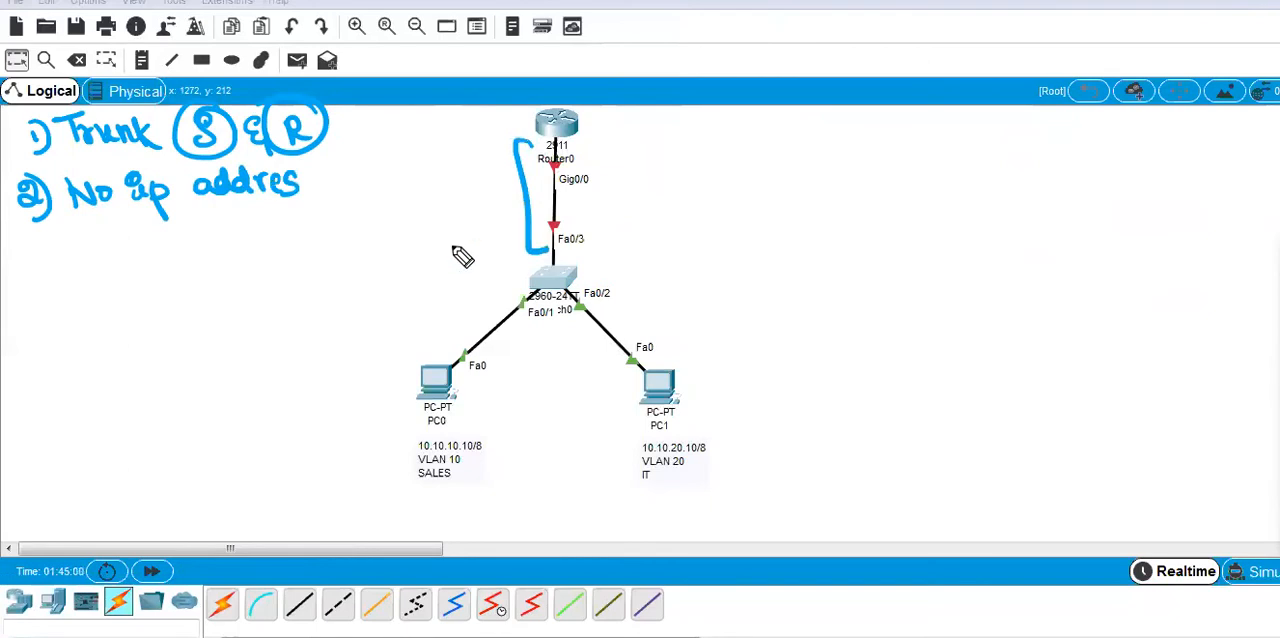
Add a blue "no shut" line under the notes with an arrow towards the router-switch link.
mouse_move(95, 243)
left_mouse_down()
mouse_move(77, 249)
mouse_move(160, 255)
mouse_move(220, 240)
mouse_move(258, 251)
mouse_move(272, 230)
left_mouse_up()
mouse_move(310, 215)
left_mouse_down()
mouse_move(466, 180)
mouse_move(506, 157)
mouse_move(488, 190)
left_mouse_up()
left_click(1260, 322)
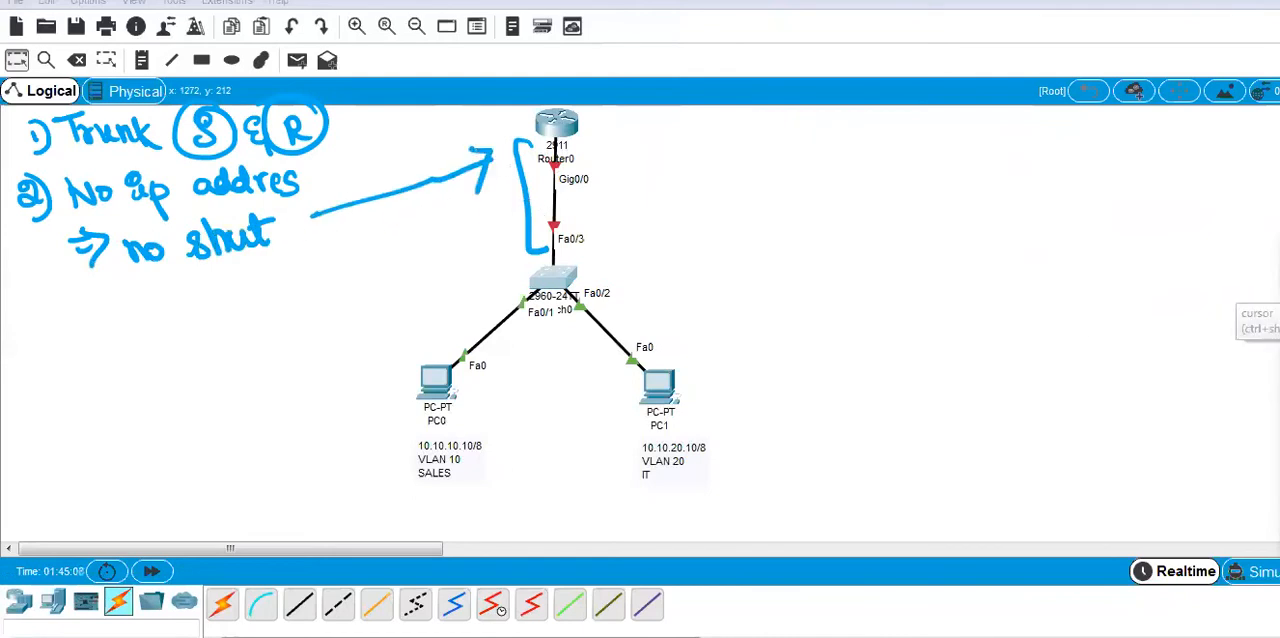
Open Router0's command line and answer n to the initial configuration dialog.
left_click(560, 125)
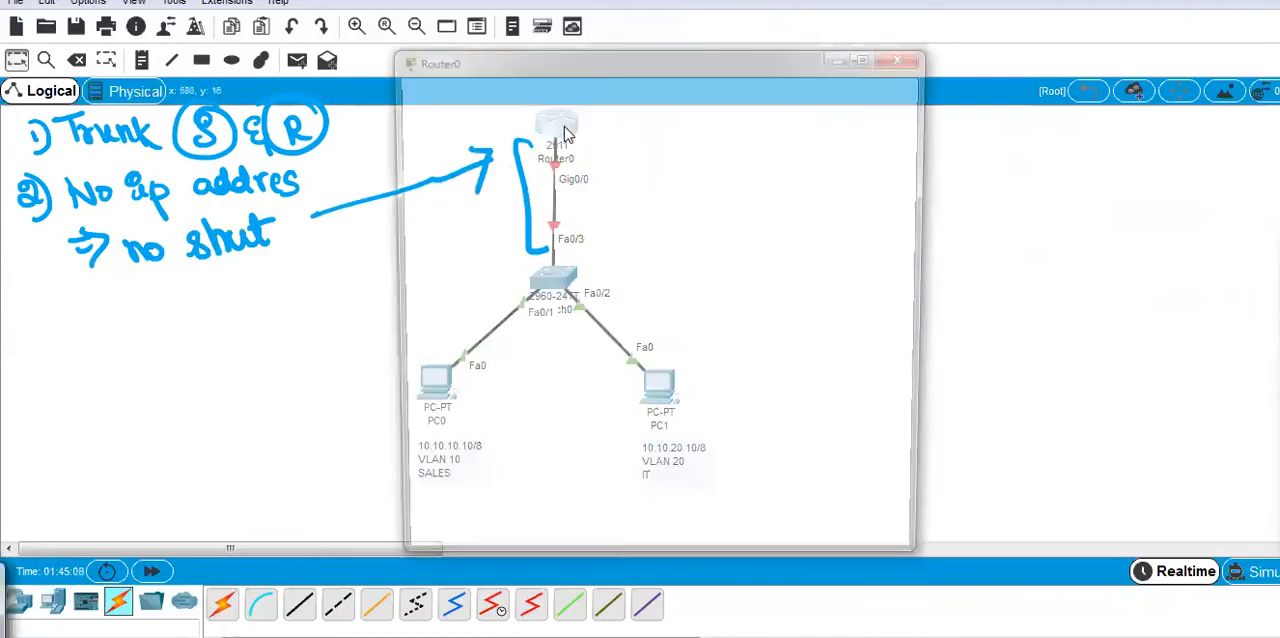
left_click_drag(614, 58, 899, 18)
left_click(825, 55)
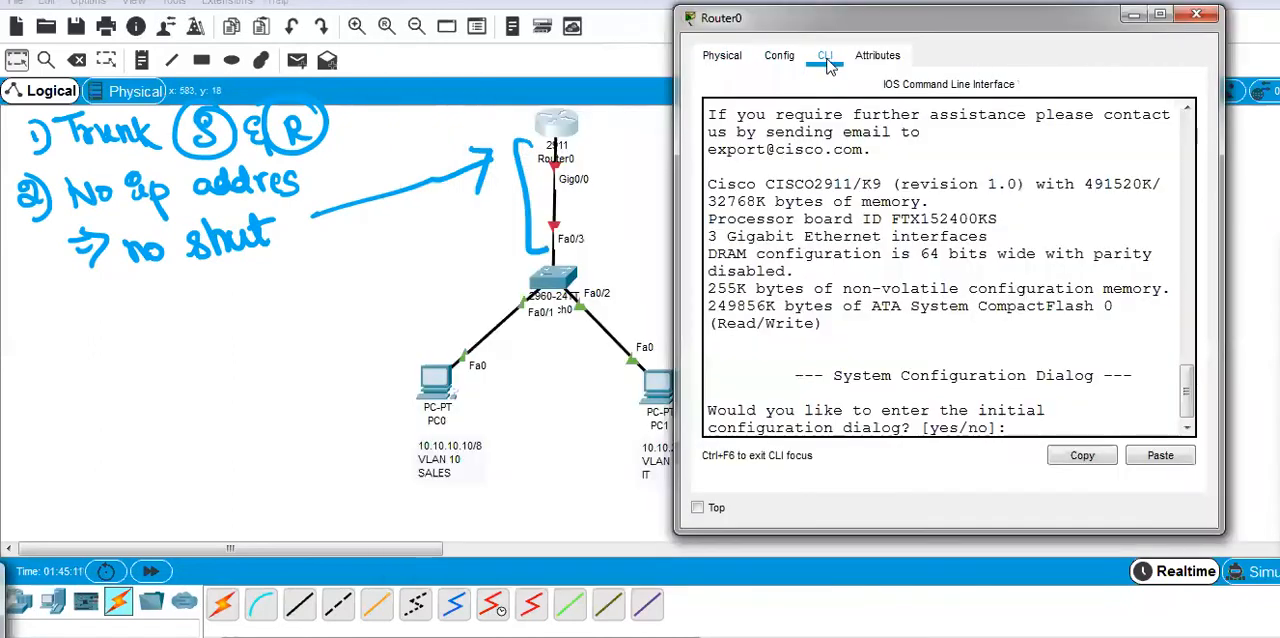
left_click_drag(1020, 420, 1048, 428)
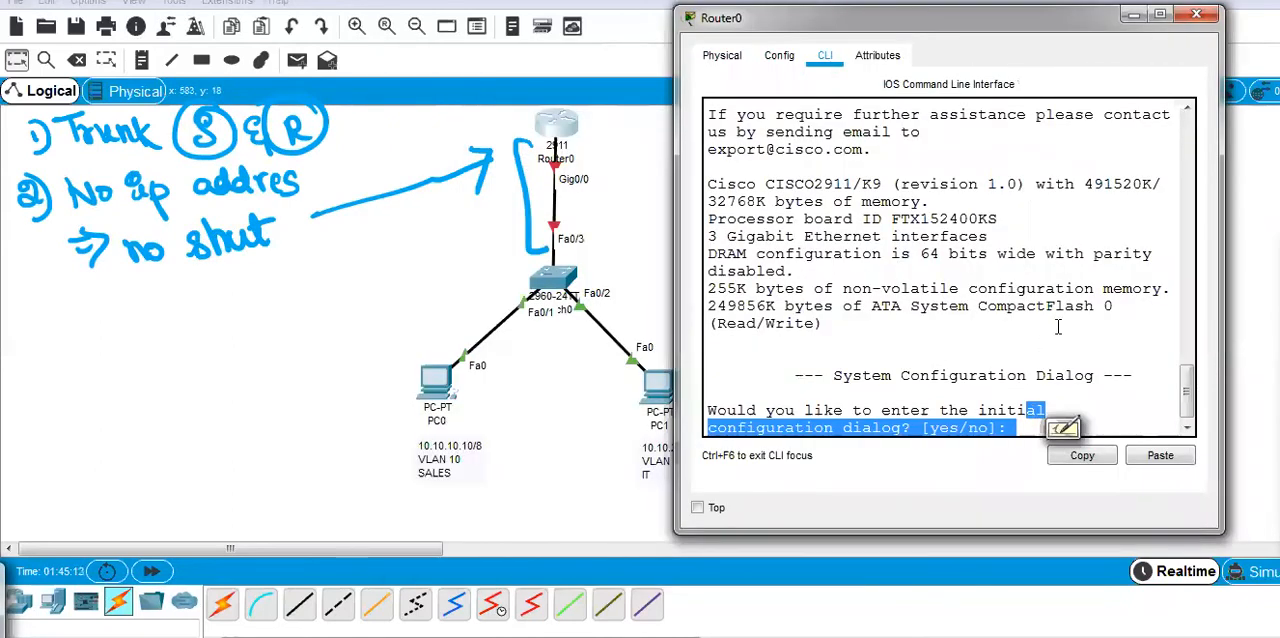
left_click(1027, 427)
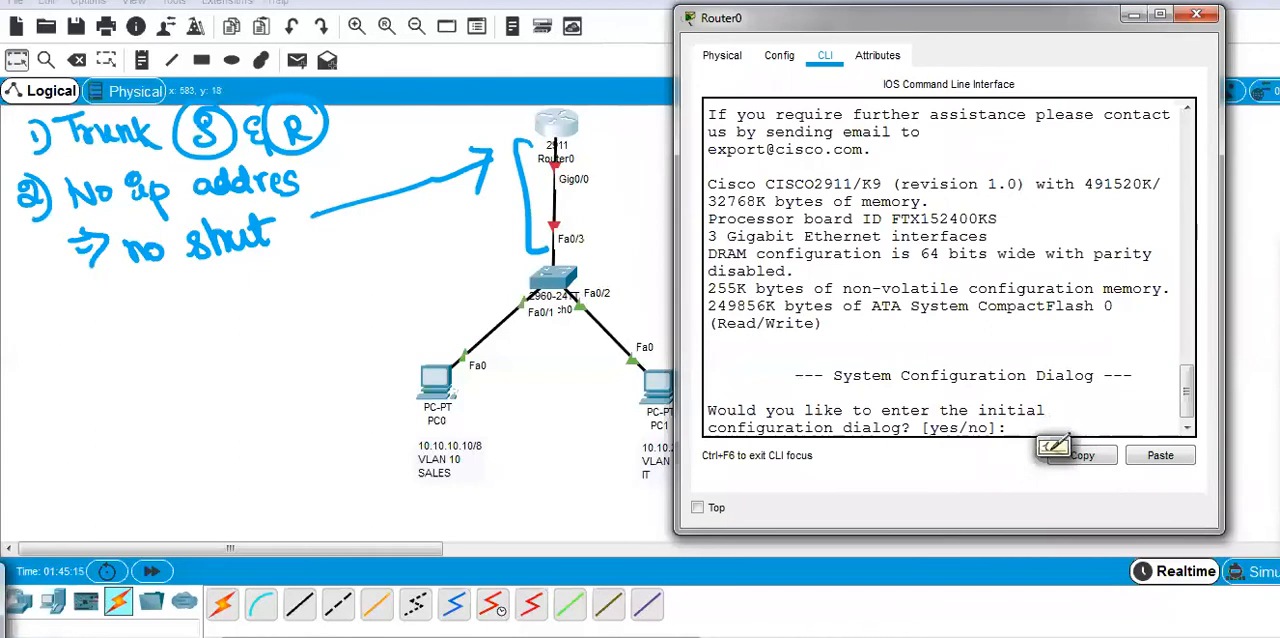
type("n")
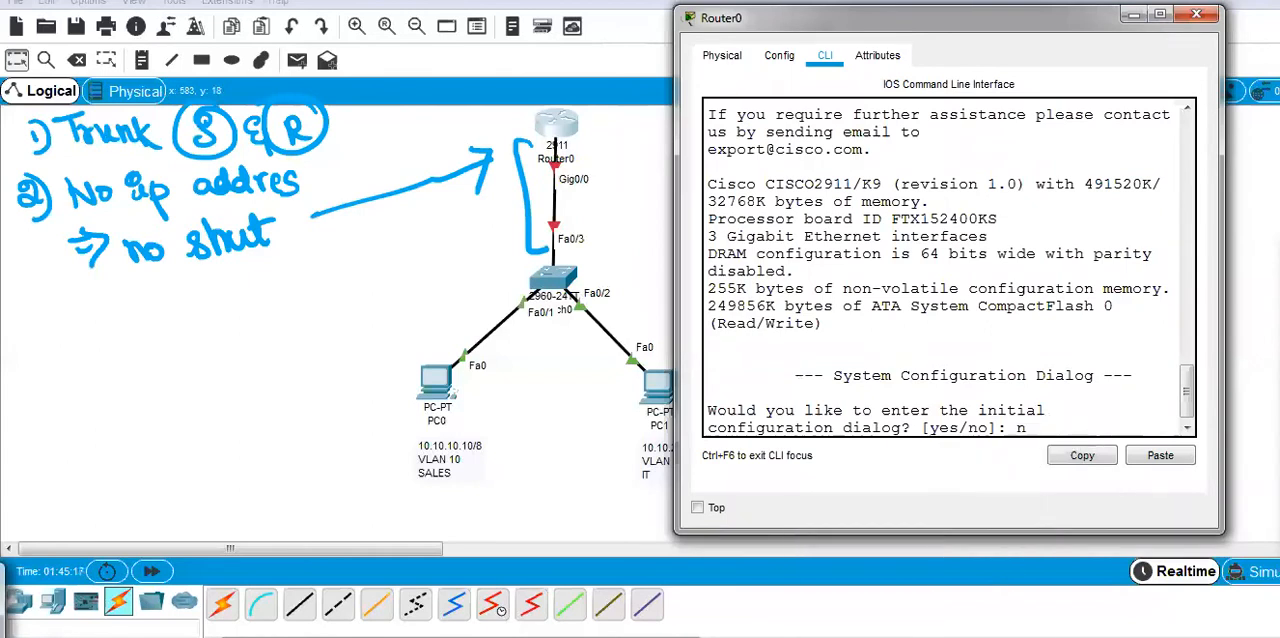
key("Return")
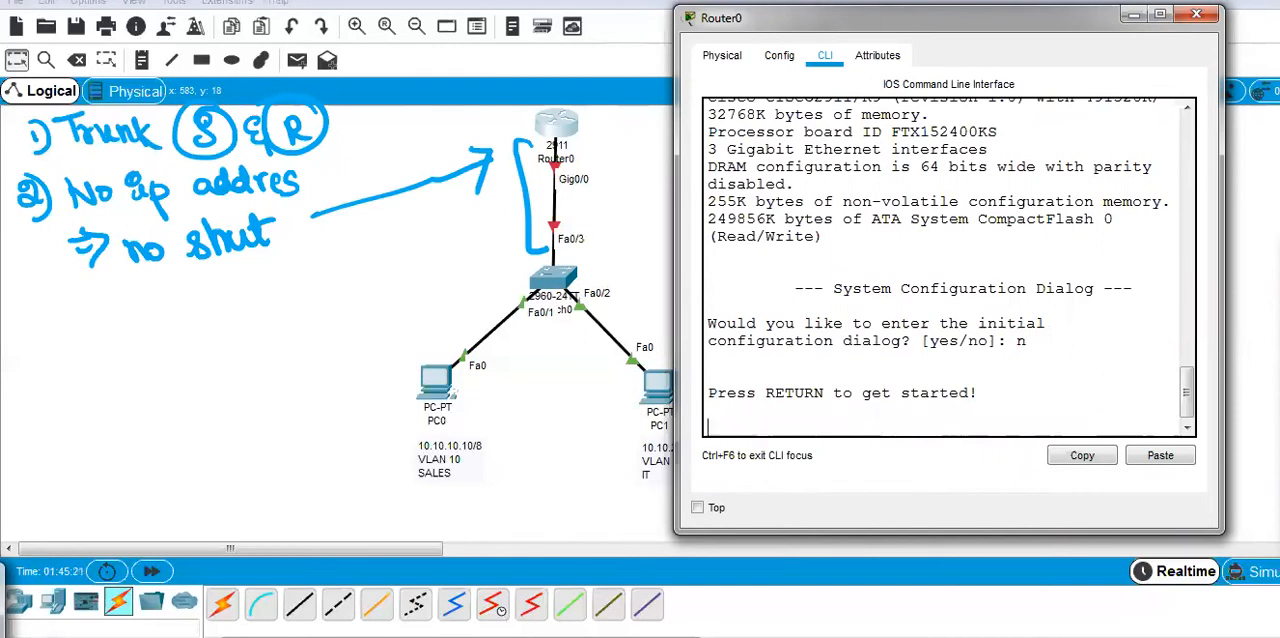
Start the router console session, enter privileged mode with en, and enter terminal configuration mode with conf.
key("Return")
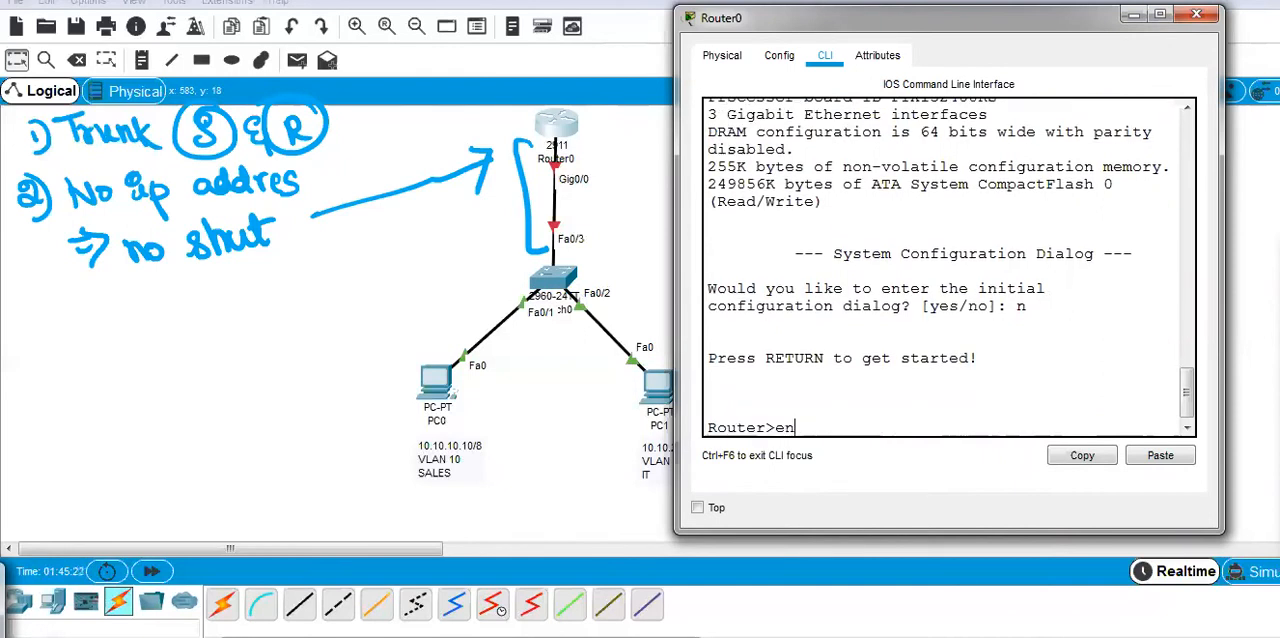
type("en")
key("Return")
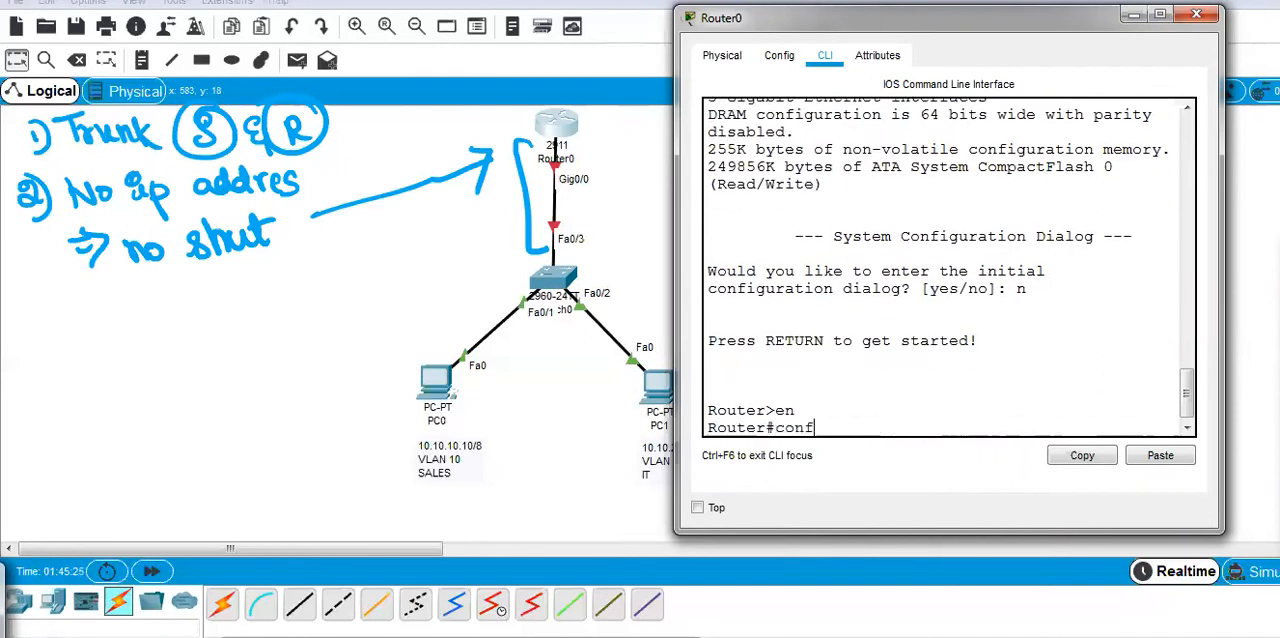
type("conf")
key("Return")
key("Return")
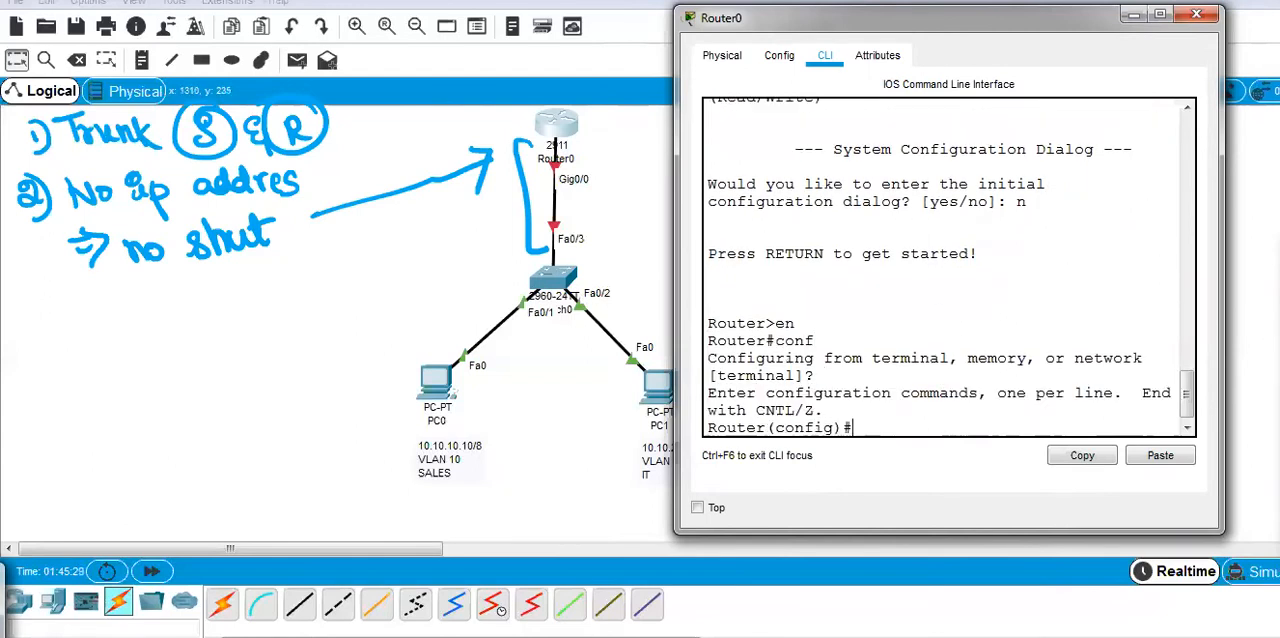
Circle the router's Gig0/0 label in blue and enter configuration mode for interface gigabitEthernet 0/0.
left_click(1247, 324)
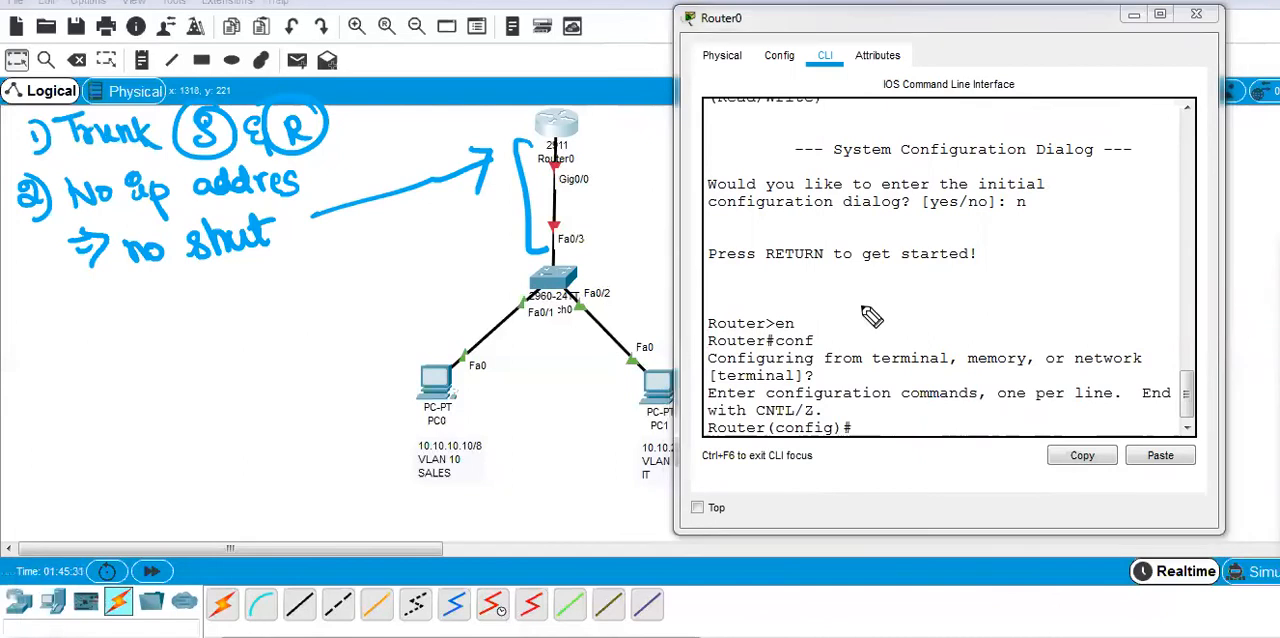
mouse_move(597, 162)
left_mouse_down()
mouse_move(556, 190)
mouse_move(595, 205)
mouse_move(602, 160)
left_mouse_up()
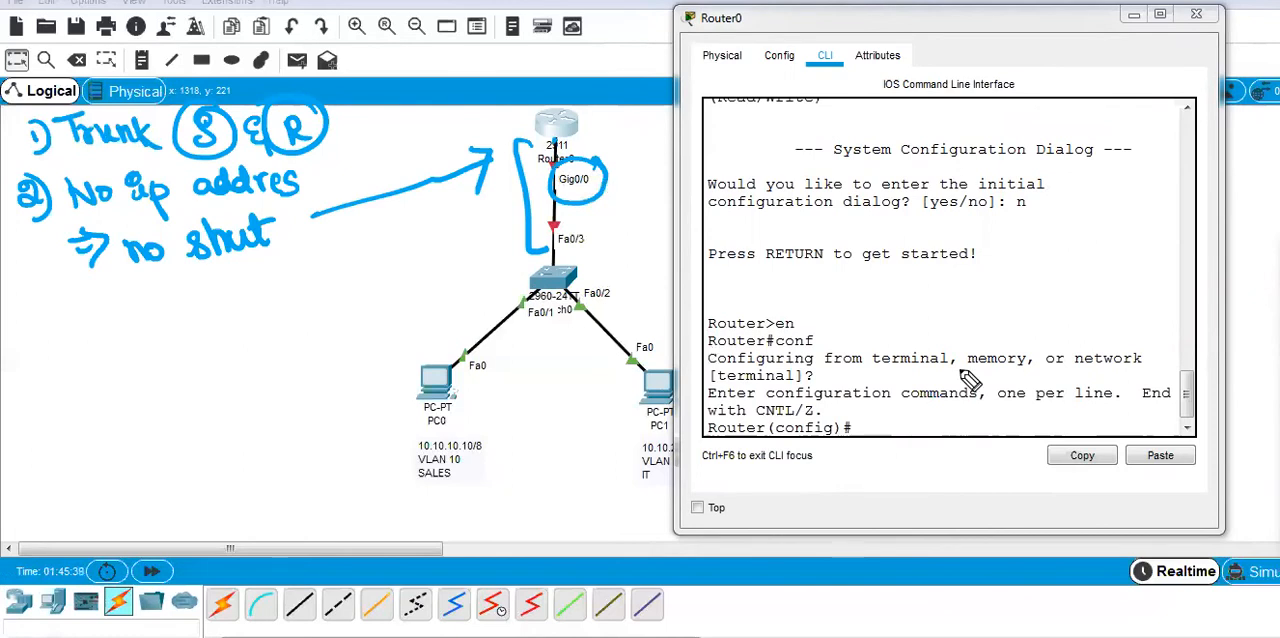
left_click(861, 430)
type("int")
key("Tab")
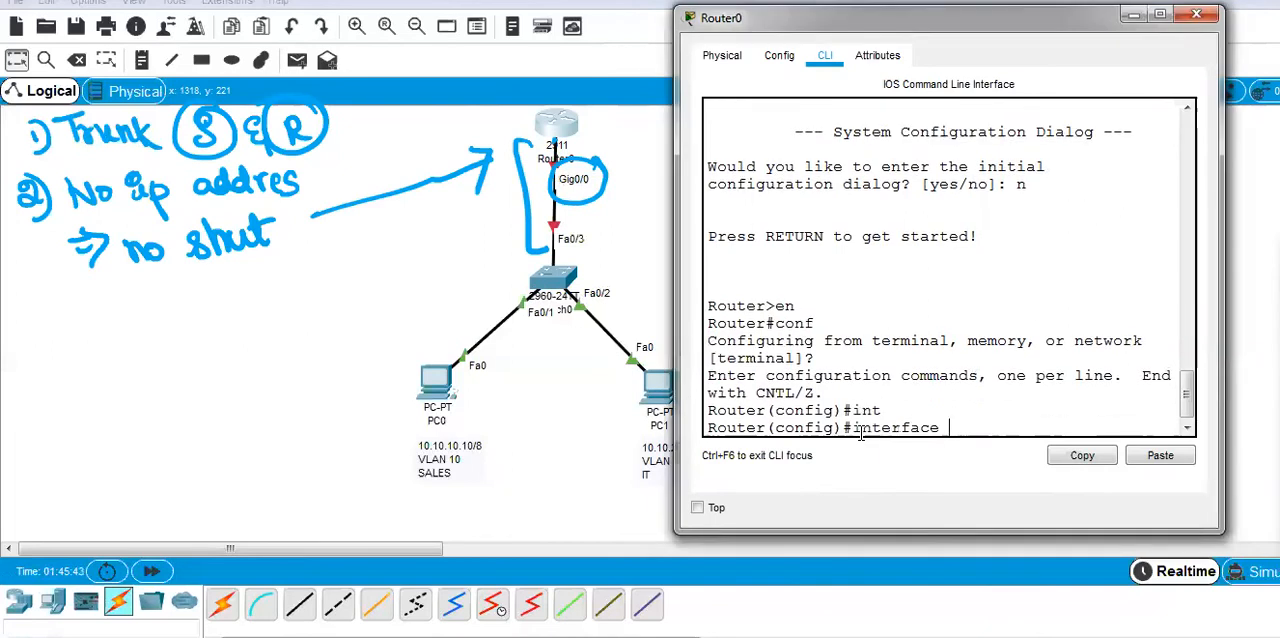
type("gi")
key("Tab")
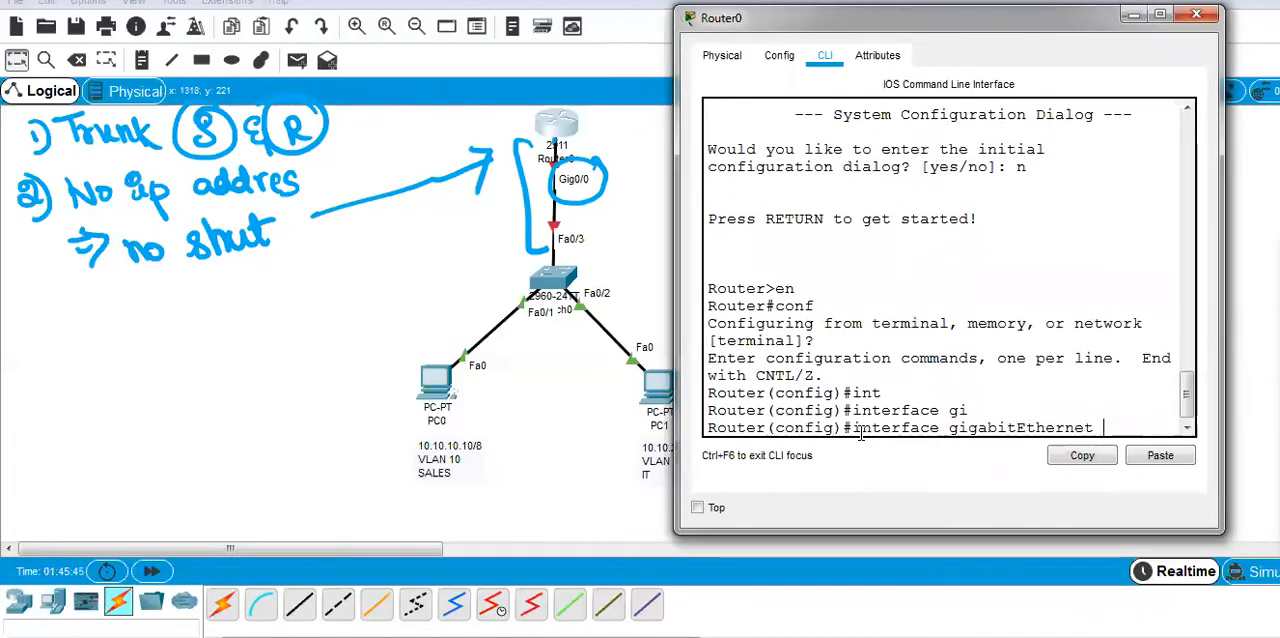
type("0/")
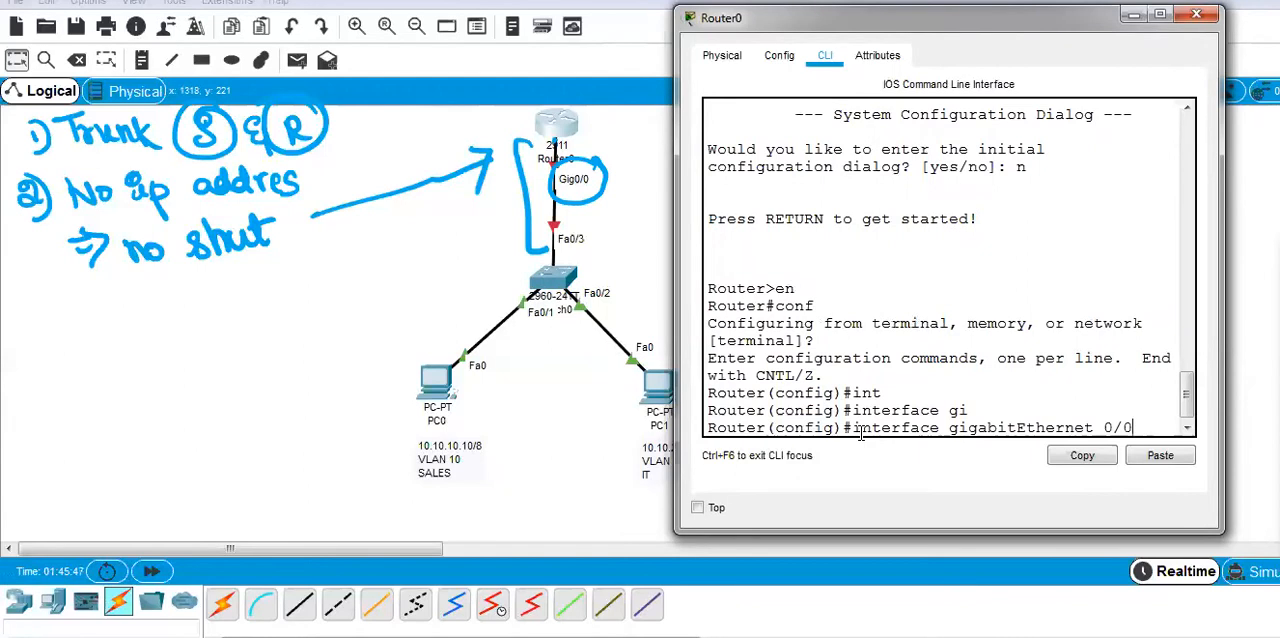
type("0")
key("Return")
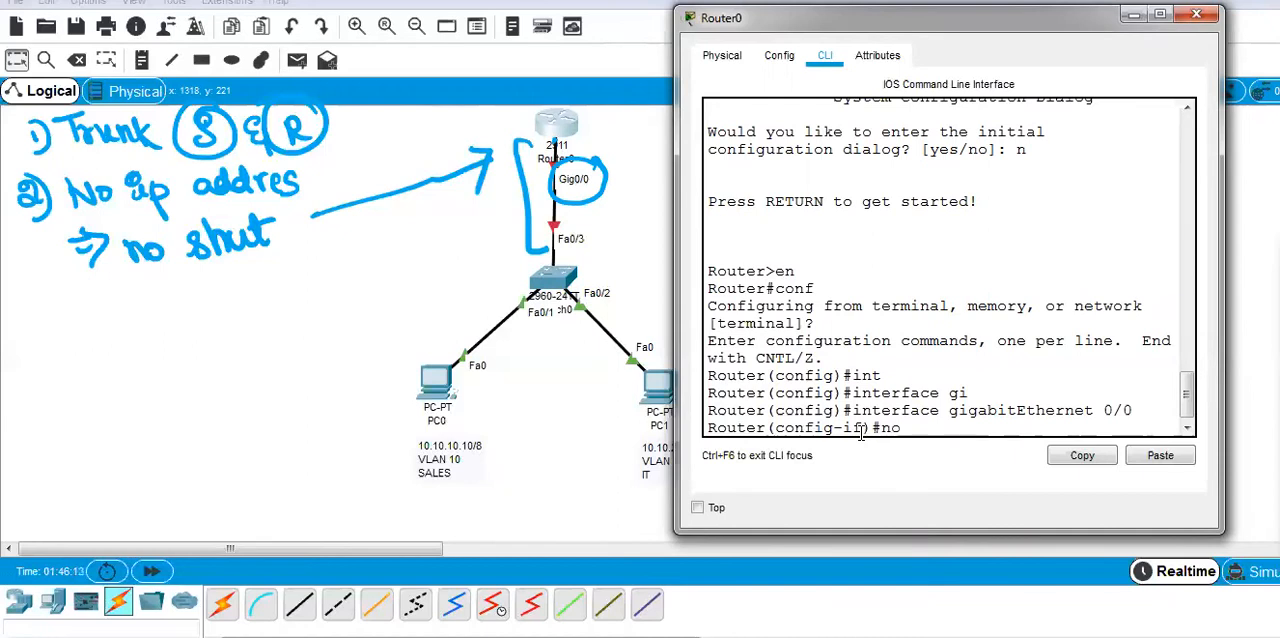
Run no ip address on the router's gigabitEthernet 0/0 interface.
type("ip")
key("Tab")
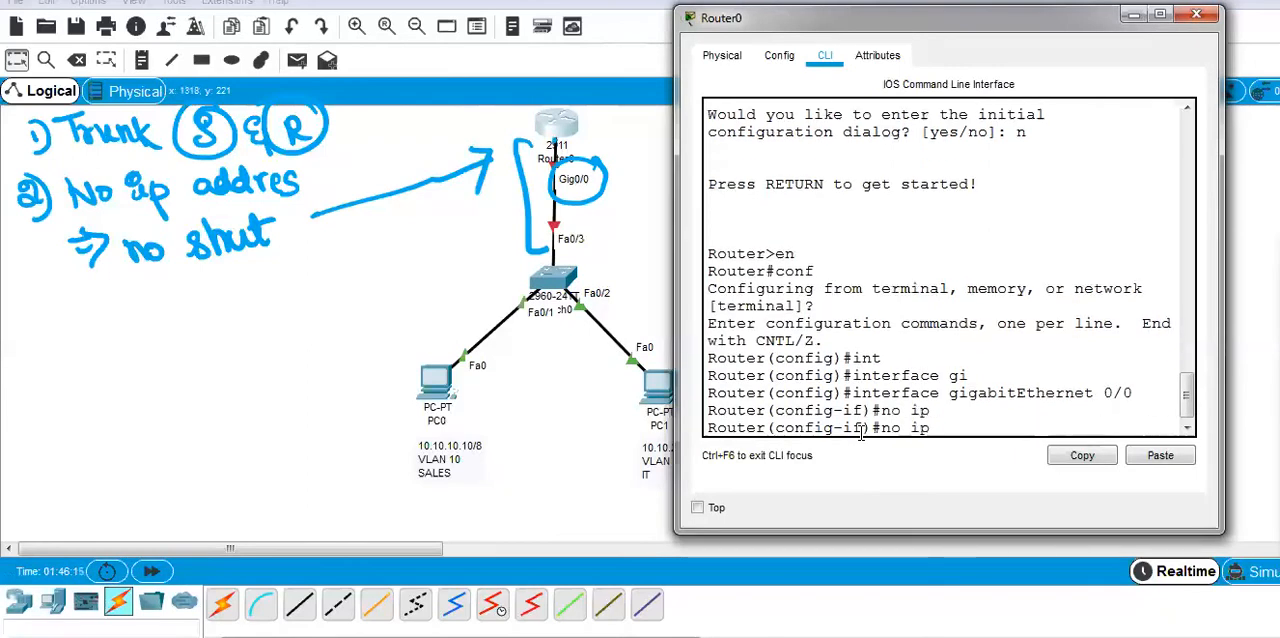
type("a")
key("Tab")
type("d")
key("Tab")
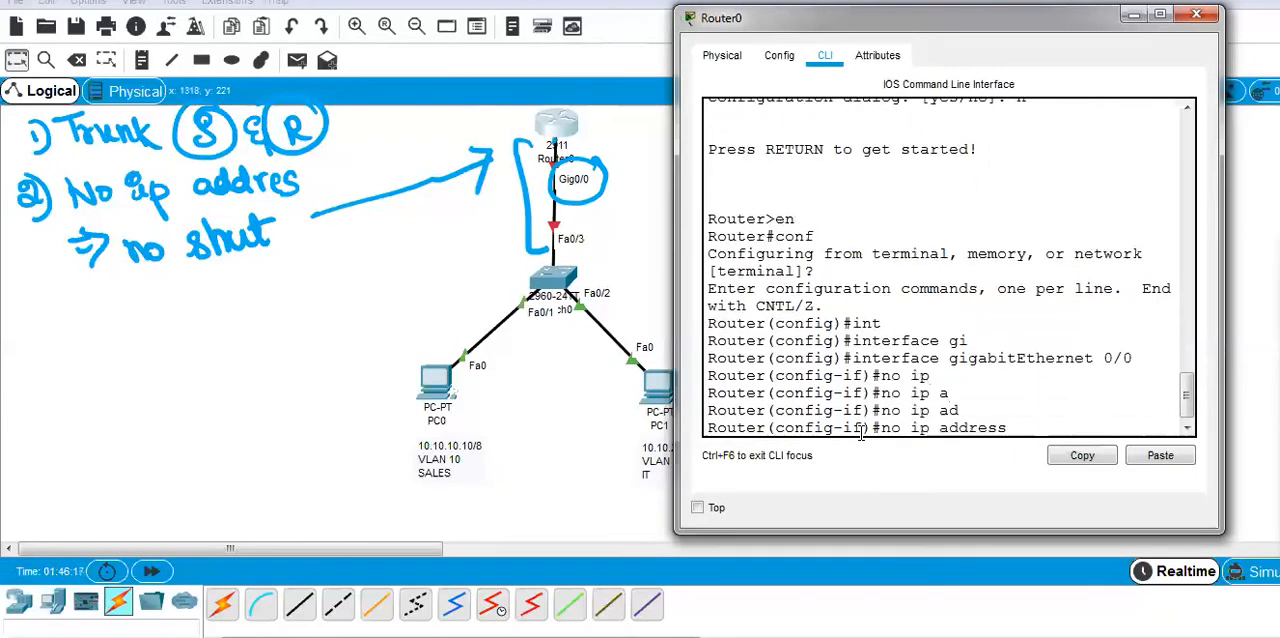
key("Return")
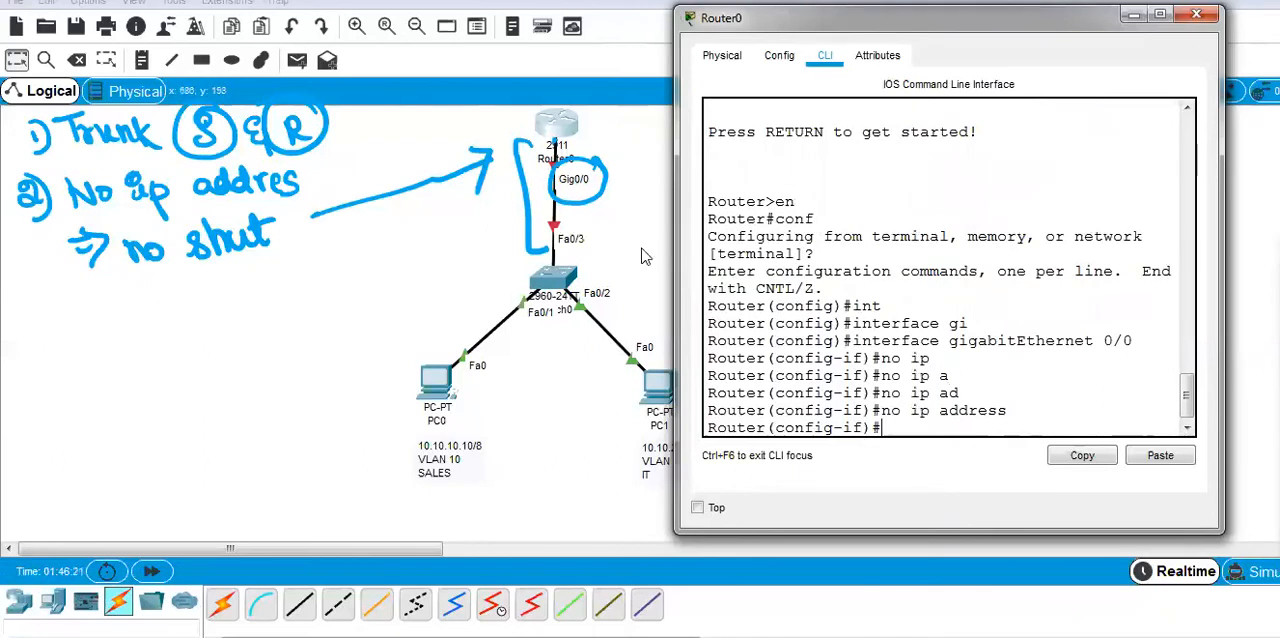
Draw a blue brace beside the router-switch link and tick the router's Gig0/0 port.
left_click(1240, 313)
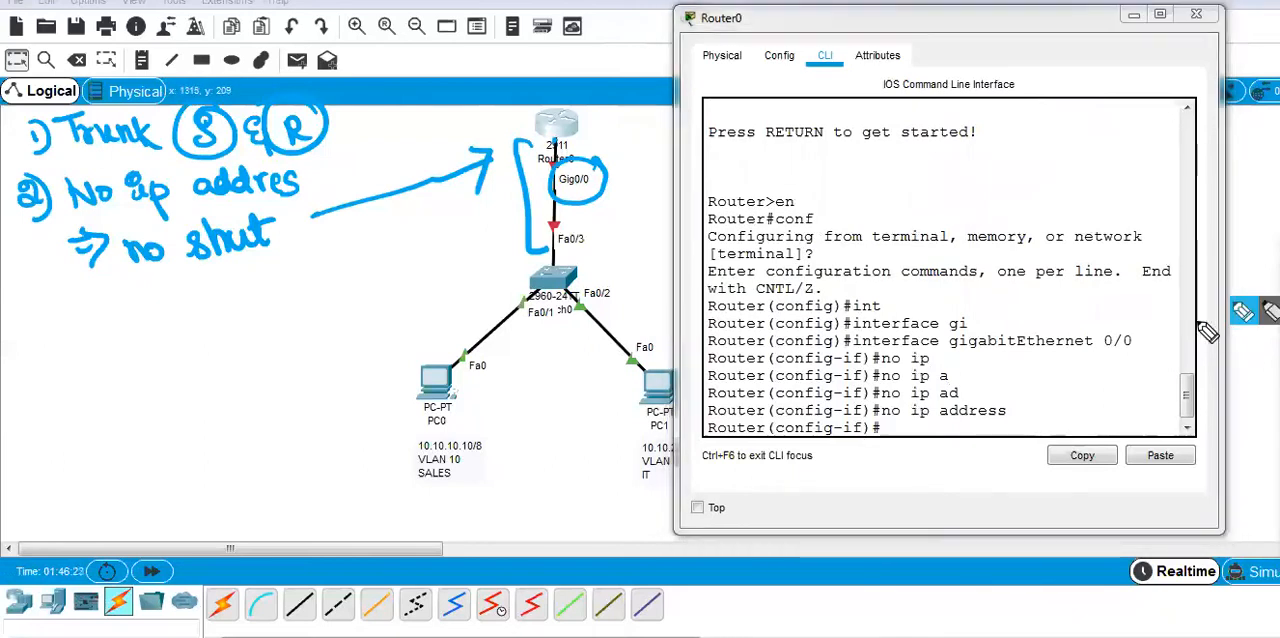
mouse_move(603, 137)
left_mouse_down()
mouse_move(668, 285)
mouse_move(632, 289)
left_mouse_up()
left_click_drag(569, 209, 611, 194)
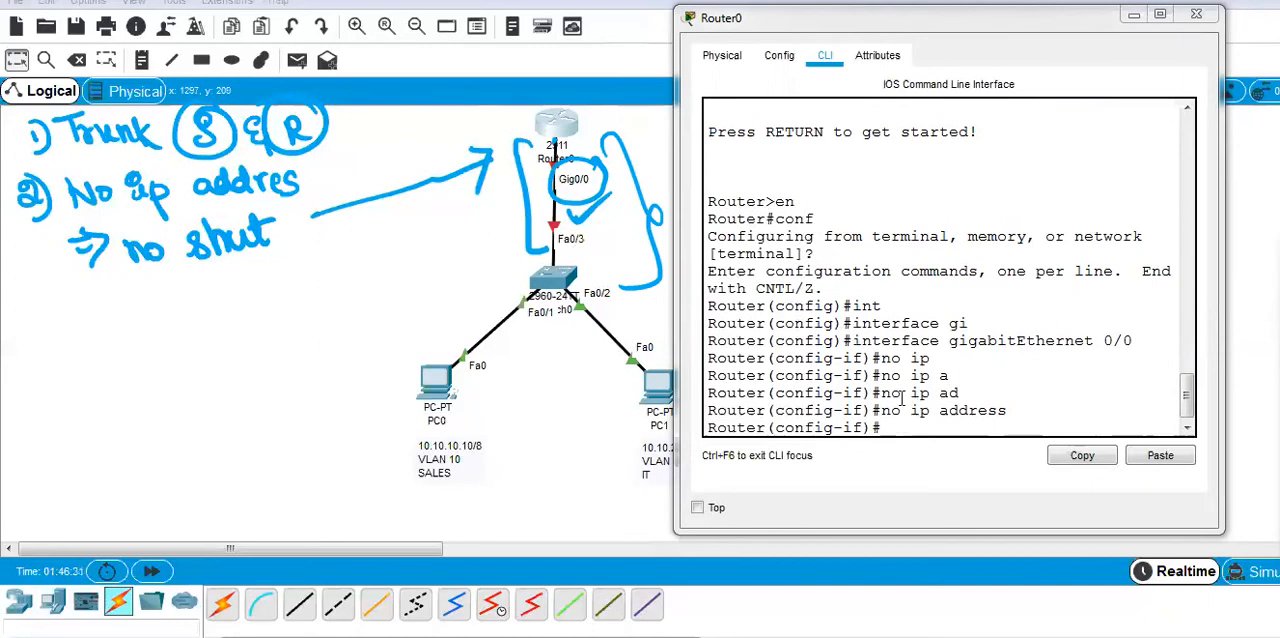
Enable the router's gigabitEthernet 0/0 interface with no shutdown.
type("n")
type("o shut")
key("Tab")
key("Return")
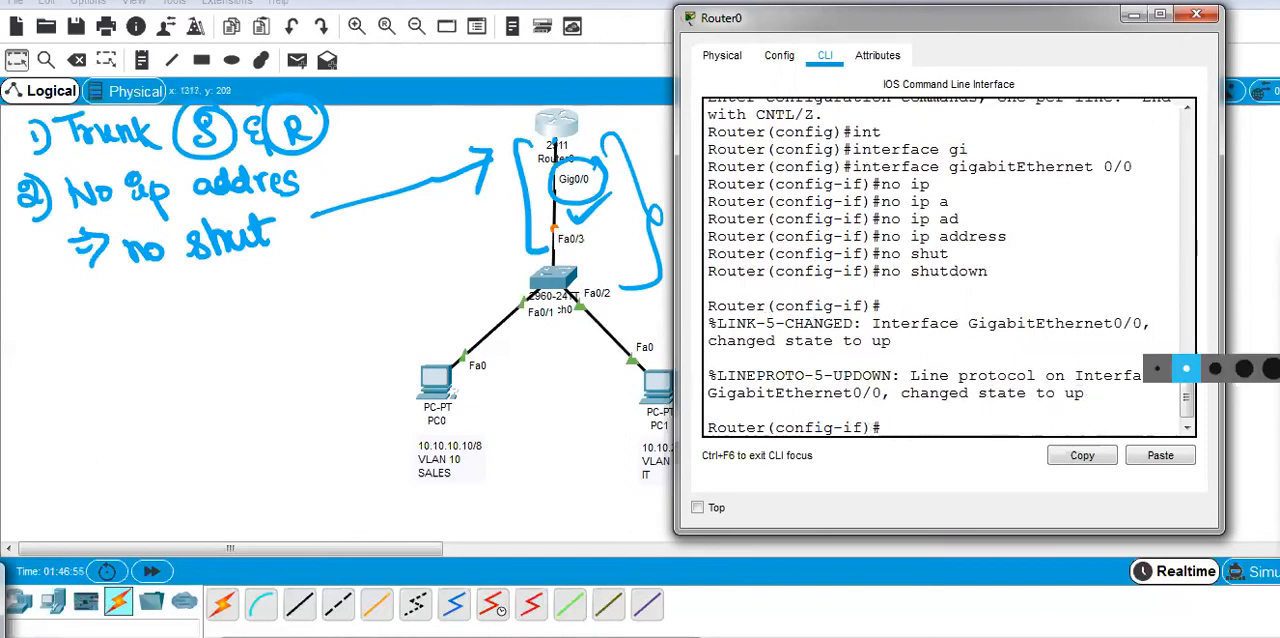
Clear the ink and mark PC0, PC1 and the router's Gig0/0 port with blue circles.
left_click(1257, 435)
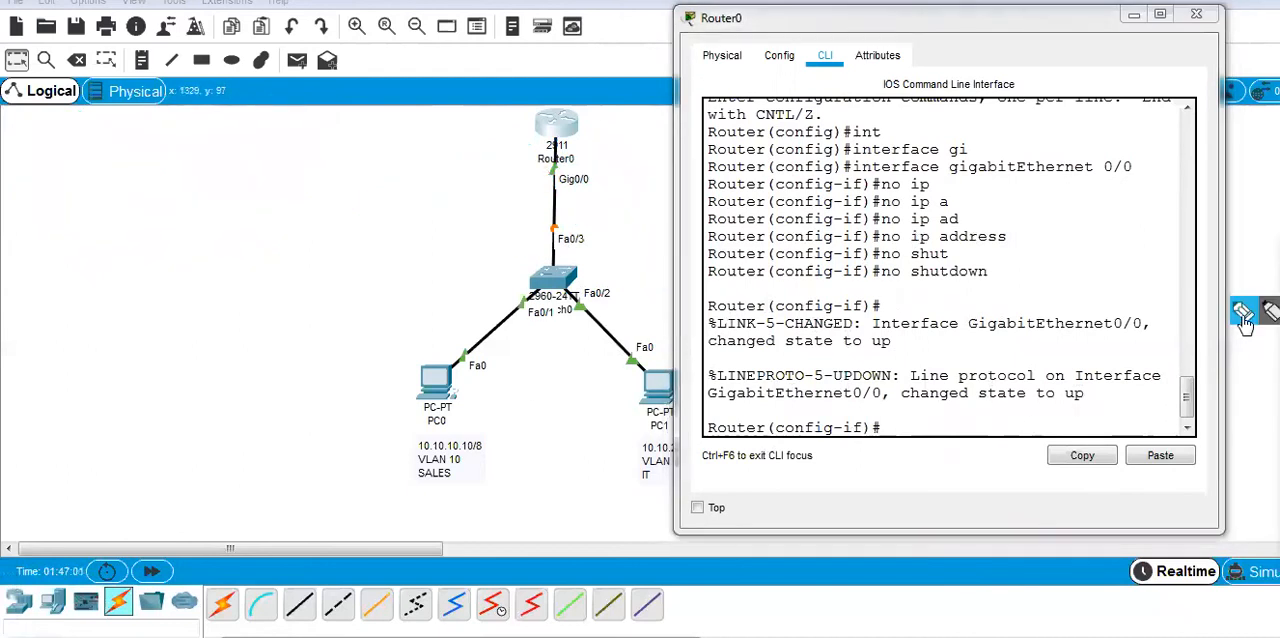
mouse_move(450, 373)
left_mouse_down()
mouse_move(432, 448)
mouse_move(465, 352)
left_mouse_up()
mouse_move(668, 358)
left_mouse_down()
mouse_move(680, 432)
mouse_move(690, 365)
mouse_move(625, 345)
left_mouse_up()
left_click_drag(402, 389, 378, 399)
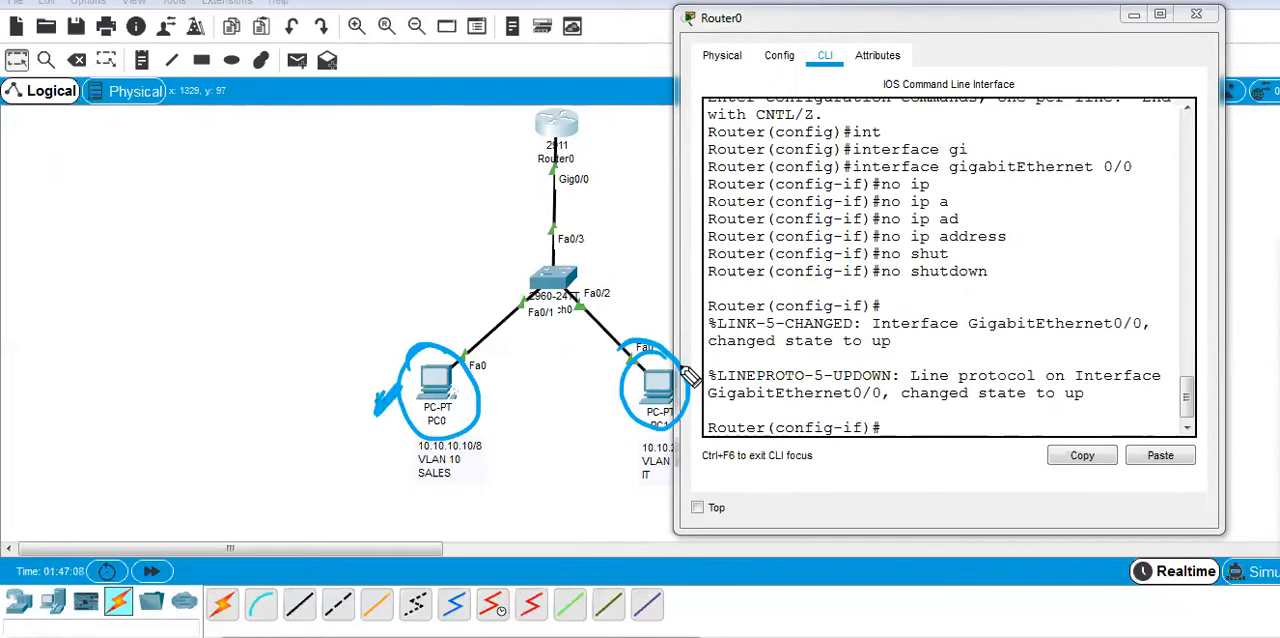
mouse_move(636, 418)
left_mouse_down()
mouse_move(616, 404)
mouse_move(648, 405)
left_mouse_up()
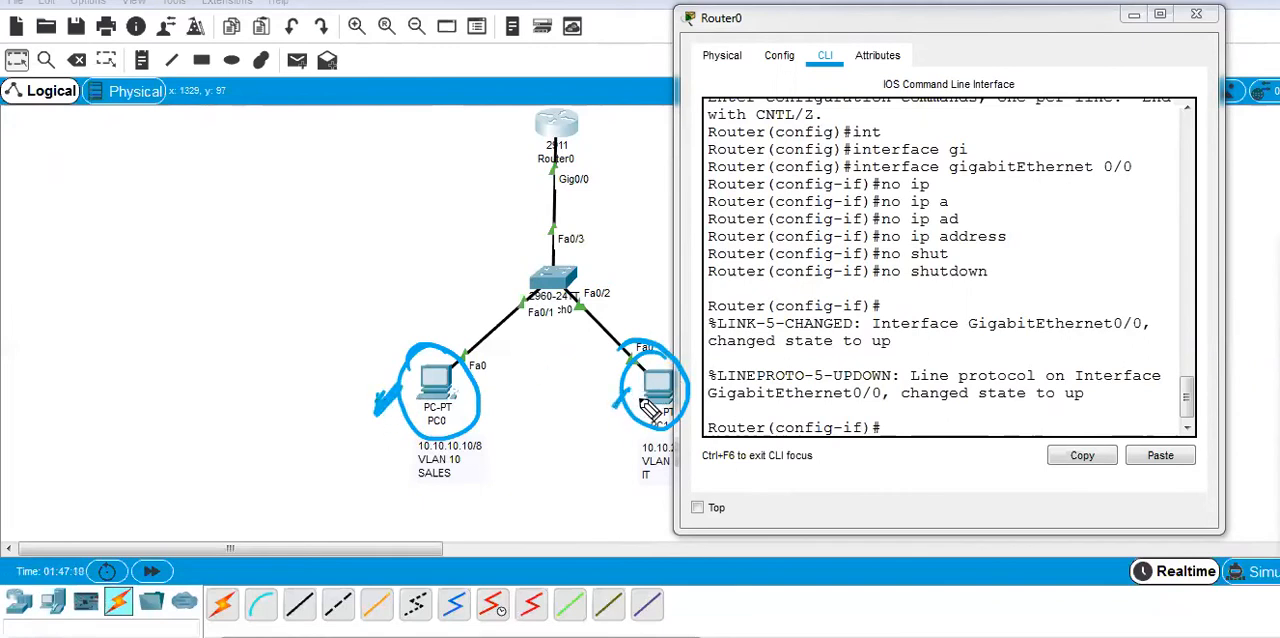
left_click_drag(1030, 18, 1042, 4)
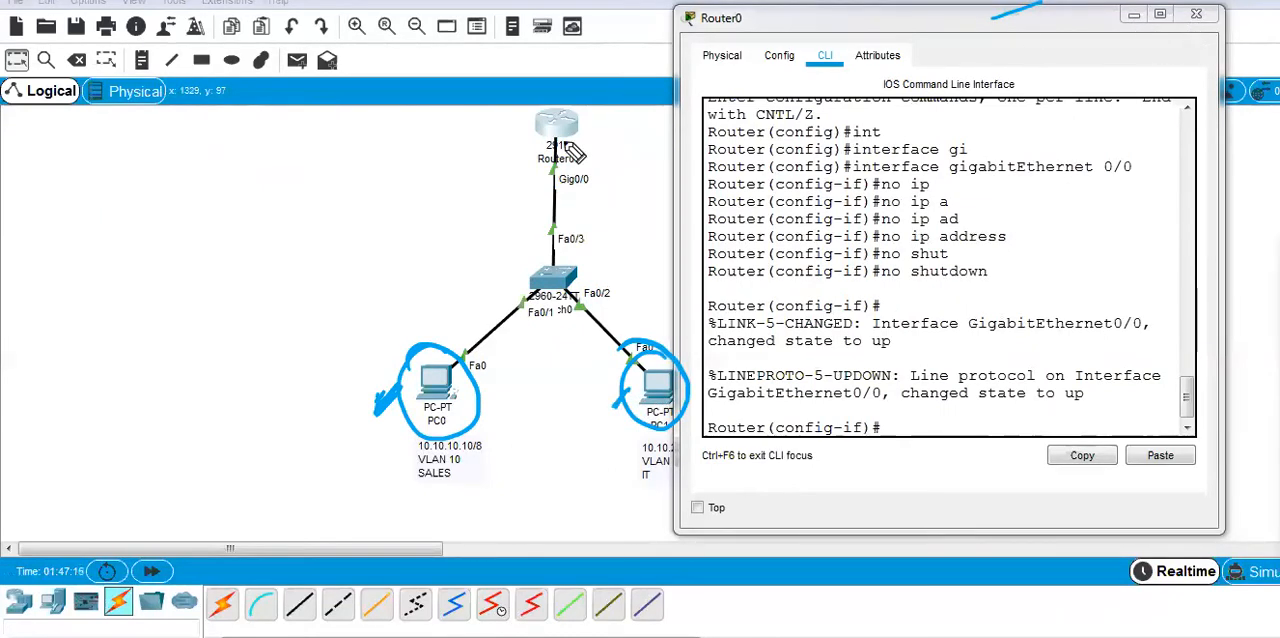
mouse_move(572, 153)
left_mouse_down()
mouse_move(550, 198)
mouse_move(600, 210)
mouse_move(600, 168)
mouse_move(558, 195)
left_mouse_up()
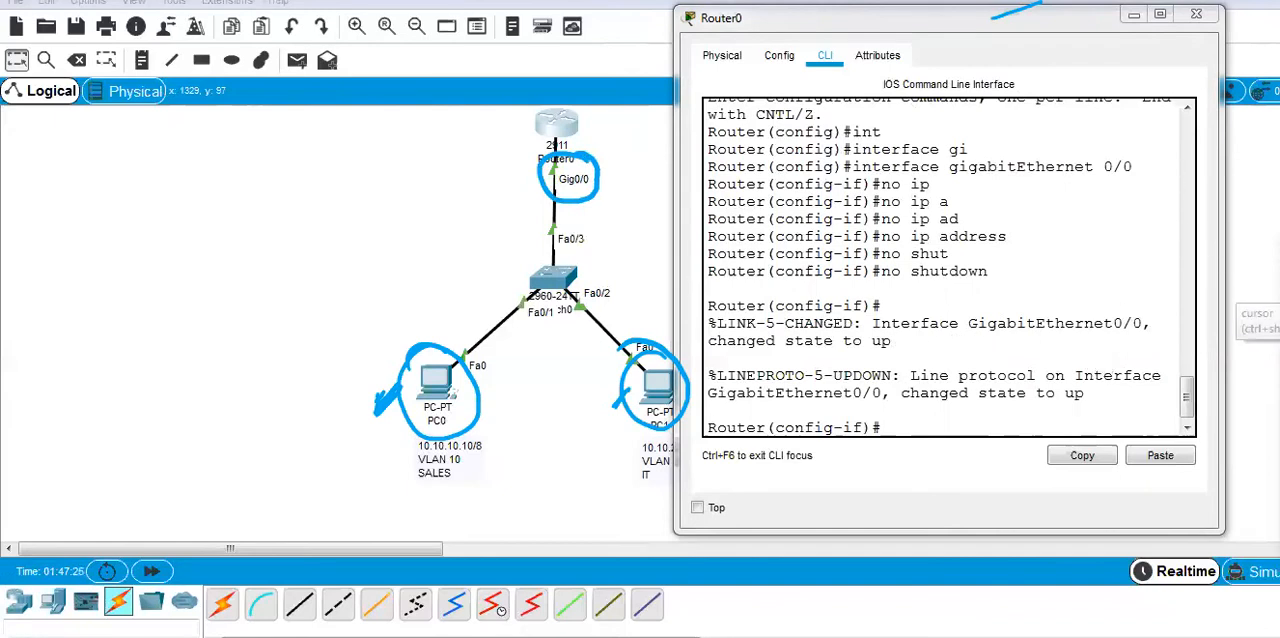
Close the router's configuration window and clear all ink from the topology.
left_click(1196, 14)
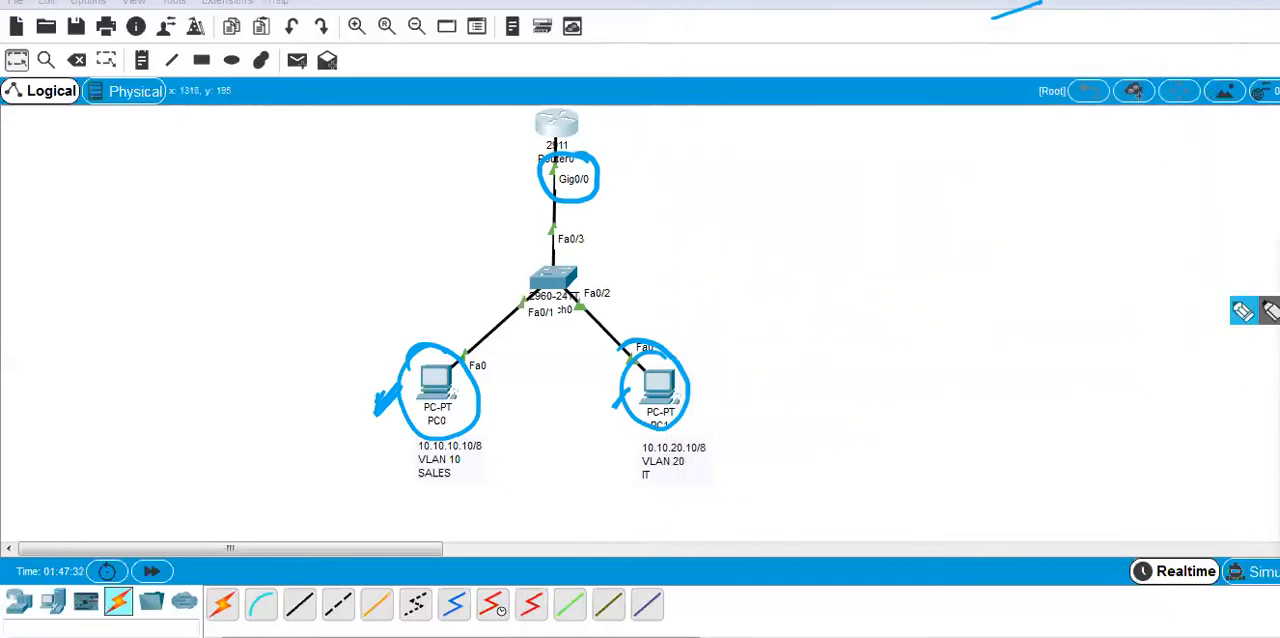
left_click(1278, 428)
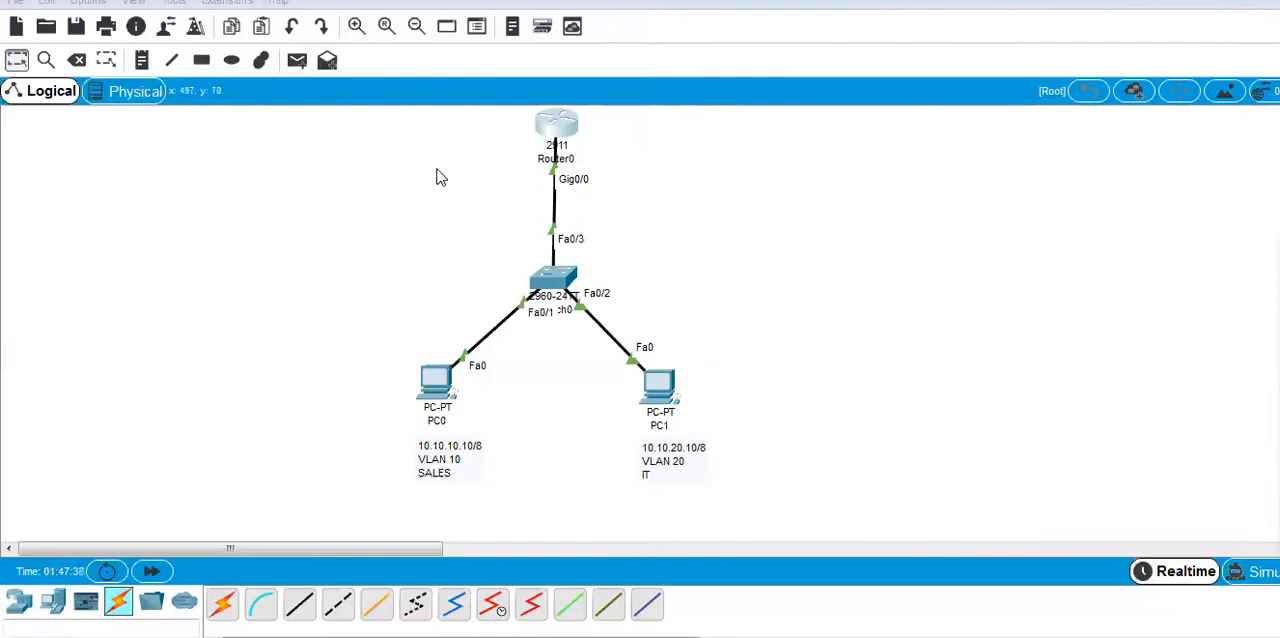
Add a text note beside the router, on PC0's side, reading 10.10.10.1/24, VLAN and Gi0/0.10 on separate lines.
left_click(107, 61)
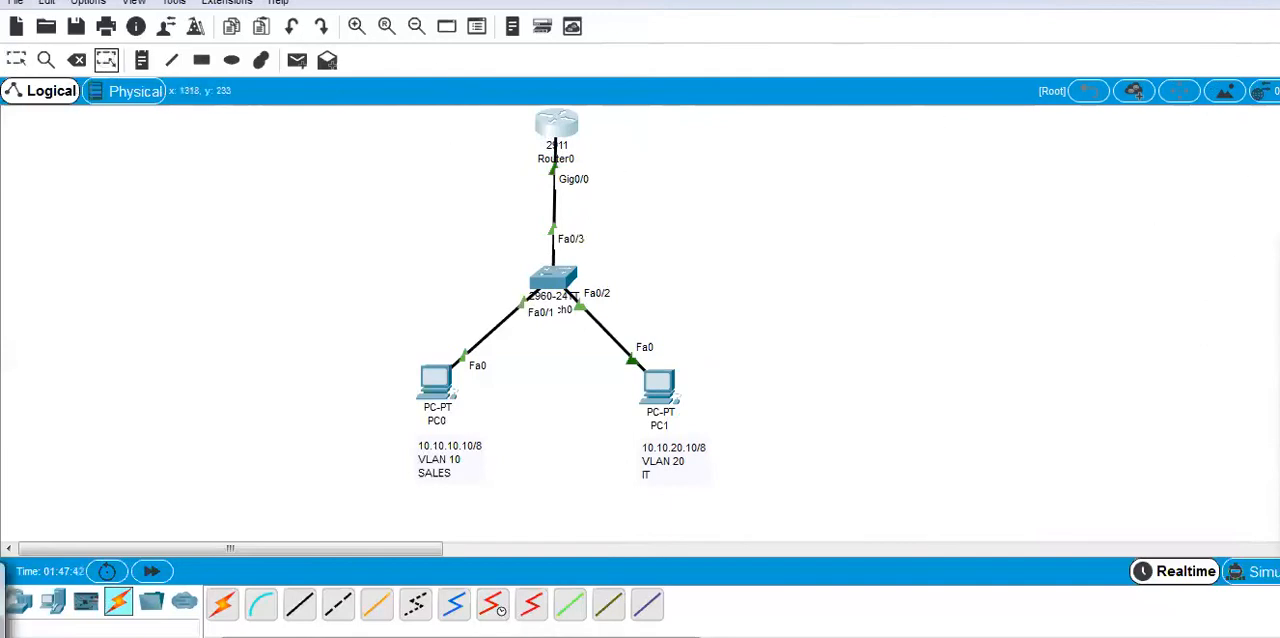
left_click(451, 147)
left_click(444, 129)
type("10.10.10.1/")
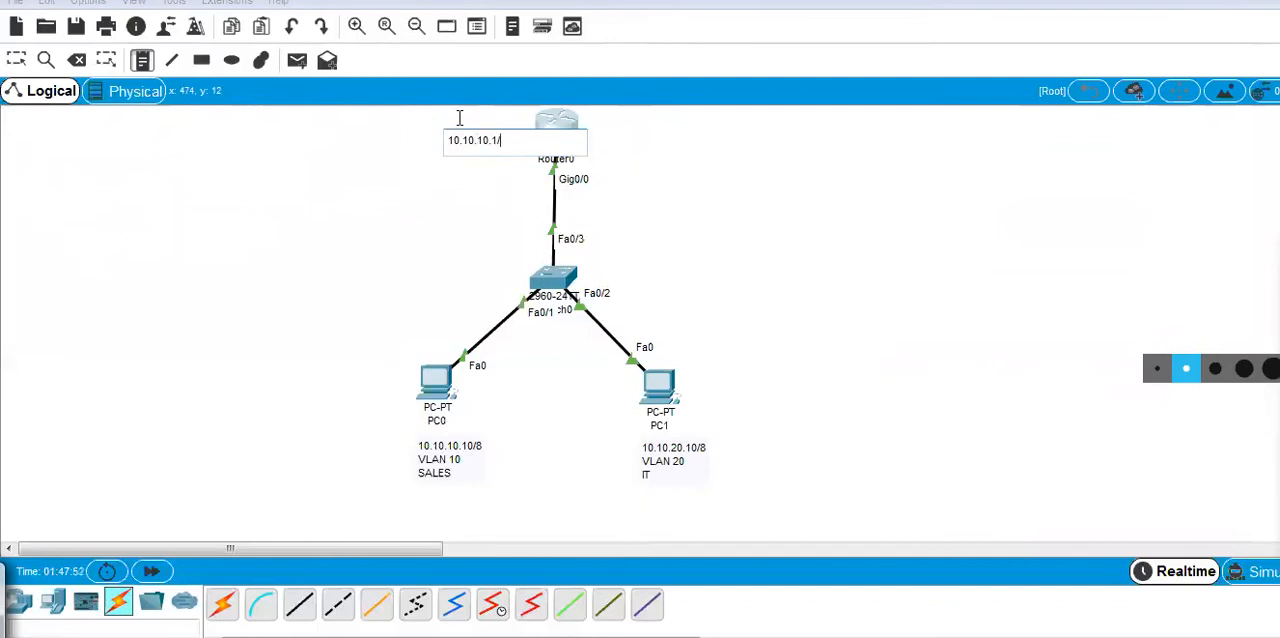
type("24")
key("Return")
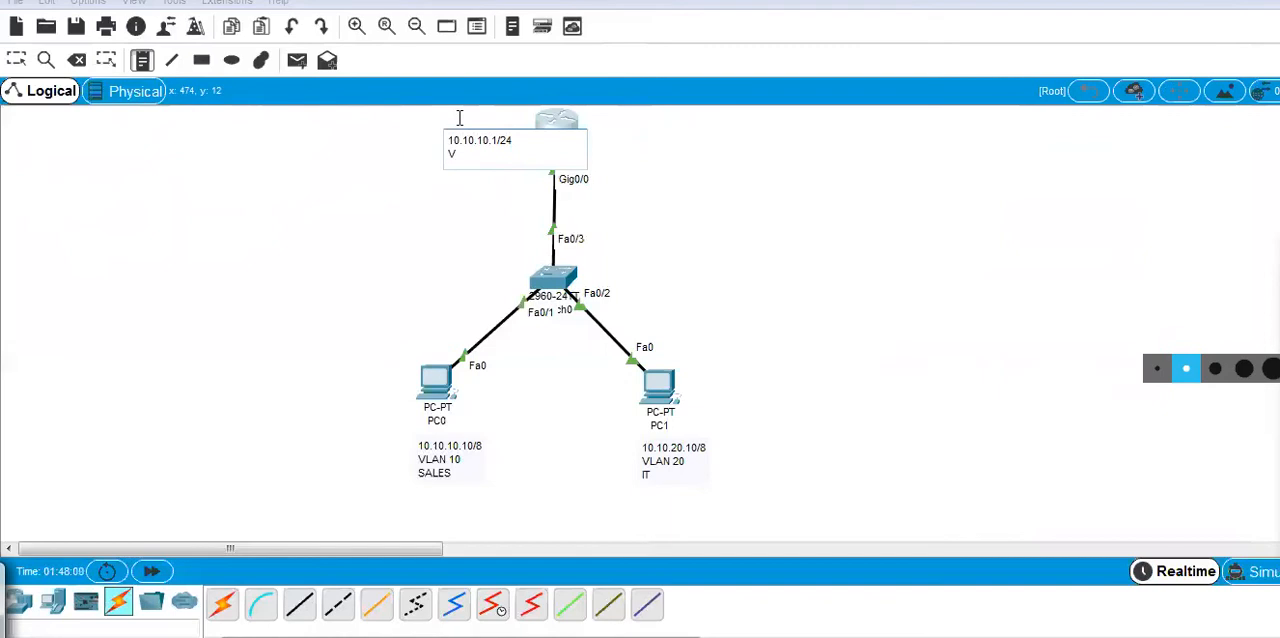
key("Return")
key("Return")
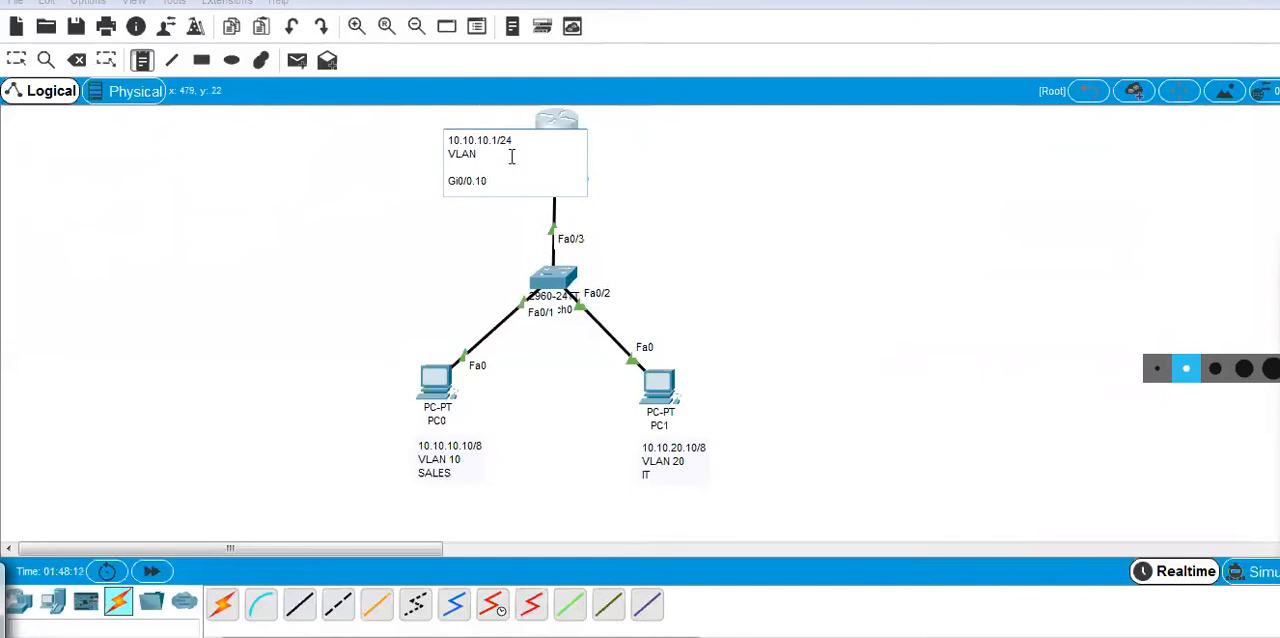
left_click(600, 215)
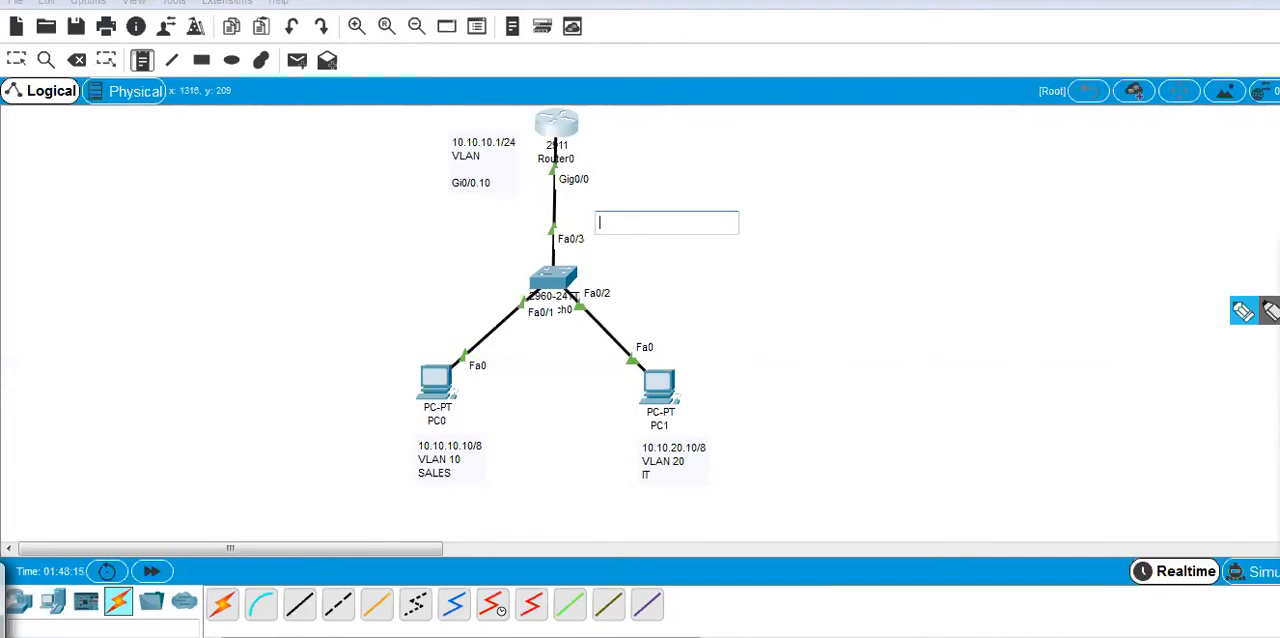
left_click(1270, 311)
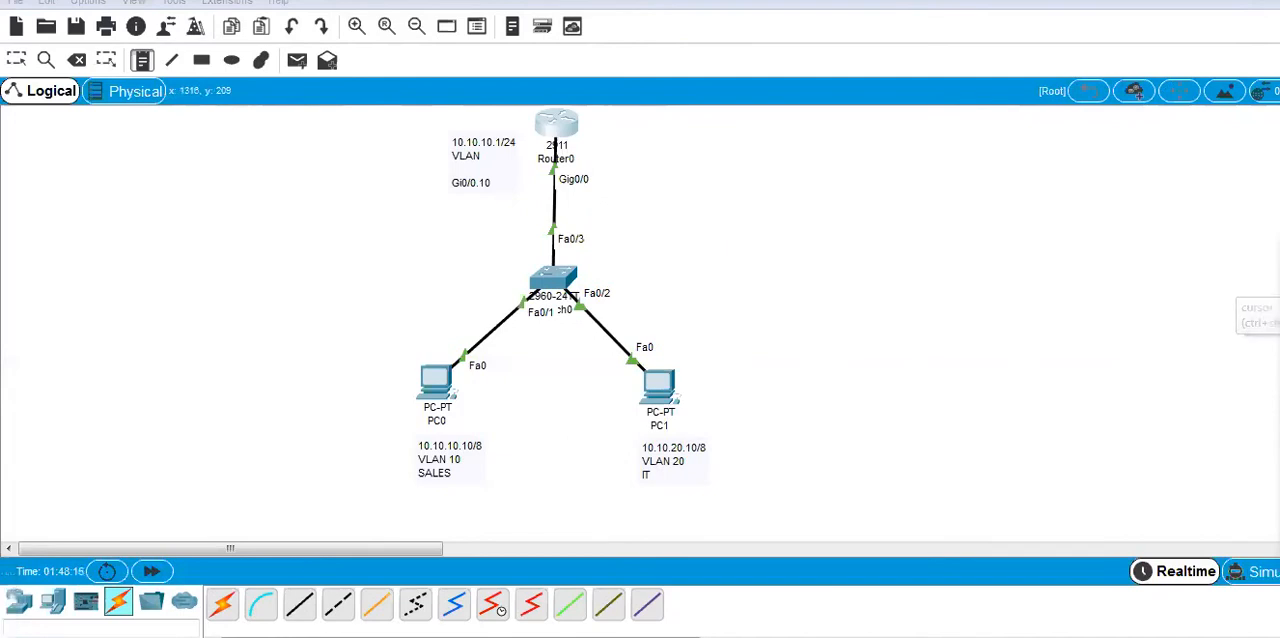
Add a text note beside the router, on PC1's side, reading 10.10.20.1, VLAN 20 and Gi0/0.20.
left_click(594, 143)
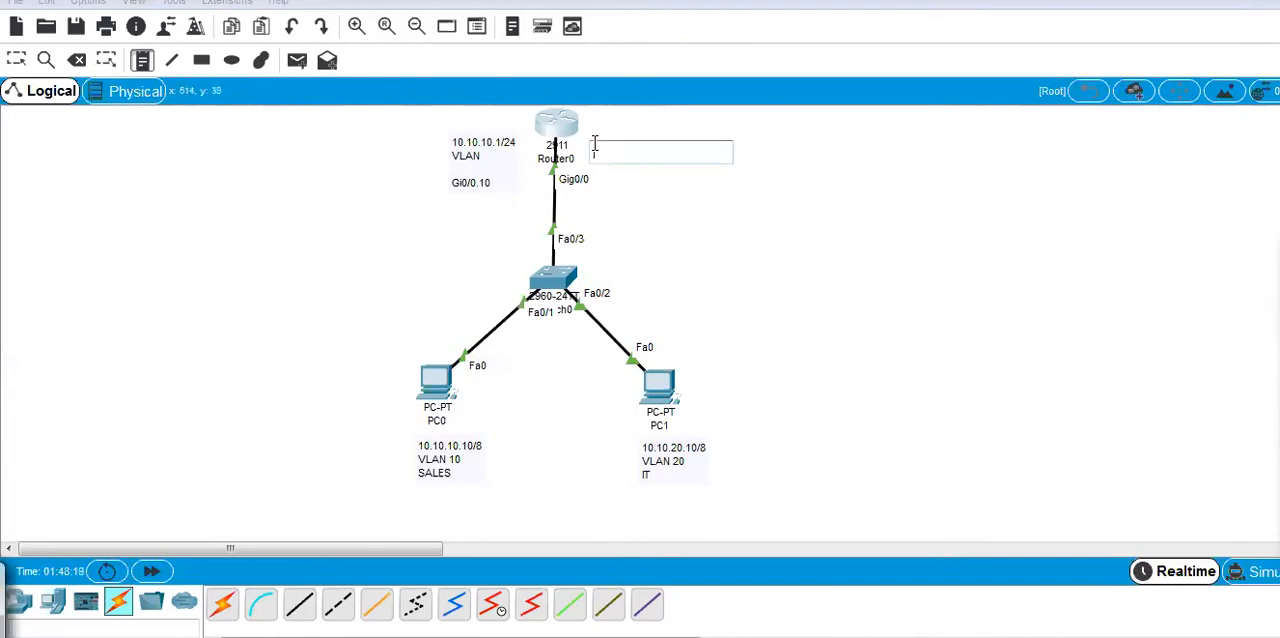
left_click(594, 137)
type("10")
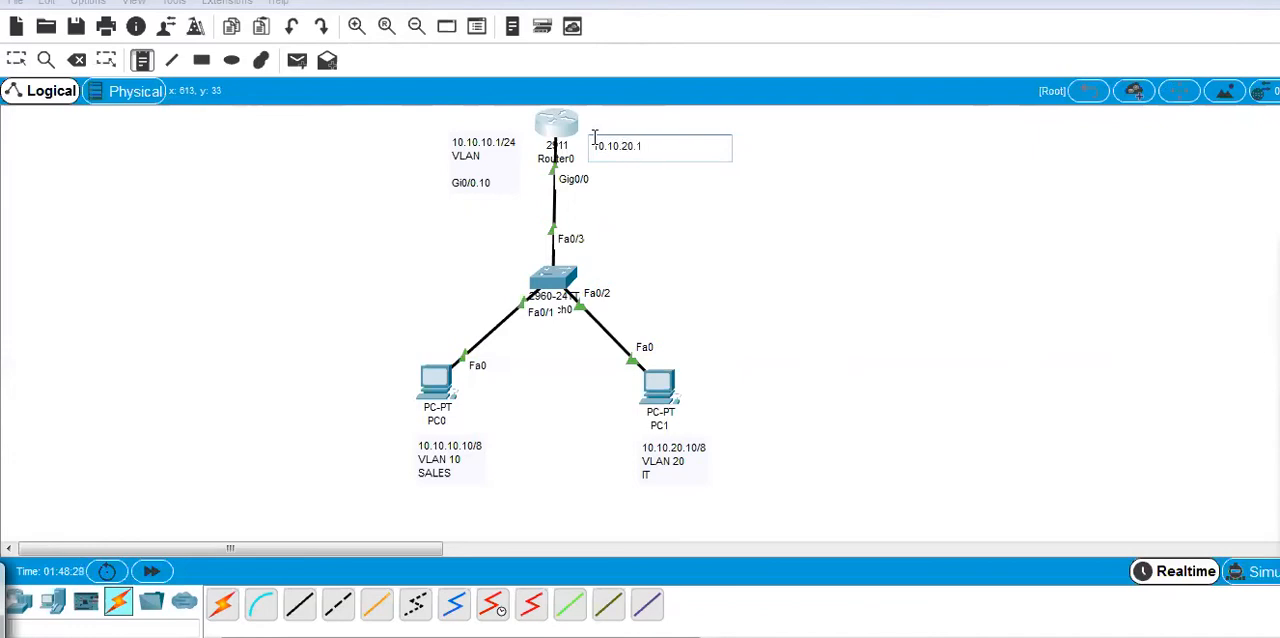
type(".10.20.1")
key("Return")
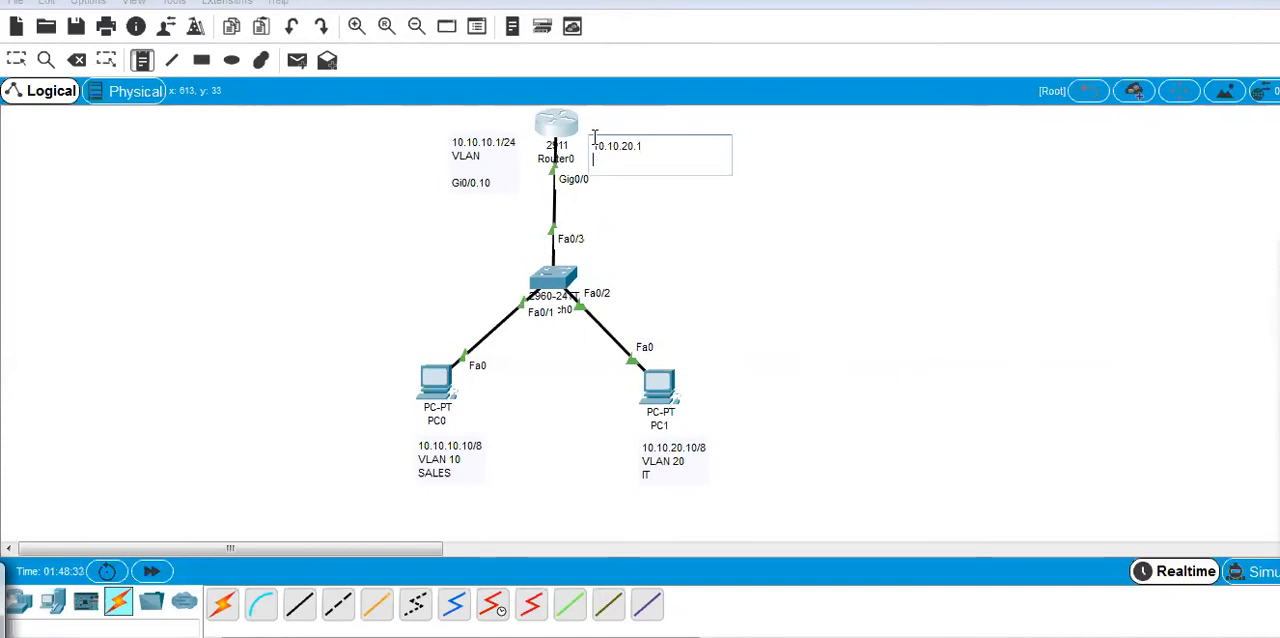
type("VLAN 20")
key("Return")
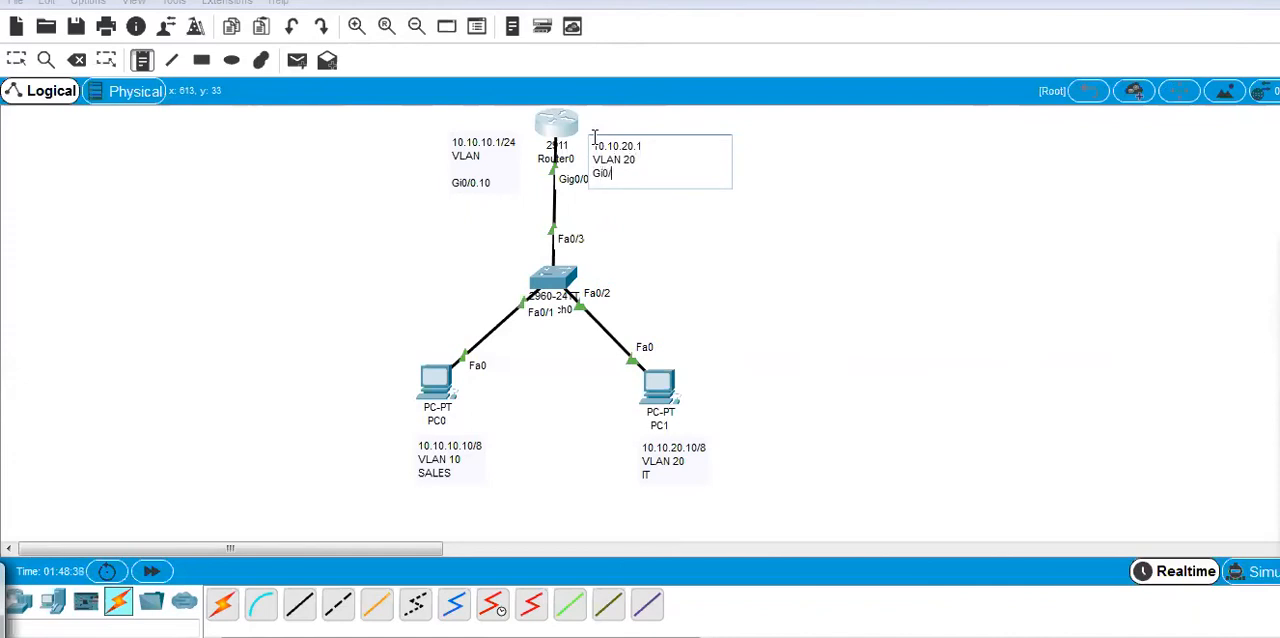
type("Gi0/0.20")
left_click(668, 231)
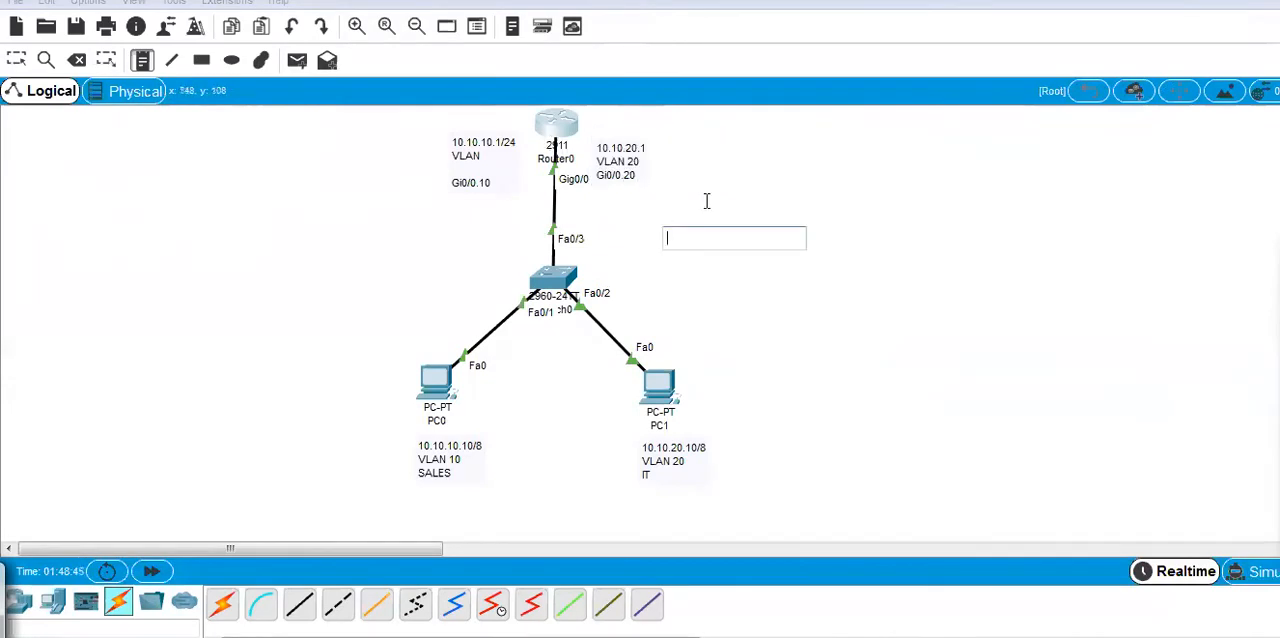
mouse_move(1272, 300)
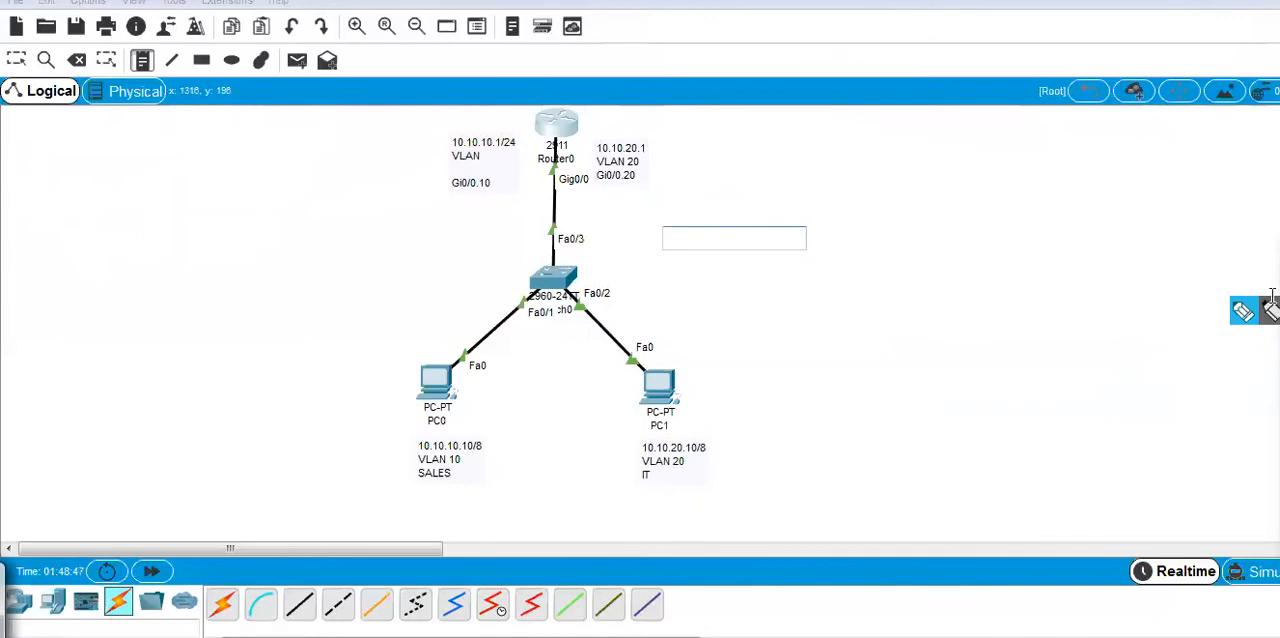
key("Escape")
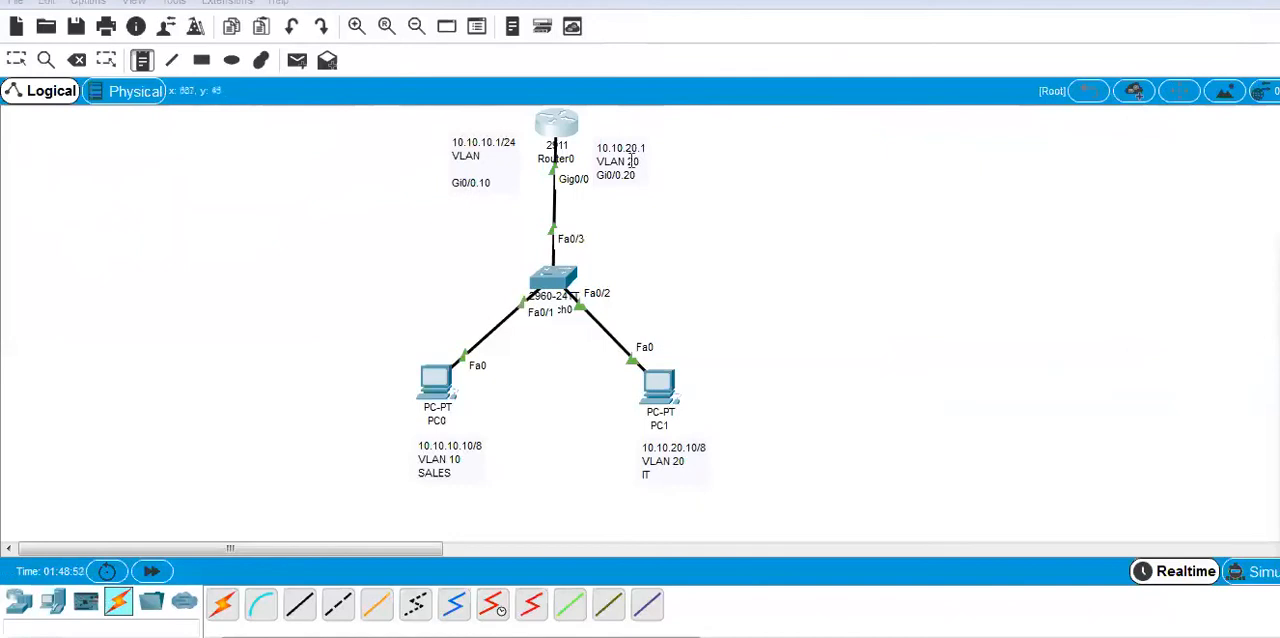
Move the Gi0/0.20 and Gi0/0.10 notes slightly upward so they sit beside the router.
left_click(16, 58)
left_click_drag(616, 178, 632, 158)
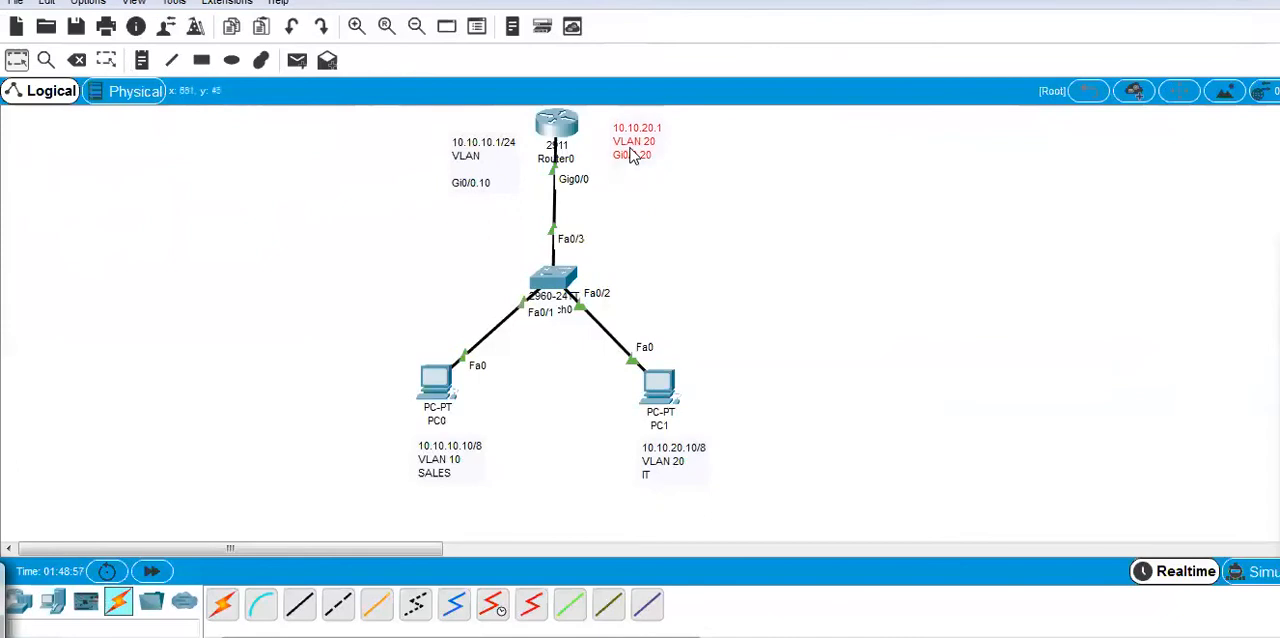
left_click_drag(478, 160, 478, 148)
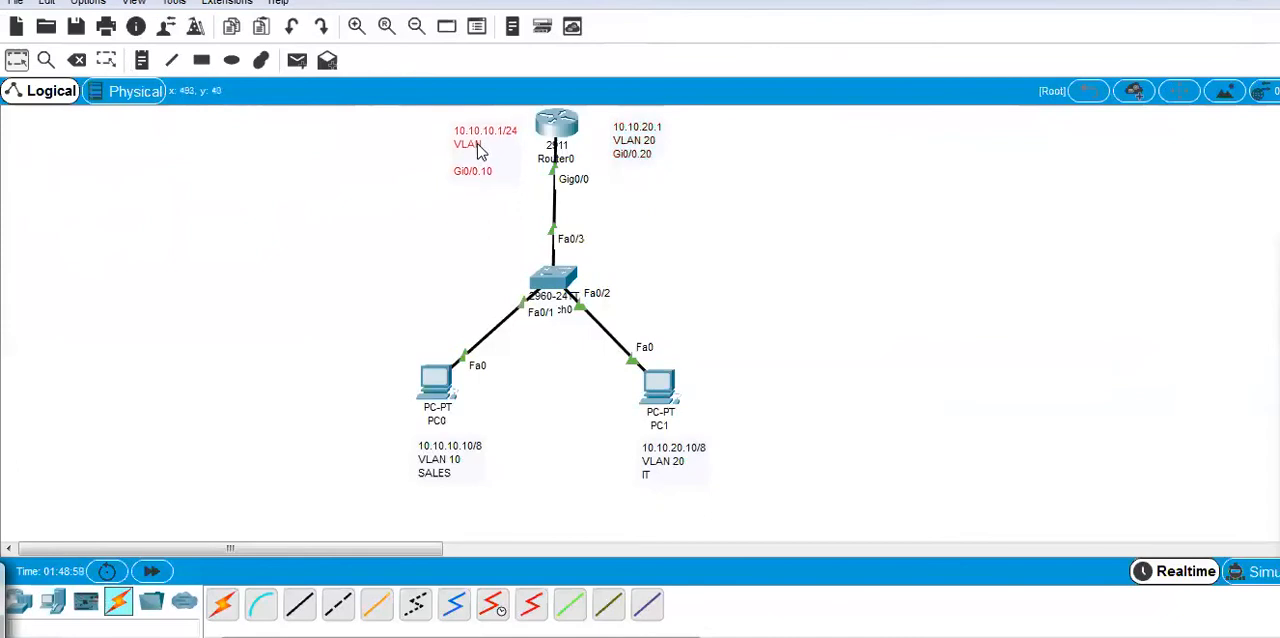
Complete the VLAN line of the Gi0/0.10 note as VLAN 20.
double_click(483, 154)
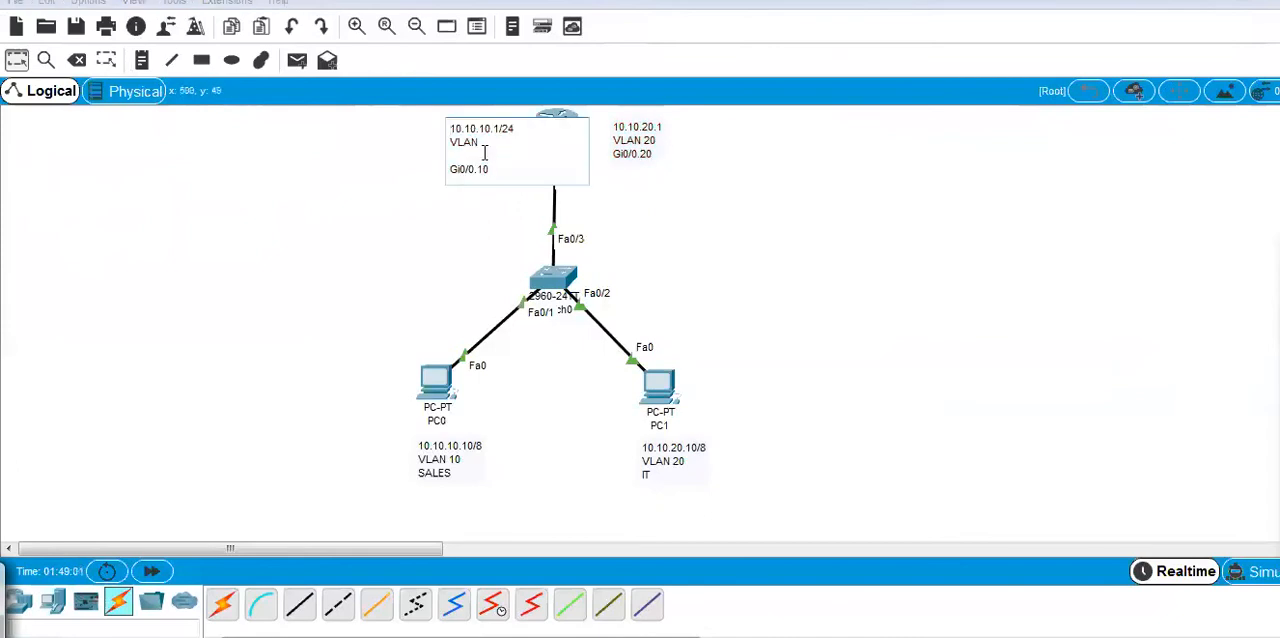
left_click(486, 146)
left_click(452, 226)
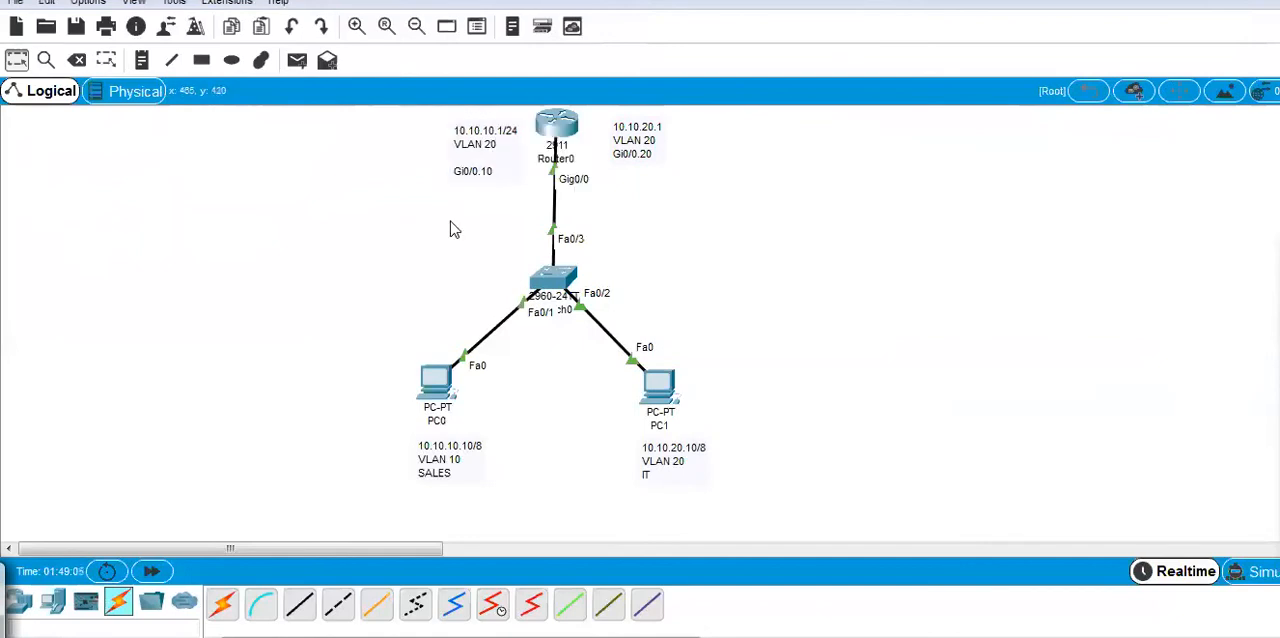
Assign PC0 the static IP address 10.10.10.10 with subnet mask 255.0.0.0 and empty its default gateway.
left_click(442, 388)
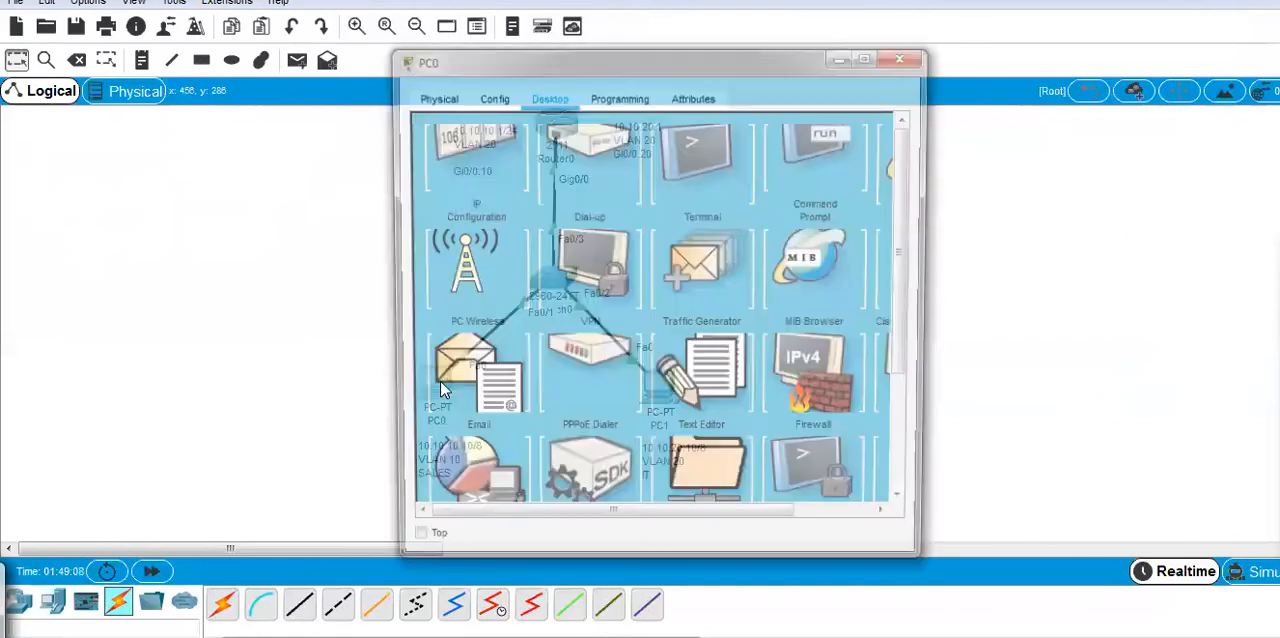
left_click_drag(519, 62, 922, 22)
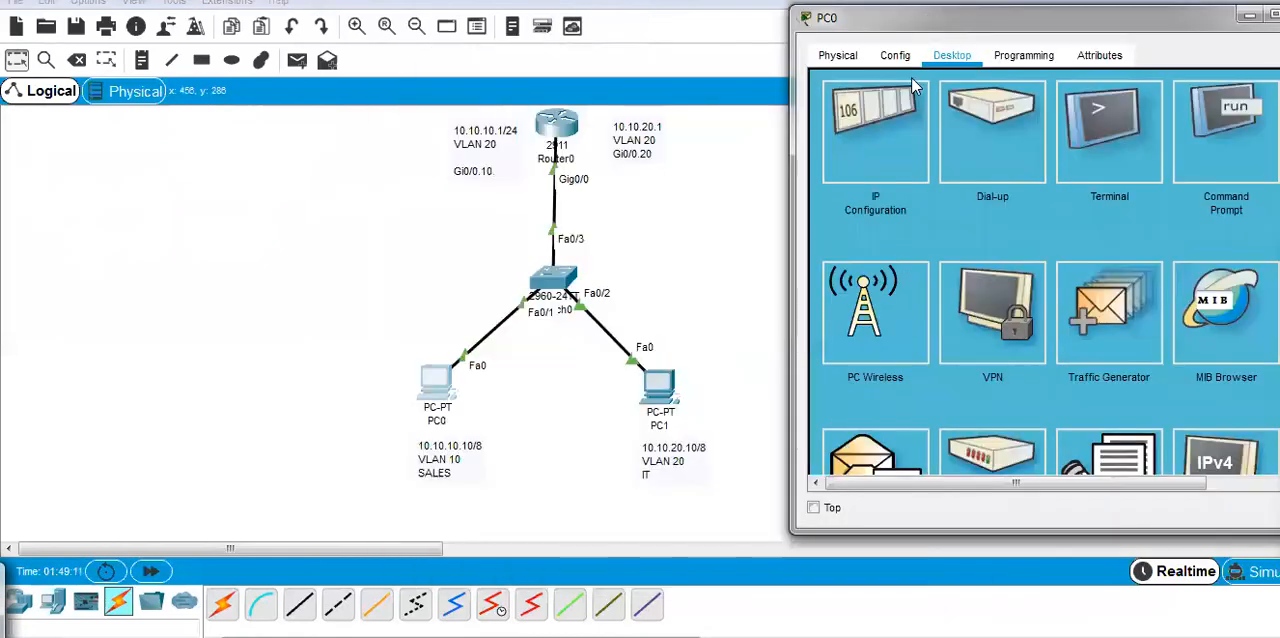
left_click(900, 128)
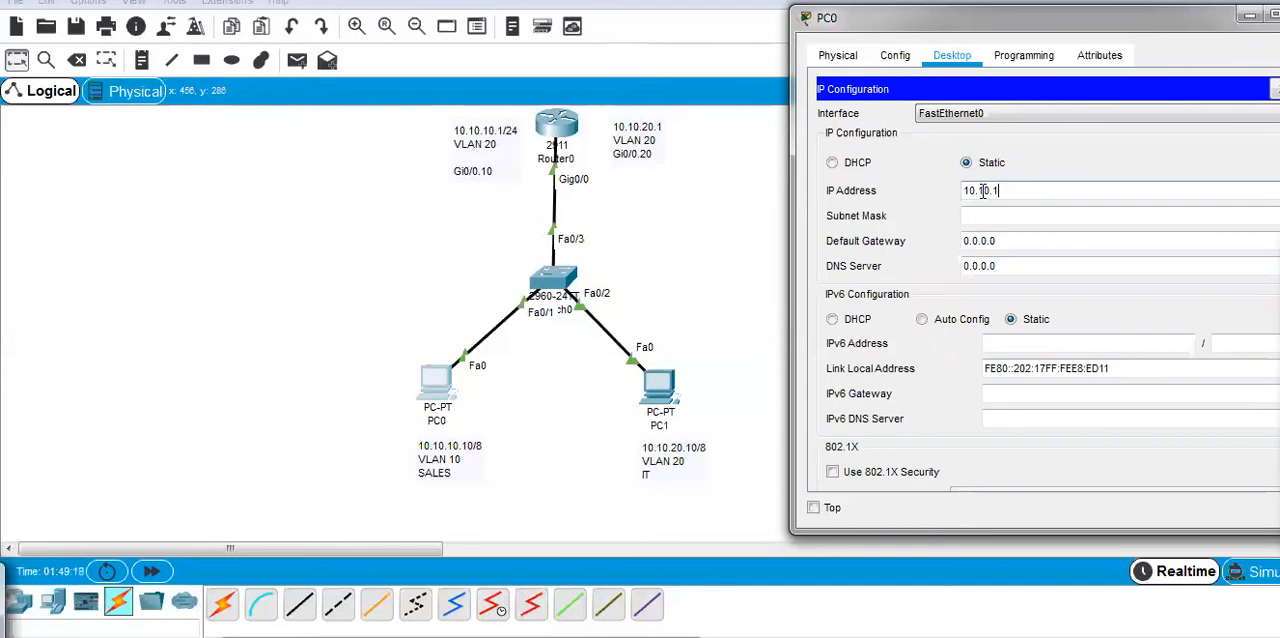
key("Tab")
key("Tab")
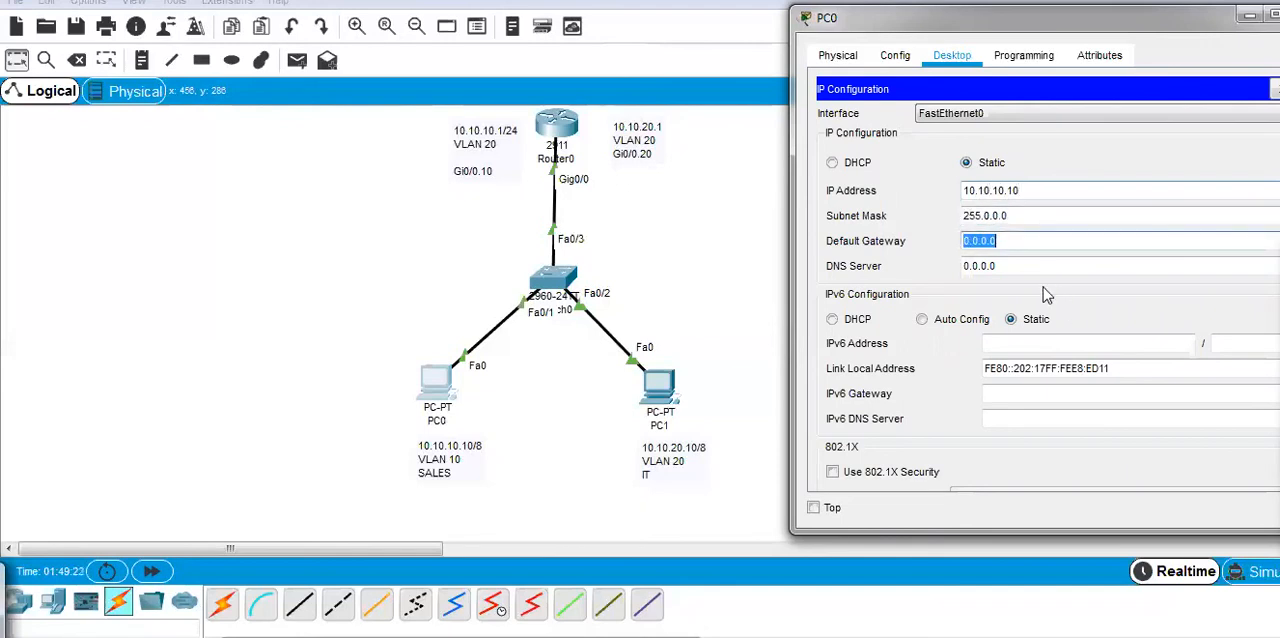
key("BackSpace")
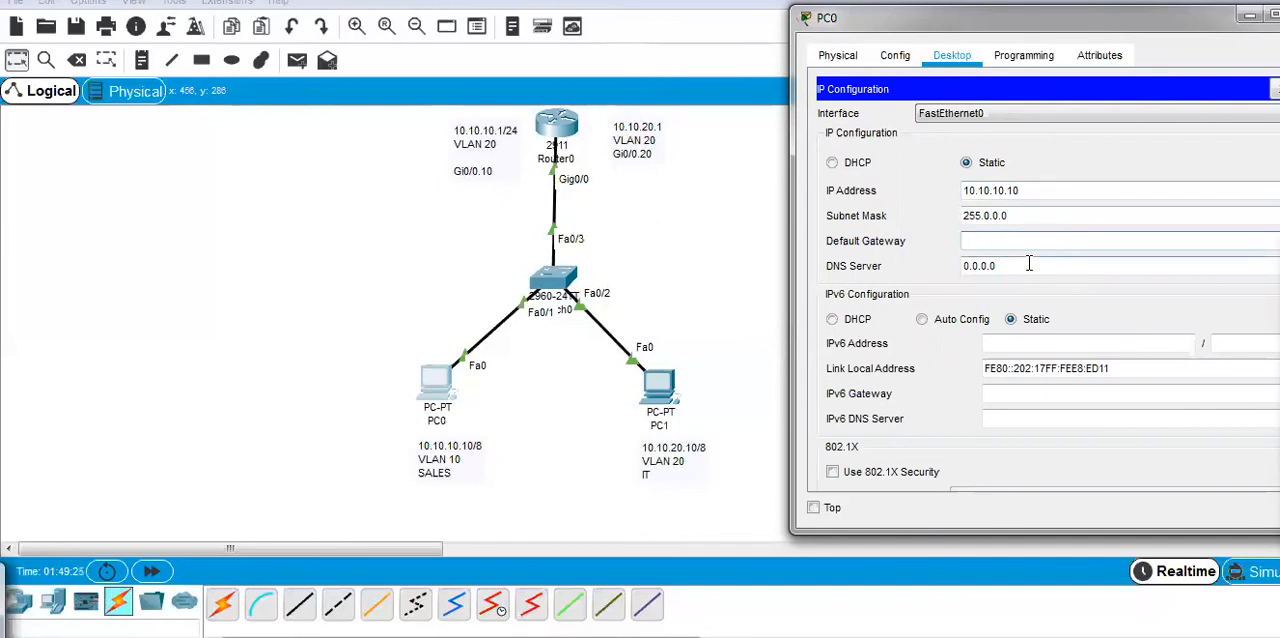
Circle both gateway notes in blue ink with arrows leading to PC0 and PC1, and clear the ink.
left_click(1241, 318)
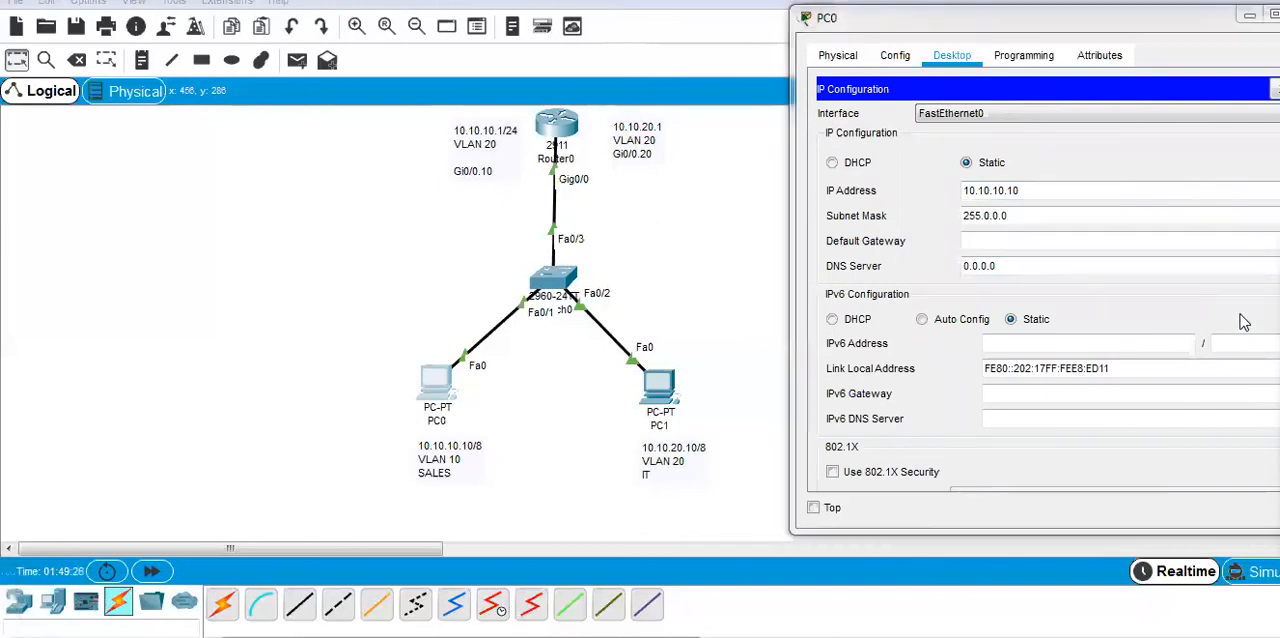
mouse_move(452, 160)
left_mouse_down()
mouse_move(357, 255)
mouse_move(450, 362)
left_mouse_up()
mouse_move(402, 354)
left_mouse_down()
mouse_move(434, 354)
mouse_move(430, 402)
left_mouse_up()
mouse_move(664, 97)
left_mouse_down()
mouse_move(645, 147)
mouse_move(700, 125)
mouse_move(714, 323)
mouse_move(700, 345)
left_mouse_up()
left_click_drag(688, 290, 698, 346)
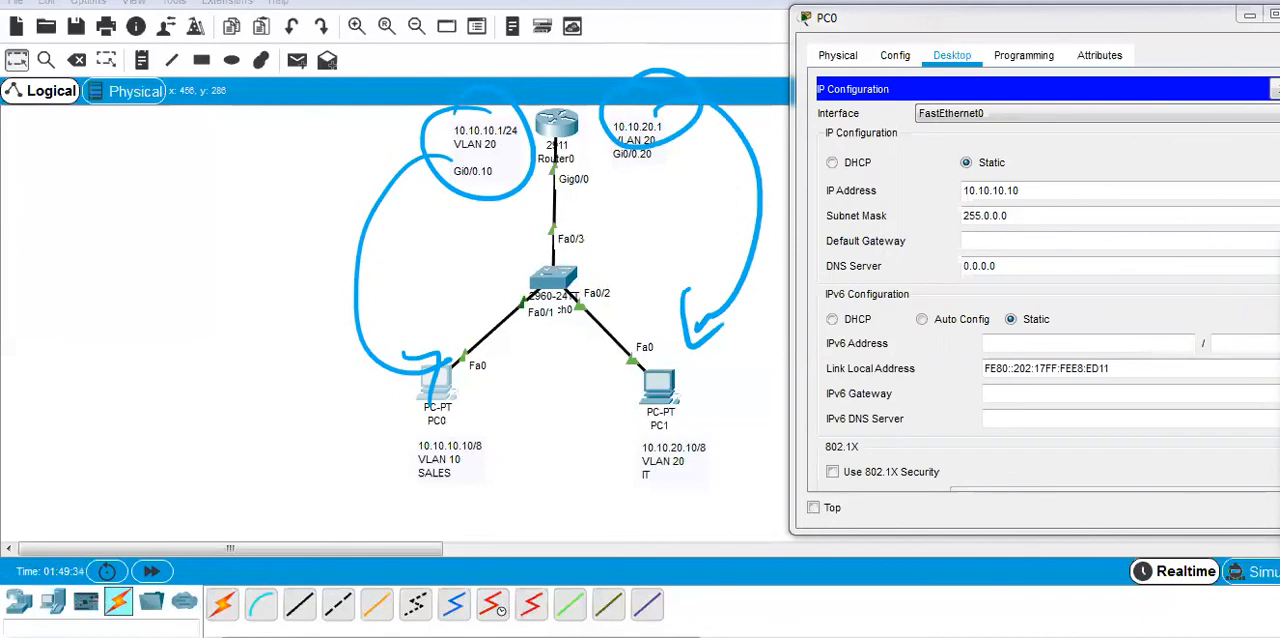
left_click(1266, 432)
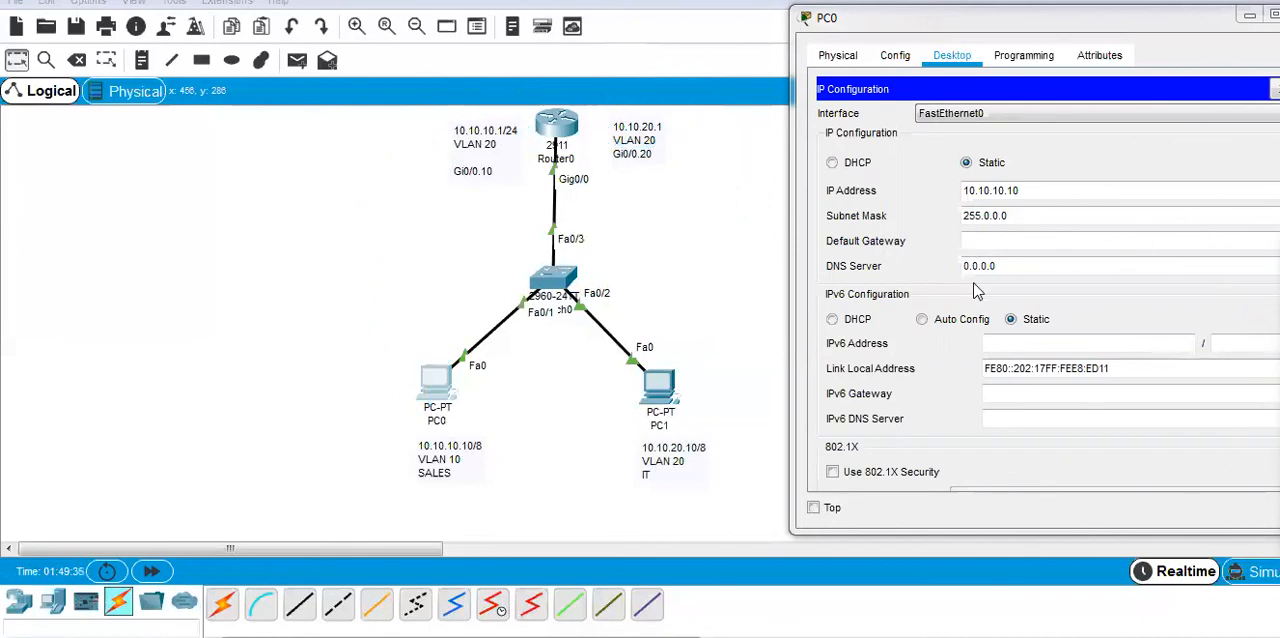
Set PC0's default gateway to 10.10.10.1.
left_click(990, 240)
type("10")
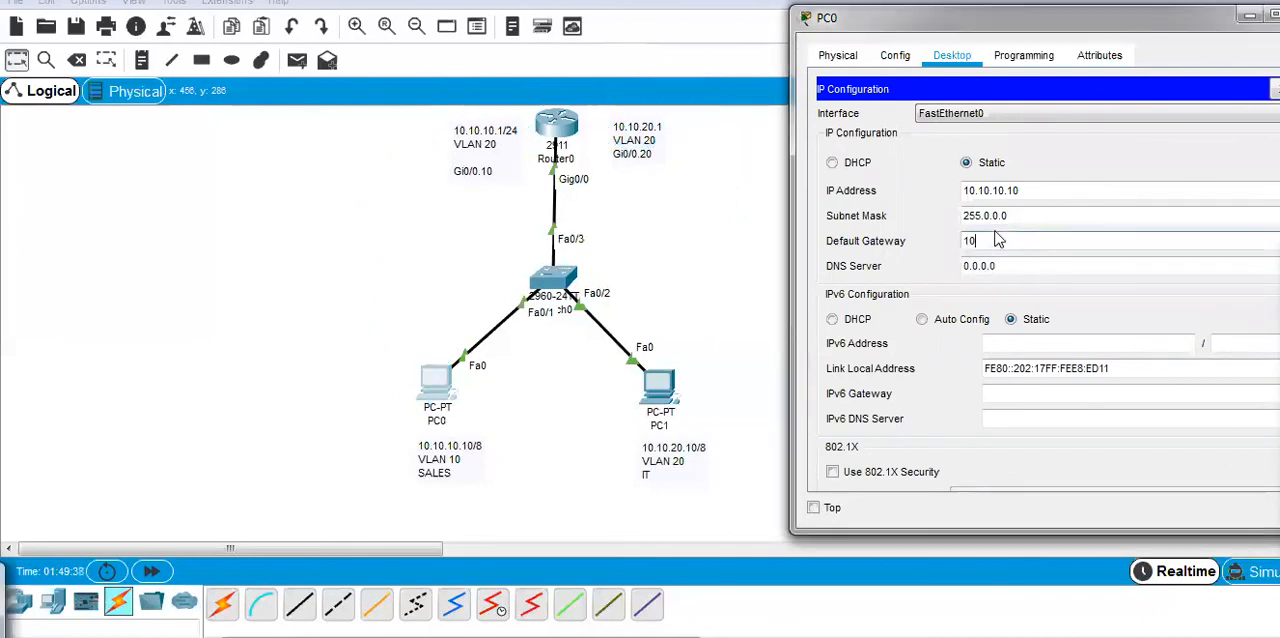
type(".10.10.1")
Correct the VLAN line of the Gi0/0.10 note to VLAN 10.
double_click(508, 147)
key("BackSpace")
type("1")
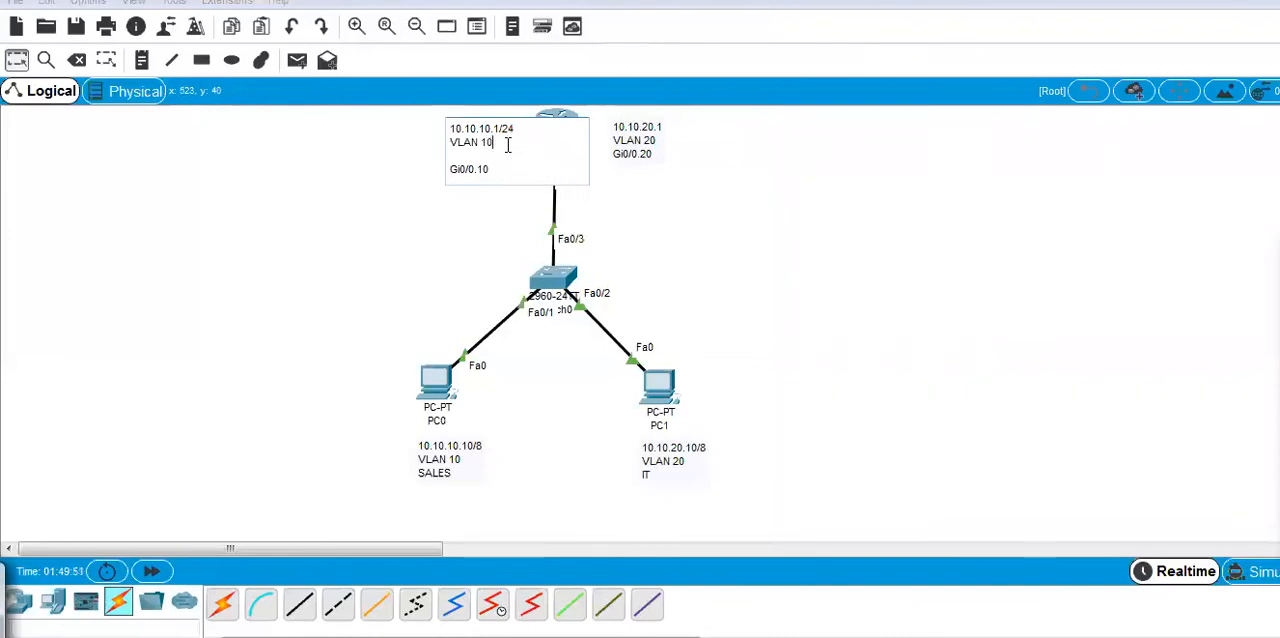
left_click(404, 204)
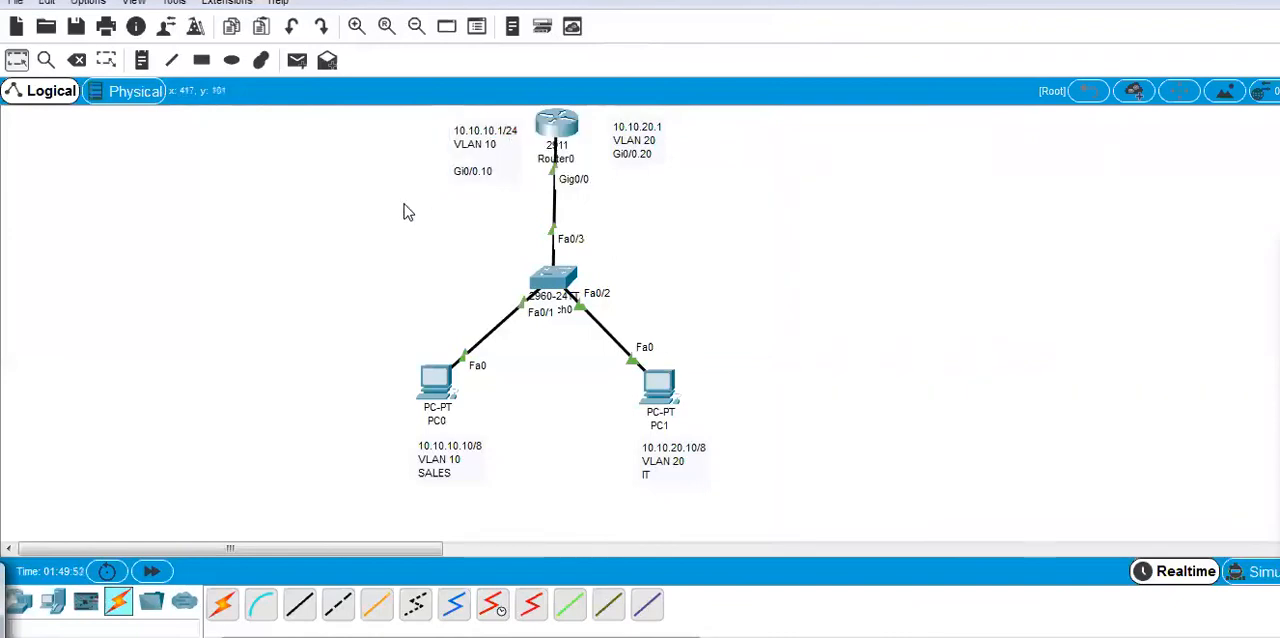
Open PC1's IP configuration and assign the static address 10.10.20.10 with subnet mask 255.0.0.0.
left_click(658, 402)
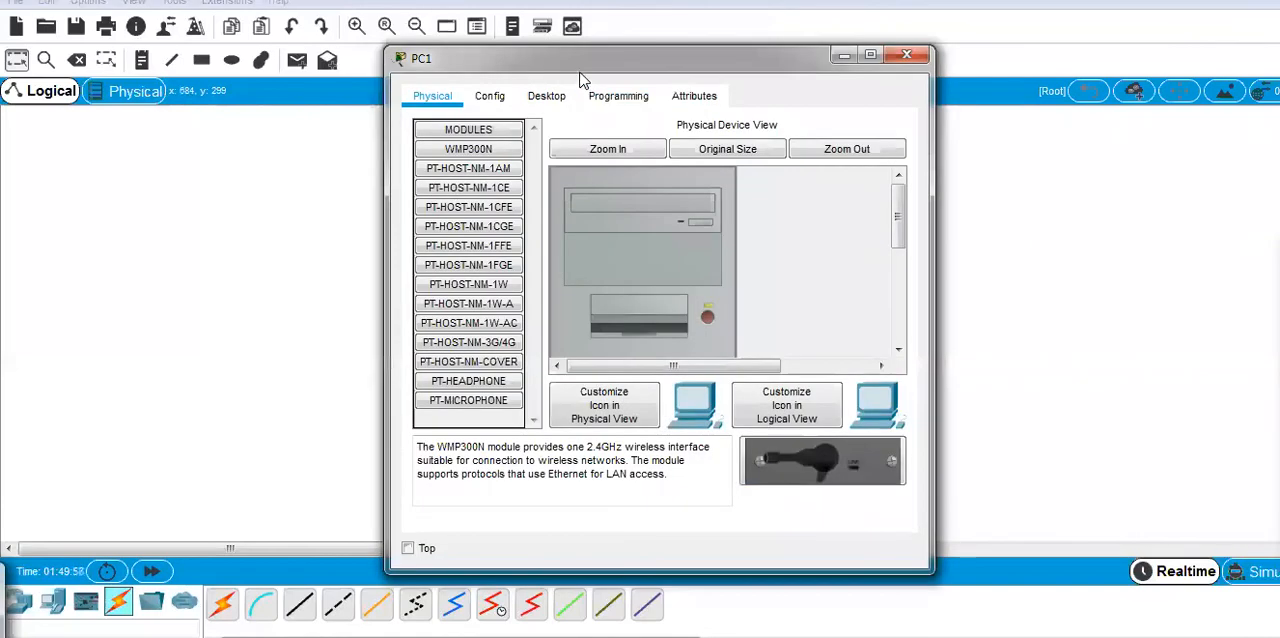
left_click_drag(583, 68, 820, 62)
left_click(760, 97)
left_click(812, 99)
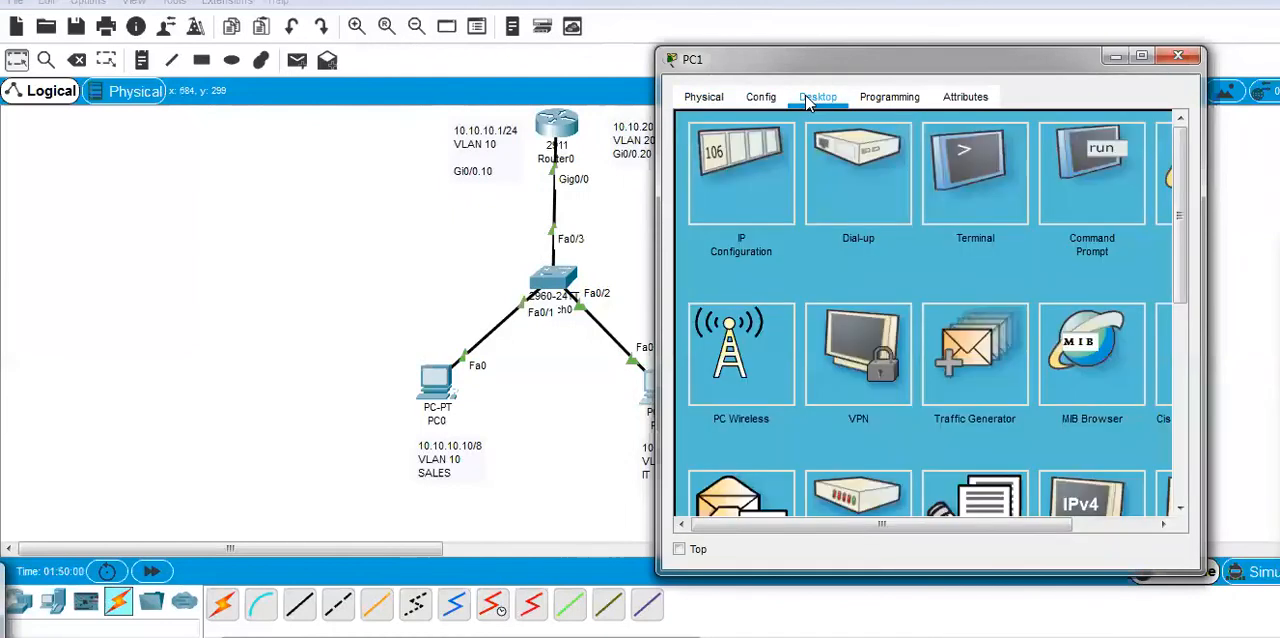
left_click(749, 166)
left_click_drag(824, 45, 1010, 2)
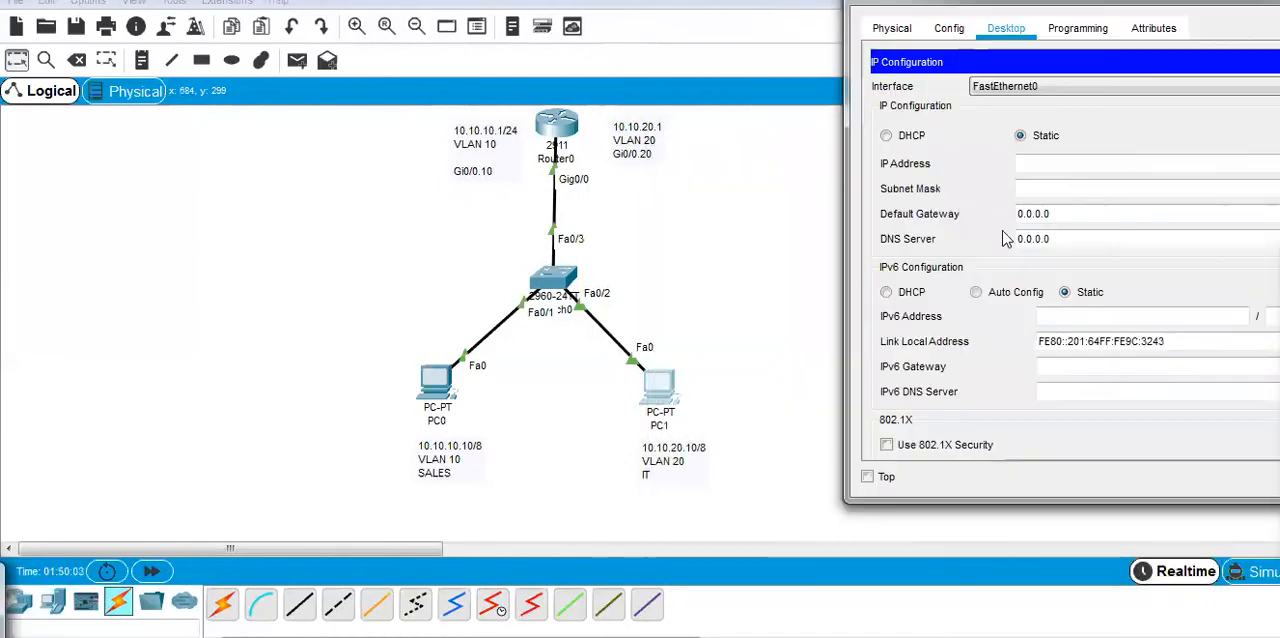
left_click(1037, 169)
type("10.10.")
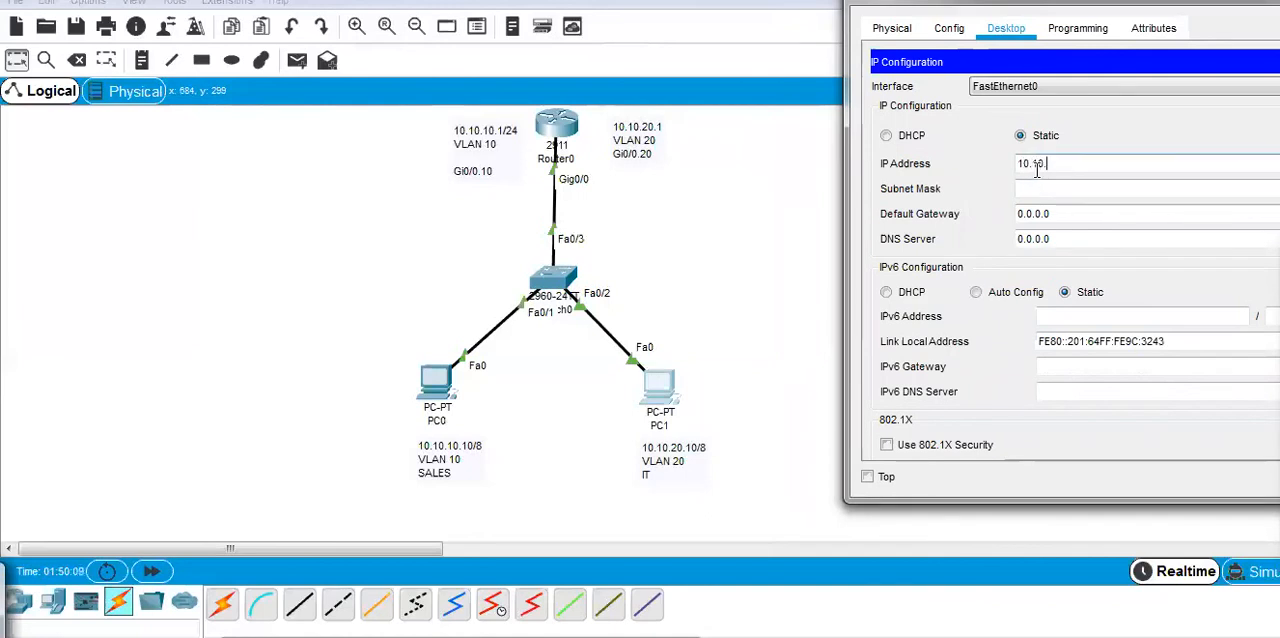
type("20.10")
key("Tab")
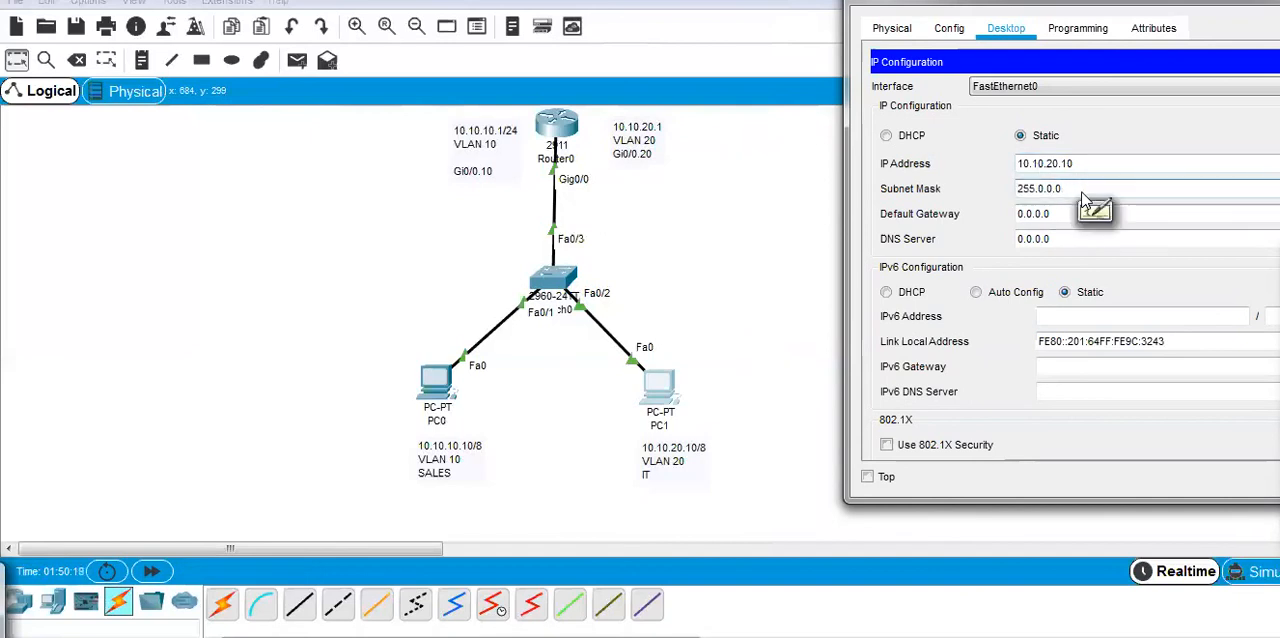
Set PC1's default gateway to 10.10.20.1.
left_click(1060, 215)
key("BackSpace")
key("BackSpace")
key("BackSpace")
key("BackSpace")
key("BackSpace")
key("BackSpace")
key("BackSpace")
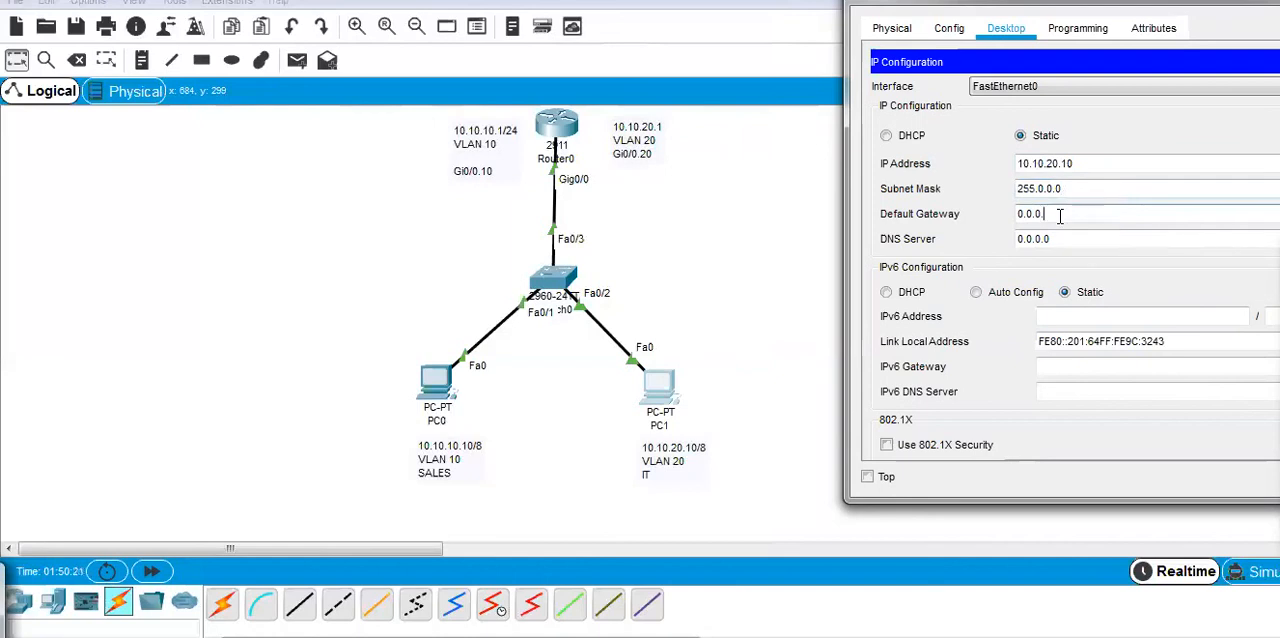
type("10.10.20")
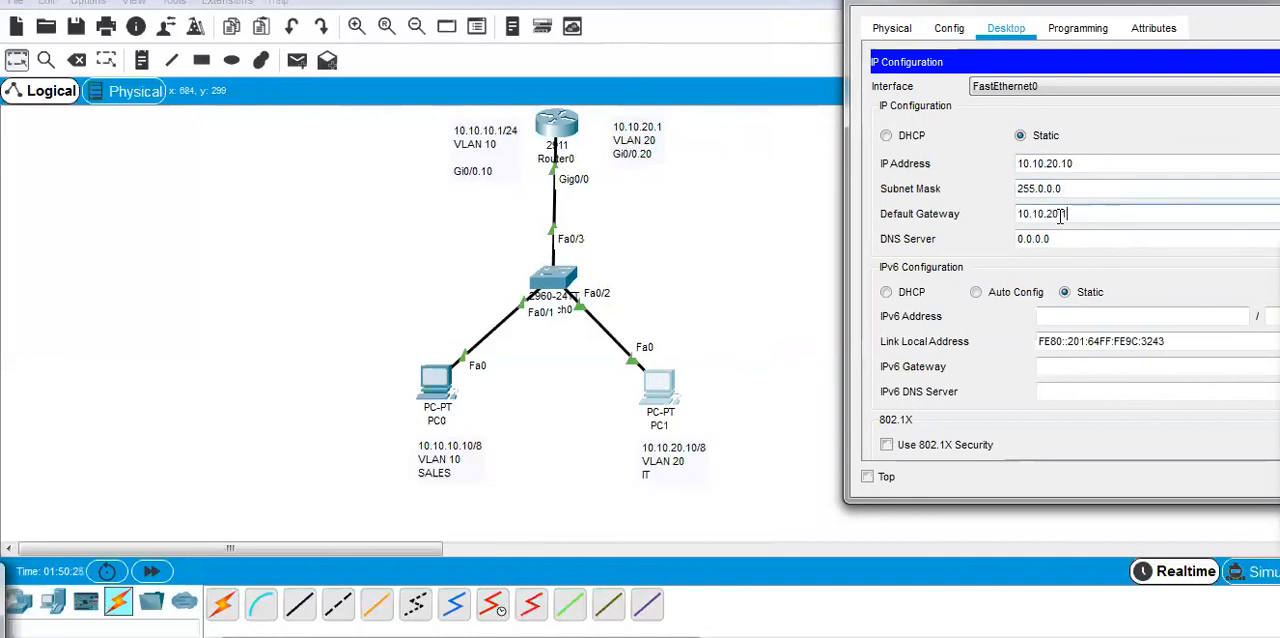
type(".1")
Complete PC1's default gateway as 10.10.20.1 and close its configuration window.
left_click(742, 258)
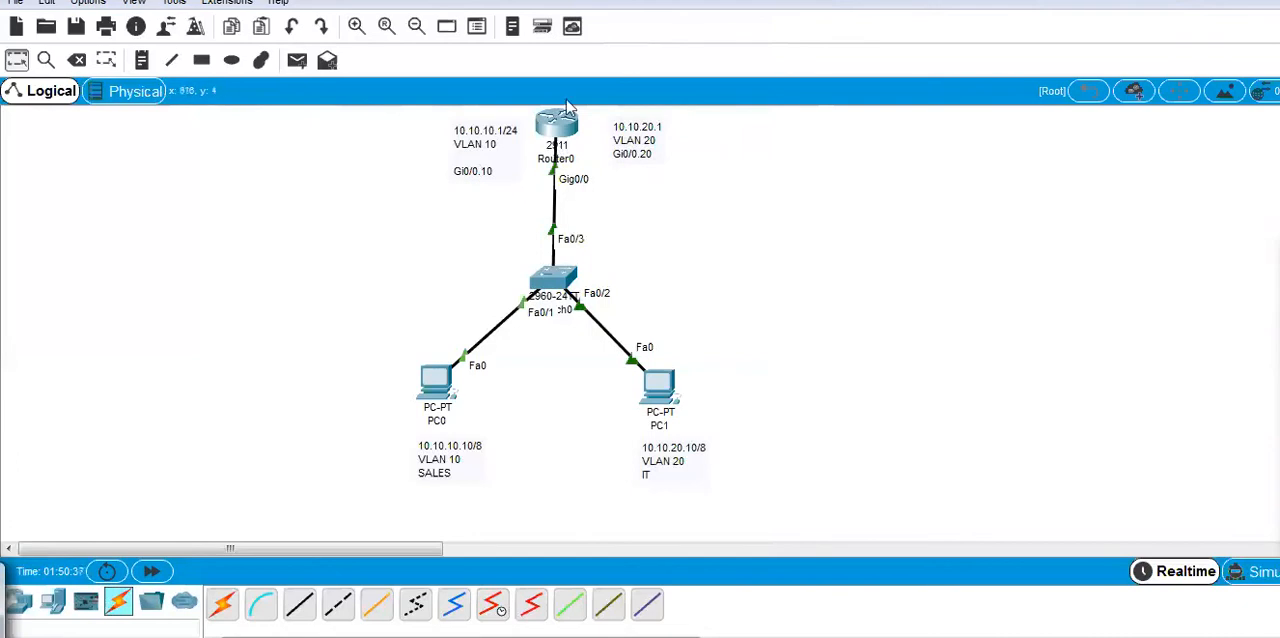
Open Router0's command line beside the topology and leave interface configuration for privileged EXEC mode.
left_click(558, 125)
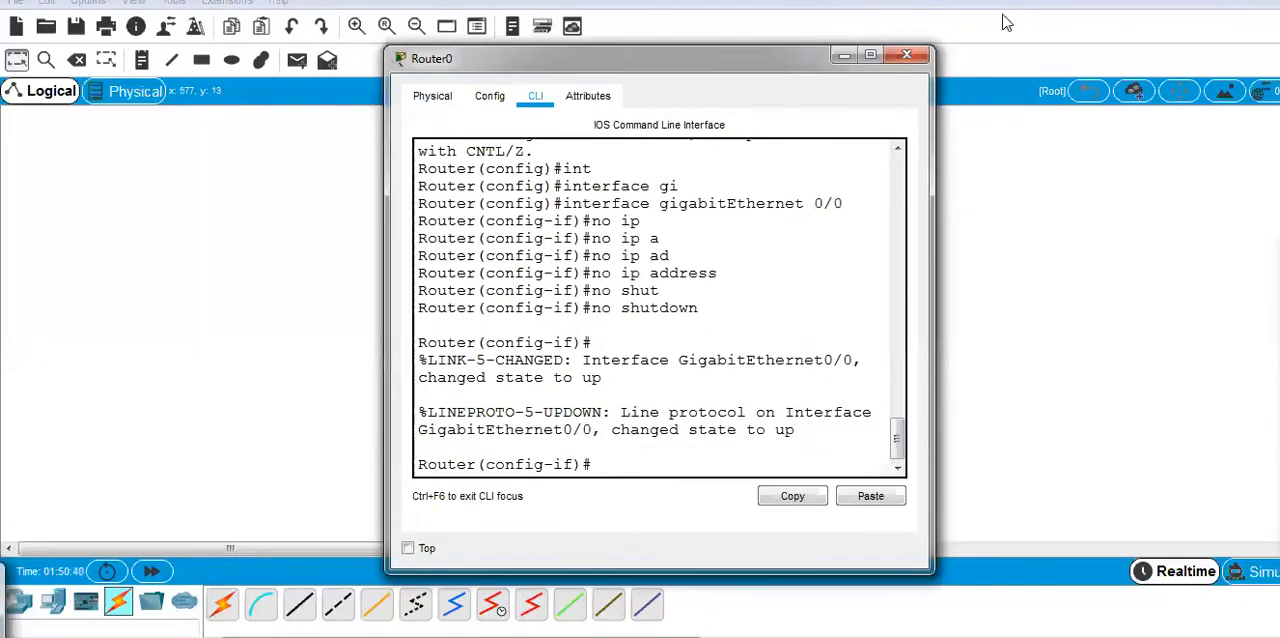
left_click_drag(620, 62, 1049, 12)
left_click(1055, 420)
key("Return")
key("Return")
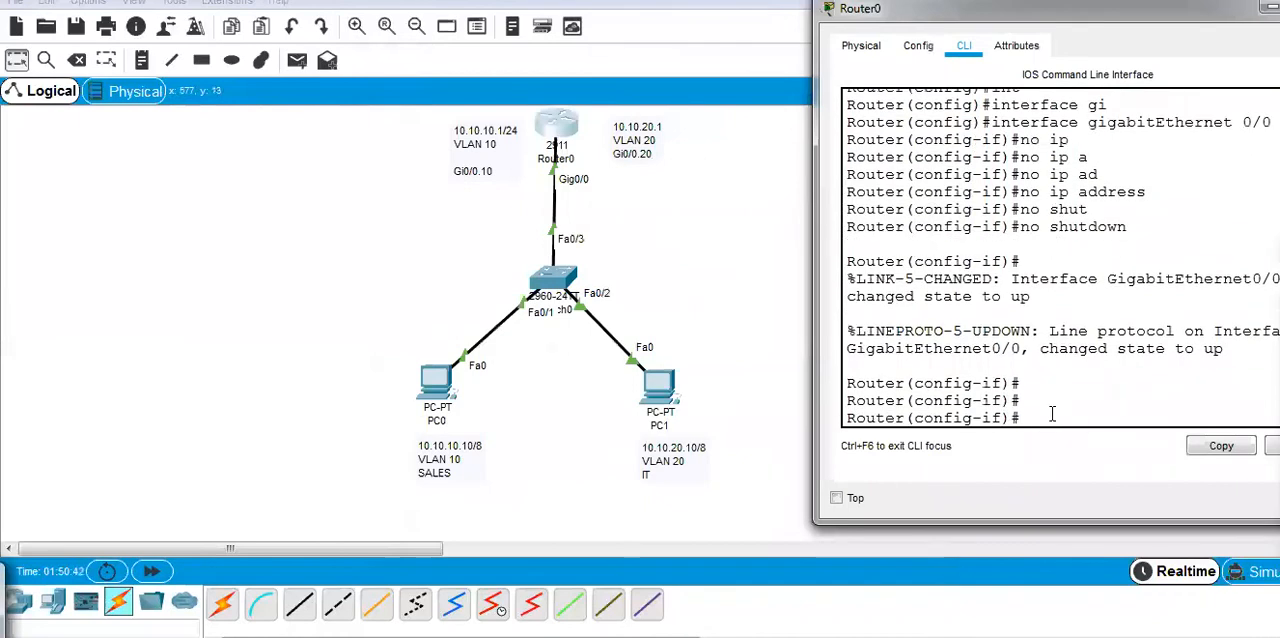
key("Return")
key("Return")
key("ctrl+z")
key("ctrl+z")
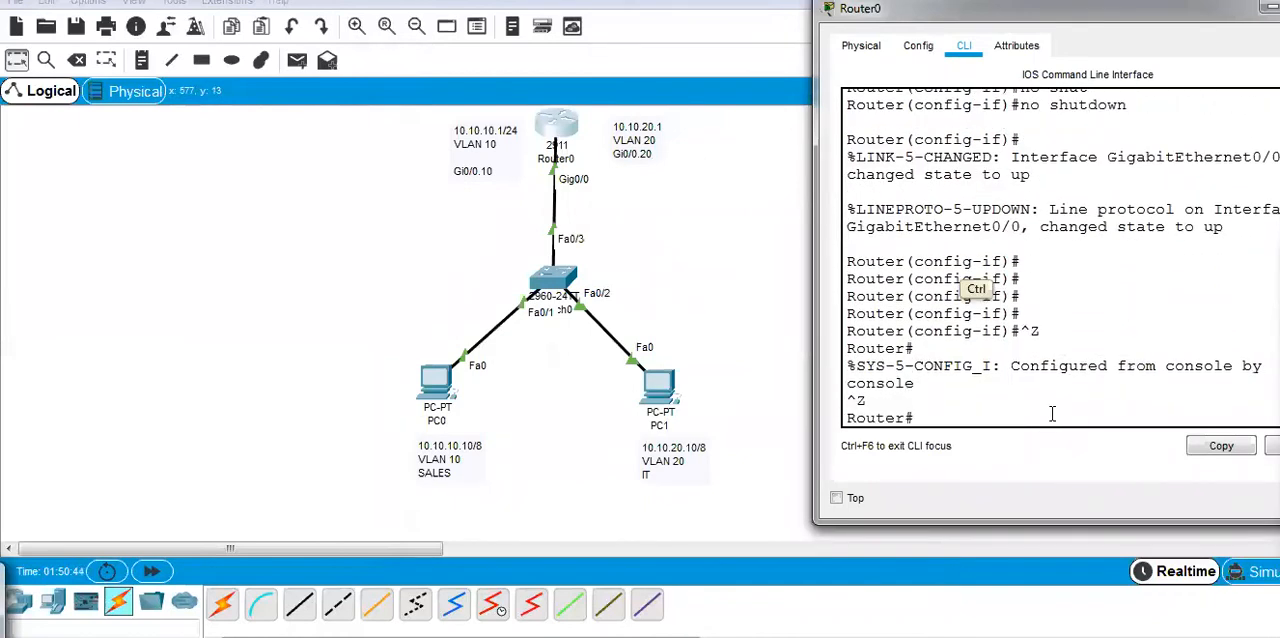
key("ctrl+z")
Enter global configuration mode on Router0 and create subinterface gigabitEthernet 0/0.10.
type("conf")
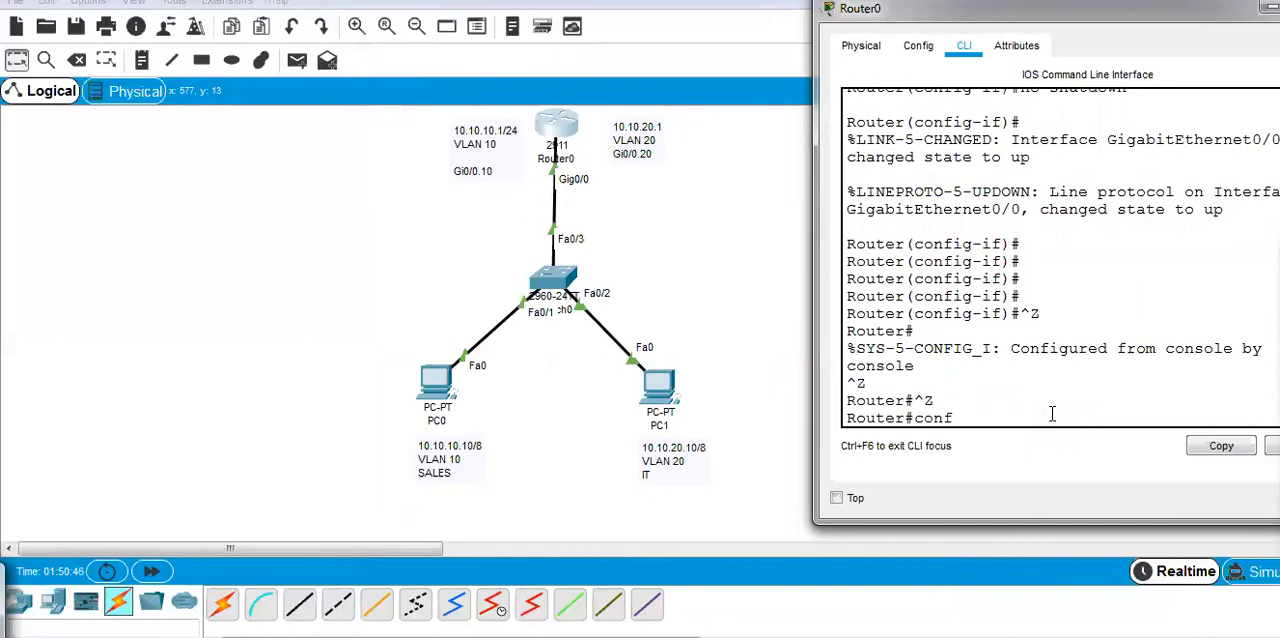
key("Return")
key("Return")
type("int")
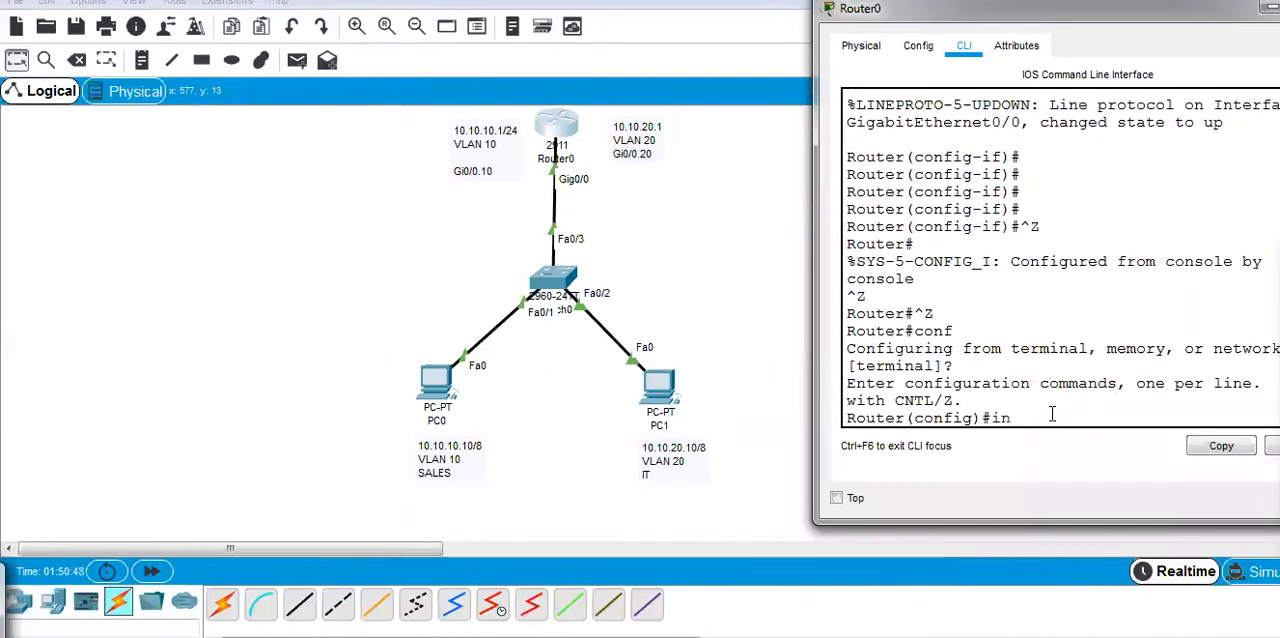
key("Tab")
type("gi")
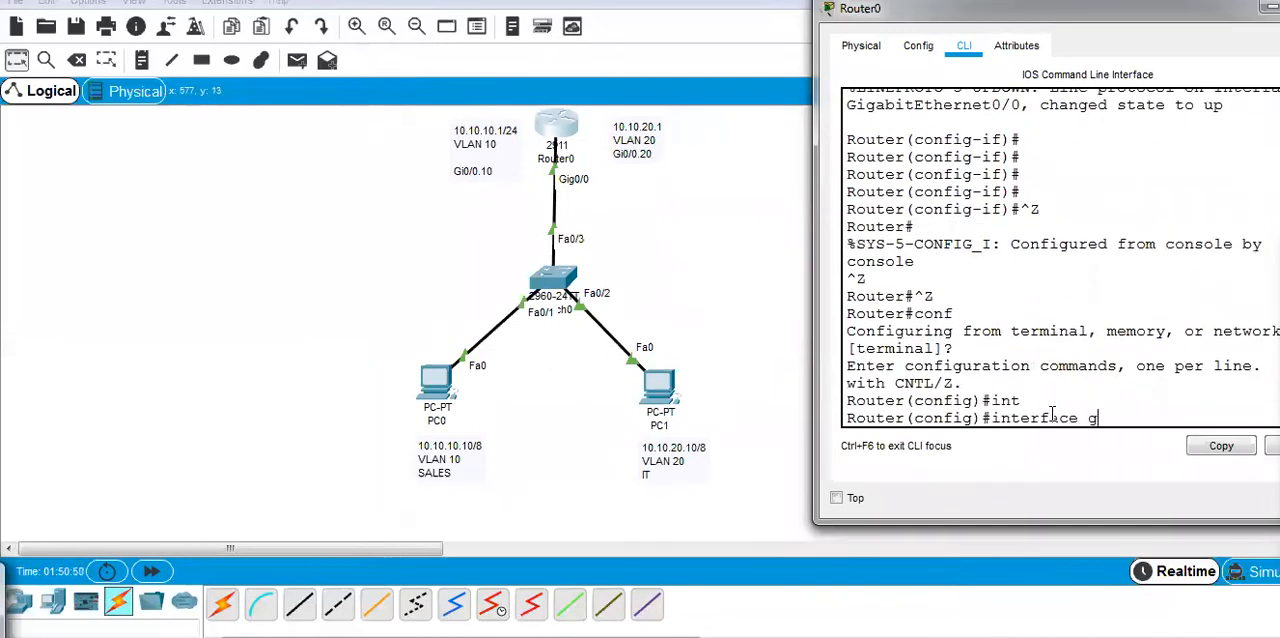
key("Tab")
type("0/")
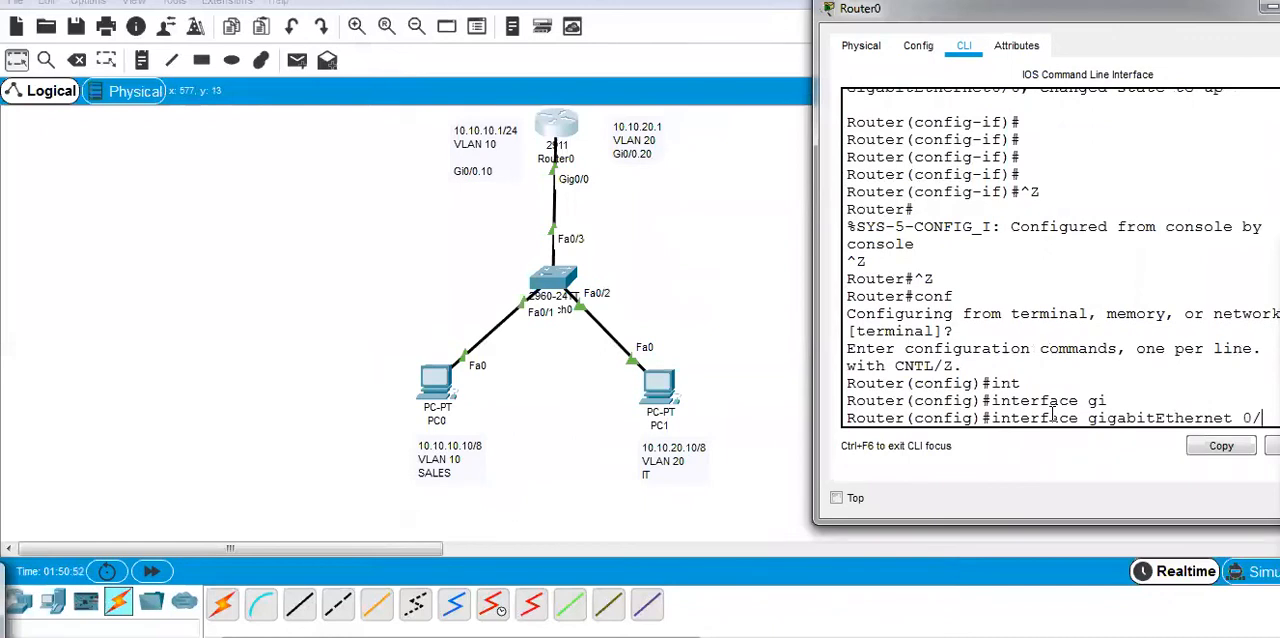
type("0.")
left_click_drag(986, 9, 903, 0)
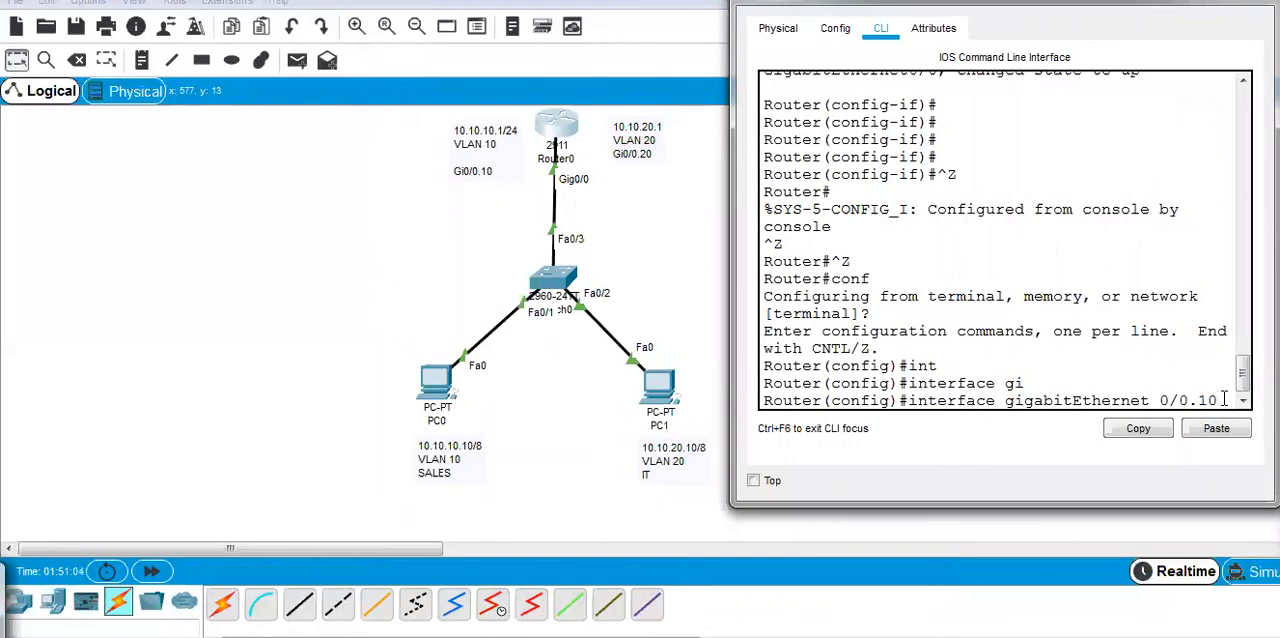
key("Return")
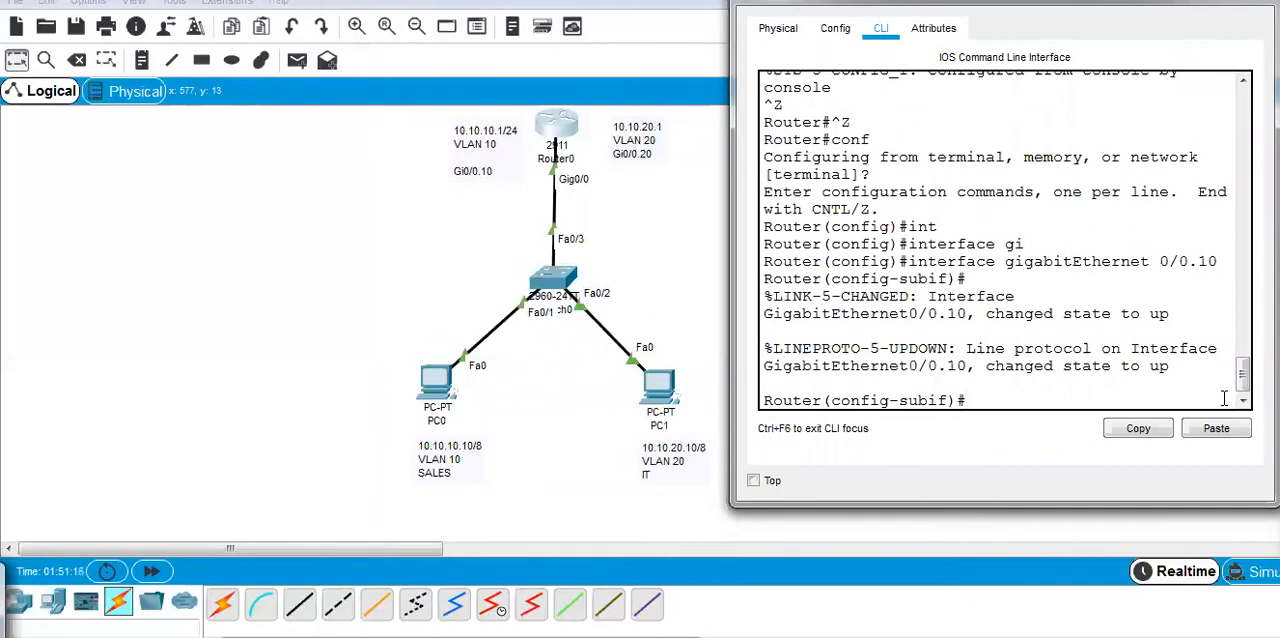
Write the encapsulation command for subinterface Gi0/0.10 as dot1Q with VLAN ID 10.
type("n")
key("Tab")
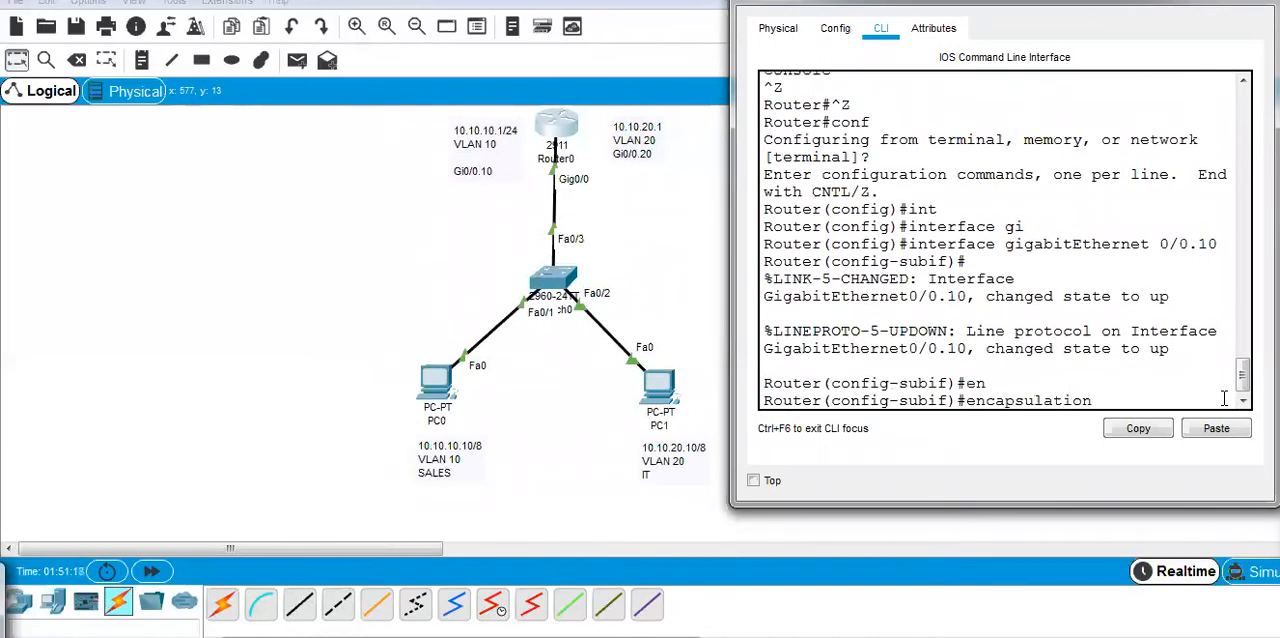
type("d")
key("Tab")
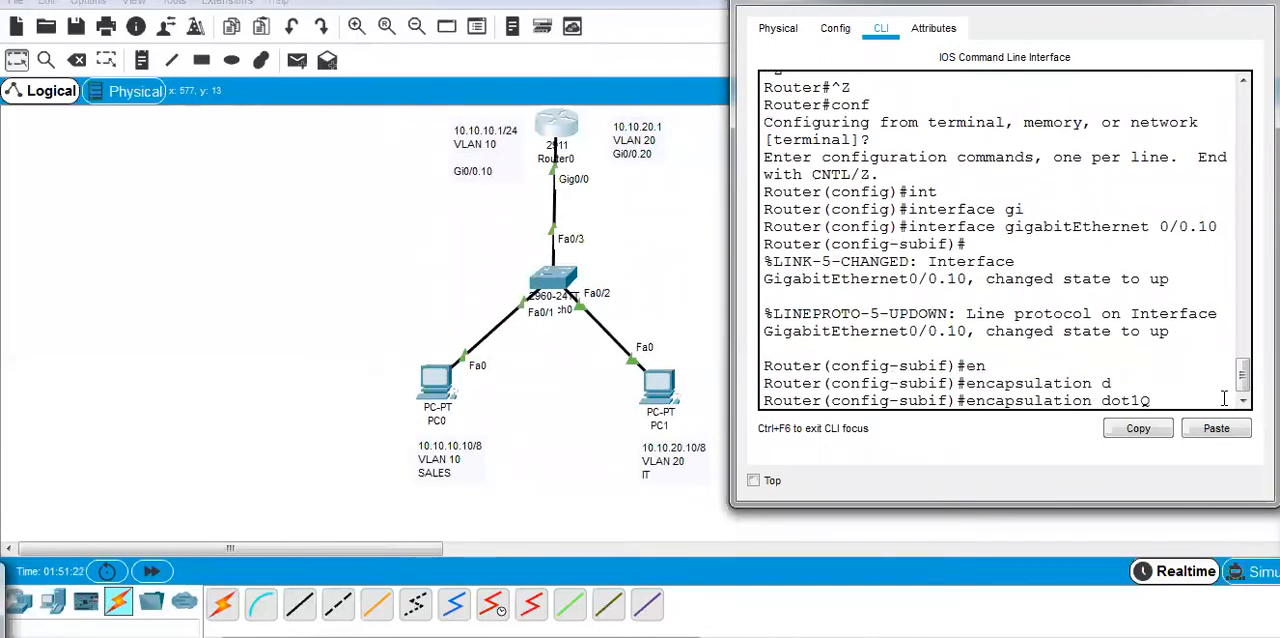
type("10")
left_click(1243, 315)
mouse_move(1180, 376)
left_mouse_down()
mouse_move(1196, 424)
mouse_move(1184, 372)
left_mouse_up()
left_click_drag(1204, 304, 1180, 385)
left_click_drag(1219, 349, 1183, 384)
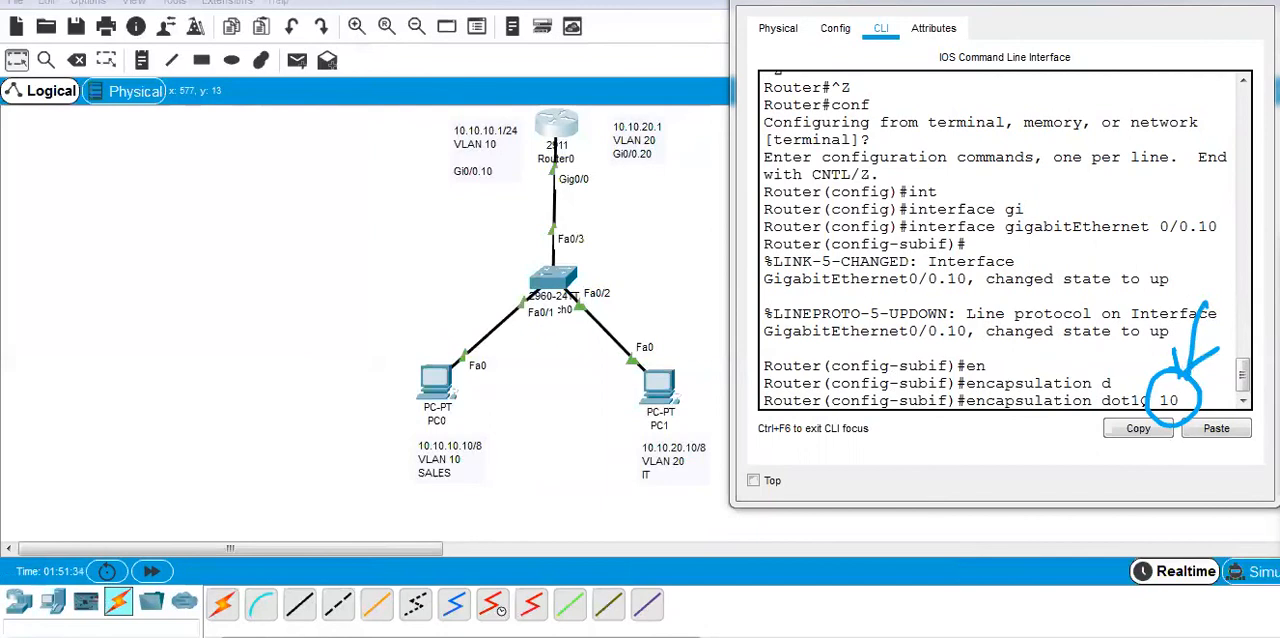
left_click(1240, 437)
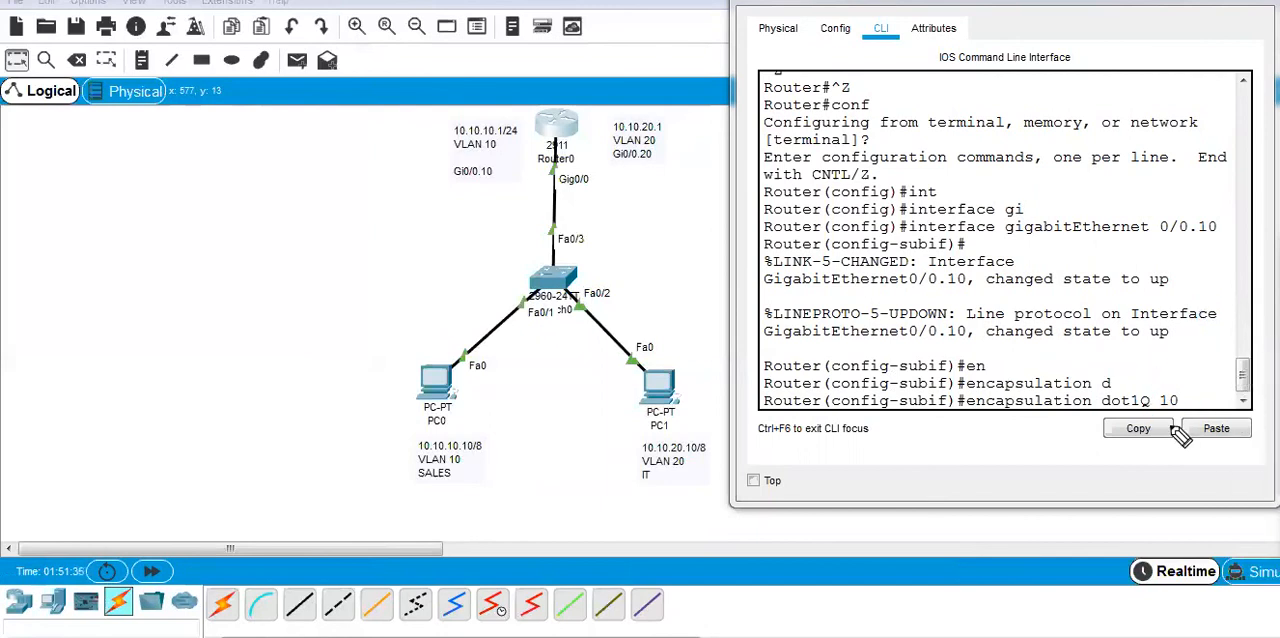
Apply the dot1Q encapsulation and assign Gi0/0.10 the IP address 10.10.10.1 with mask 255.255.255.0.
left_click(1202, 401)
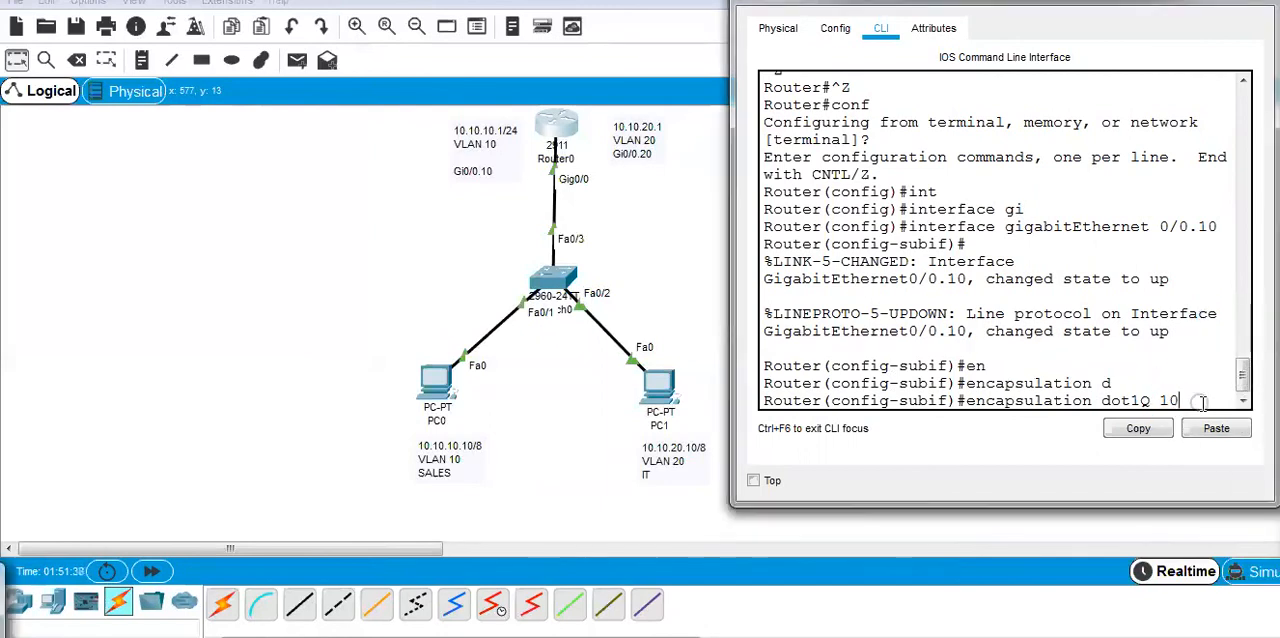
key("Return")
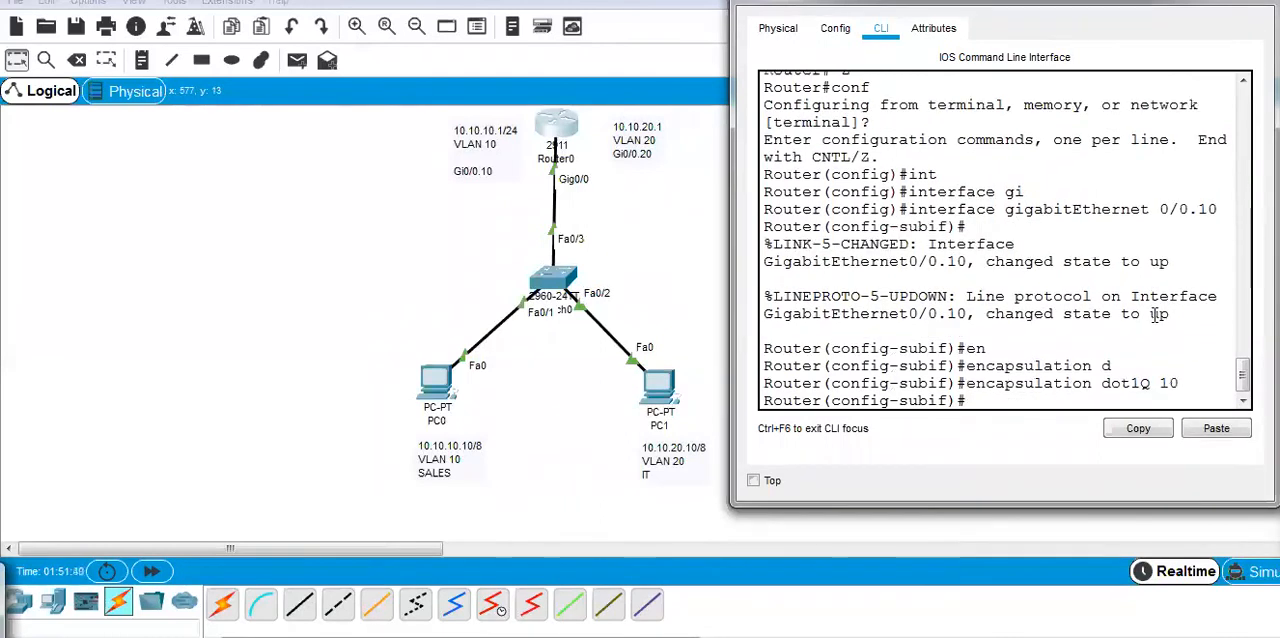
type("ip add")
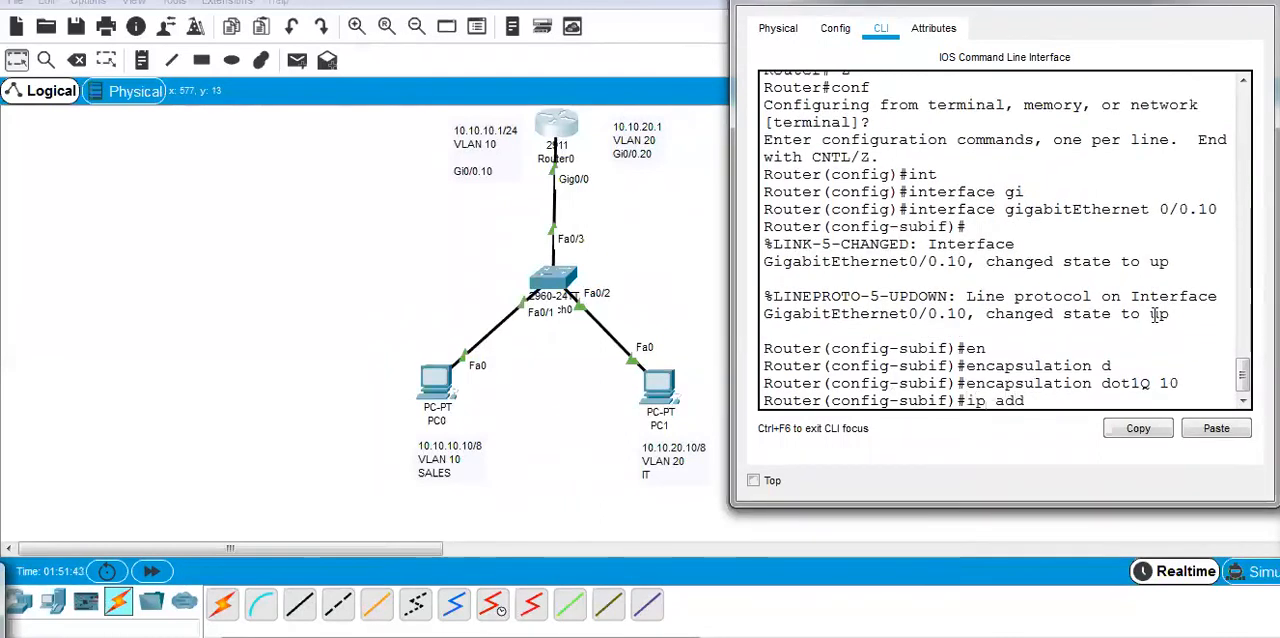
key("Tab")
type("10.10.10.1")
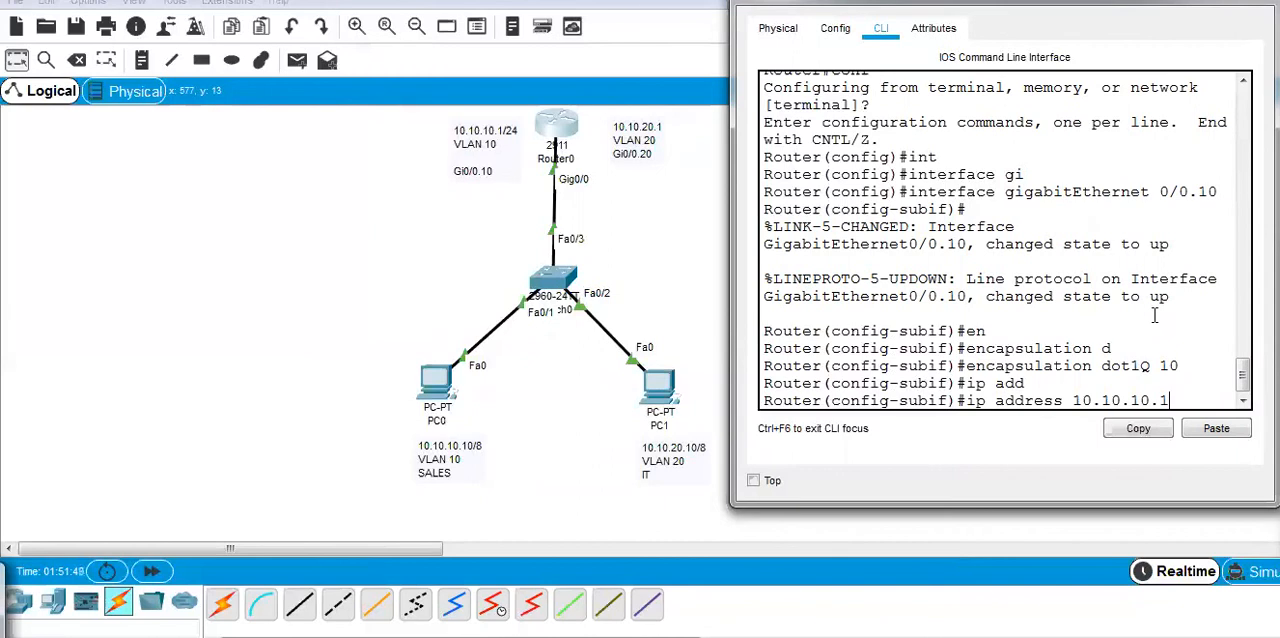
type(" 255.255.255.0")
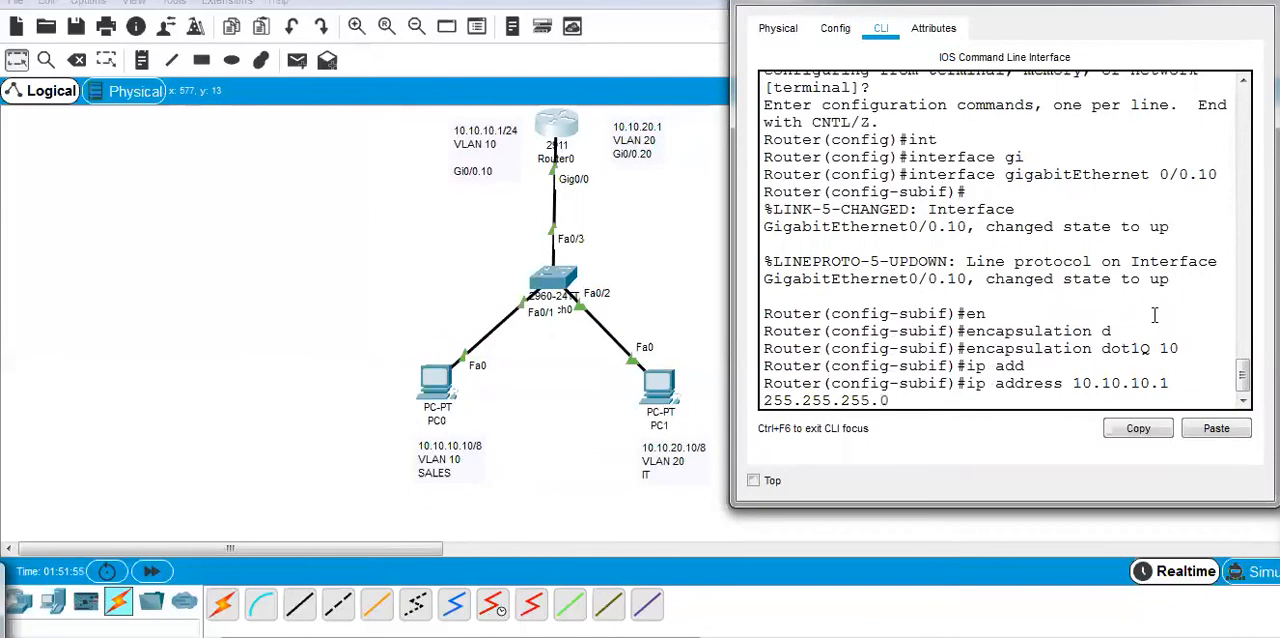
key("Return")
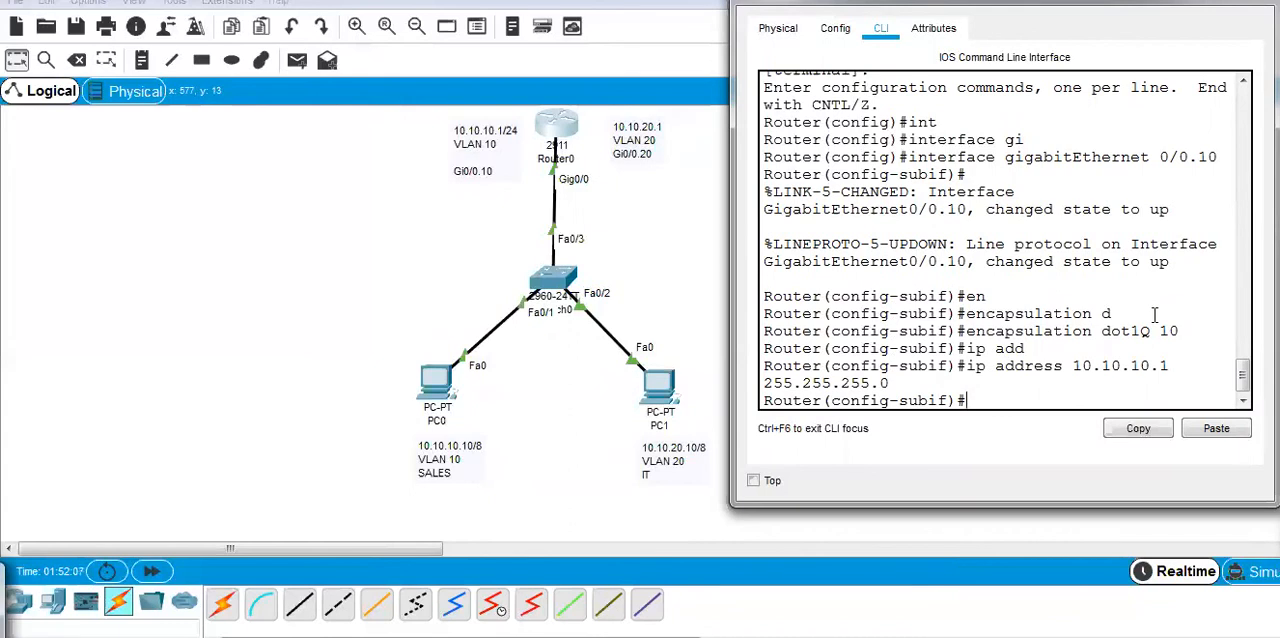
Exit the Gi0/0.10 subinterface configuration to privileged EXEC mode and re-enter global configuration mode.
key("ctrl+z")
key("ctrl+z")
key("ctrl+z")
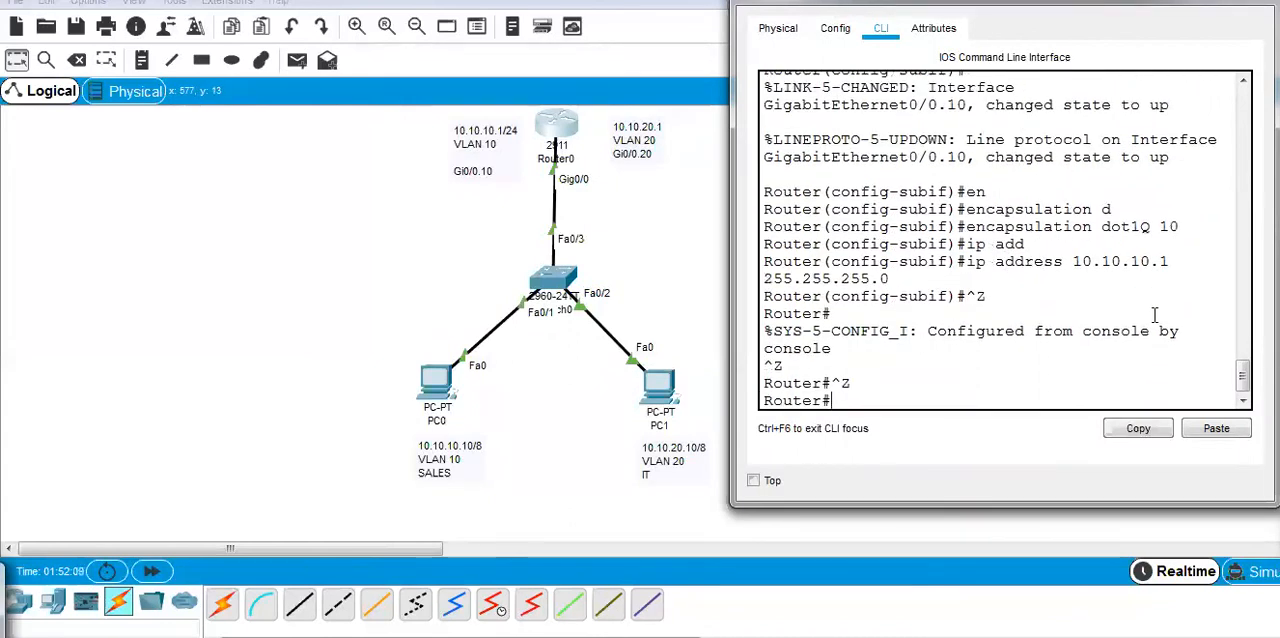
type("conf")
key("Tab")
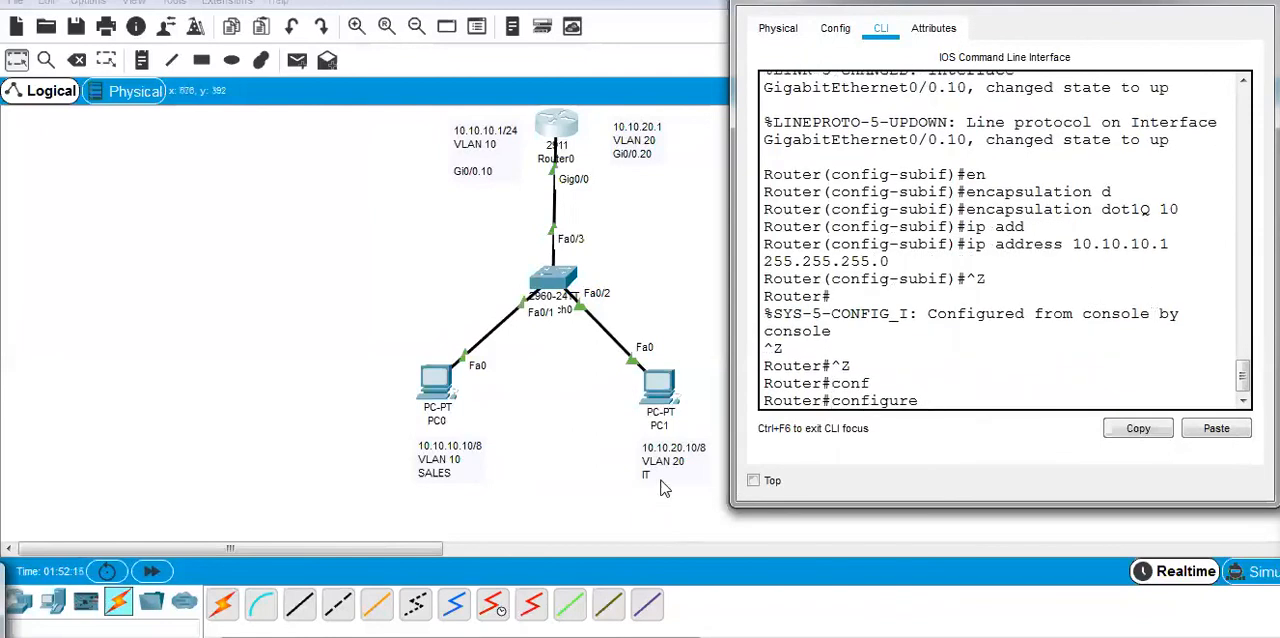
key("Return")
key("Return")
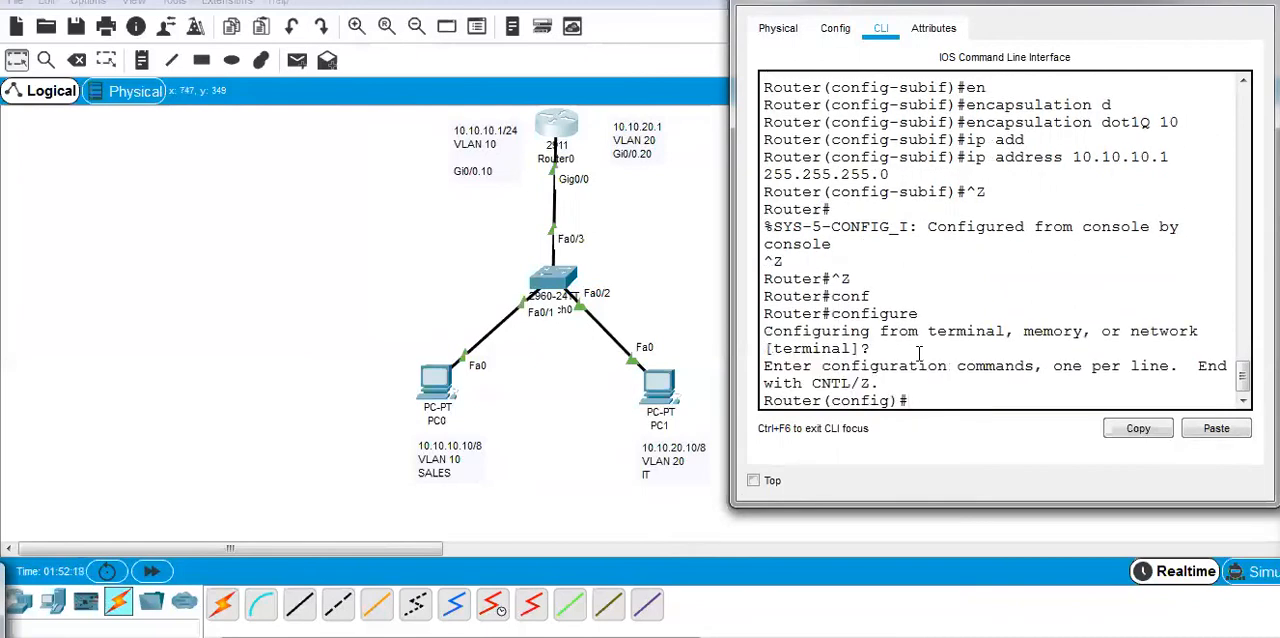
Create subinterface gigabitEthernet 0/0.20 on Router0.
type("int")
key("Tab")
type("gi")
key("Tab")
type("0/0")
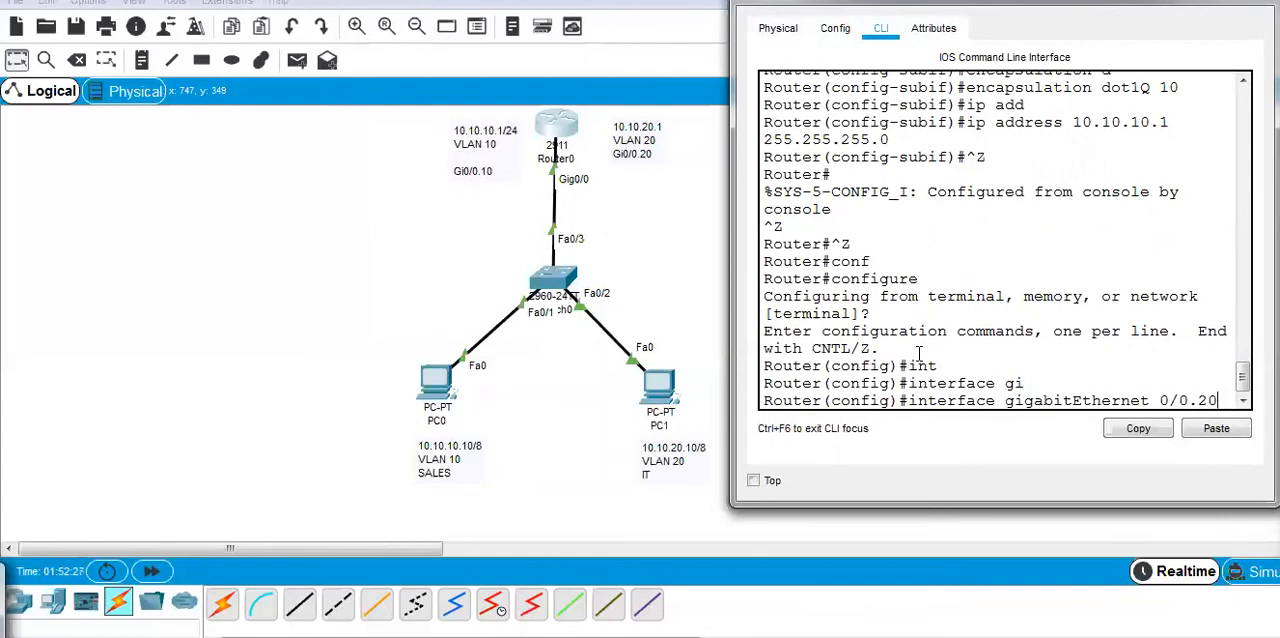
type(".20")
key("Return")
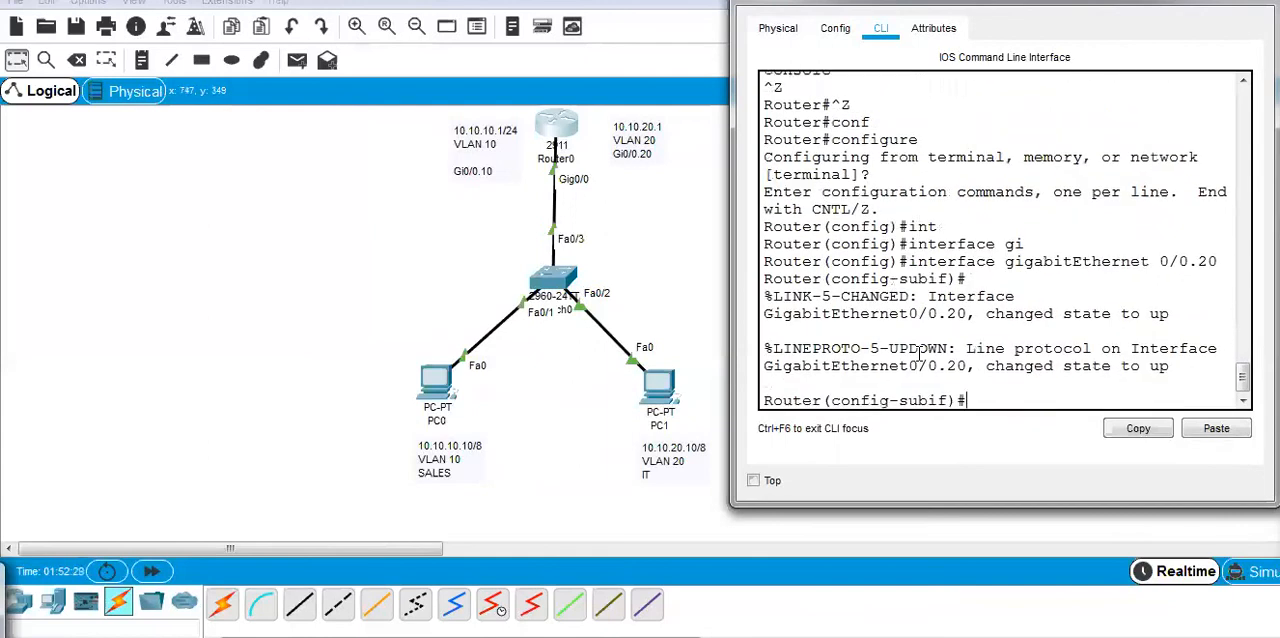
Write the encapsulation command for subinterface Gi0/0.20 as dot1Q with VLAN ID 20.
type("enca")
key("Tab")
type("d")
key("Tab")
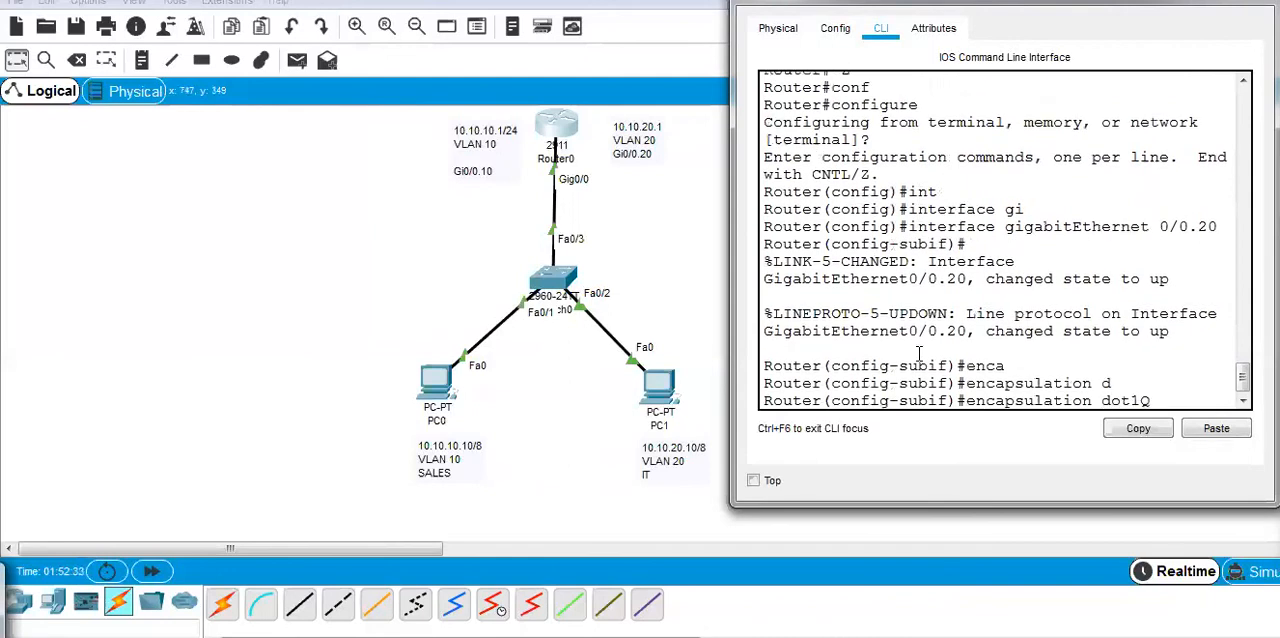
type("20")
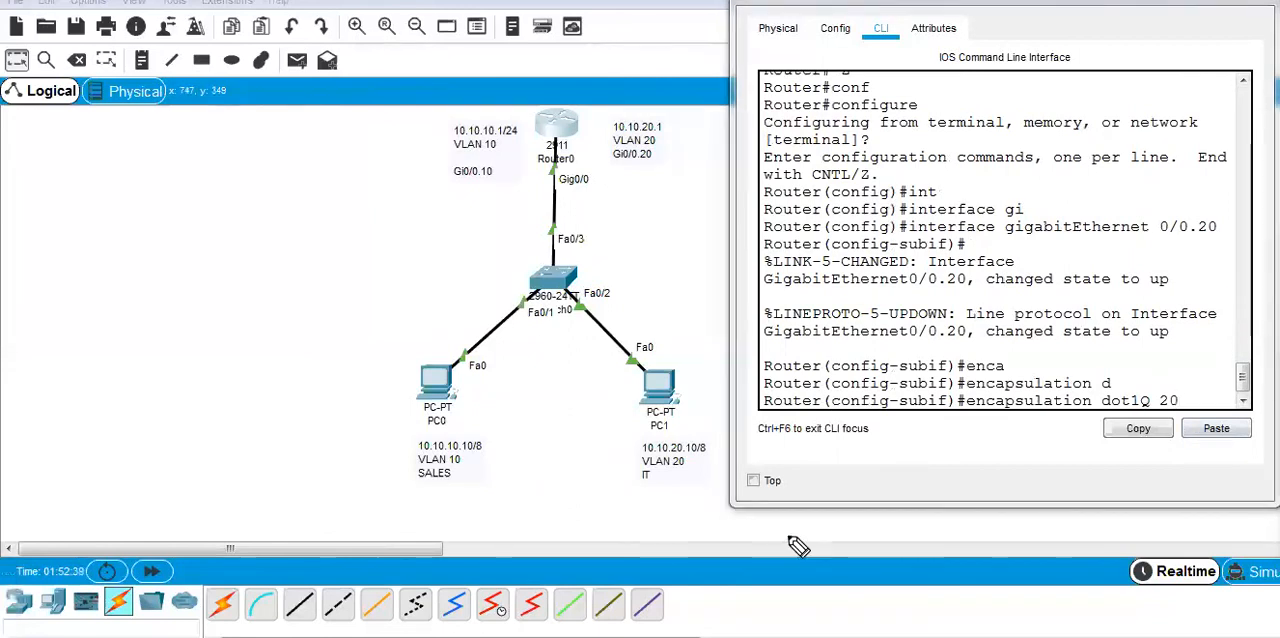
mouse_move(687, 458)
left_mouse_down()
mouse_move(658, 461)
mouse_move(676, 455)
left_mouse_up()
mouse_move(1185, 384)
left_mouse_down()
mouse_move(1196, 414)
mouse_move(1152, 410)
mouse_move(1158, 386)
left_mouse_up()
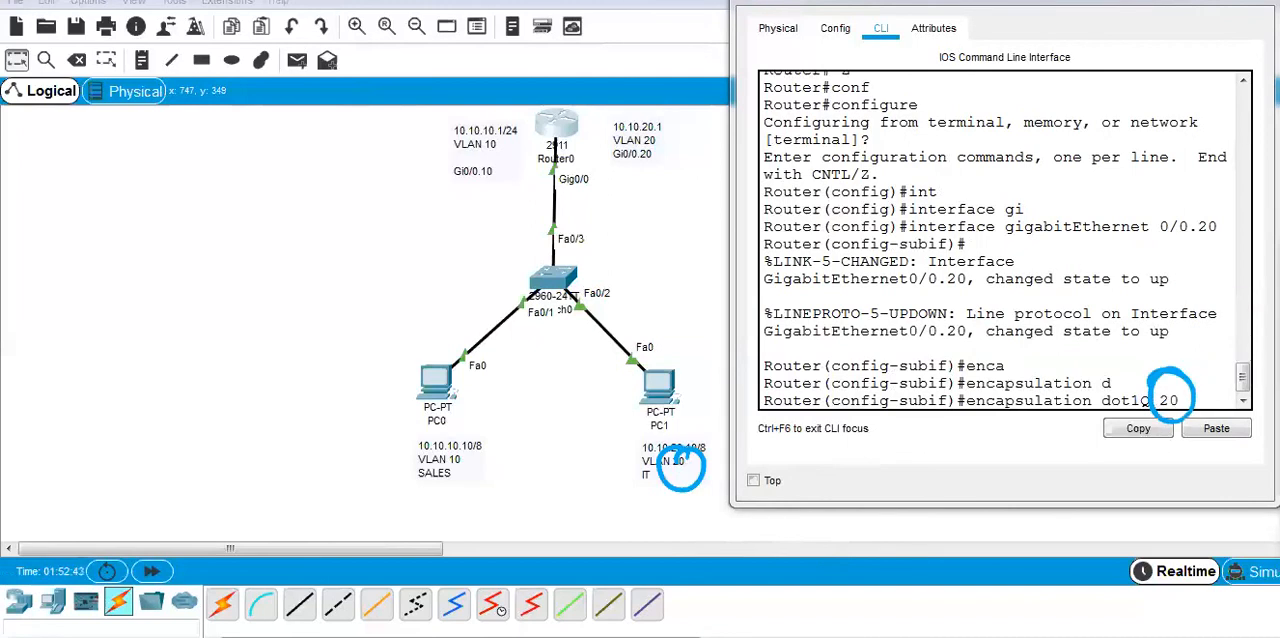
left_click(1274, 470)
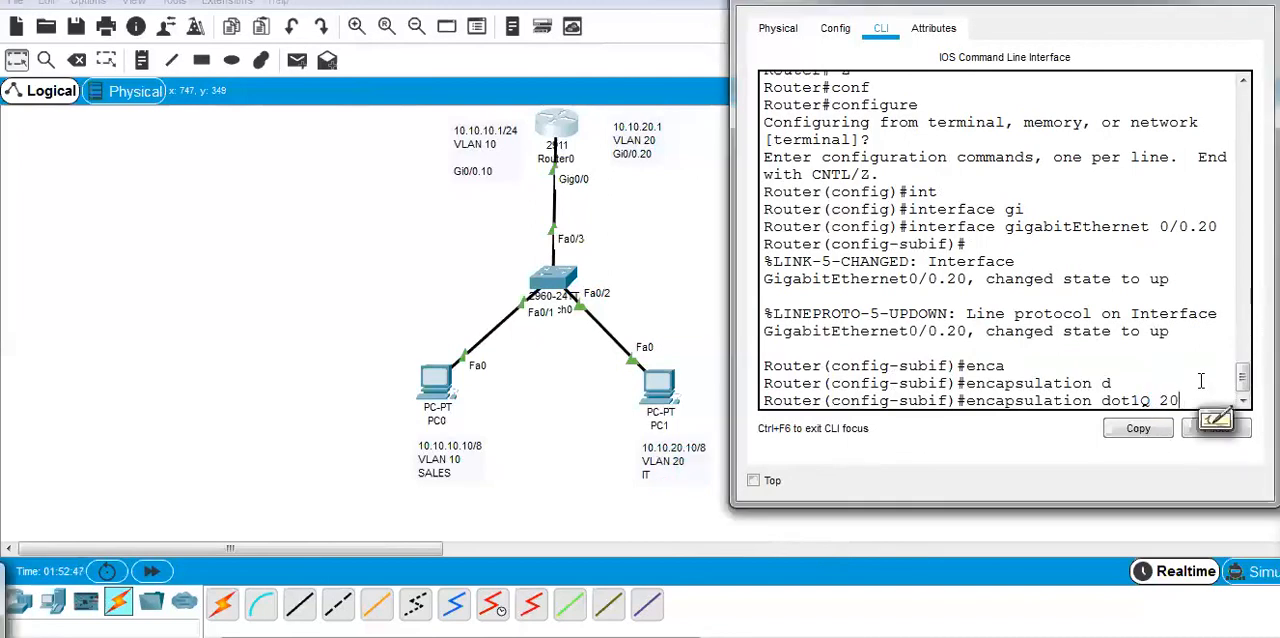
Apply the dot1Q encapsulation for VLAN 20 and begin the IP address command on subinterface Gi0/0.20.
key("Return")
type("ip ad")
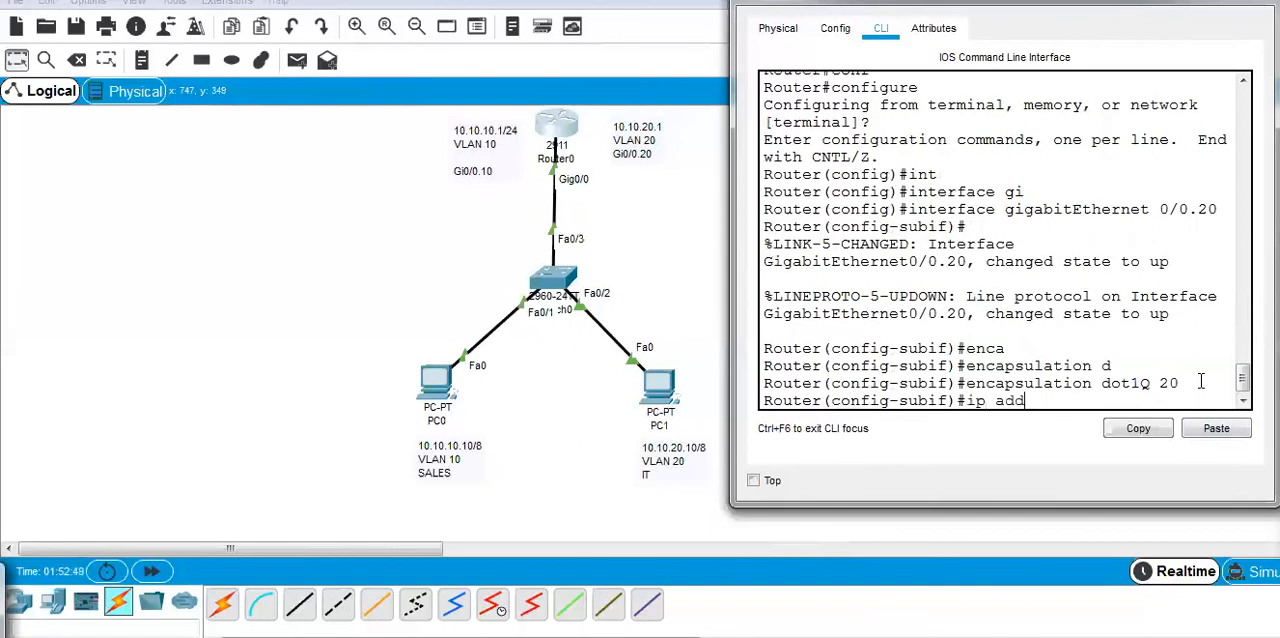
type("d")
key("Tab")
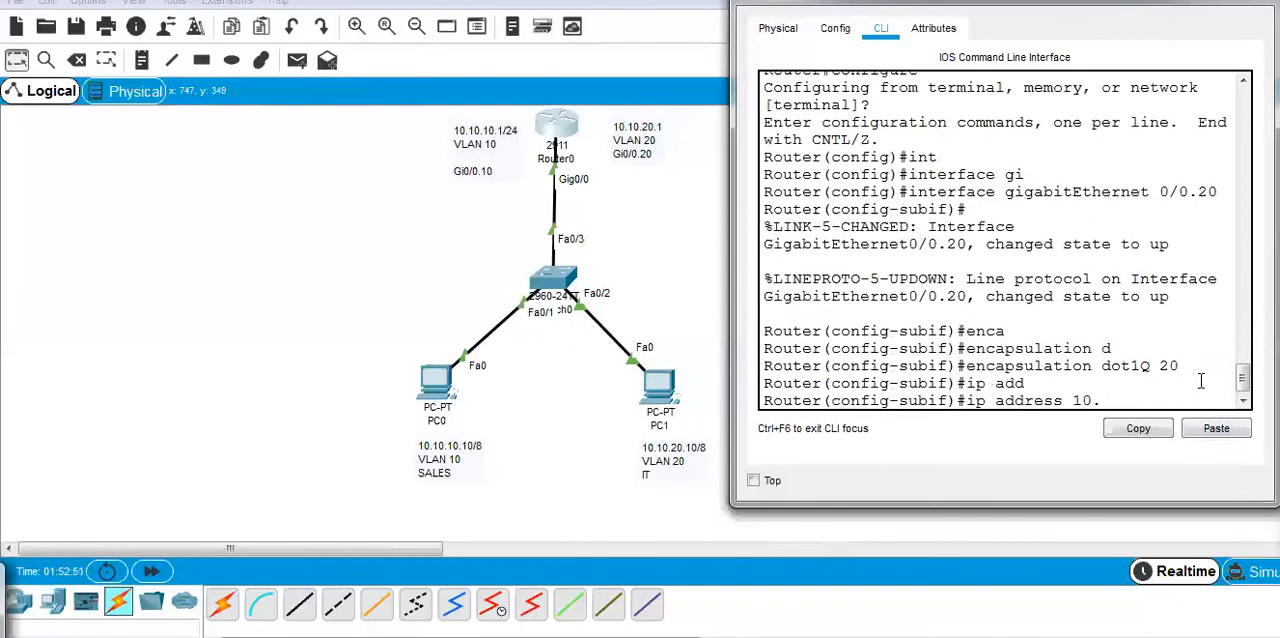
left_click_drag(1243, 335, 1243, 313)
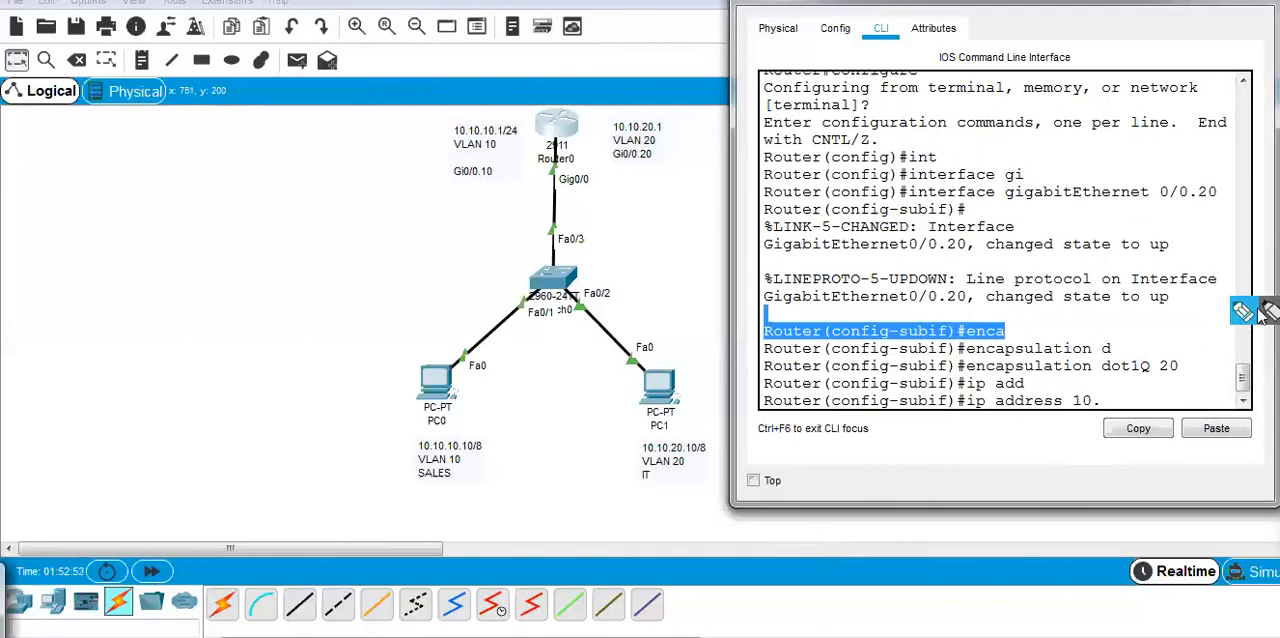
left_click(1243, 313)
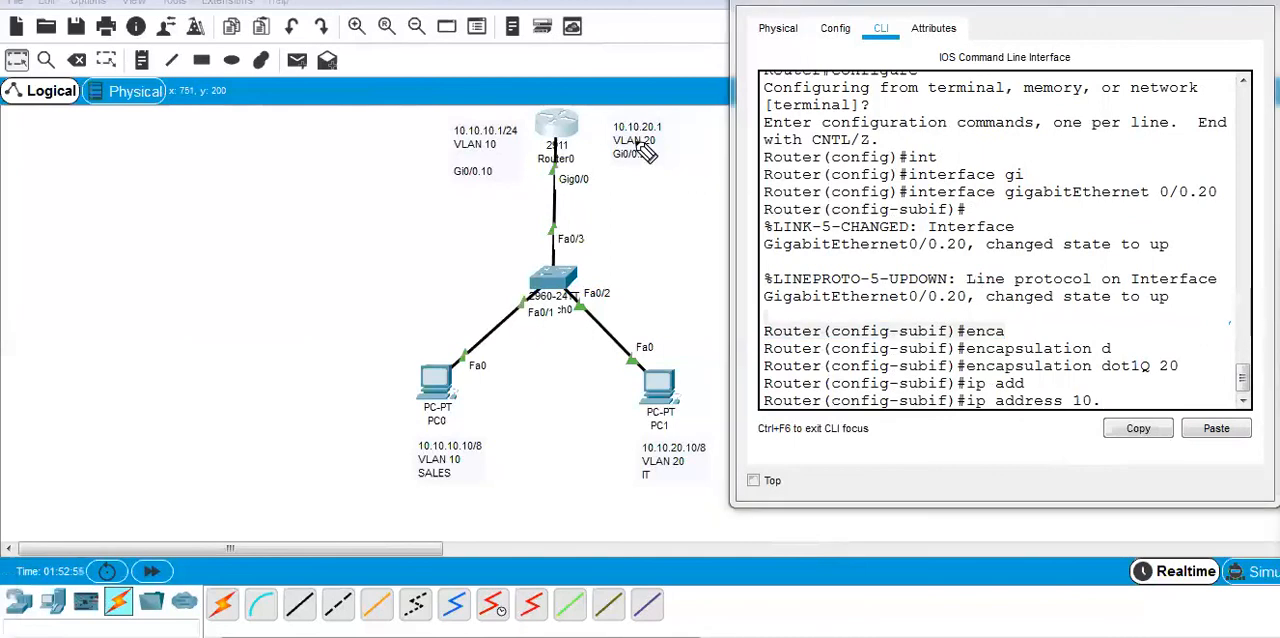
mouse_move(660, 108)
left_mouse_down()
mouse_move(612, 140)
mouse_move(690, 114)
mouse_move(656, 110)
mouse_move(702, 152)
mouse_move(750, 236)
mouse_move(1096, 362)
mouse_move(1112, 388)
mouse_move(1128, 367)
left_mouse_up()
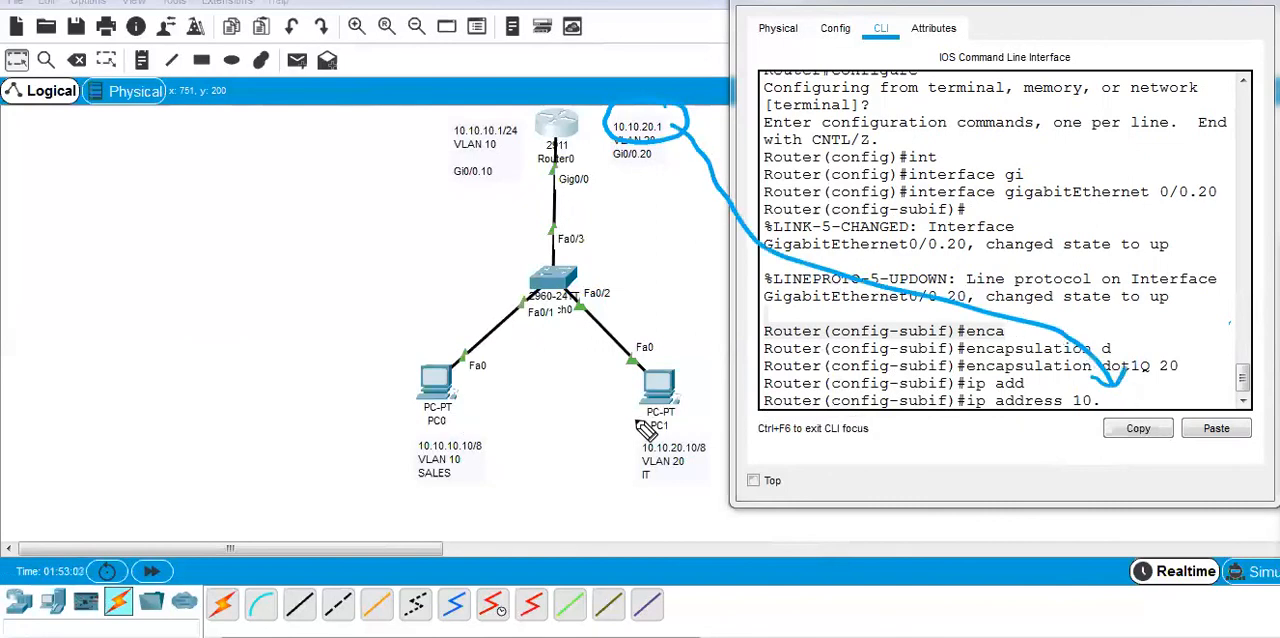
left_click_drag(612, 396, 702, 358)
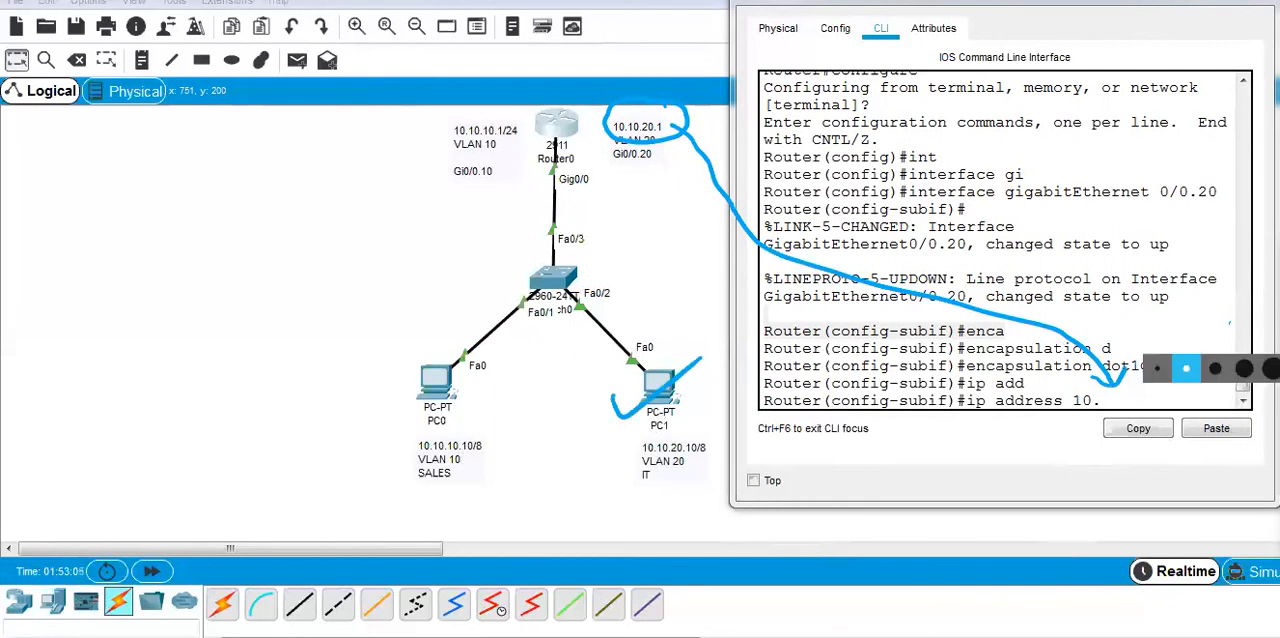
left_click(1257, 476)
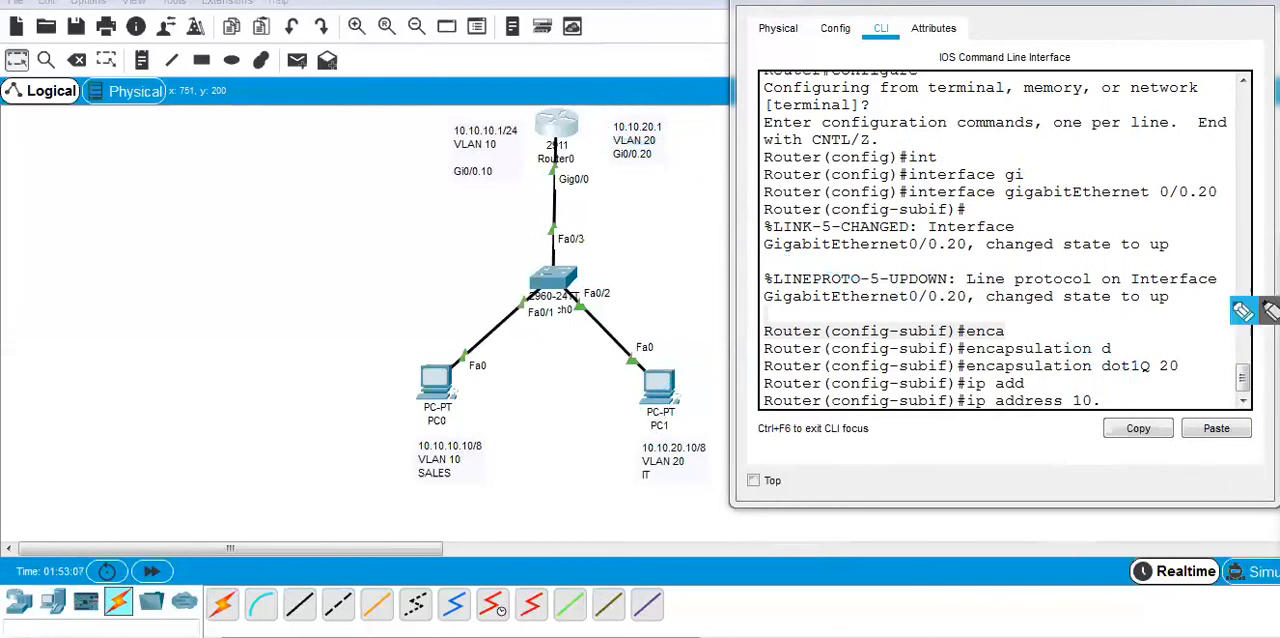
left_click(1118, 400)
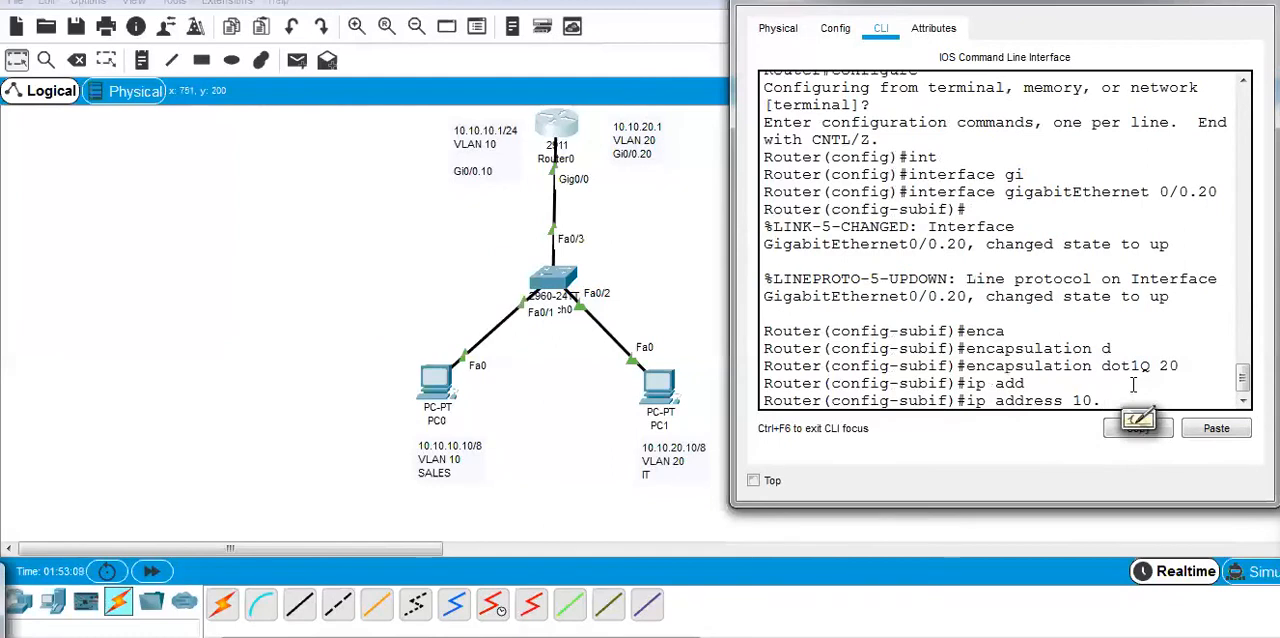
Assign Gi0/0.20 the IP address 10.10.20.1 with mask 255.255.255.0 and return to privileged EXEC mode.
type("10.20.1")
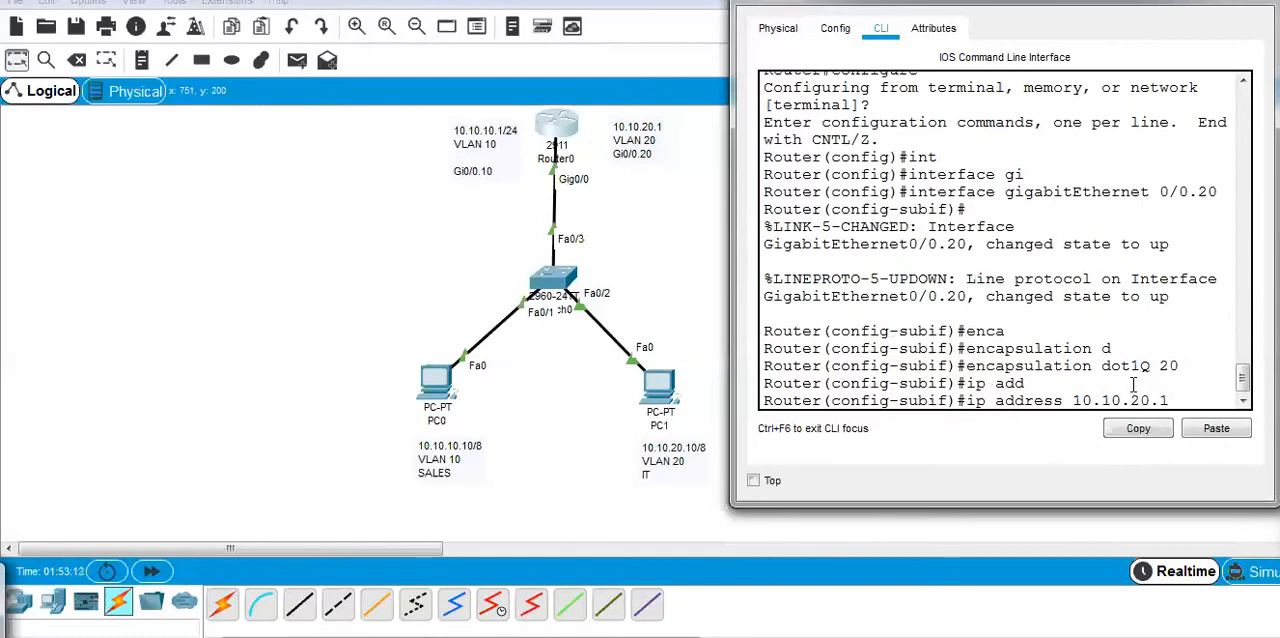
type("  255.25")
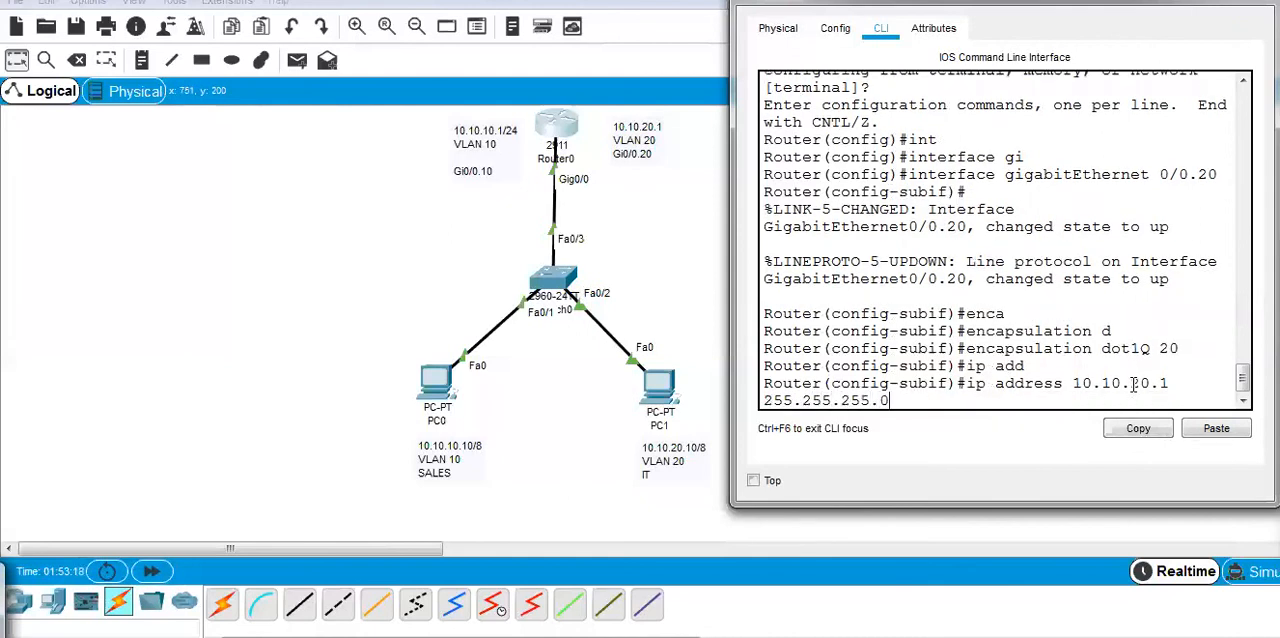
type("5.255.0")
key("Return")
key("ctrl+z")
key("ctrl+z")
key("ctrl+z")
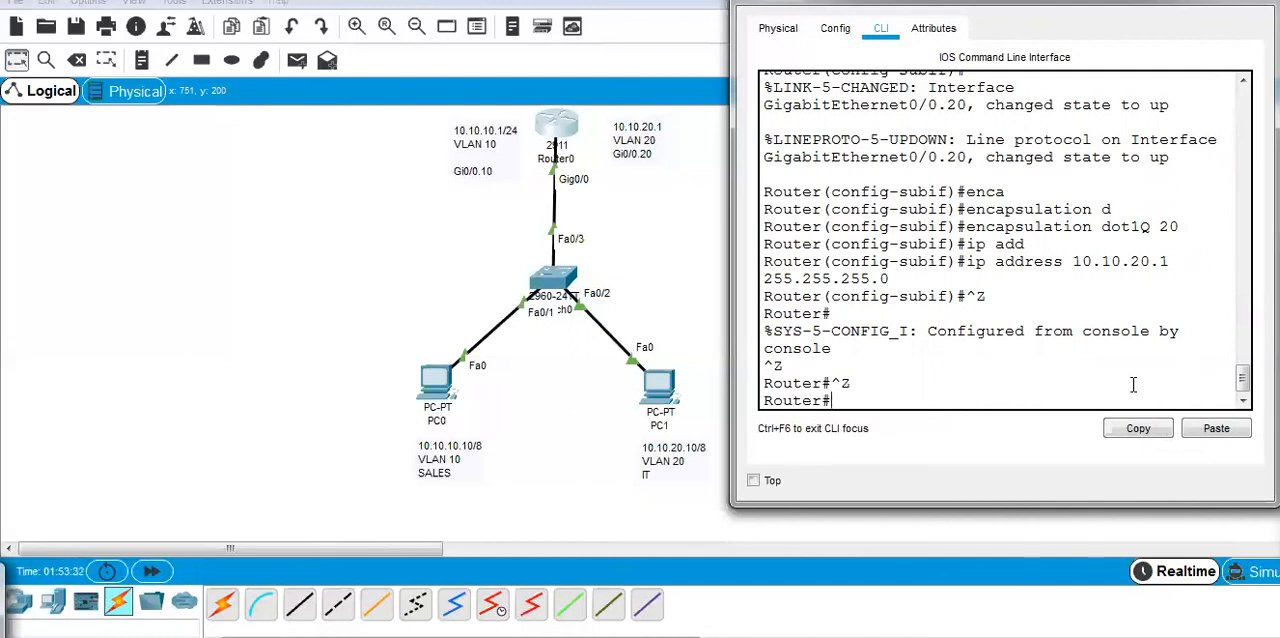
Try to display a summary of the router's interfaces with the command sh interfaces br.
type("sh int")
key("Tab")
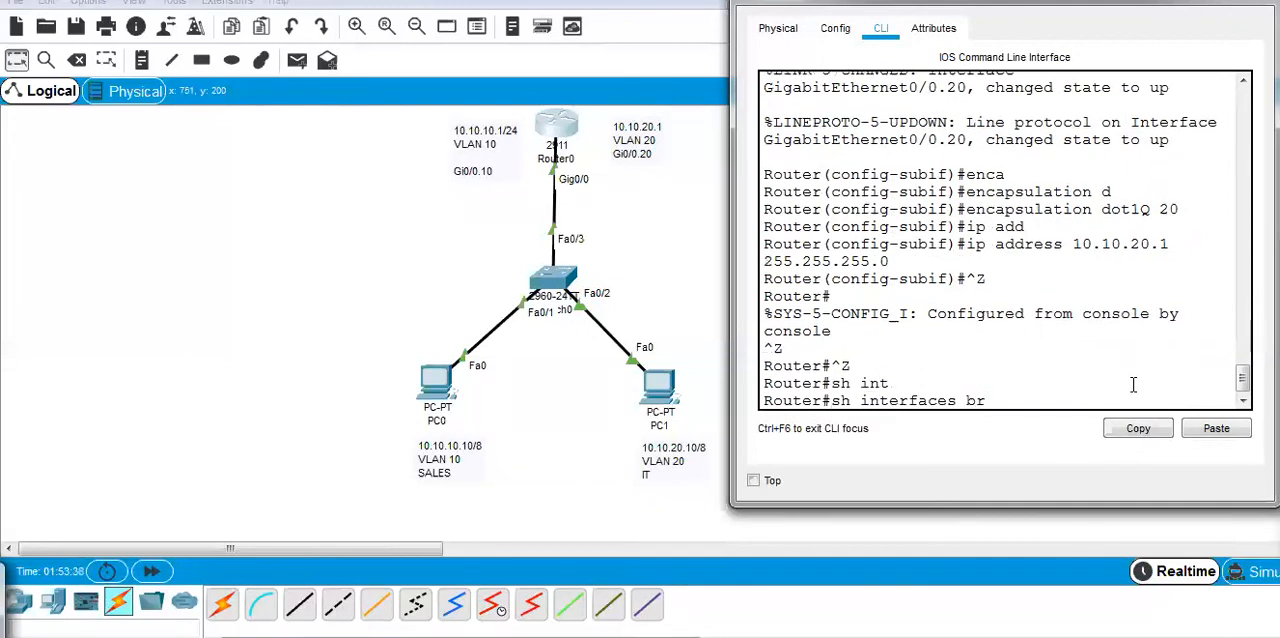
key("Return")
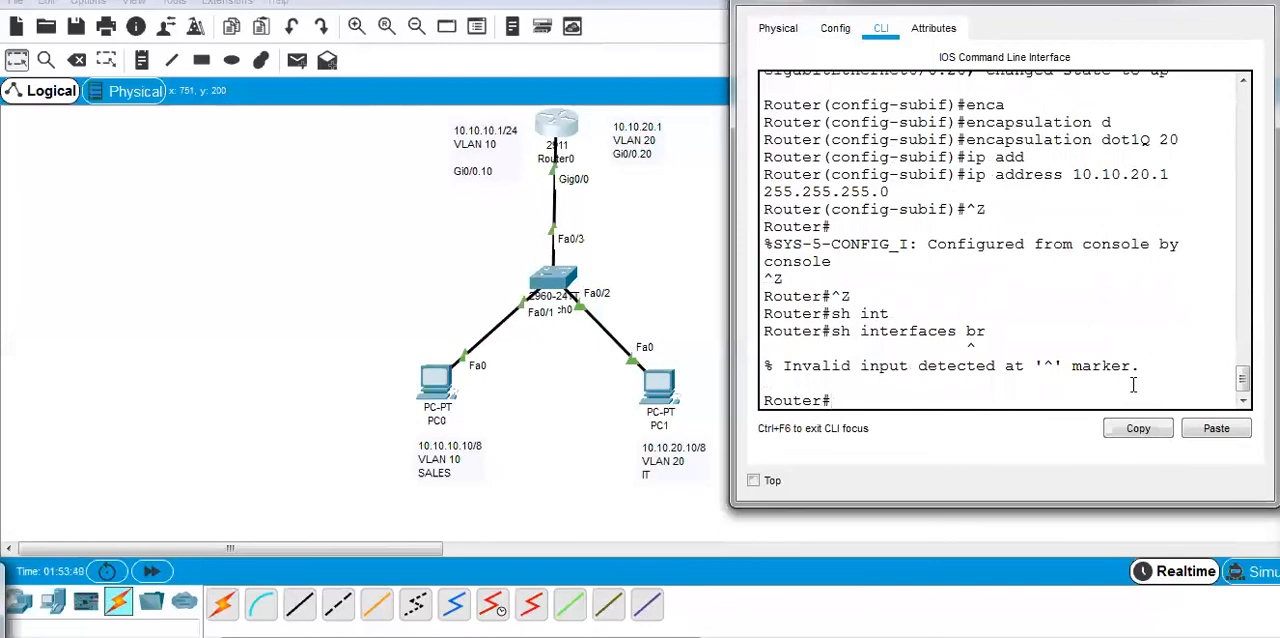
Display the router's interface addresses and status with the command sh ip interface brief.
type("sh ip")
key("Tab")
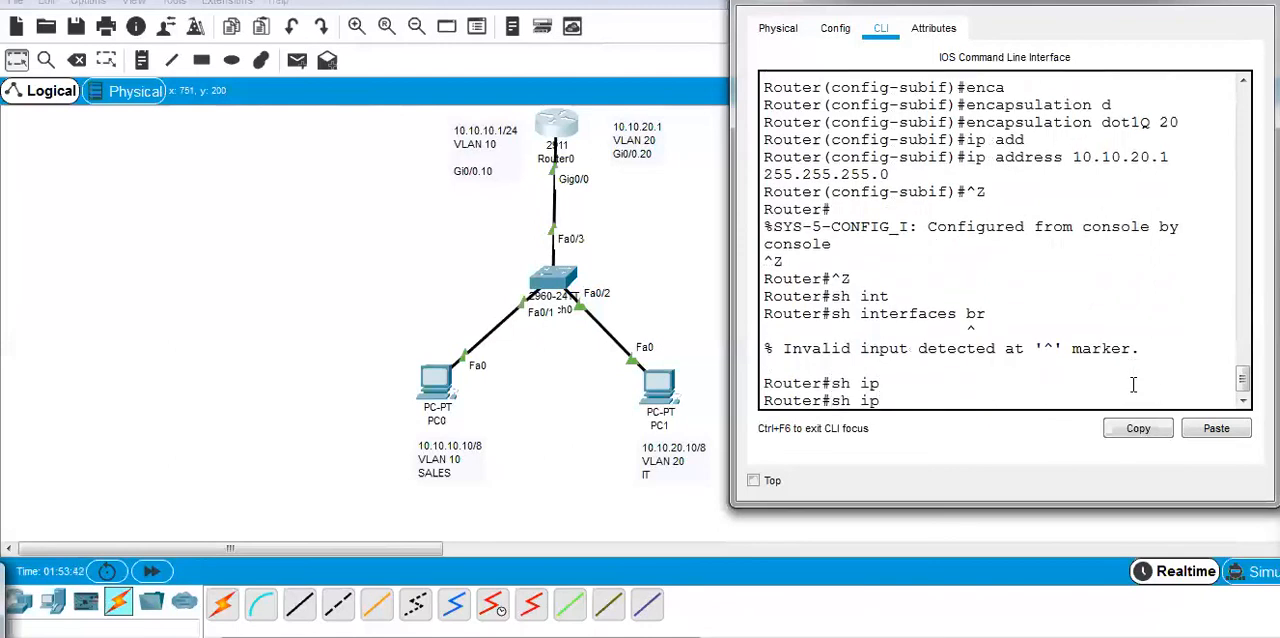
type("in")
key("Tab")
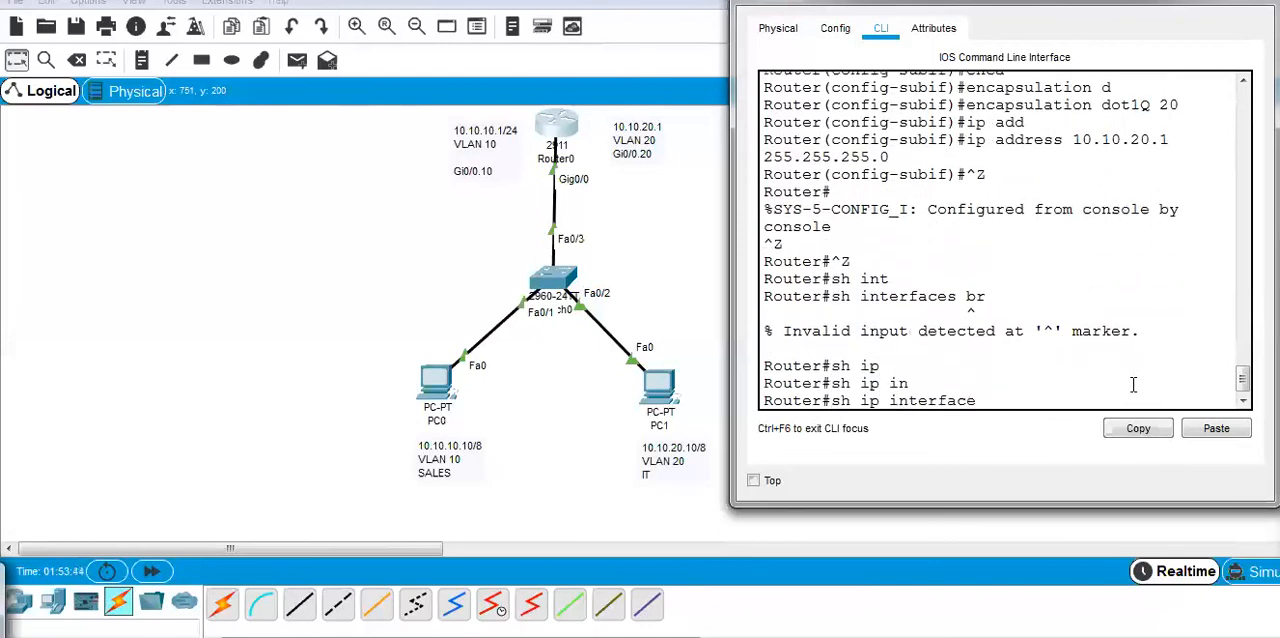
type("b")
key("Tab")
key("Return")
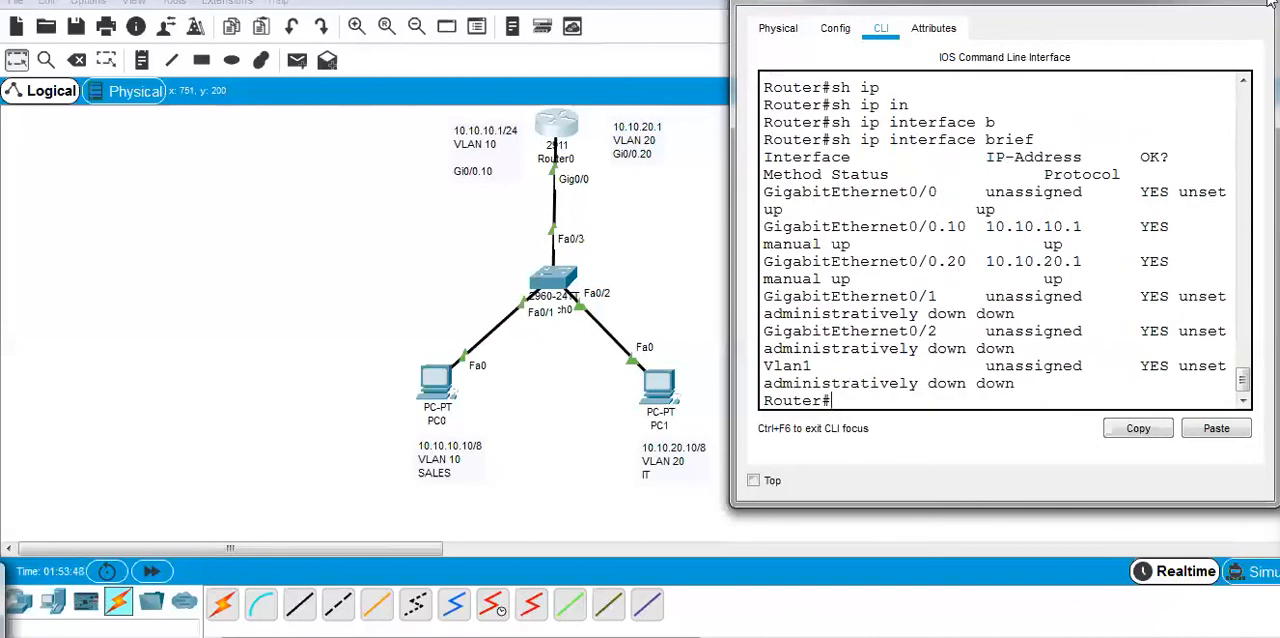
Enlarge the router console to examine the addresses and status of both subinterfaces, and return to the network topology.
left_click(1224, 1)
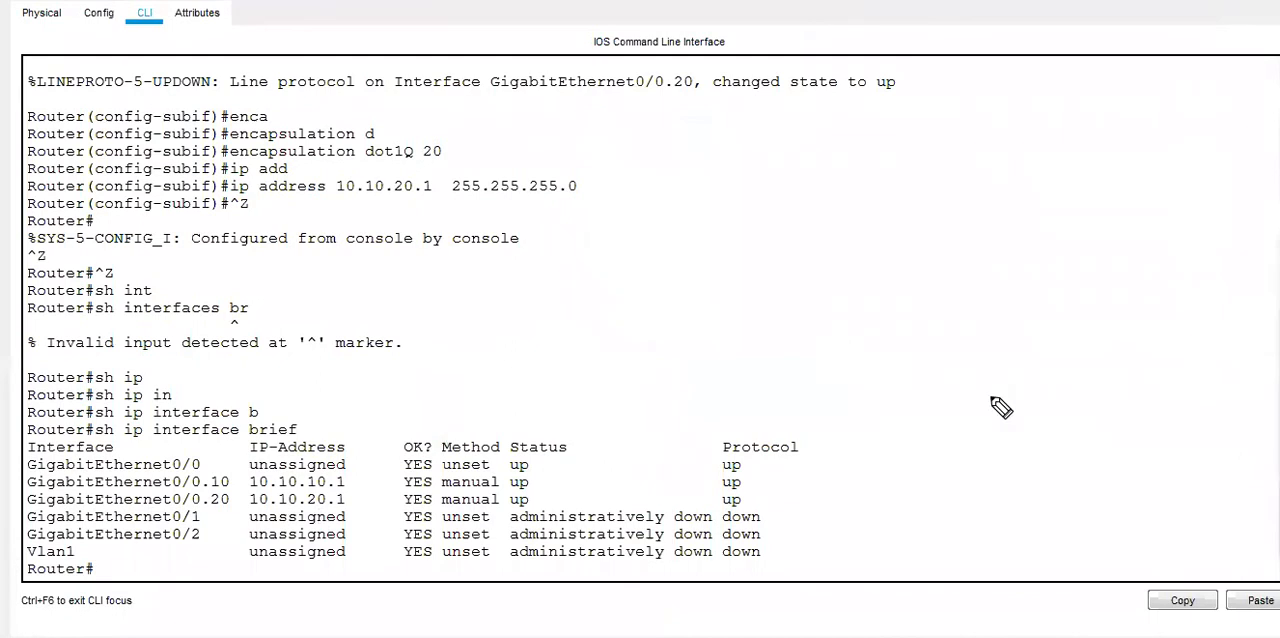
mouse_move(40, 472)
left_mouse_down()
mouse_move(28, 516)
mouse_move(60, 514)
left_mouse_up()
mouse_move(50, 476)
left_mouse_down()
mouse_move(708, 452)
mouse_move(760, 500)
mouse_move(460, 525)
mouse_move(50, 518)
left_mouse_up()
mouse_move(215, 428)
left_mouse_down()
mouse_move(262, 528)
mouse_move(378, 512)
mouse_move(275, 433)
mouse_move(232, 455)
left_mouse_up()
mouse_move(406, 348)
left_mouse_down()
mouse_move(371, 420)
mouse_move(405, 412)
left_mouse_up()
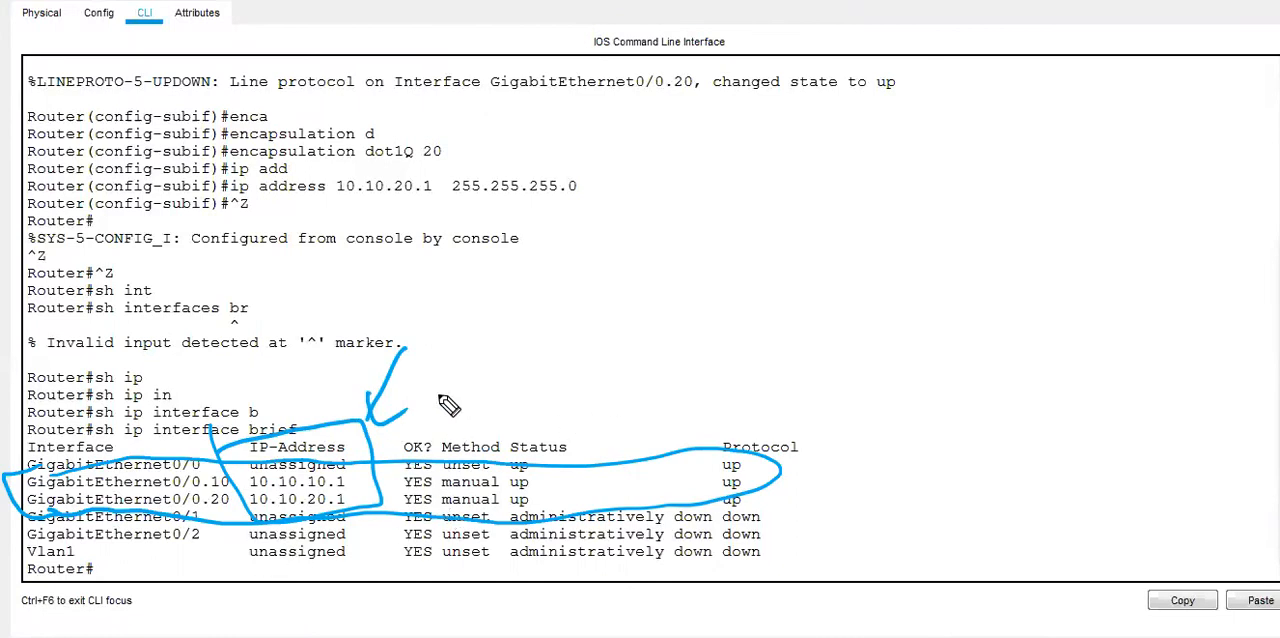
left_click_drag(296, 558, 368, 532)
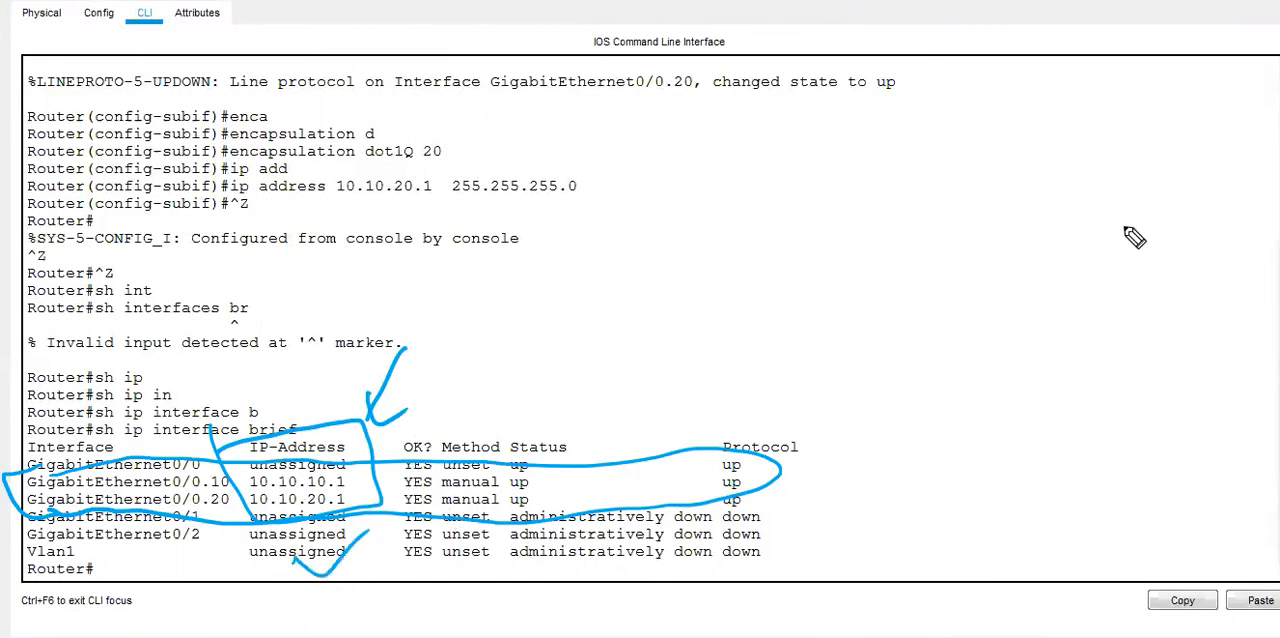
left_click(1276, 411)
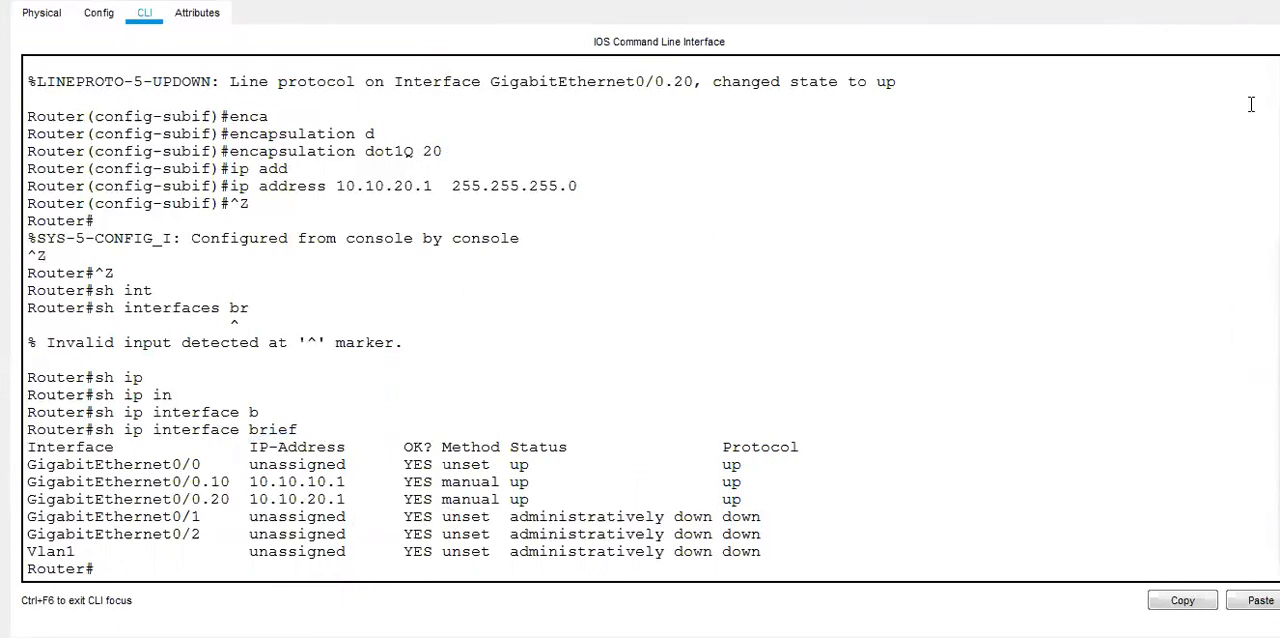
left_click(1215, 3)
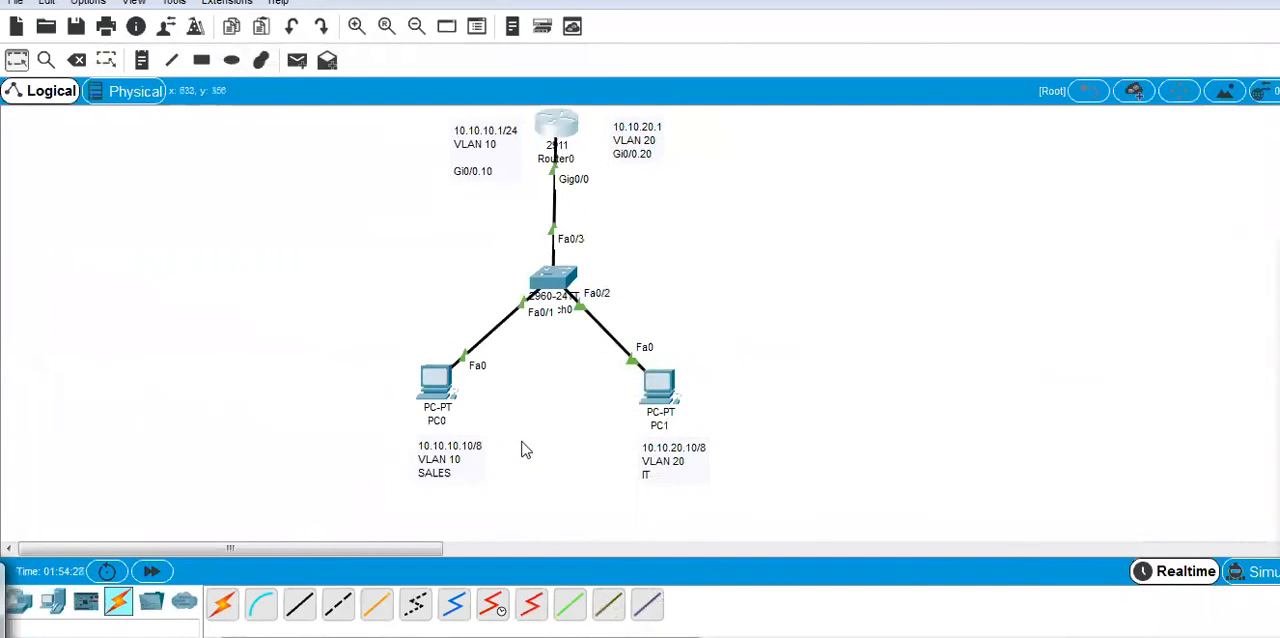
left_click(1243, 311)
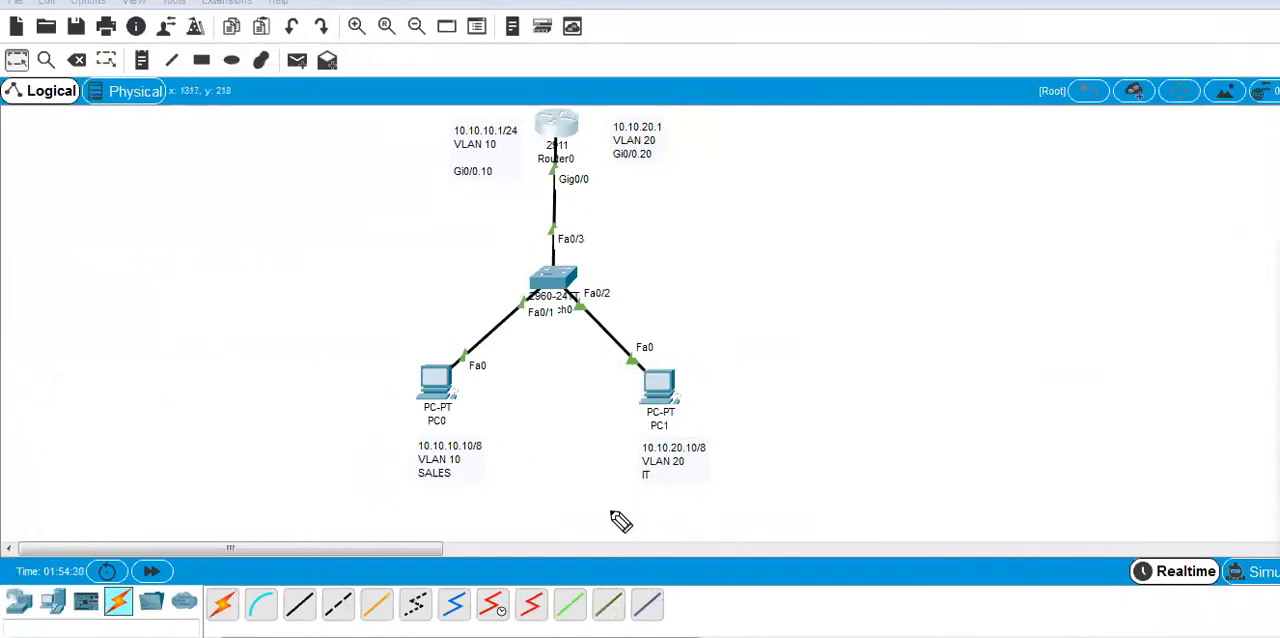
mouse_move(491, 449)
left_mouse_down()
mouse_move(417, 449)
mouse_move(503, 466)
mouse_move(480, 398)
mouse_move(737, 420)
mouse_move(757, 434)
mouse_move(638, 412)
left_mouse_up()
left_click_drag(622, 458, 648, 408)
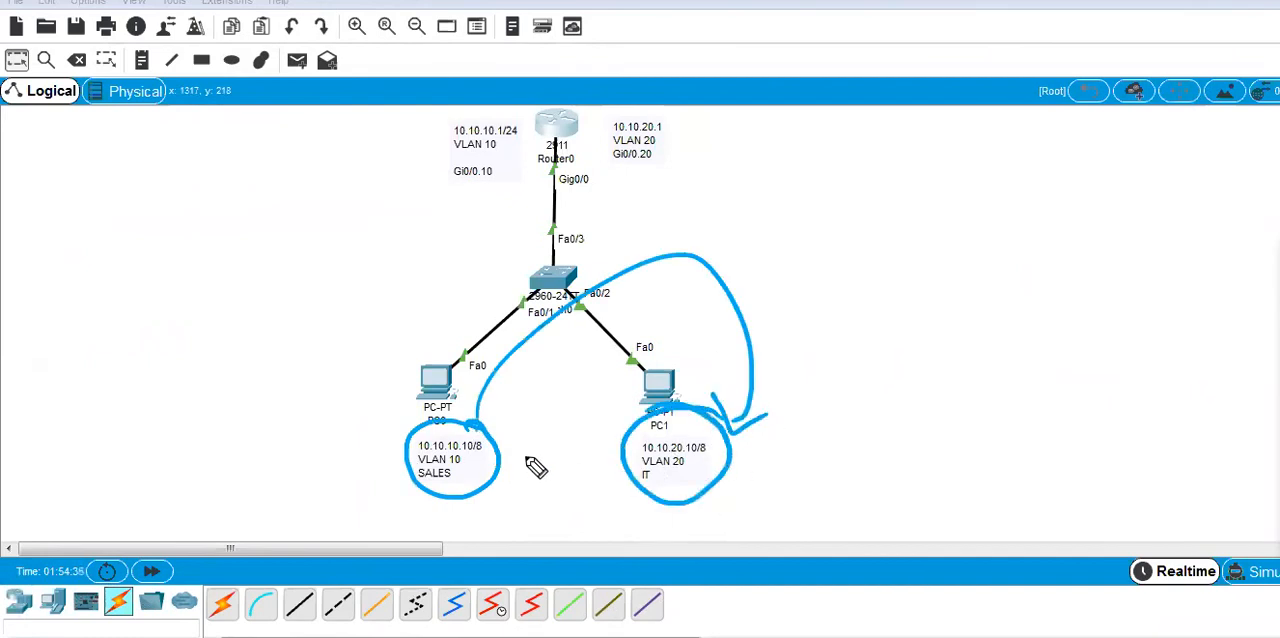
left_click_drag(502, 462, 630, 462)
left_click_drag(508, 489, 646, 471)
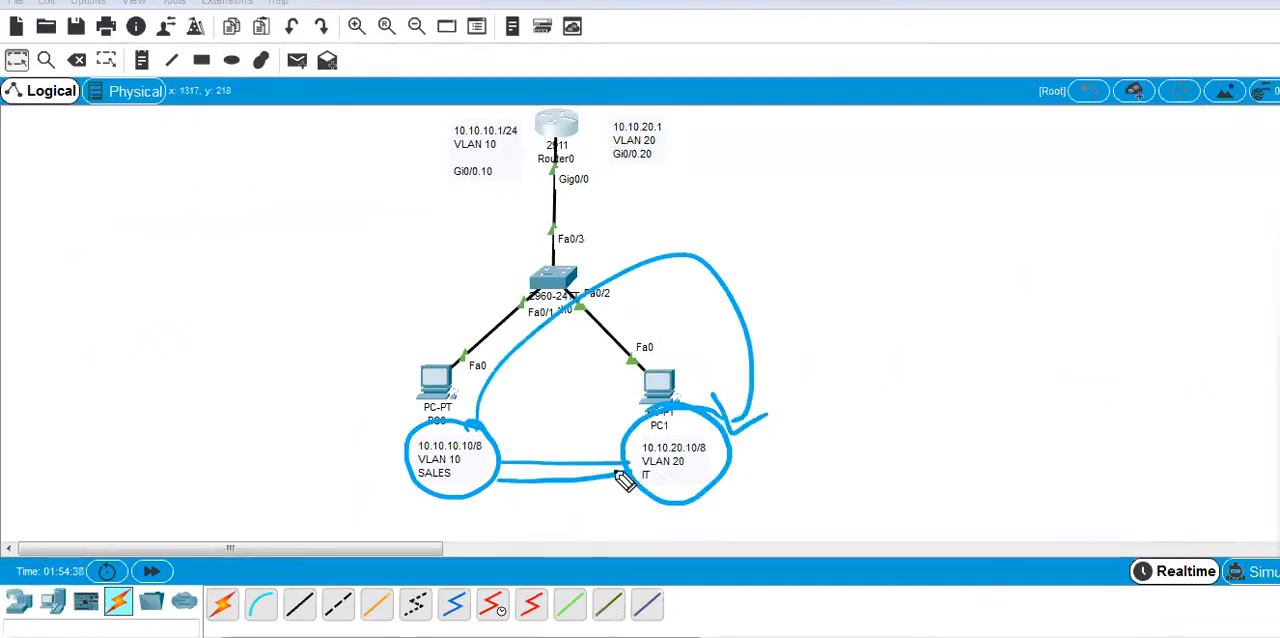
left_click_drag(531, 466, 630, 458)
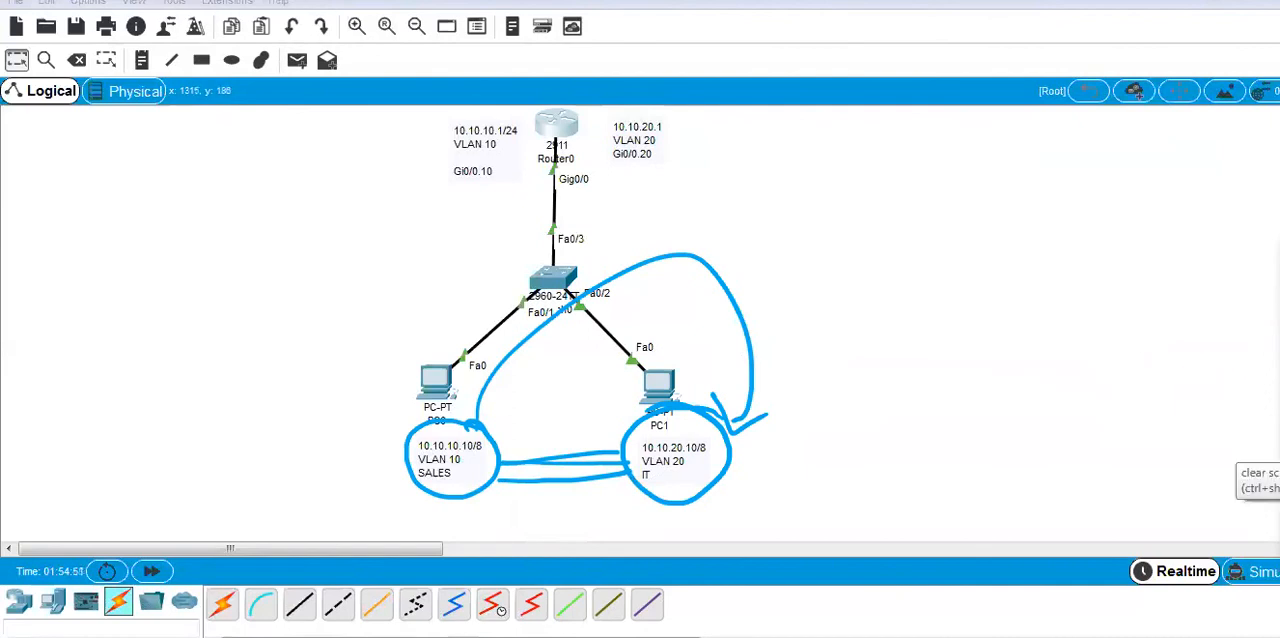
left_click(1276, 452)
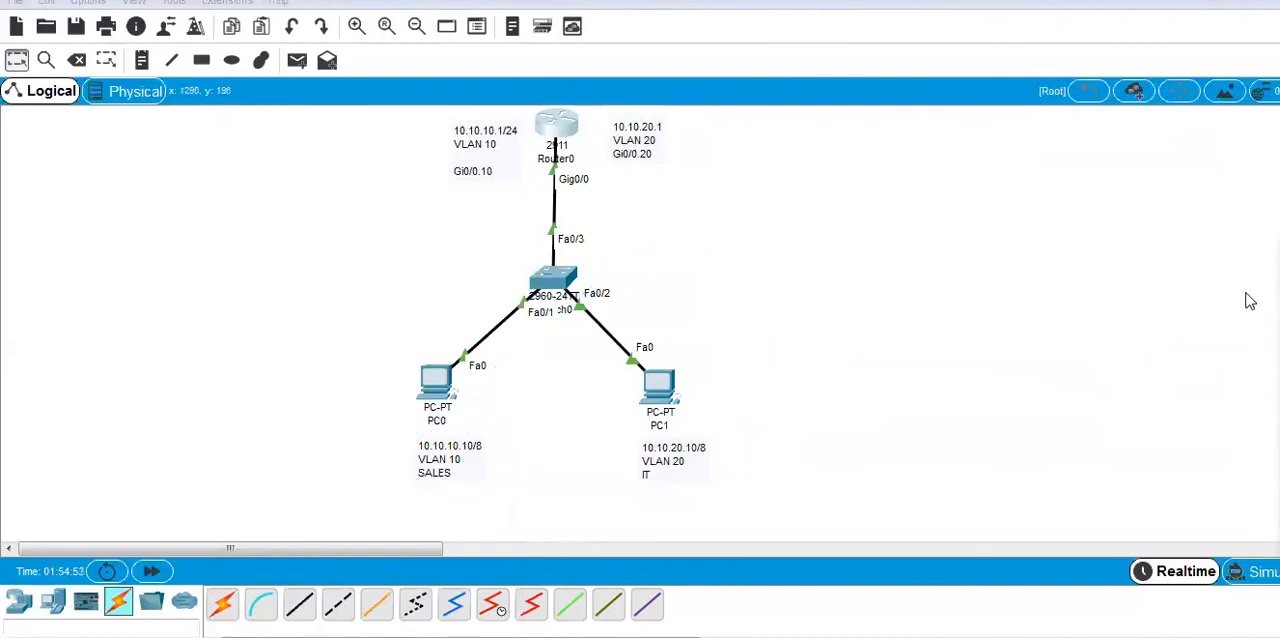
Open PC0, leave its IP configuration and bring up its command prompt.
left_click(436, 392)
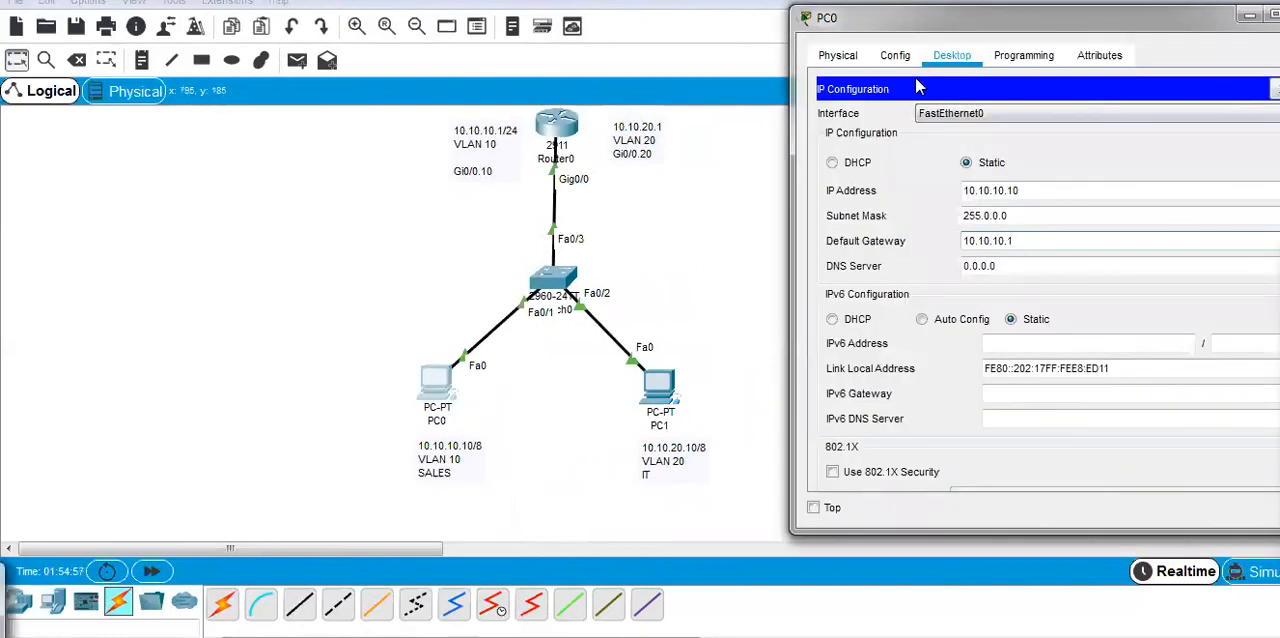
left_click(895, 57)
left_click(952, 56)
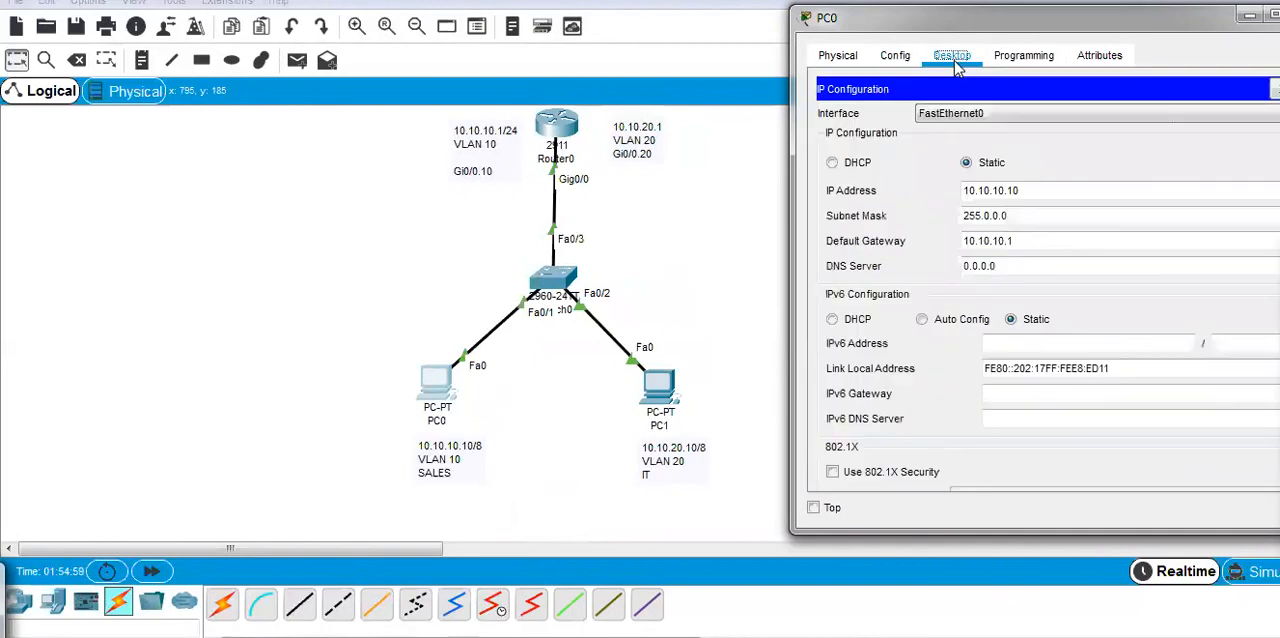
left_click(838, 56)
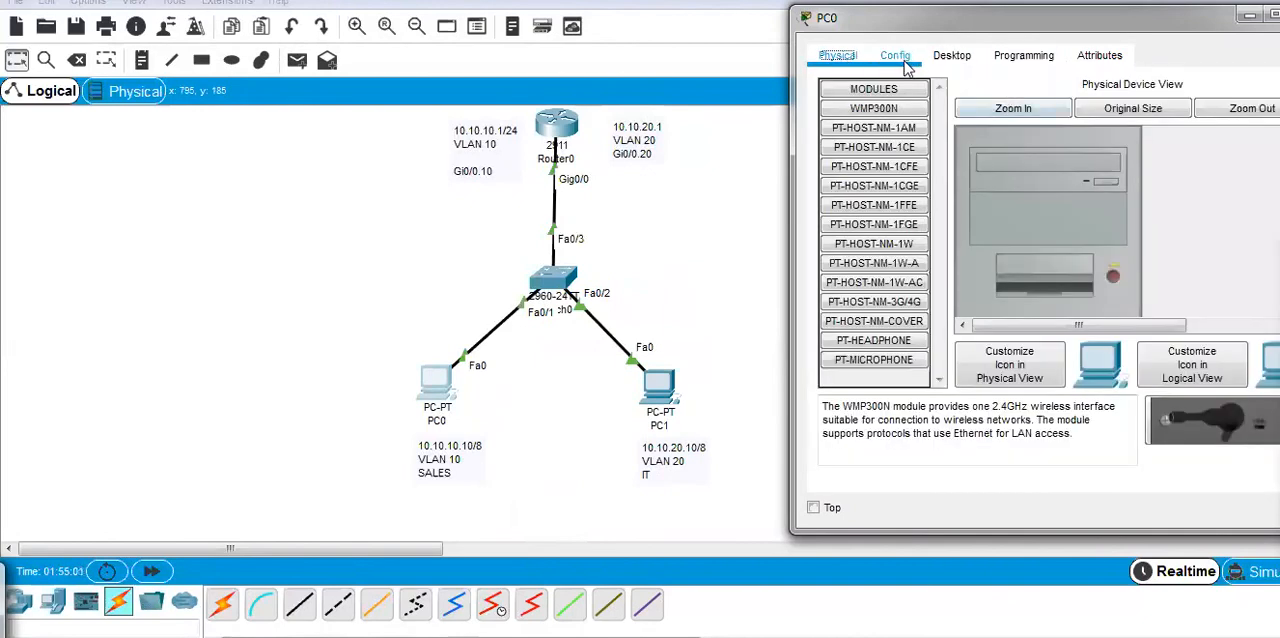
left_click(900, 58)
left_click(978, 58)
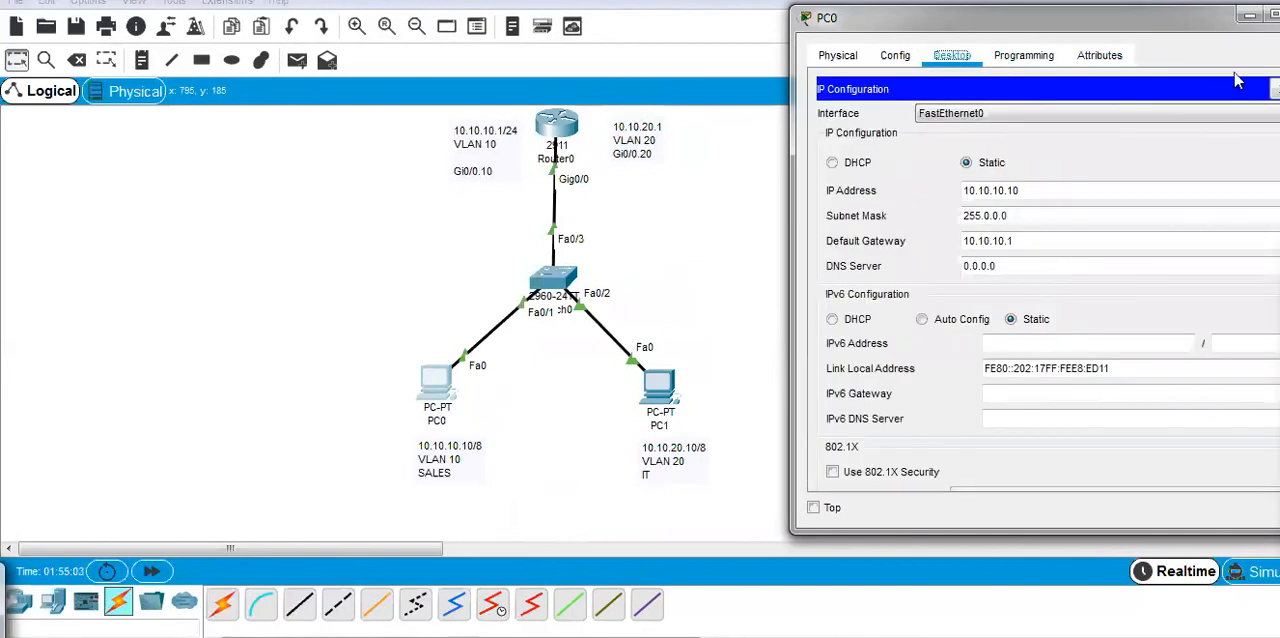
left_click(1274, 90)
left_click(1237, 163)
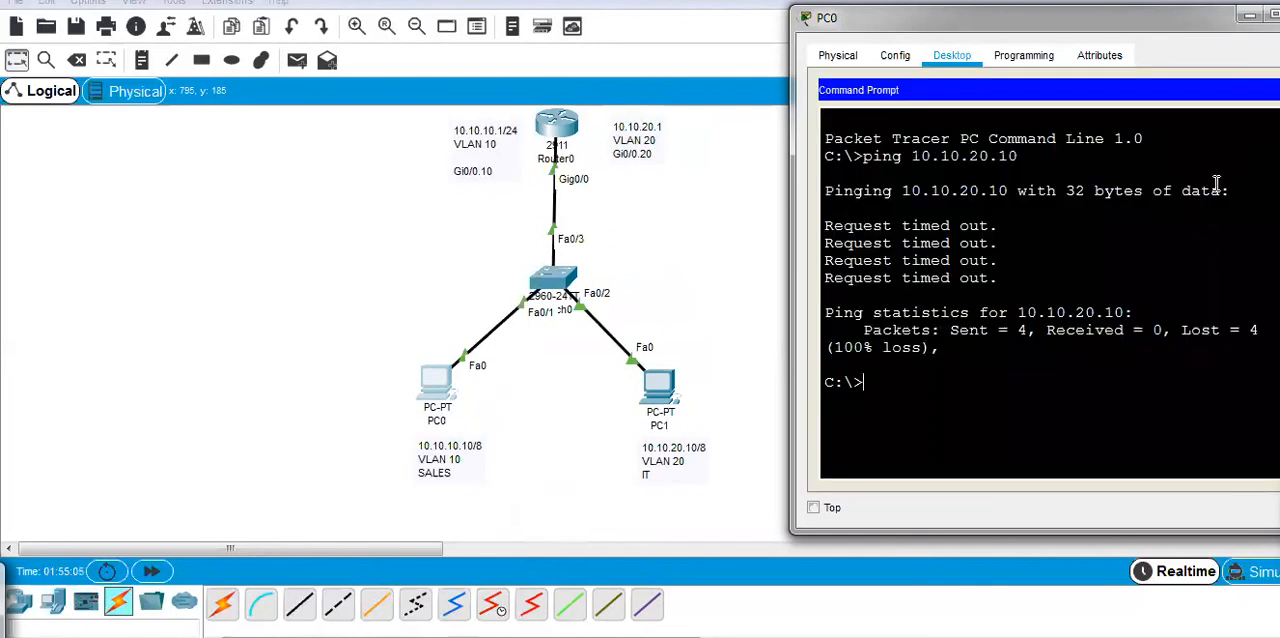
Ping the VLAN 20 gateway 10.10.20.1 from PC0's command prompt, with the PC0 window placed beside the topology.
left_click_drag(940, 25, 851, 16)
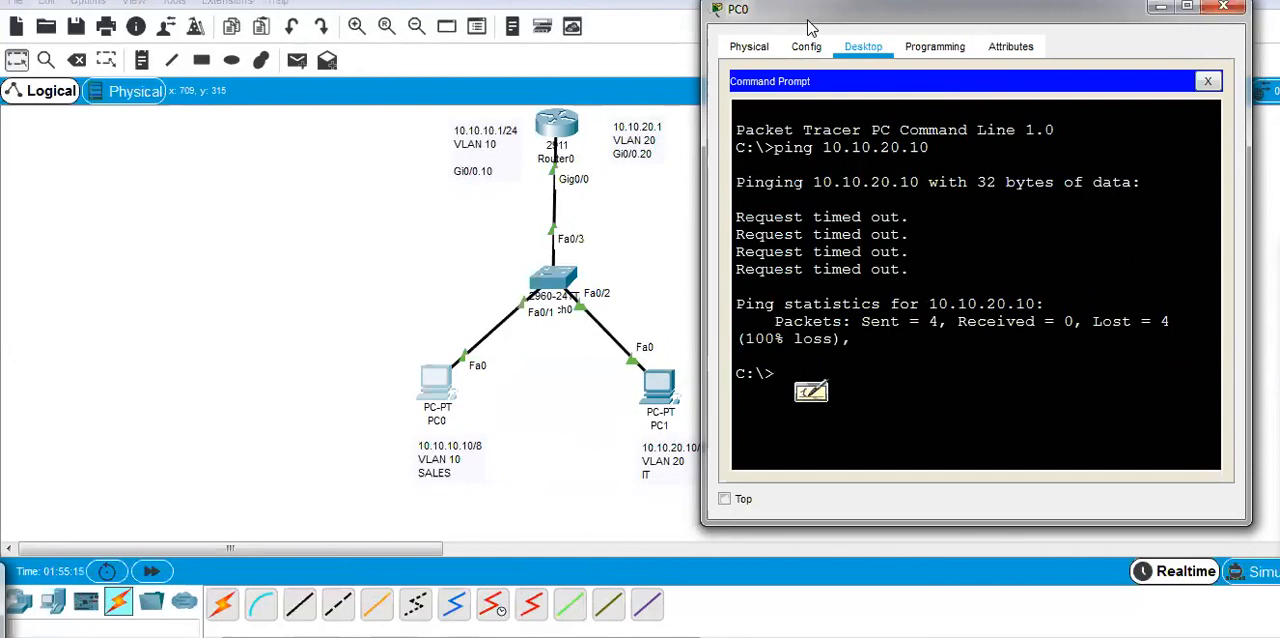
left_click_drag(808, 20, 841, 14)
type("ping ")
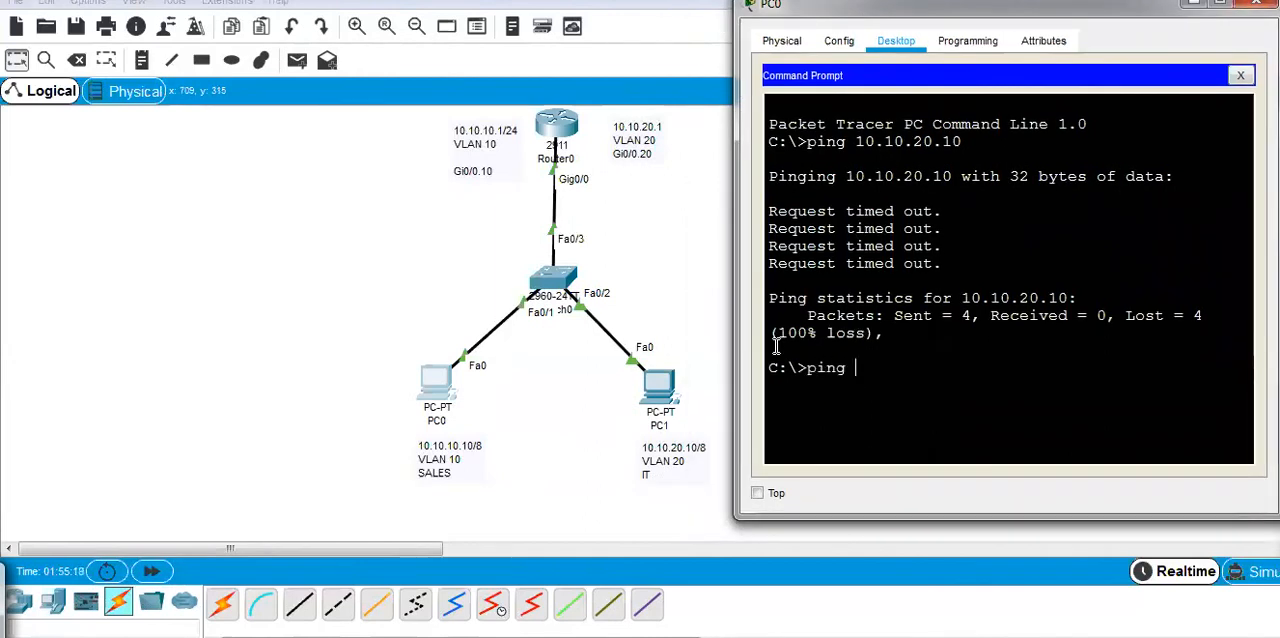
type("1")
type("0.10.20.1")
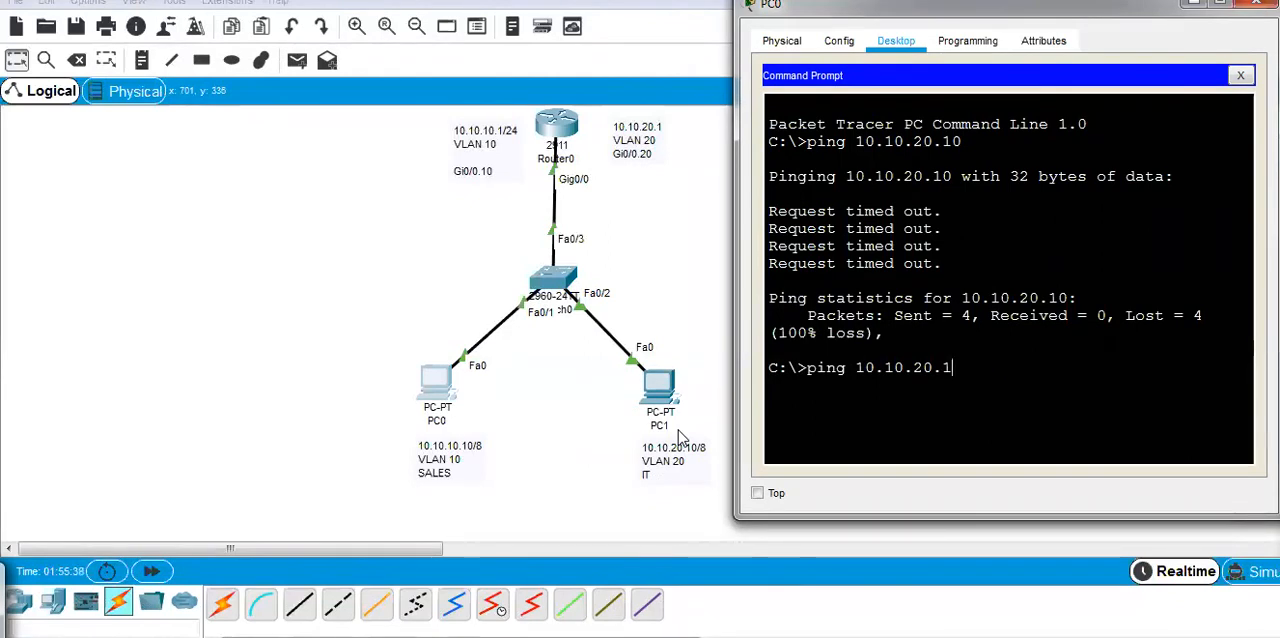
key("Return")
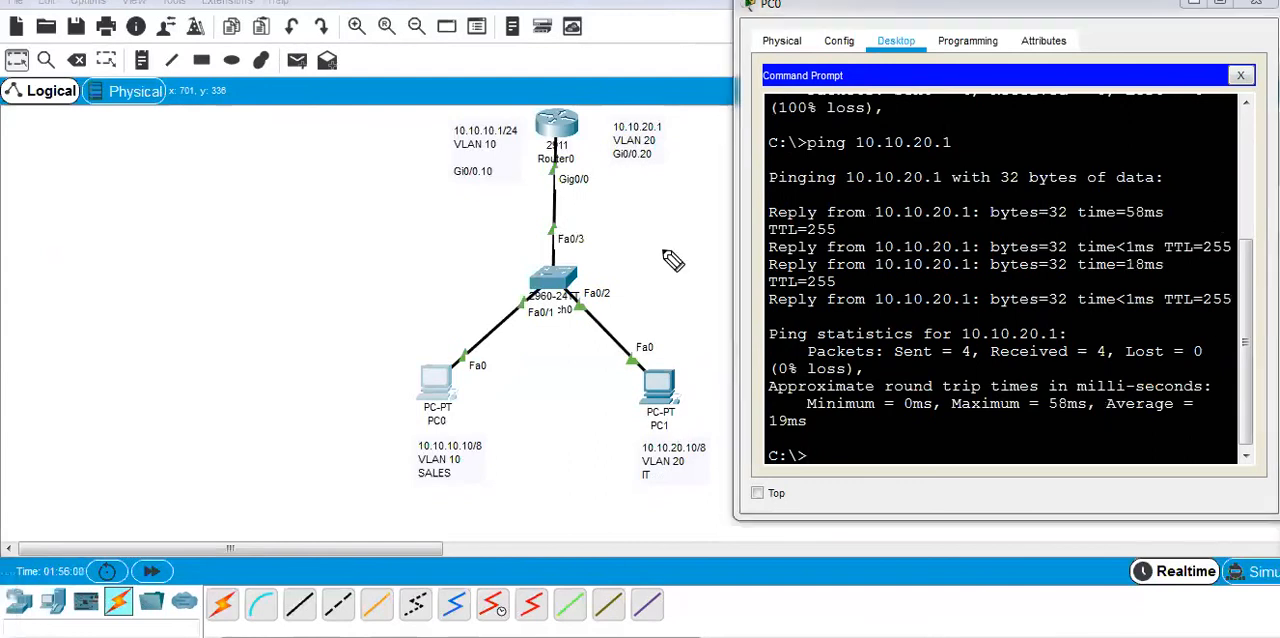
left_click_drag(562, 145, 525, 188)
left_click_drag(592, 268, 533, 156)
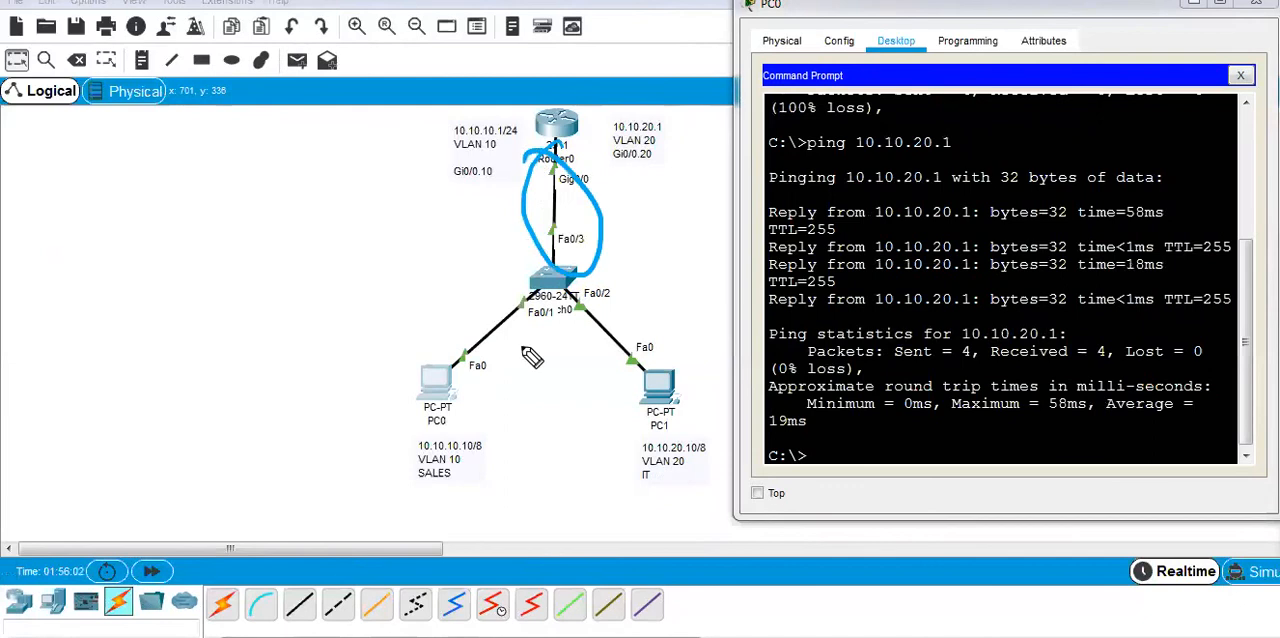
left_click_drag(460, 397, 520, 329)
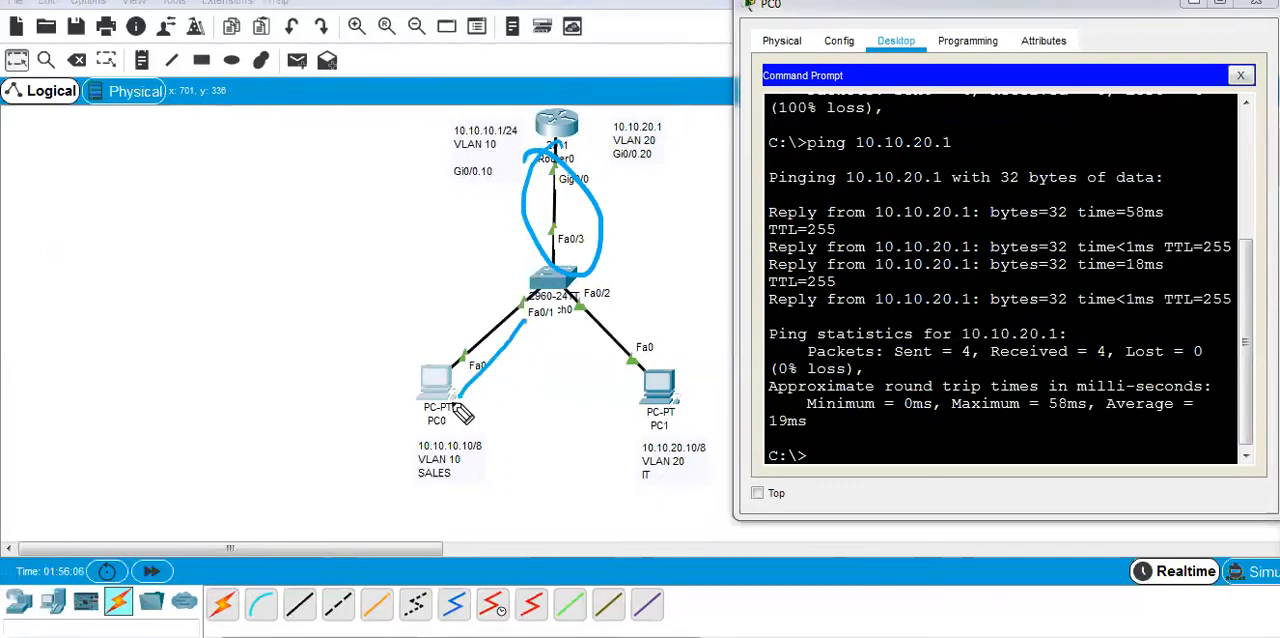
mouse_move(530, 299)
left_mouse_down()
mouse_move(502, 362)
mouse_move(455, 400)
left_mouse_up()
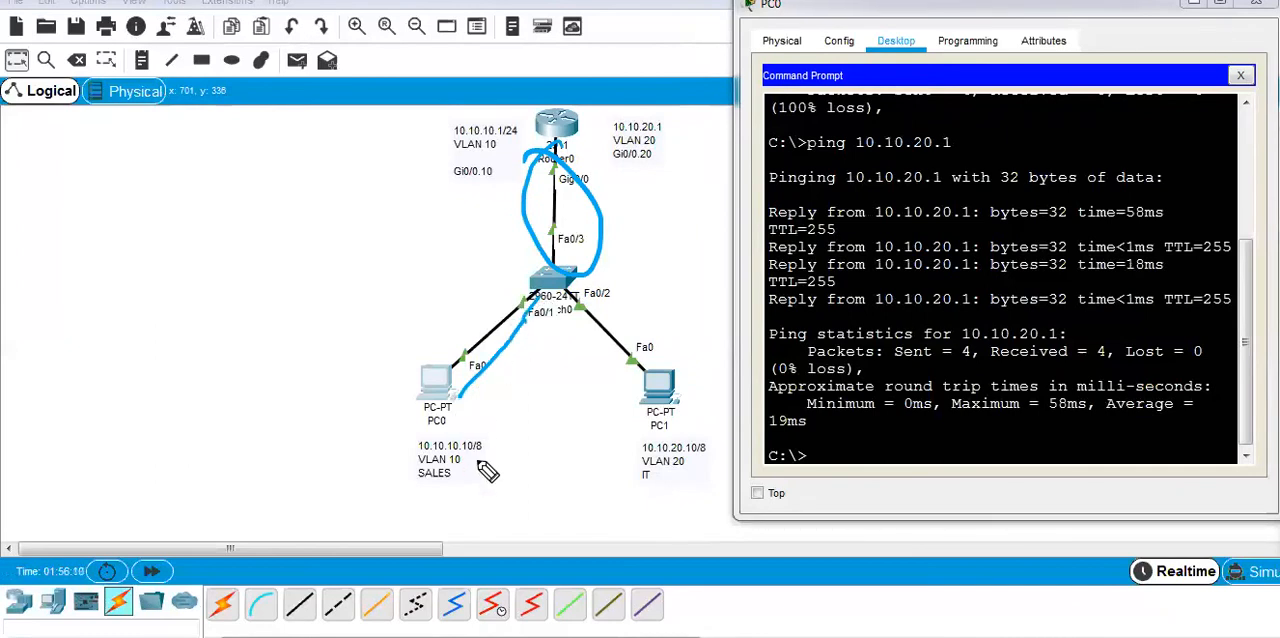
mouse_move(472, 452)
left_mouse_down()
mouse_move(419, 447)
mouse_move(484, 480)
mouse_move(468, 447)
left_mouse_up()
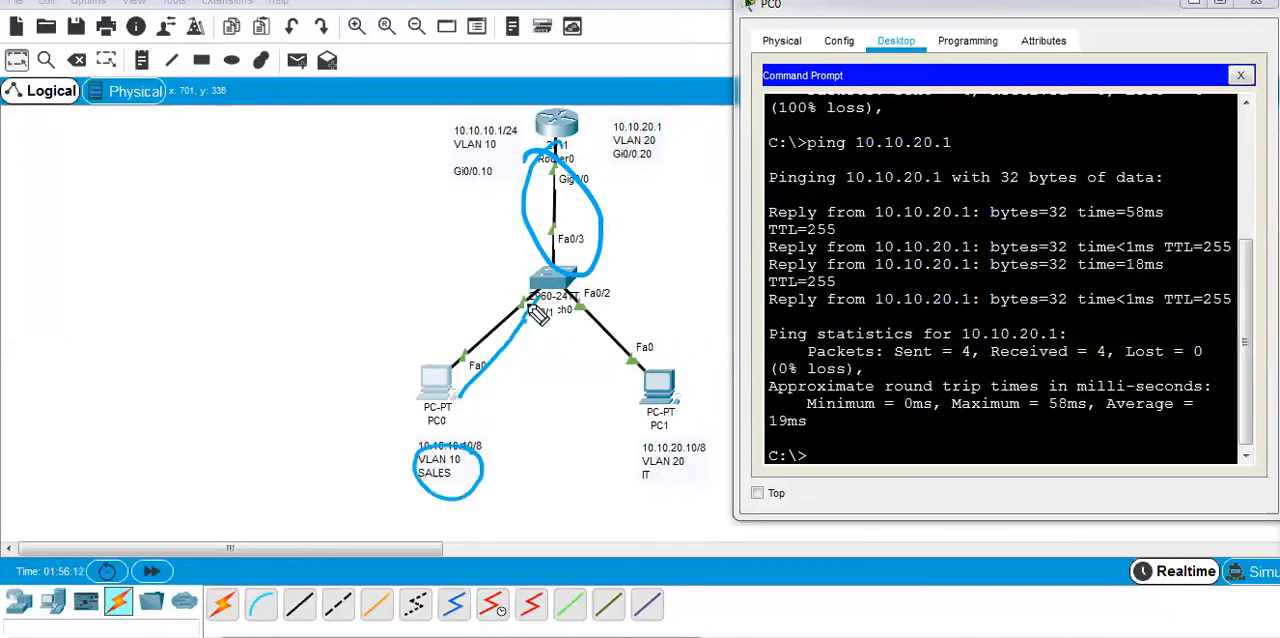
mouse_move(553, 294)
left_mouse_down()
mouse_move(538, 134)
mouse_move(578, 110)
mouse_move(603, 168)
mouse_move(597, 285)
mouse_move(630, 335)
mouse_move(690, 368)
mouse_move(714, 428)
mouse_move(705, 420)
mouse_move(708, 472)
mouse_move(645, 432)
mouse_move(705, 490)
mouse_move(704, 446)
left_mouse_up()
left_click_drag(392, 526, 463, 467)
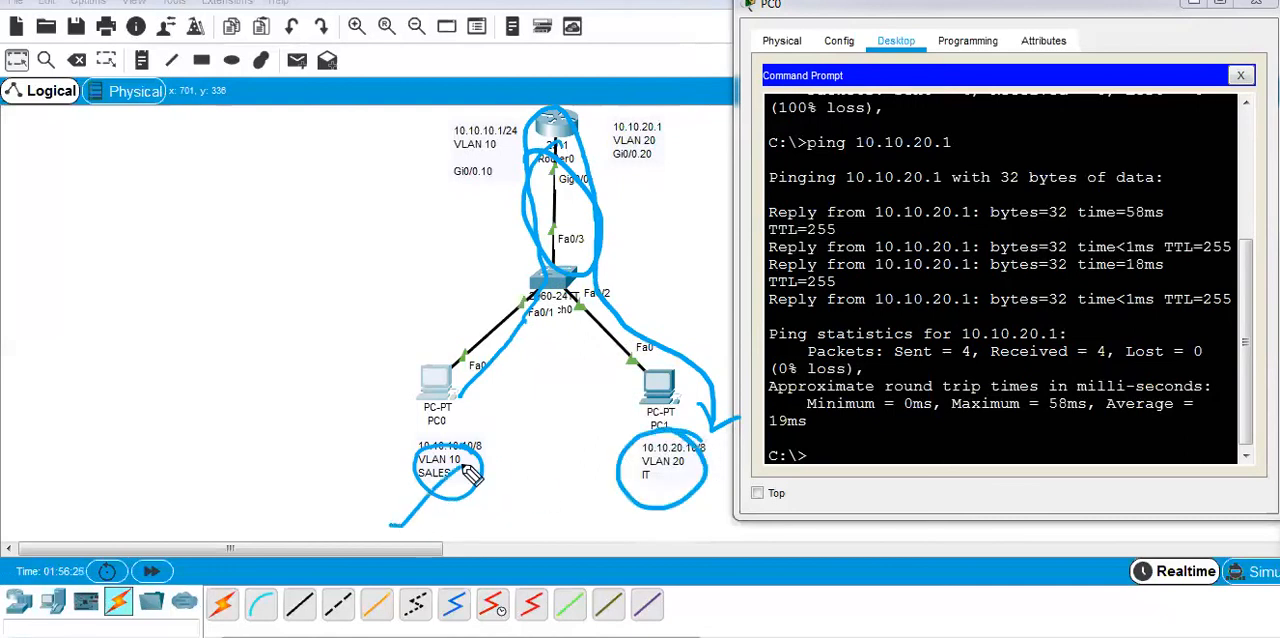
left_click_drag(605, 492, 677, 472)
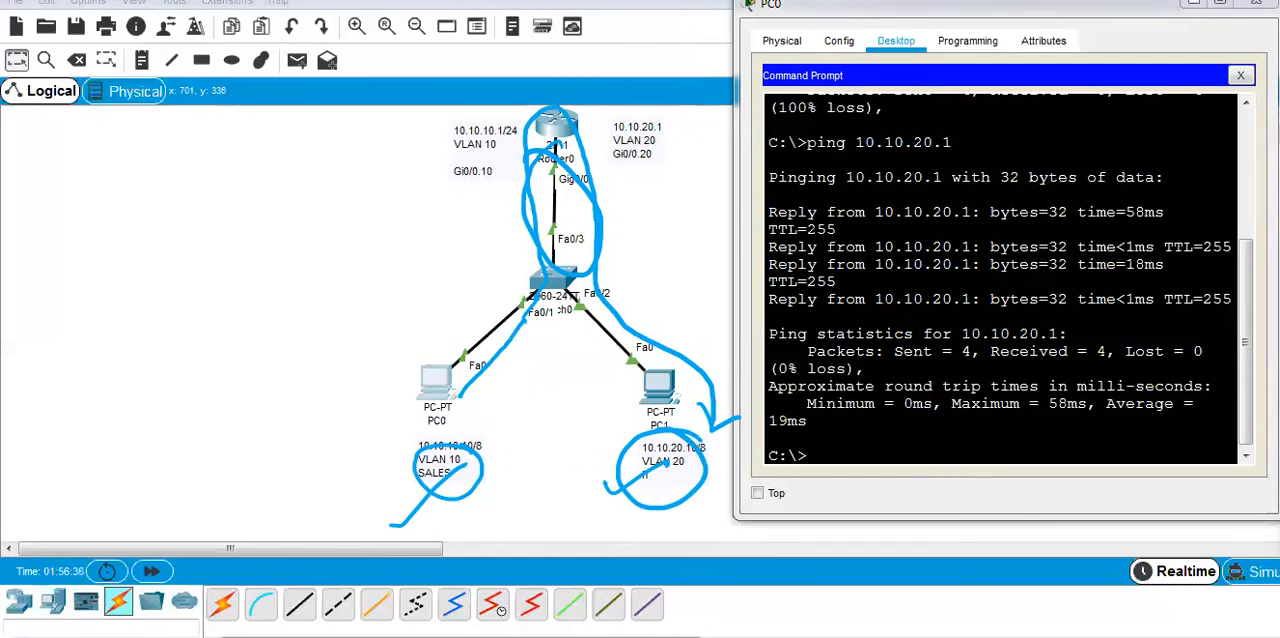
key("e")
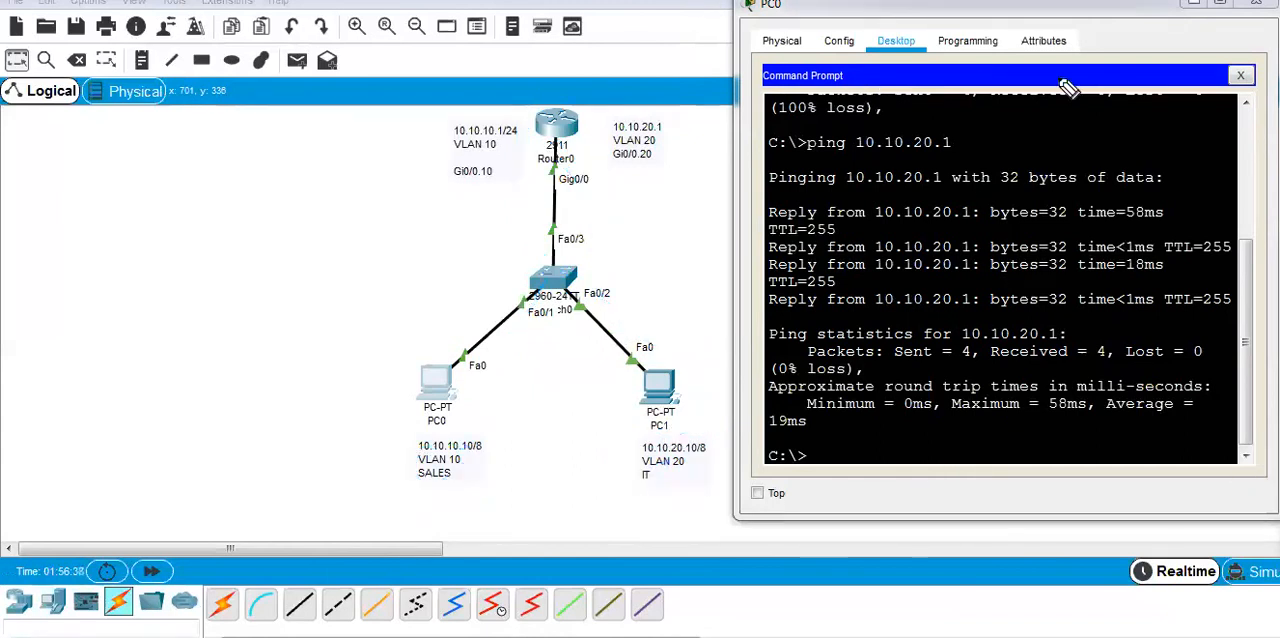